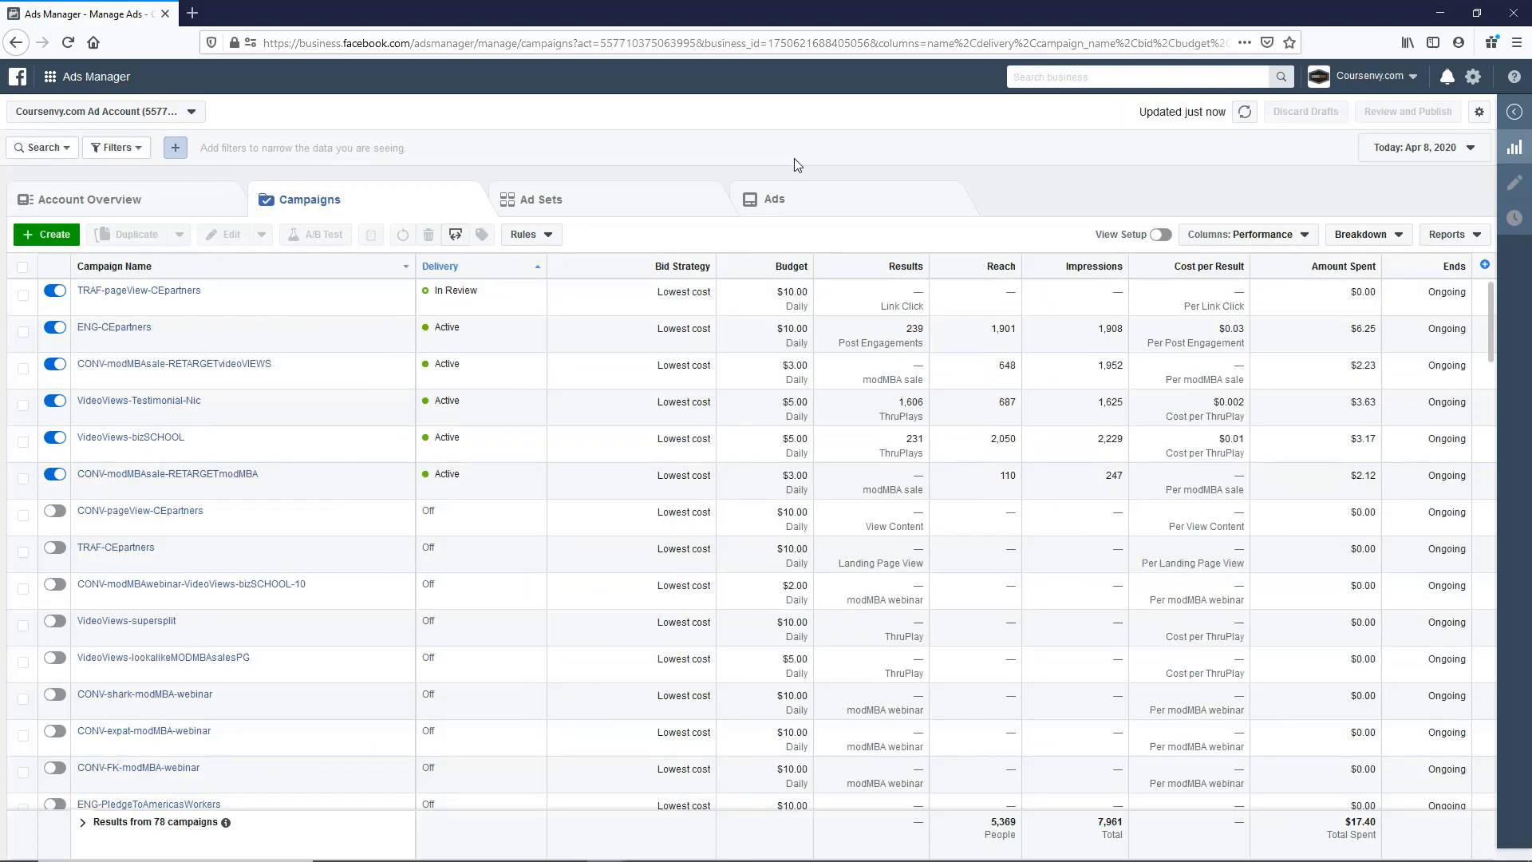
Start a new conversion campaign, cut its daily budget from $100.00 to $10, and continue
left_click(48, 234)
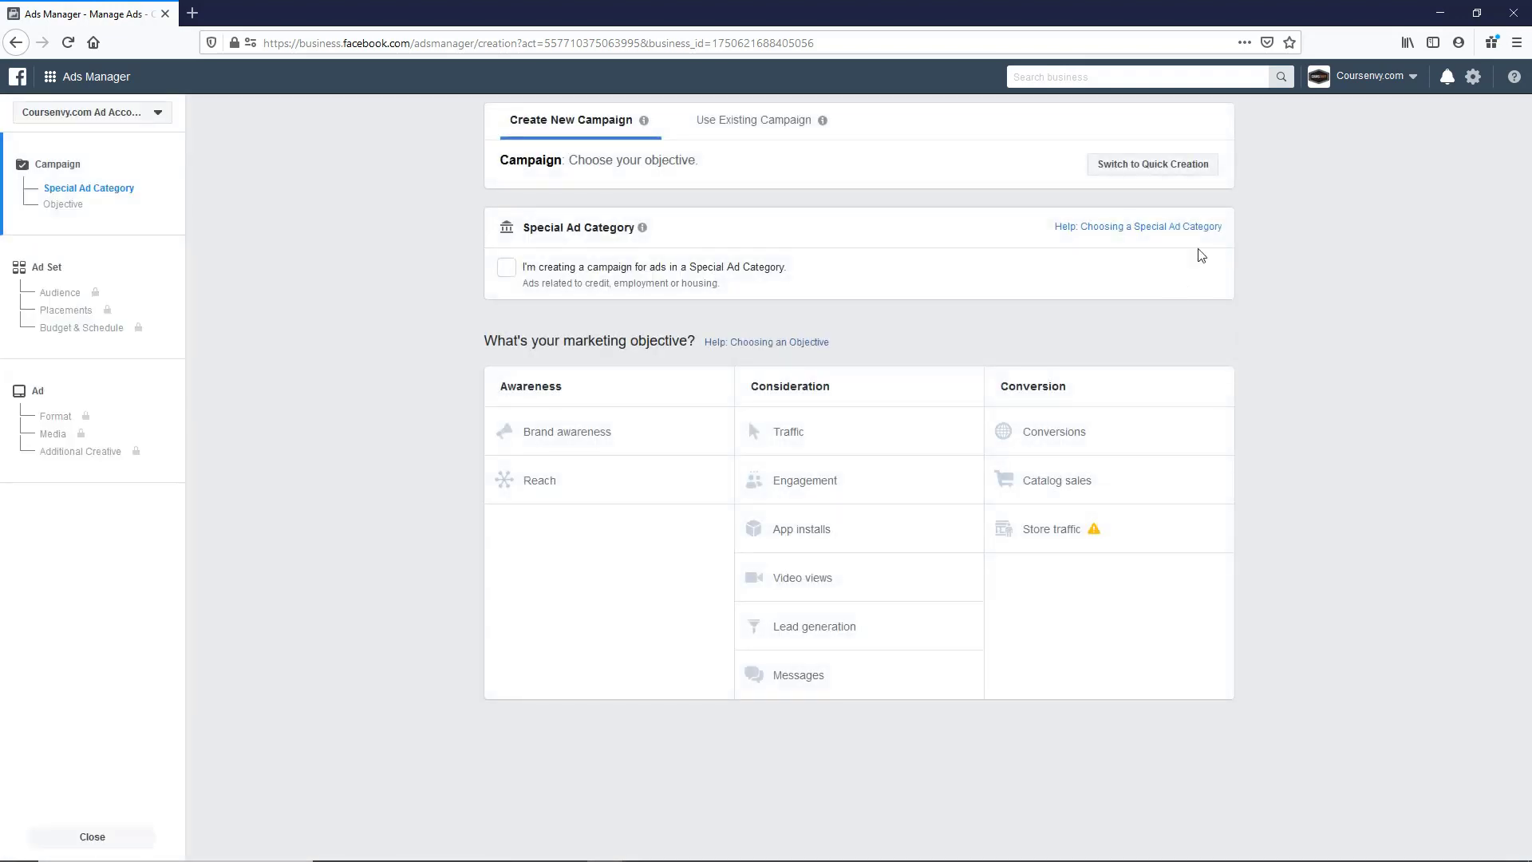
left_click(805, 440)
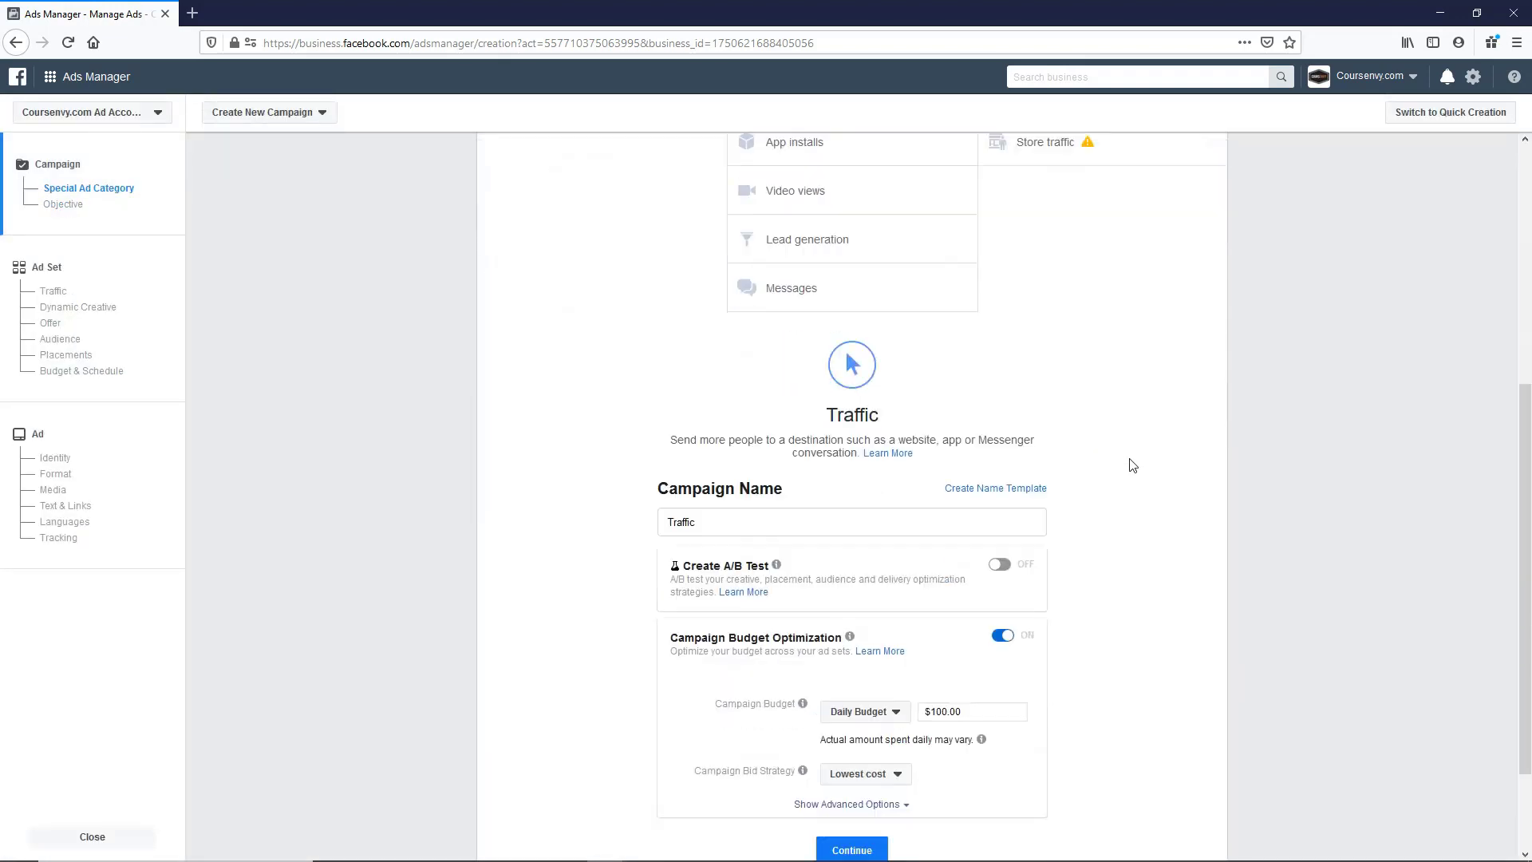
scroll(743, 510, "down", 1)
scroll(742, 509, "down", 1)
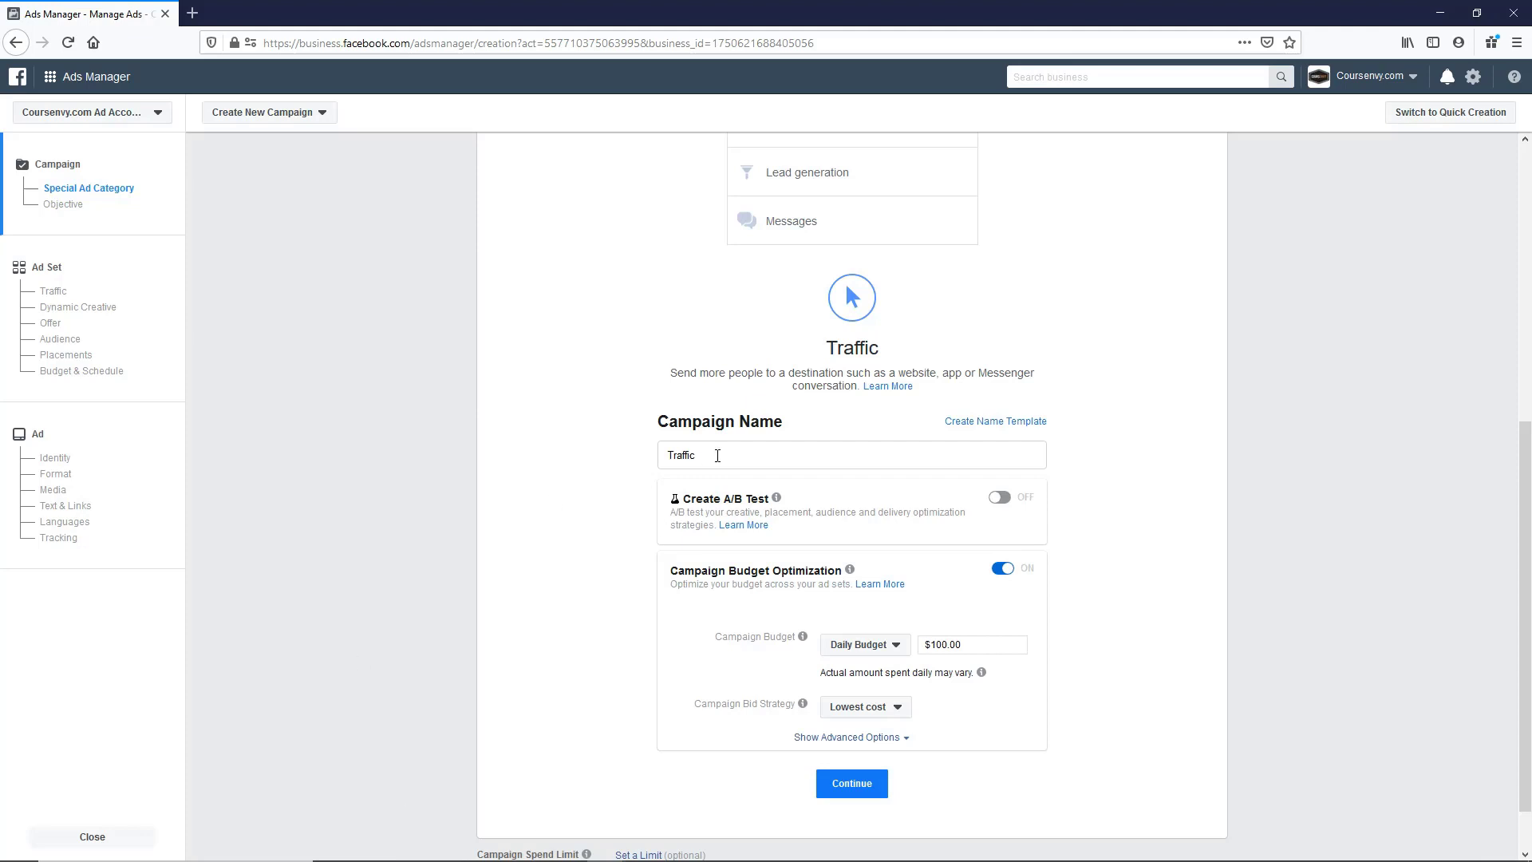
left_click_drag(941, 657, 988, 655)
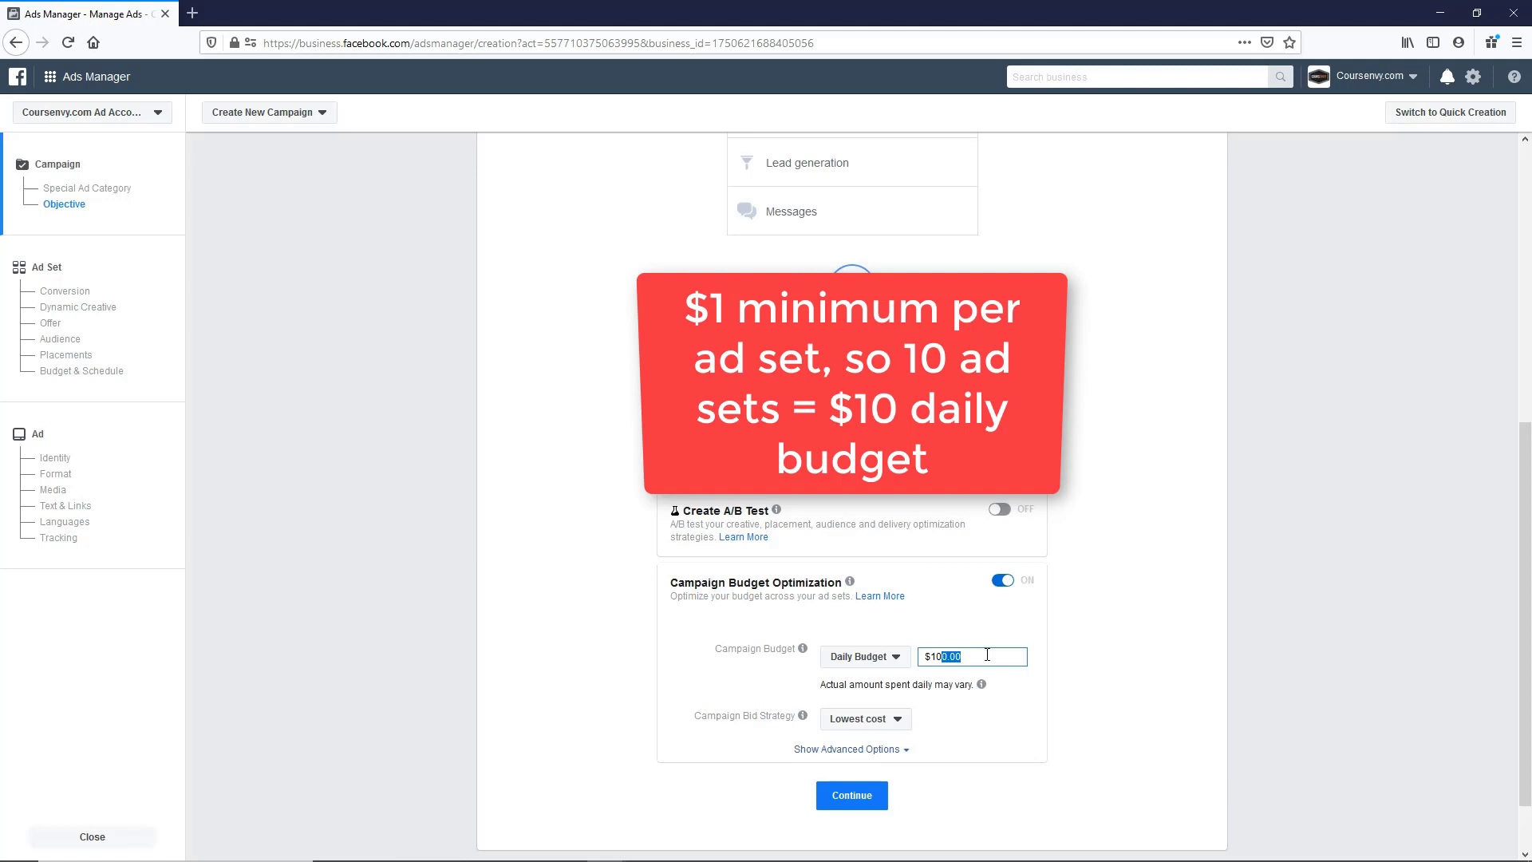
key("BackSpace")
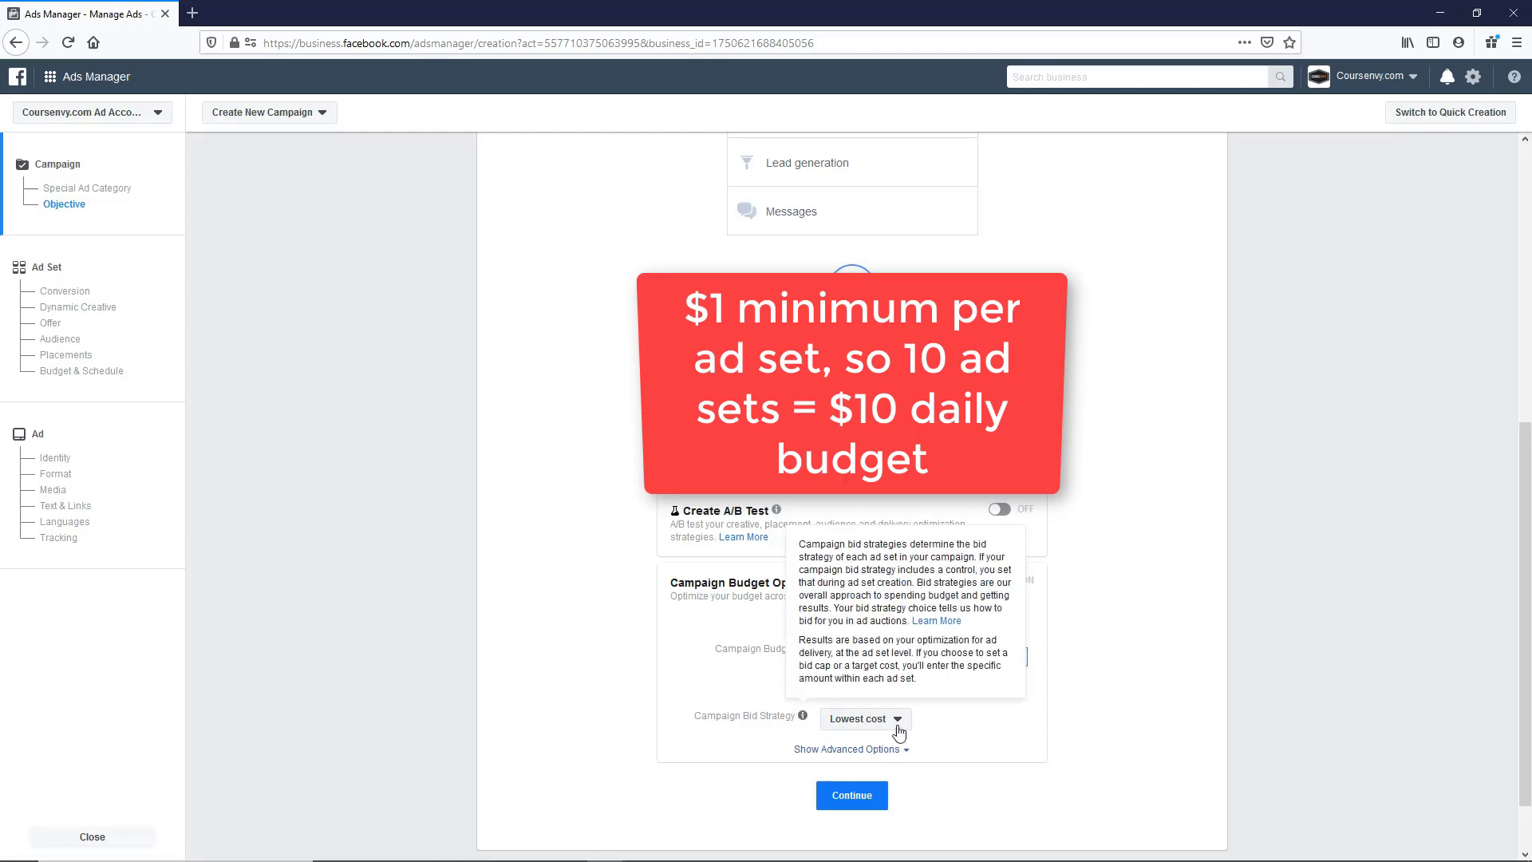
left_click(846, 796)
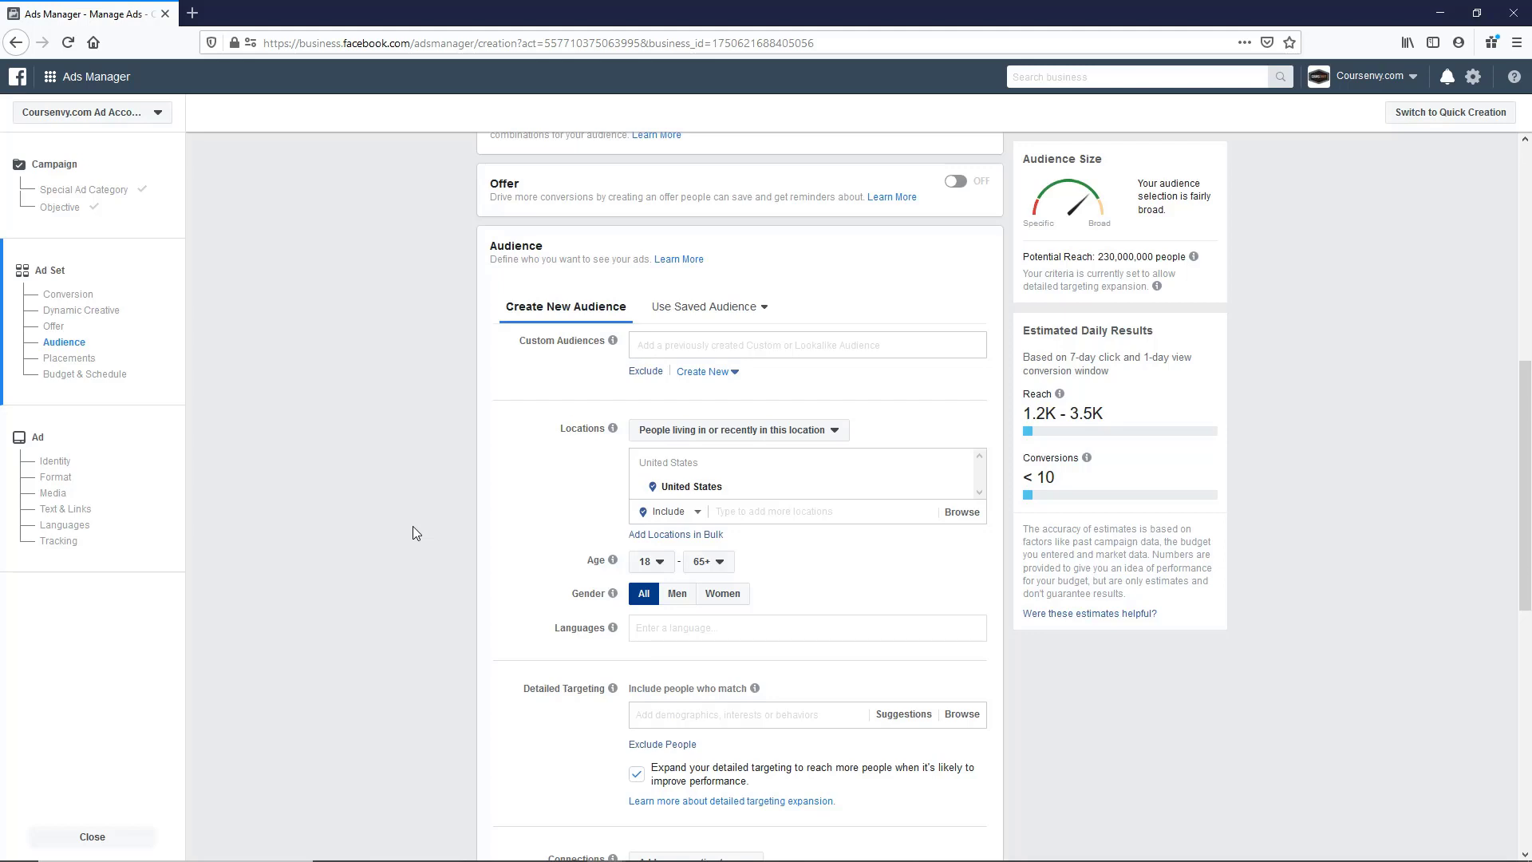
Start adding Canada, Australia and United Kingdom to the audience locations
left_click(756, 511)
type("cana")
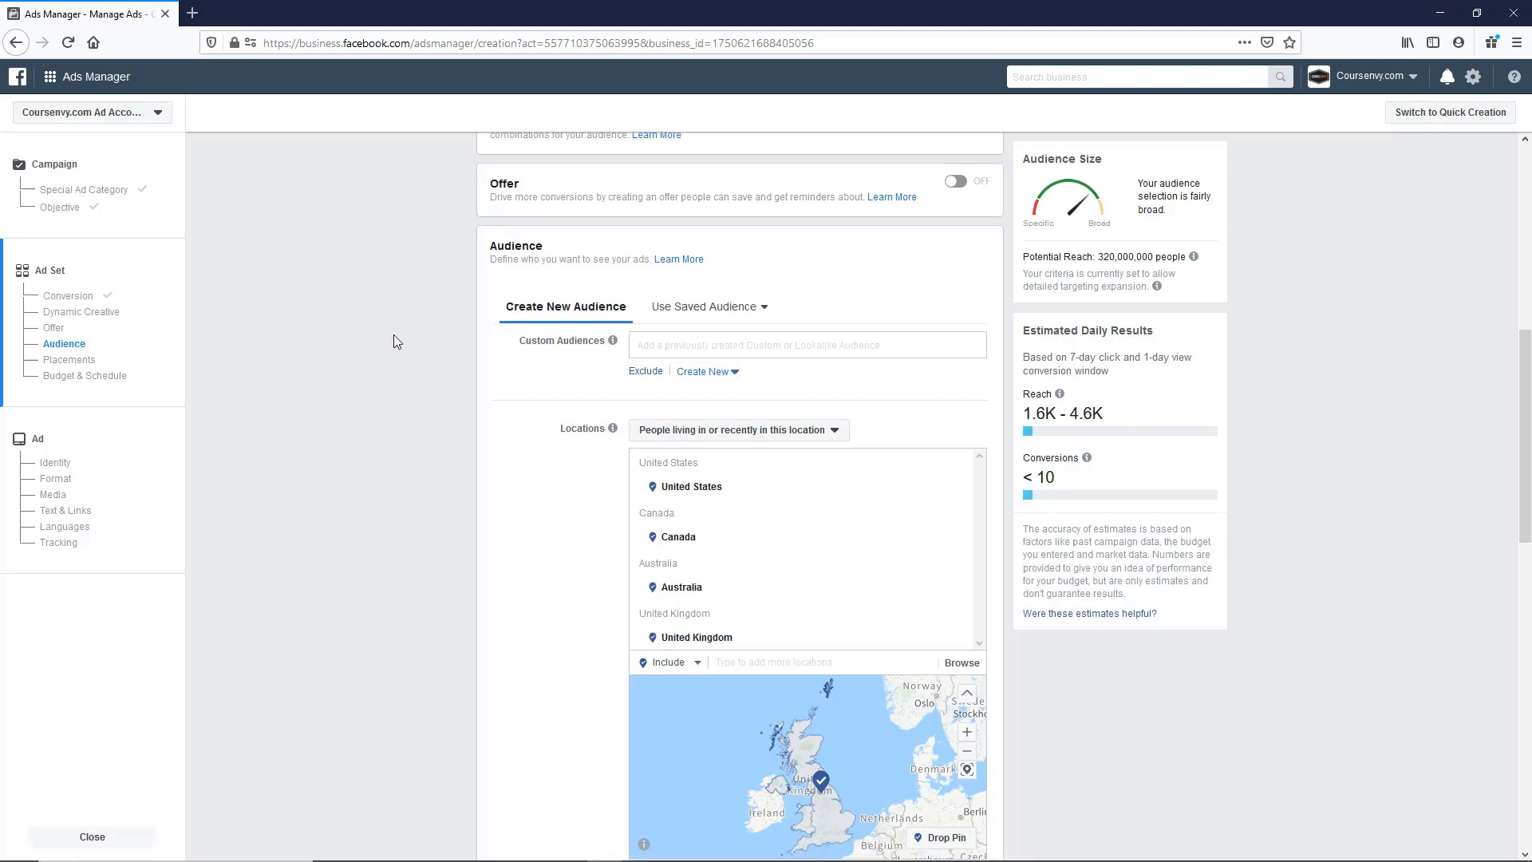
In the Notepad plan, cut the Engaged Shoppers line and paste it below Lead generation
key("alt+Tab")
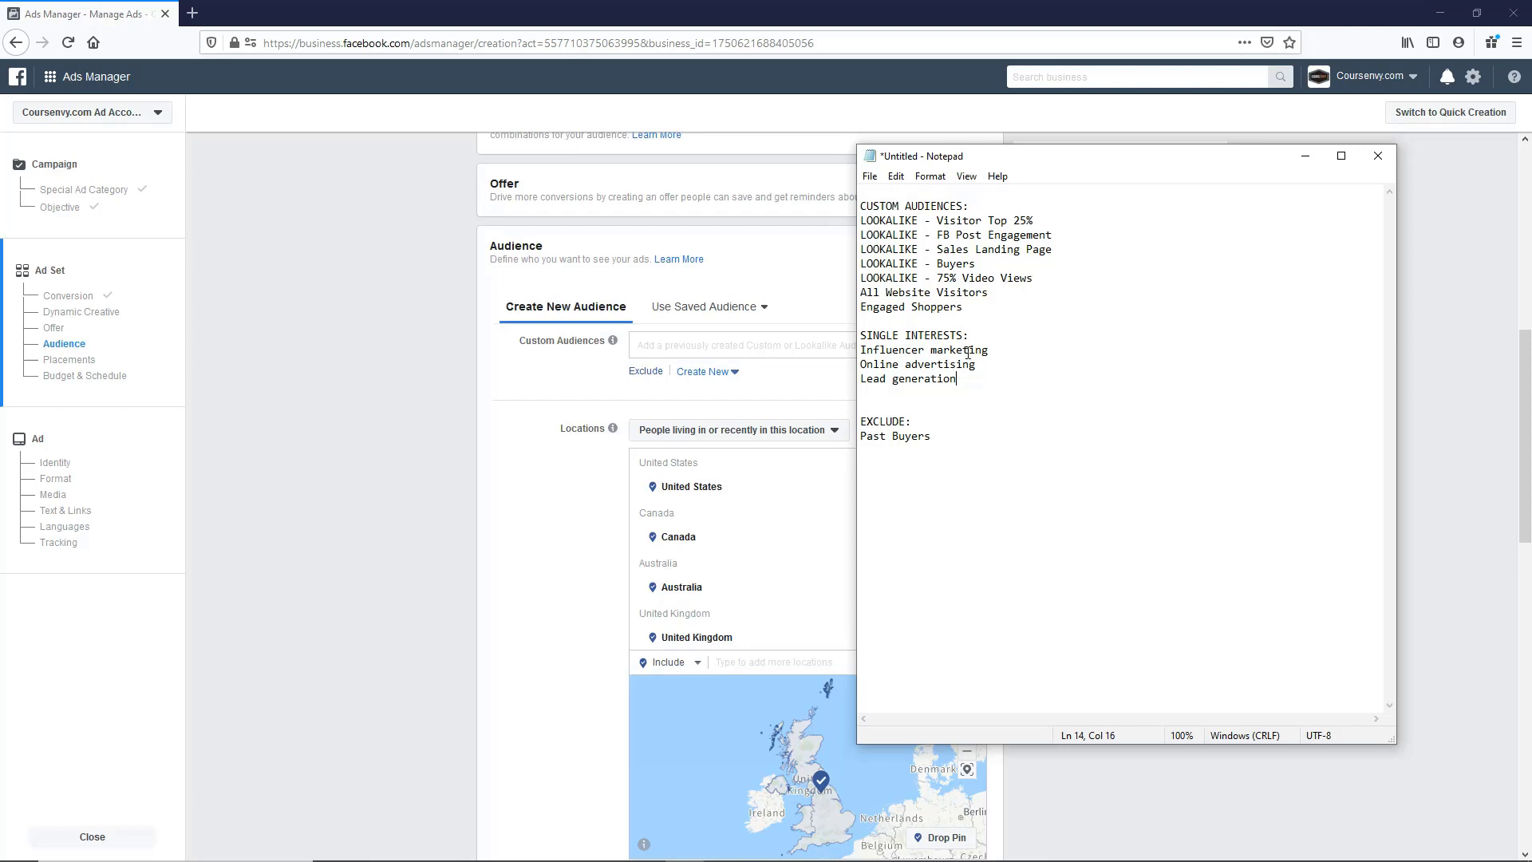
left_click_drag(964, 308, 863, 306)
key("ctrl+c")
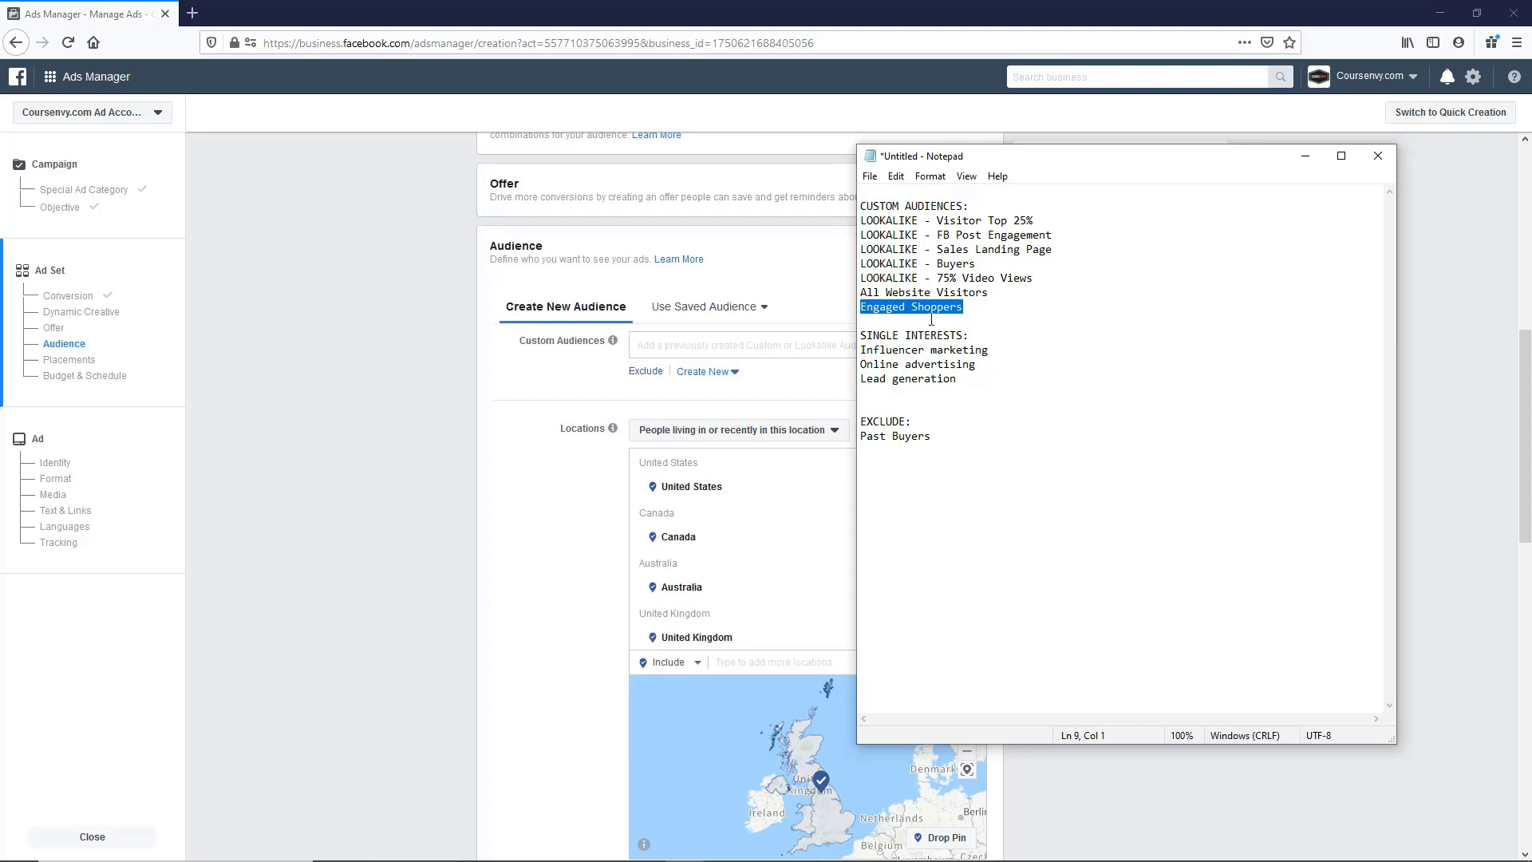
key("Delete")
left_click(975, 378)
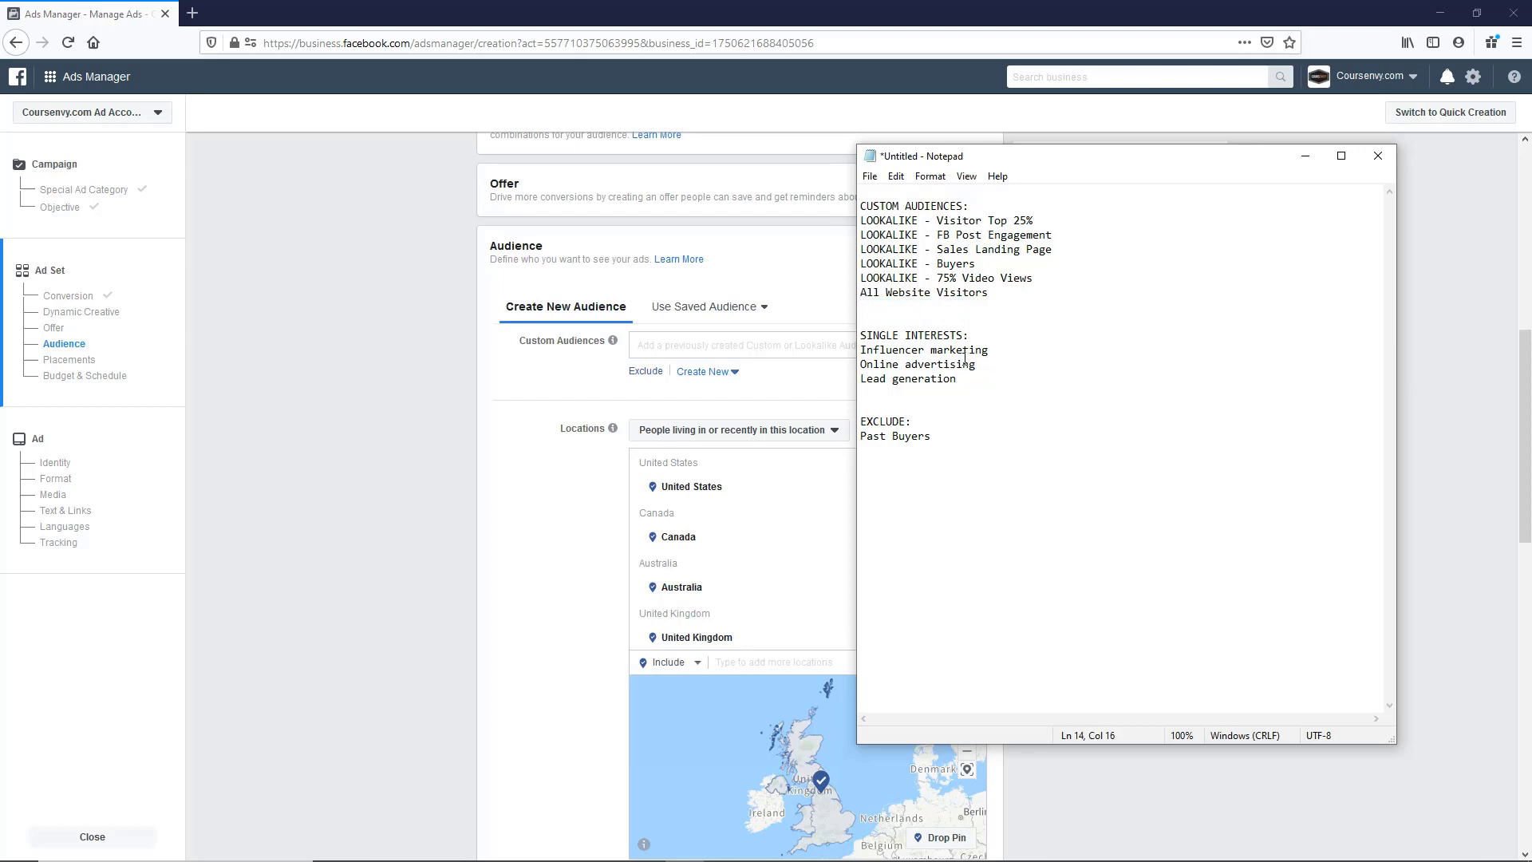
key("Return")
key("ctrl+v")
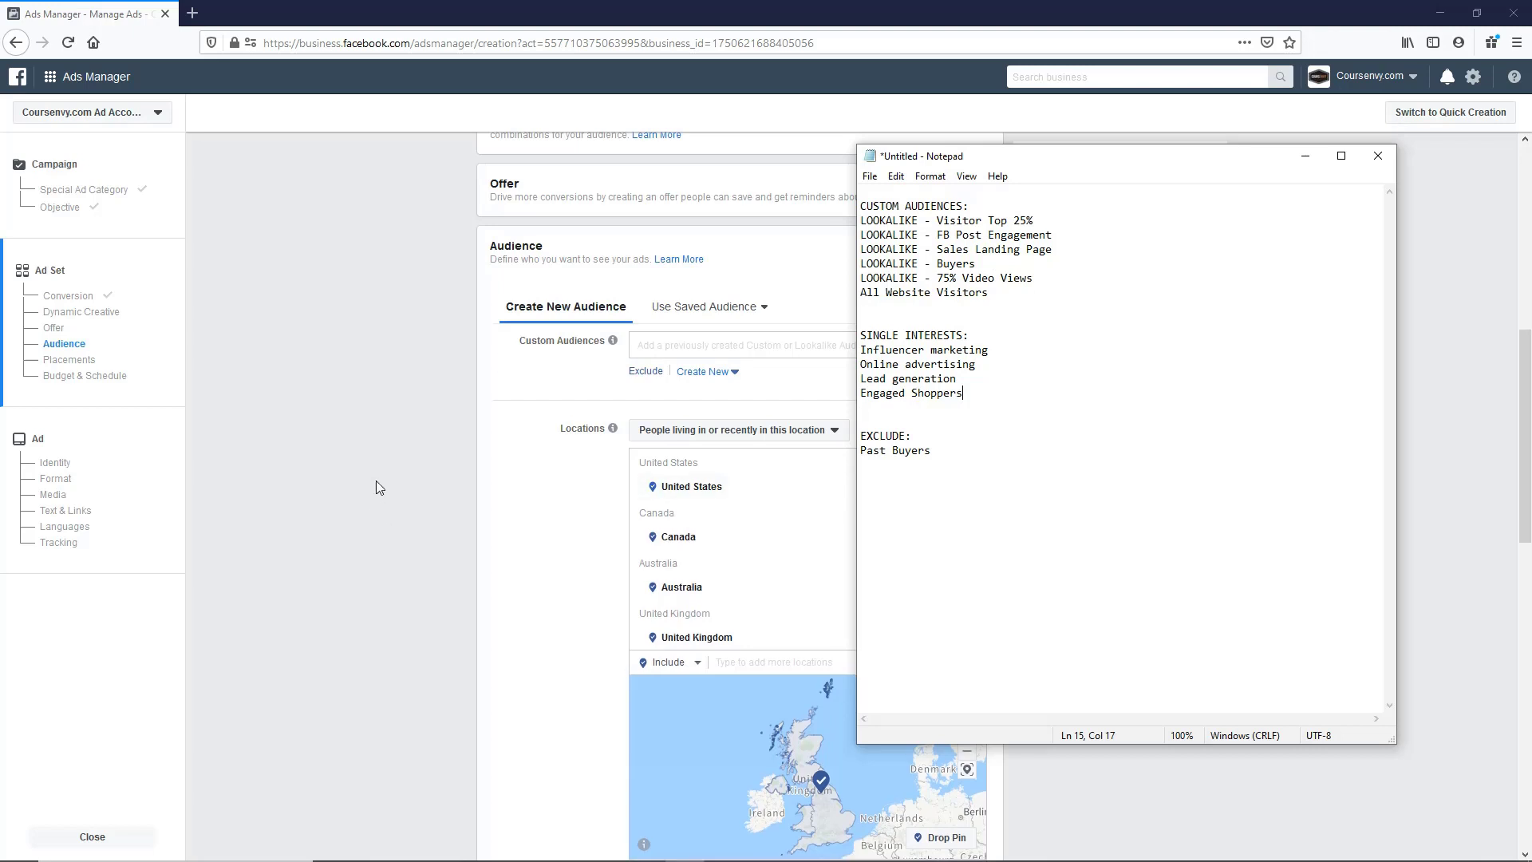
Exclude the modMBA purchased - 90 days custom audience from the ad set
double_click(941, 395)
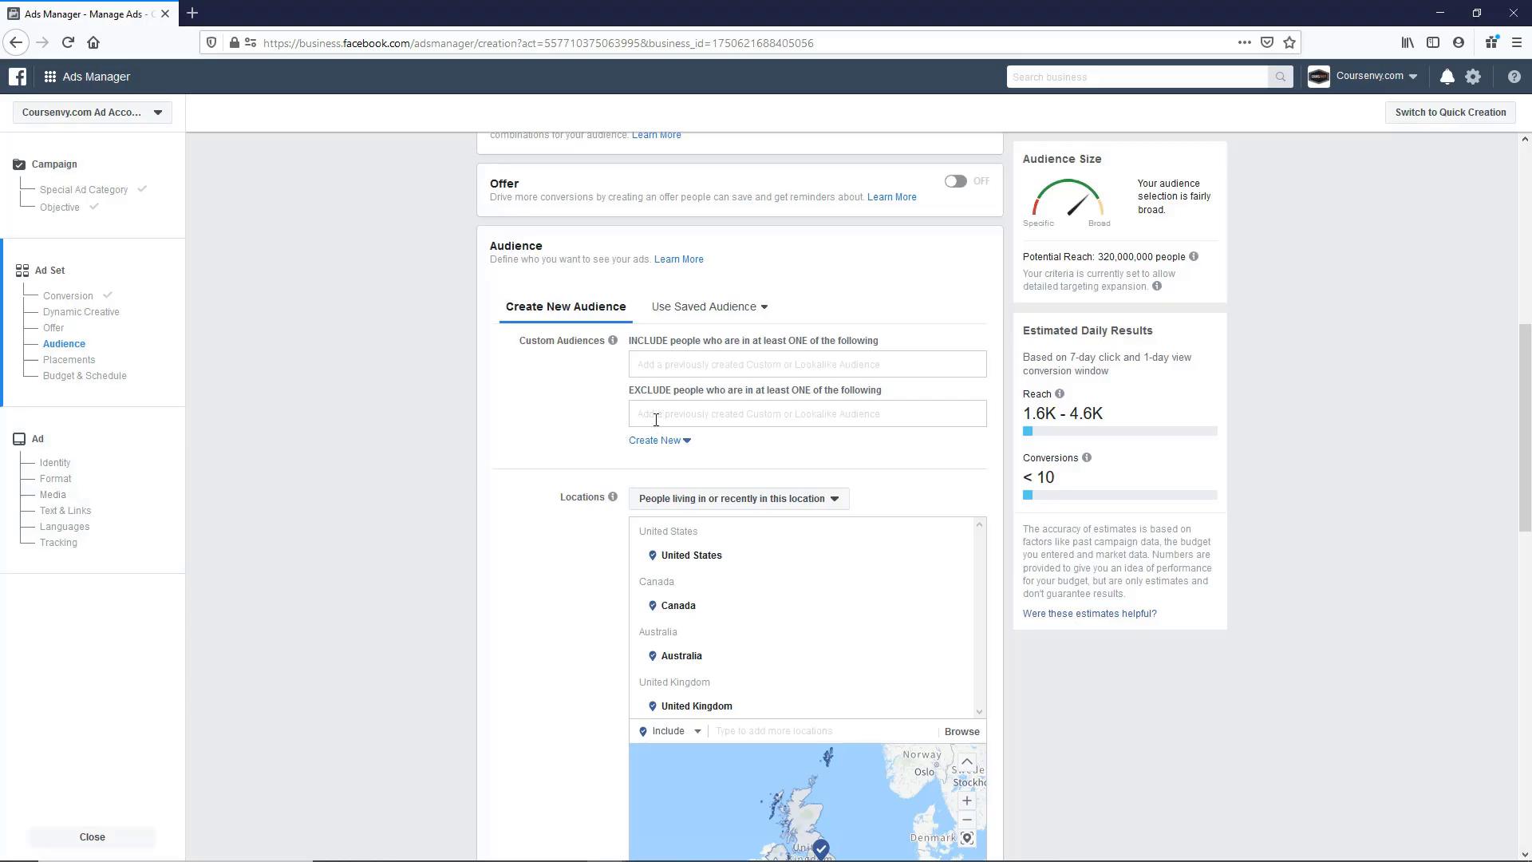
left_click(670, 416)
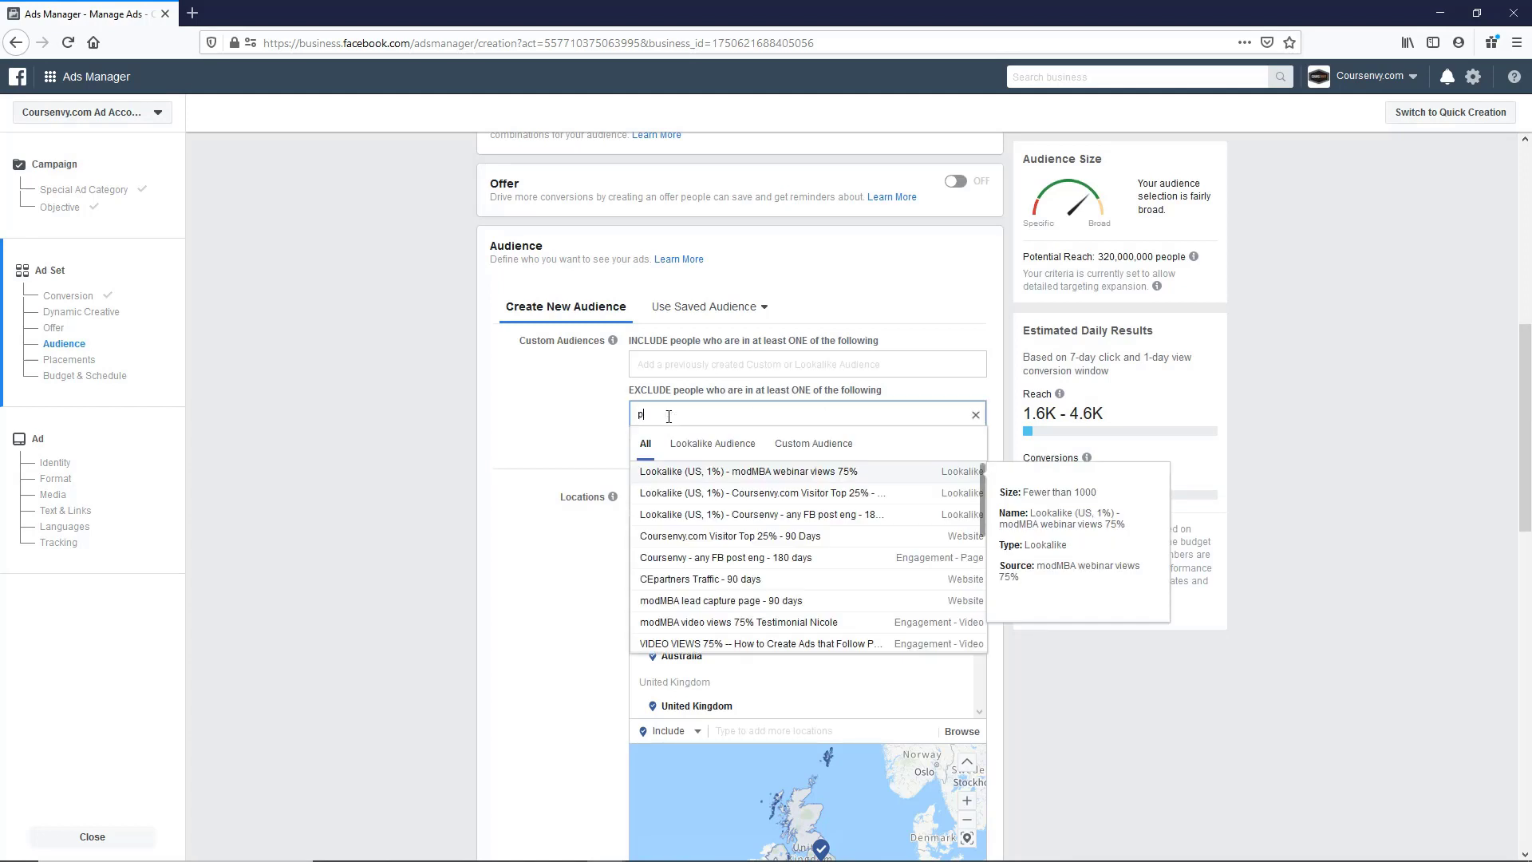
type("purch")
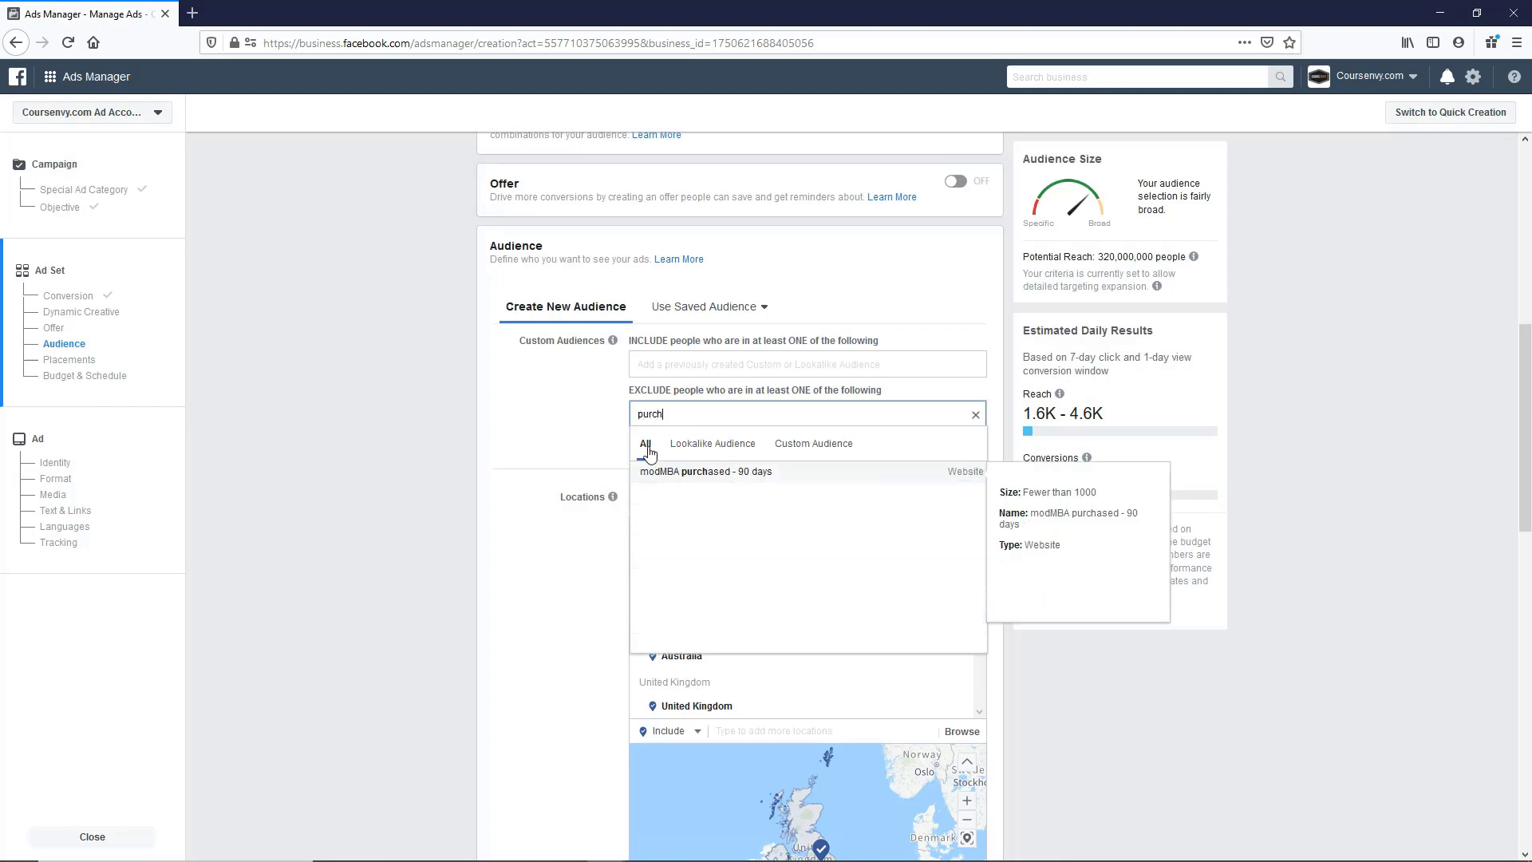
left_click(717, 477)
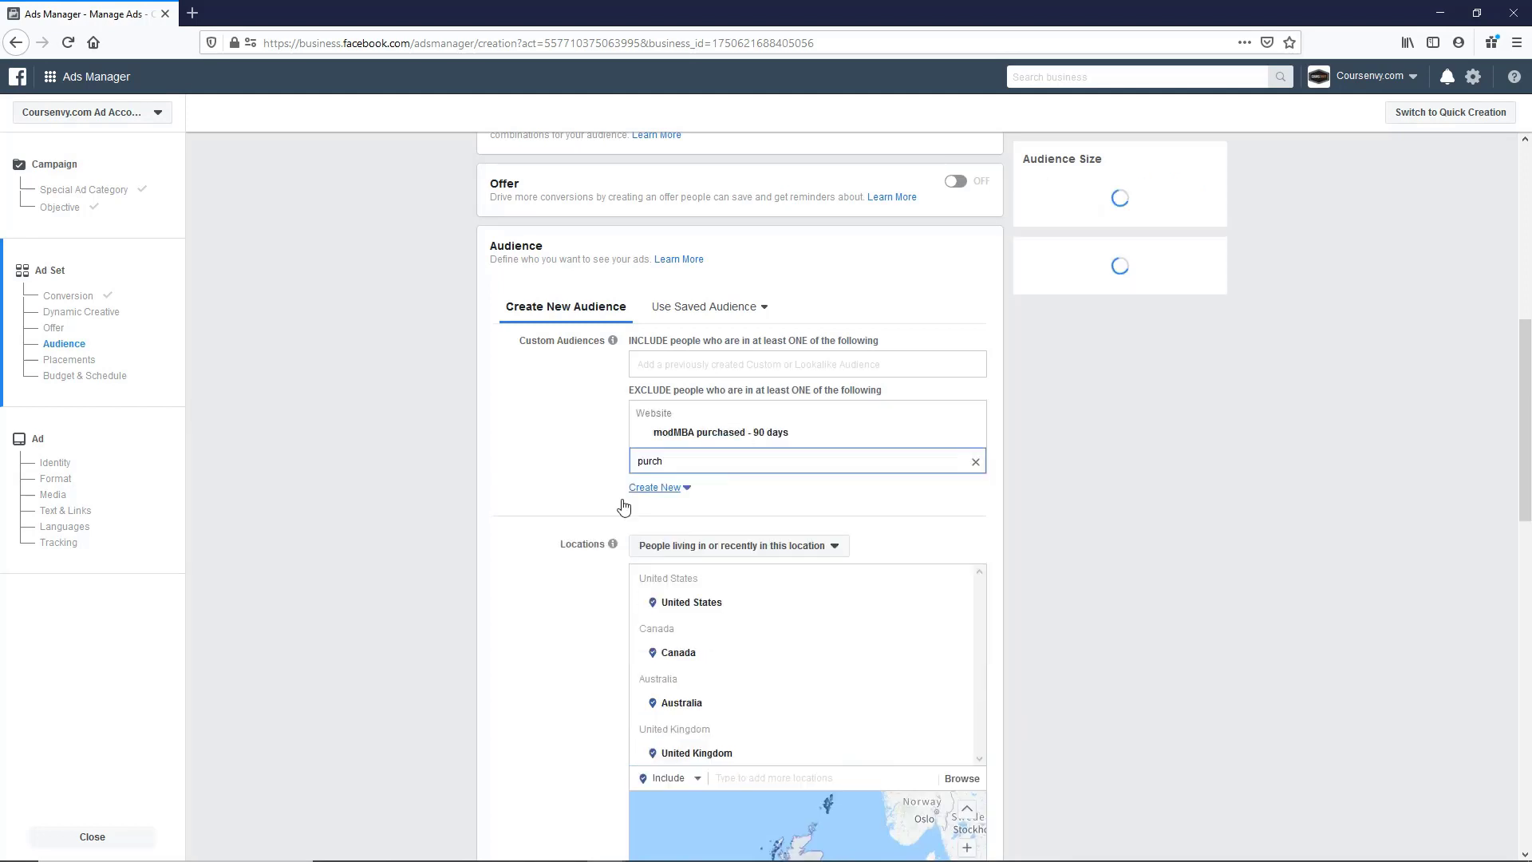
left_click(446, 494)
scroll(487, 531, "down", 10)
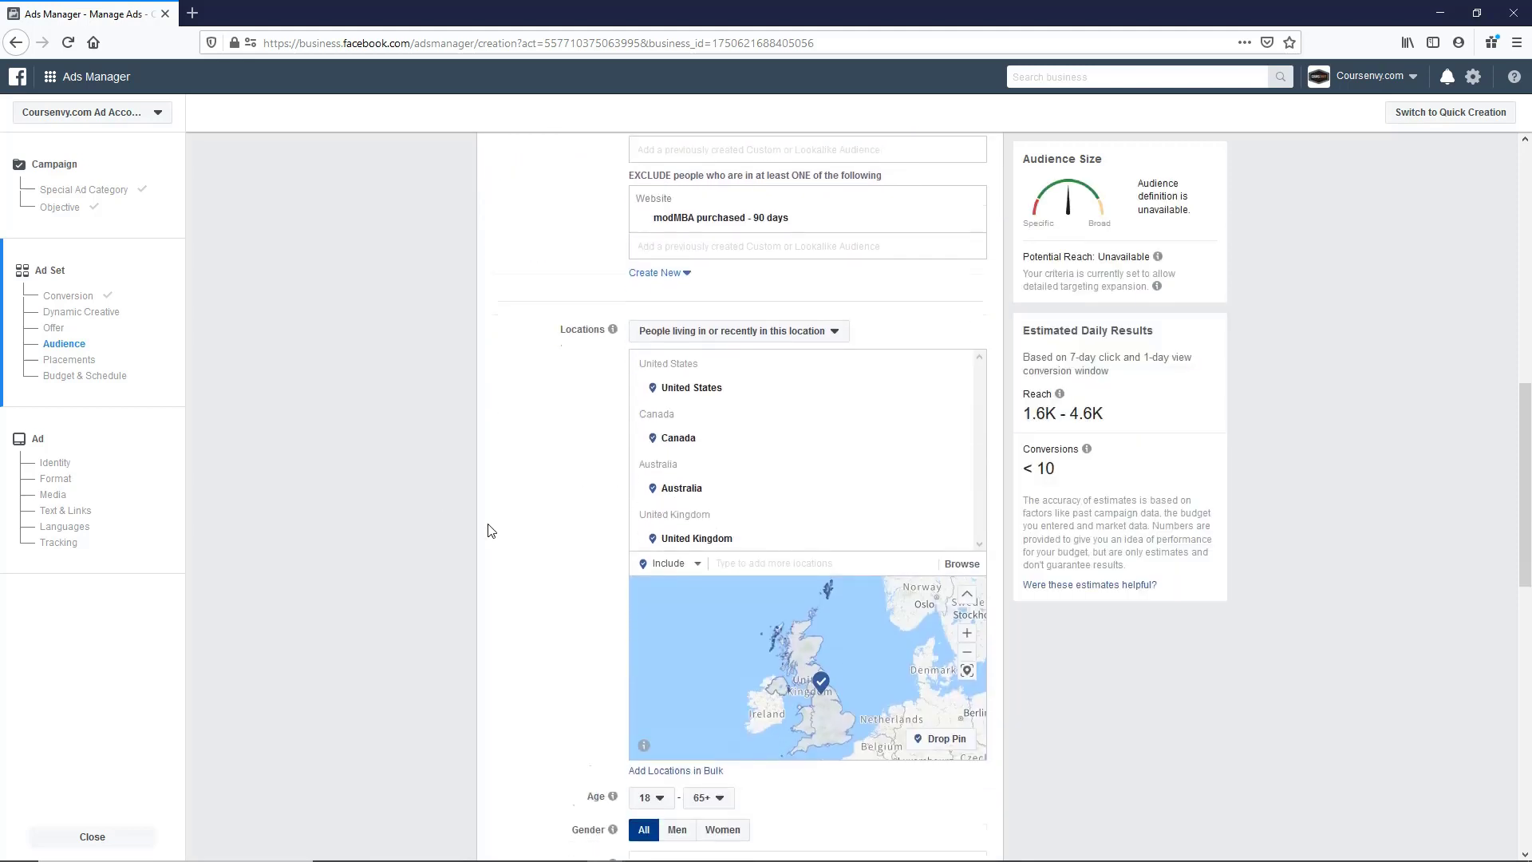
scroll(489, 531, "down", 1)
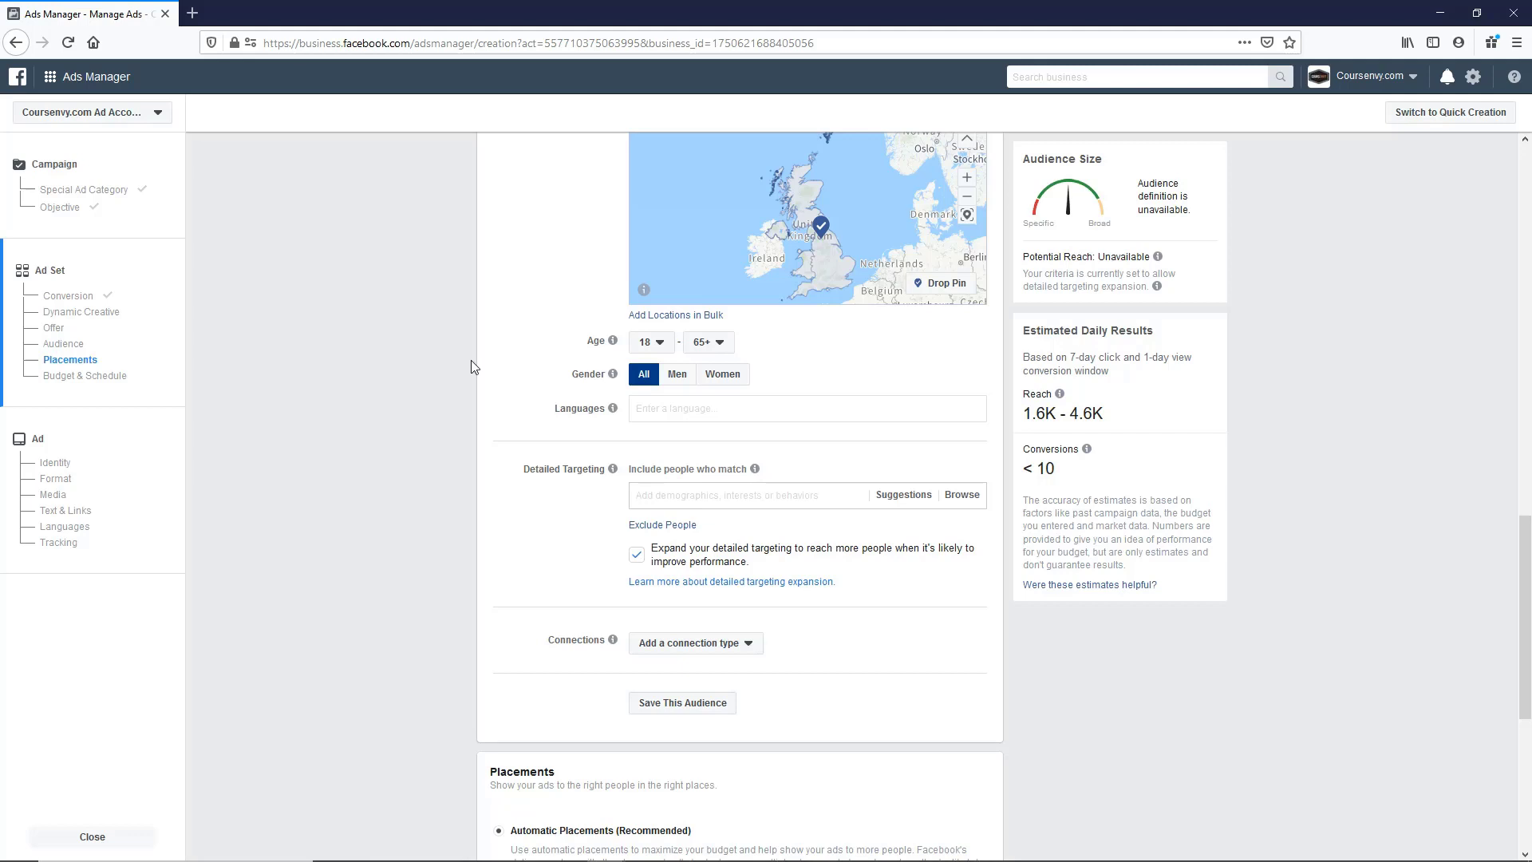
scroll(459, 373, "up", 1)
scroll(489, 477, "down", 1)
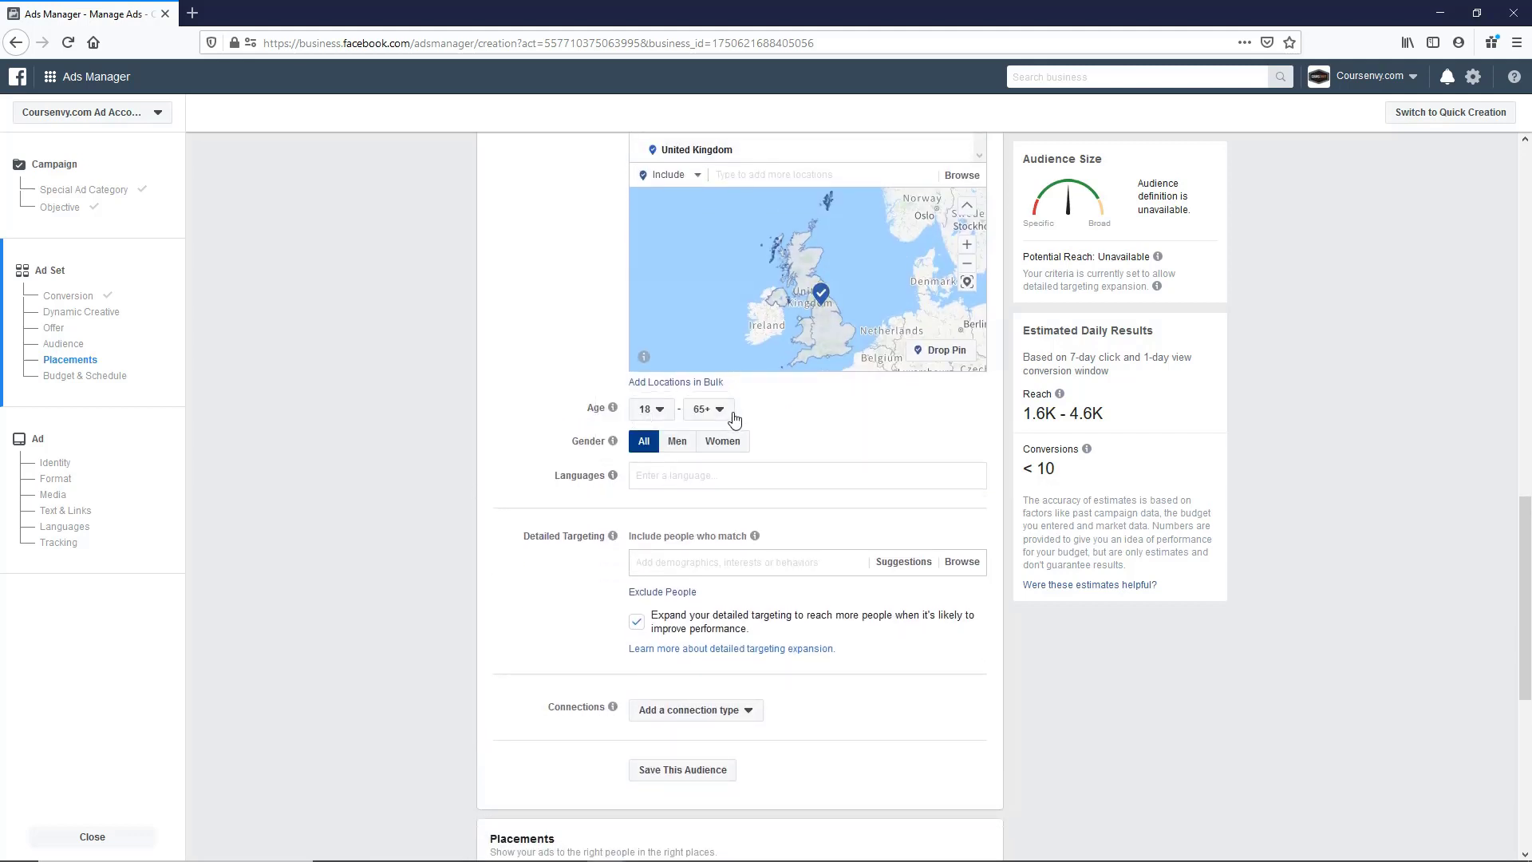
Target English (All) and Engaged Shoppers, with detailed targeting expansion turned off
left_click(662, 479)
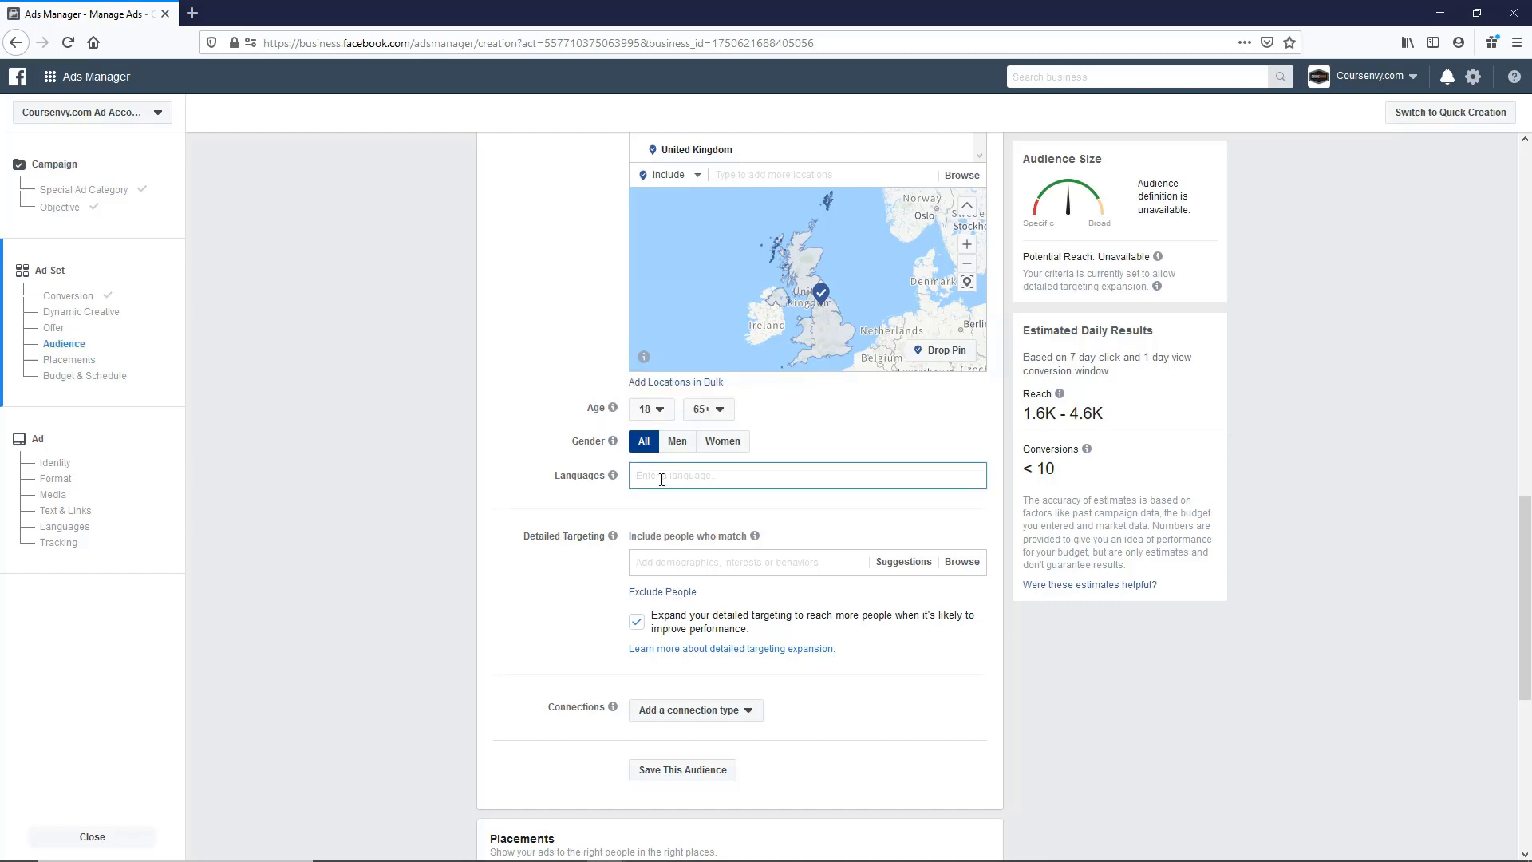
type("englis")
key("Return")
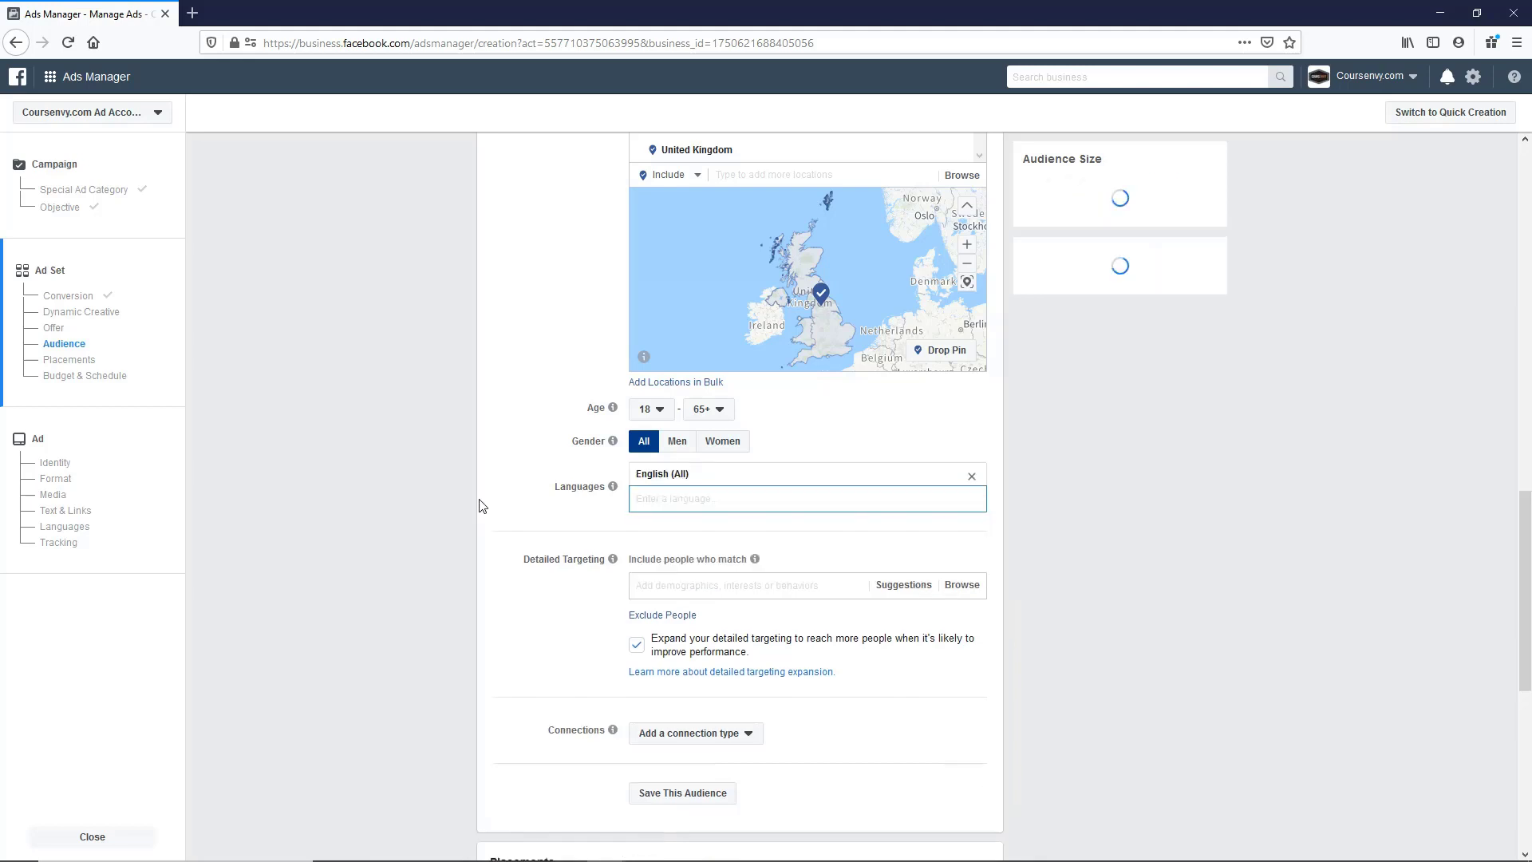
left_click(638, 645)
left_click(638, 645)
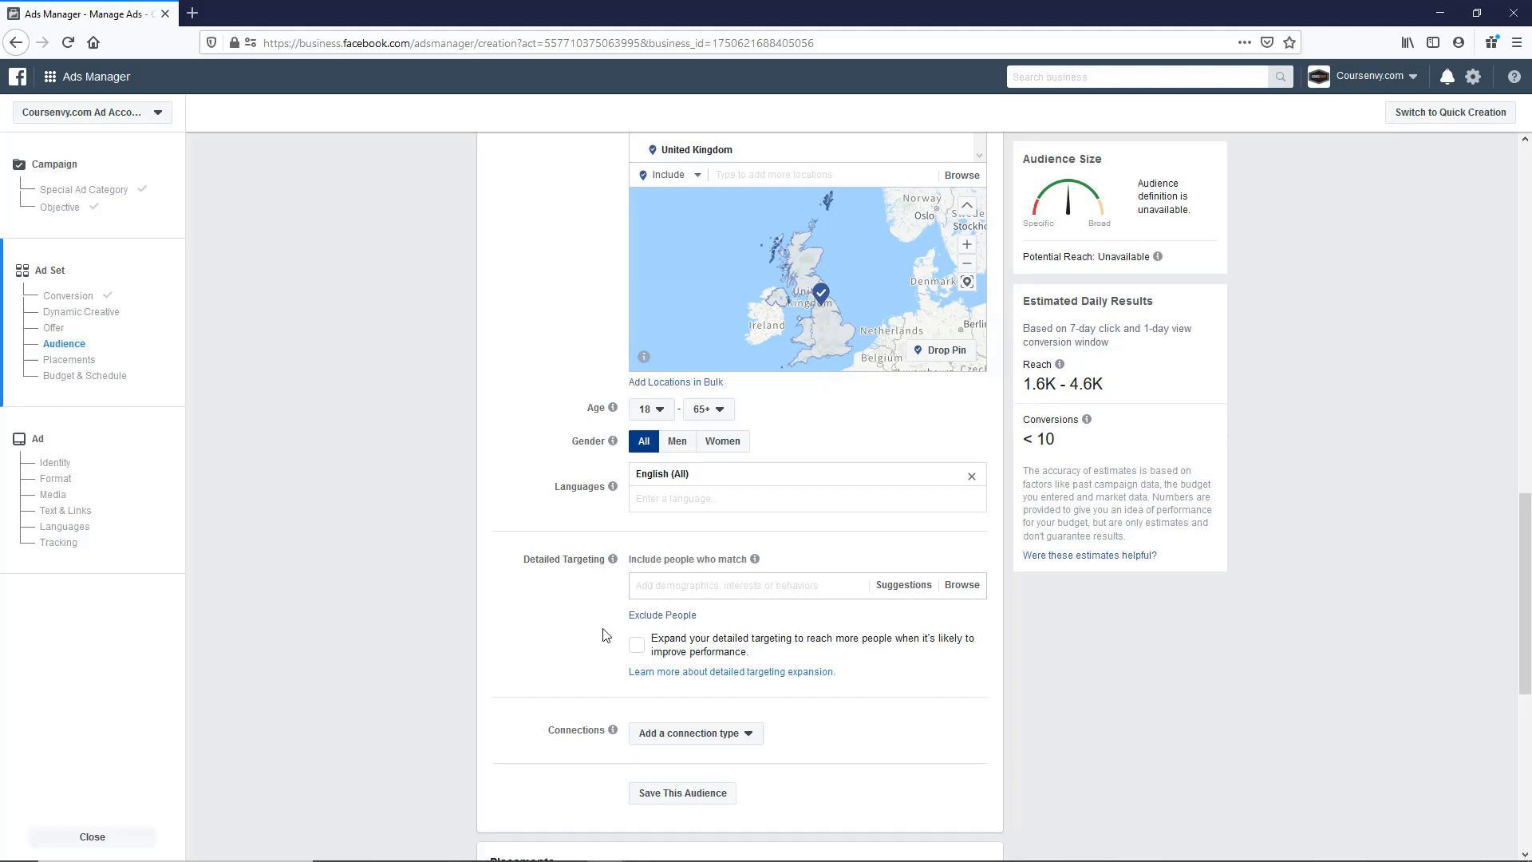
left_click(674, 587)
type("Engaged Shoppers")
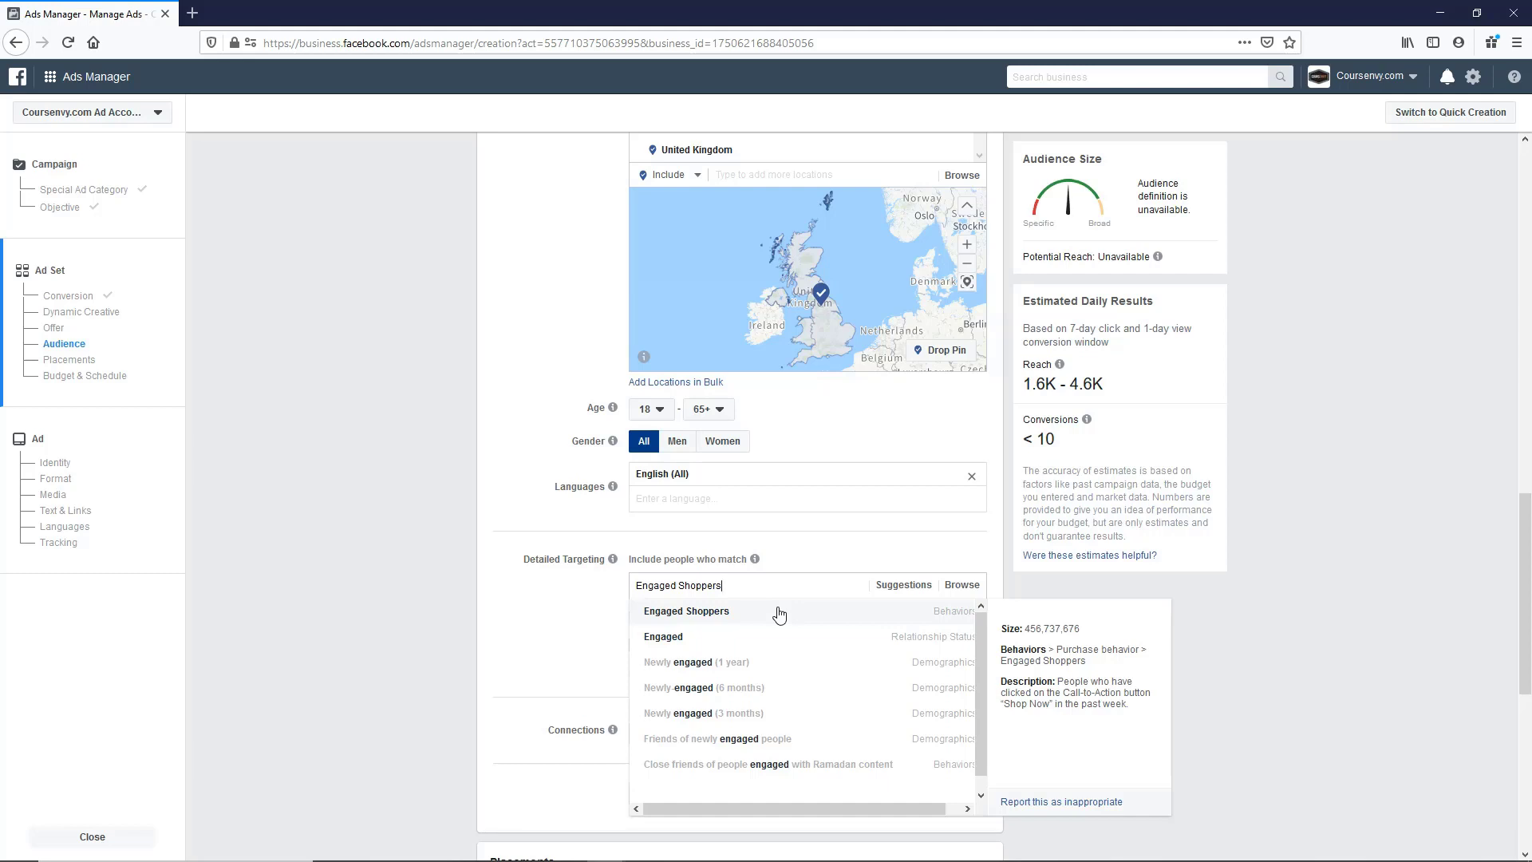
left_click(779, 612)
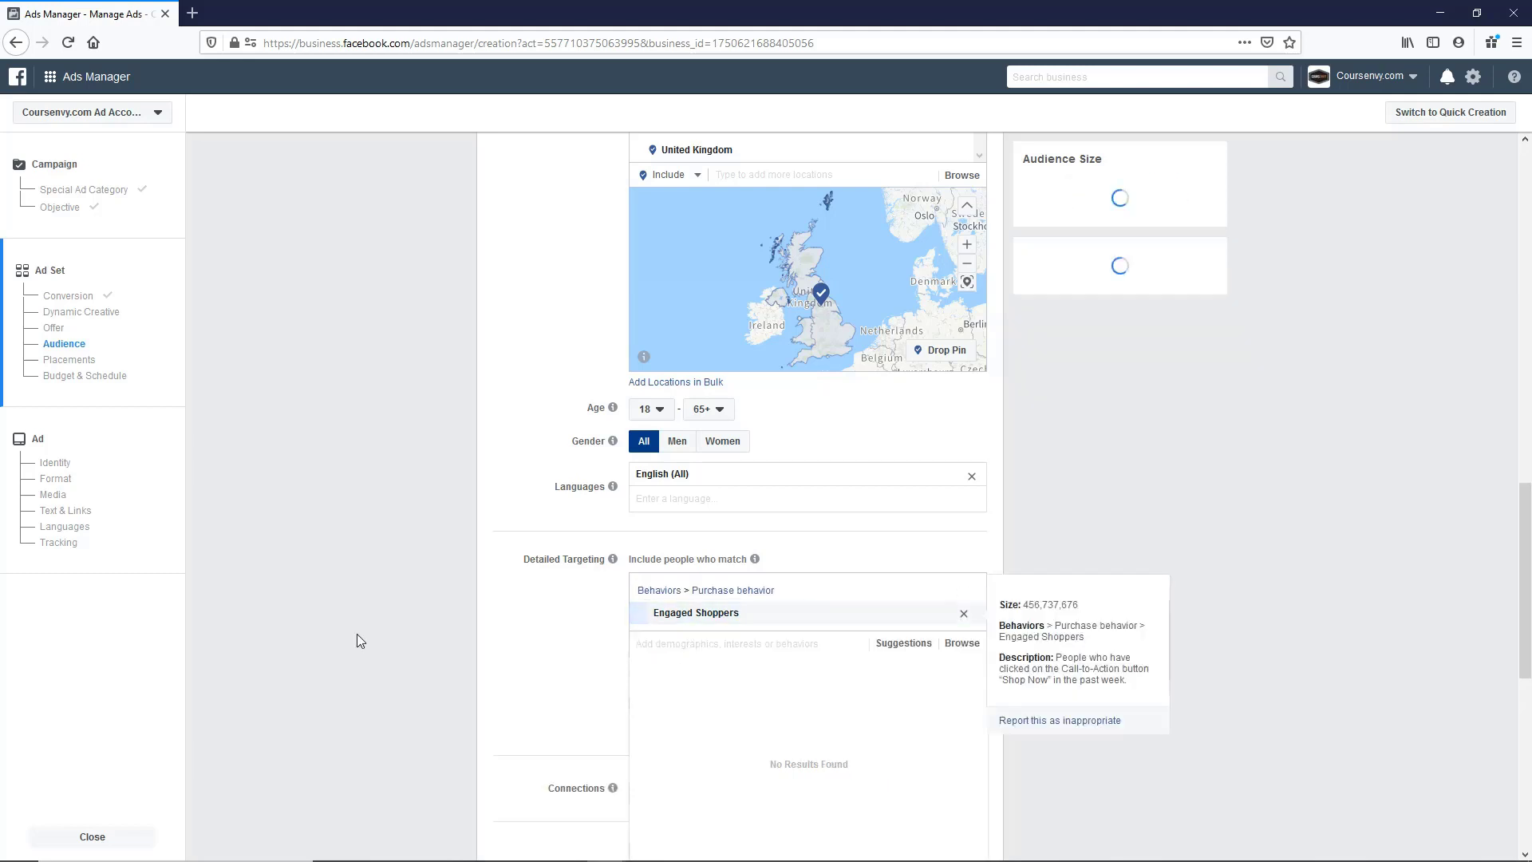
scroll(433, 563, "down", 1)
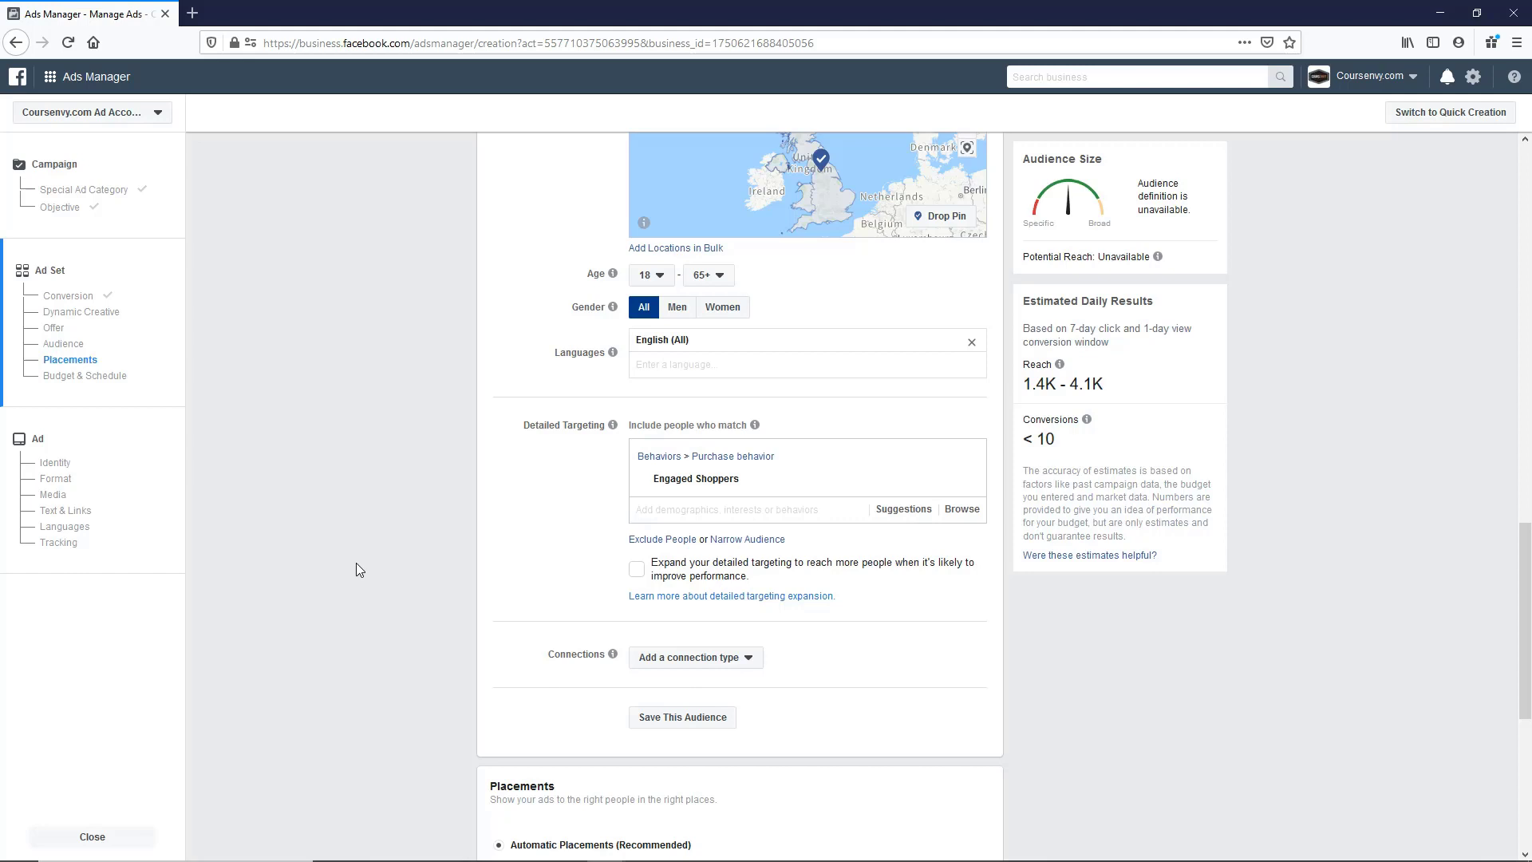
scroll(356, 569, "down", 2)
scroll(356, 569, "down", 1)
scroll(432, 600, "down", 1)
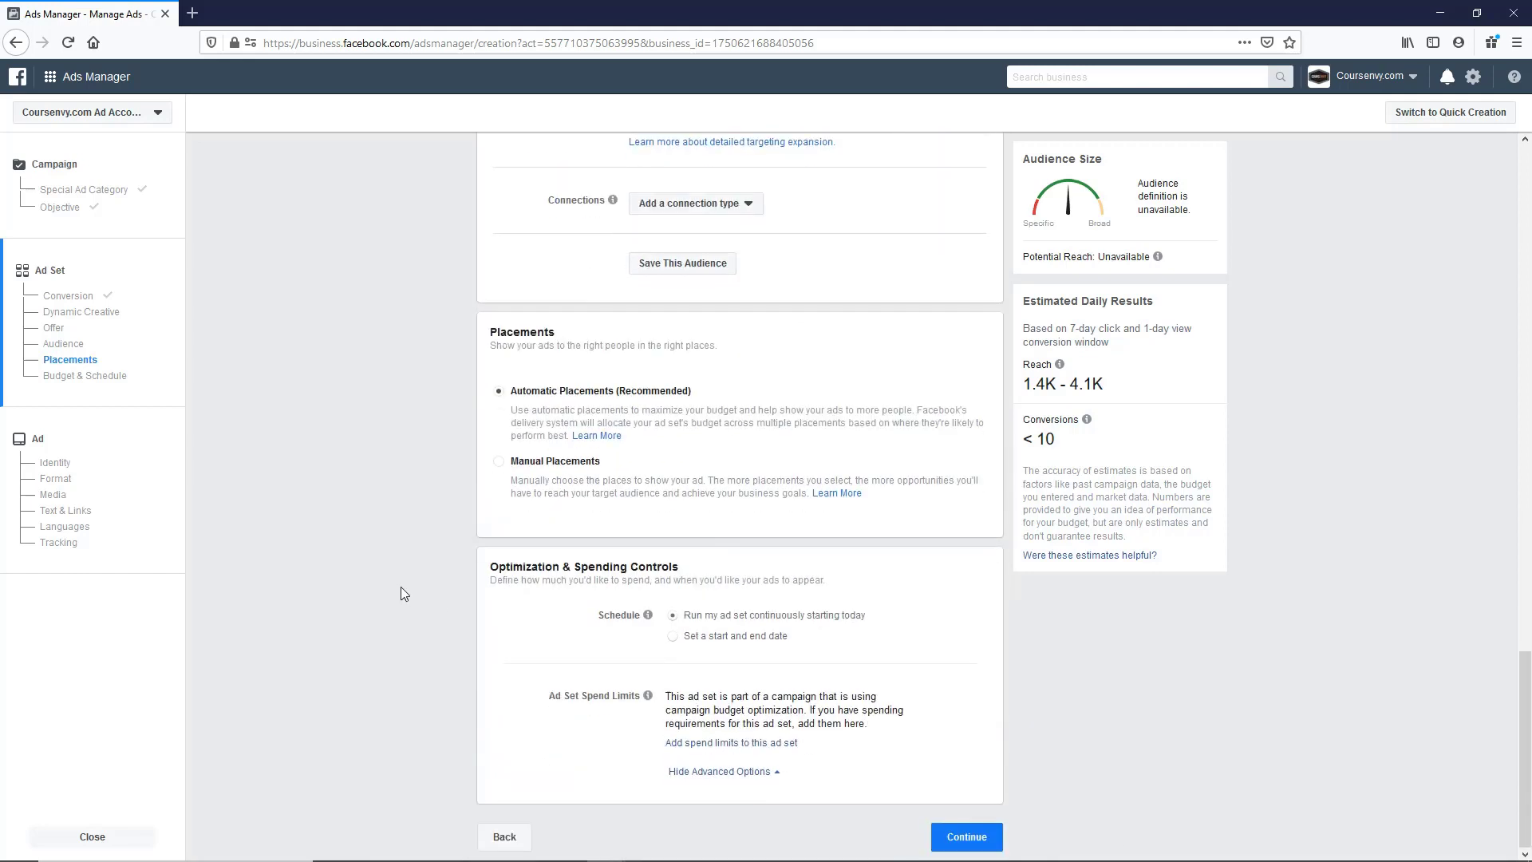
Continue to the ad and set its Instagram account to coursenvy
left_click(970, 835)
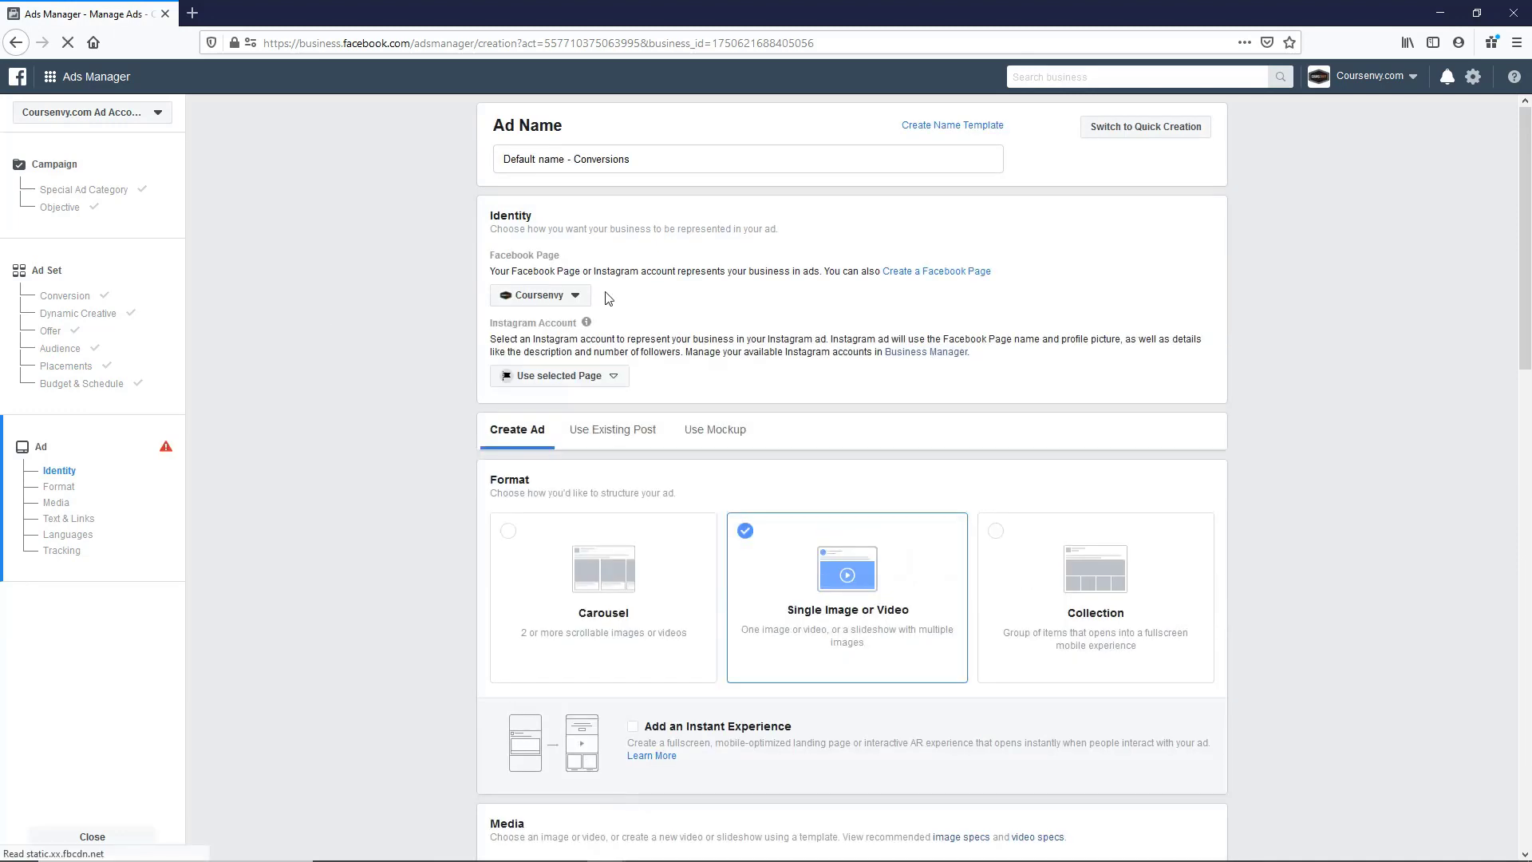
left_click(545, 375)
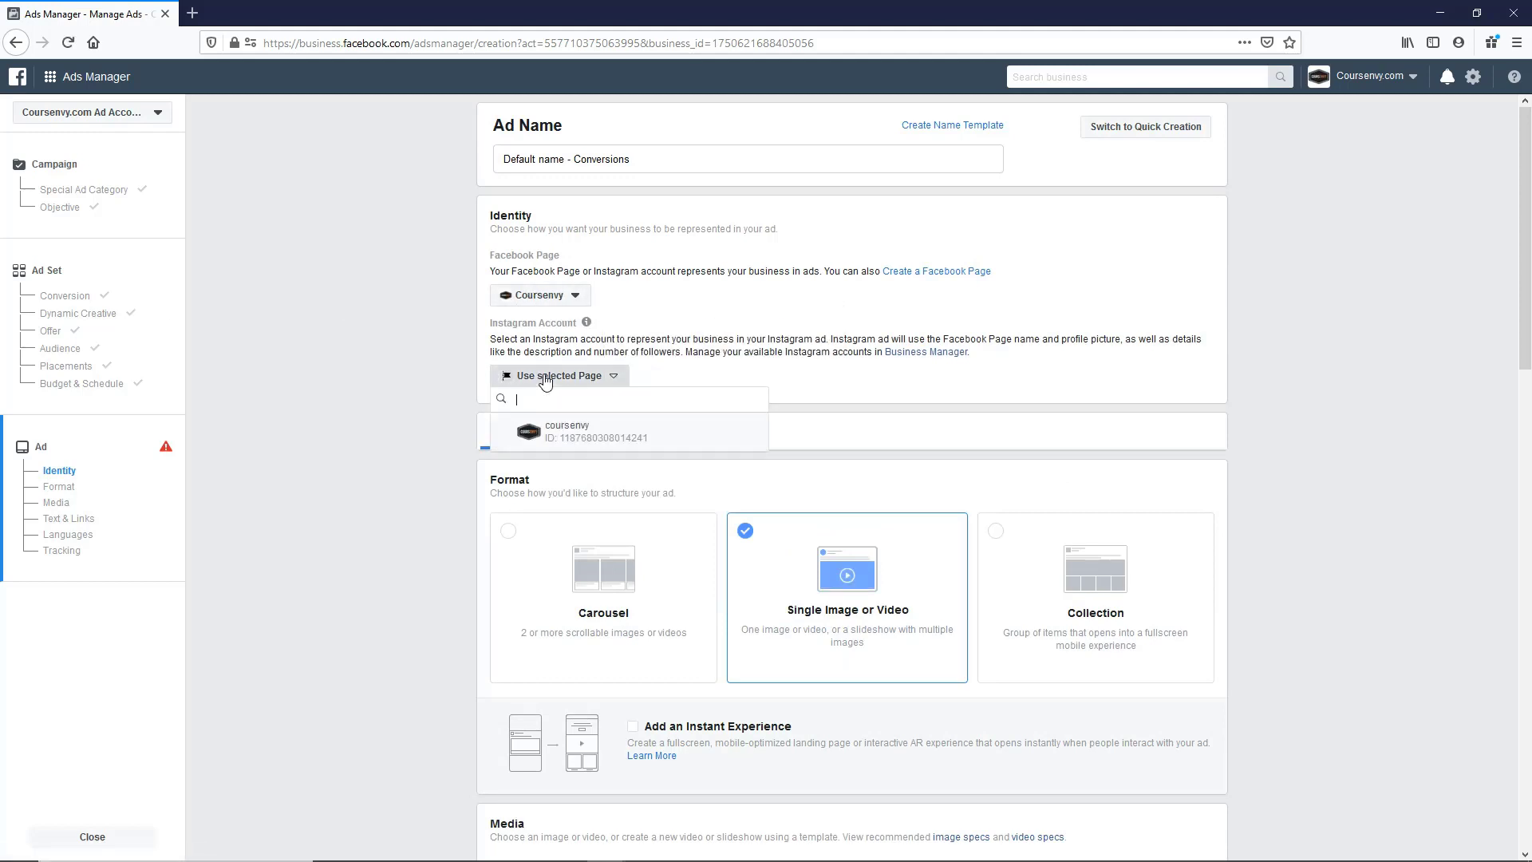
left_click(548, 433)
scroll(423, 445, "down", 1)
scroll(421, 451, "down", 1)
scroll(1401, 344, "up", 1)
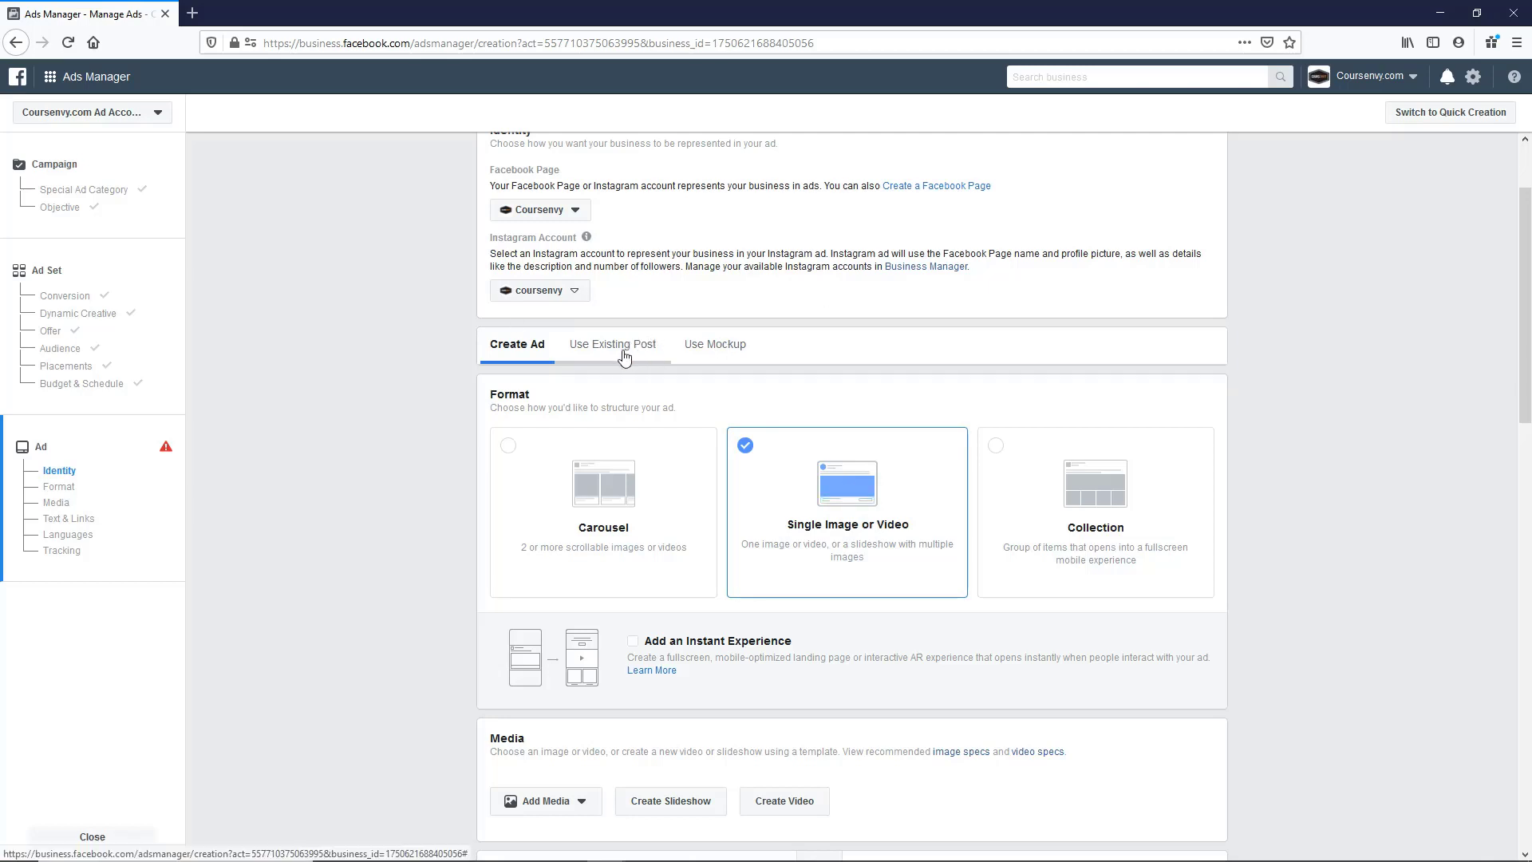
Use the existing 'This is a photo of me as a kid' Page post as the creative
left_click(622, 349)
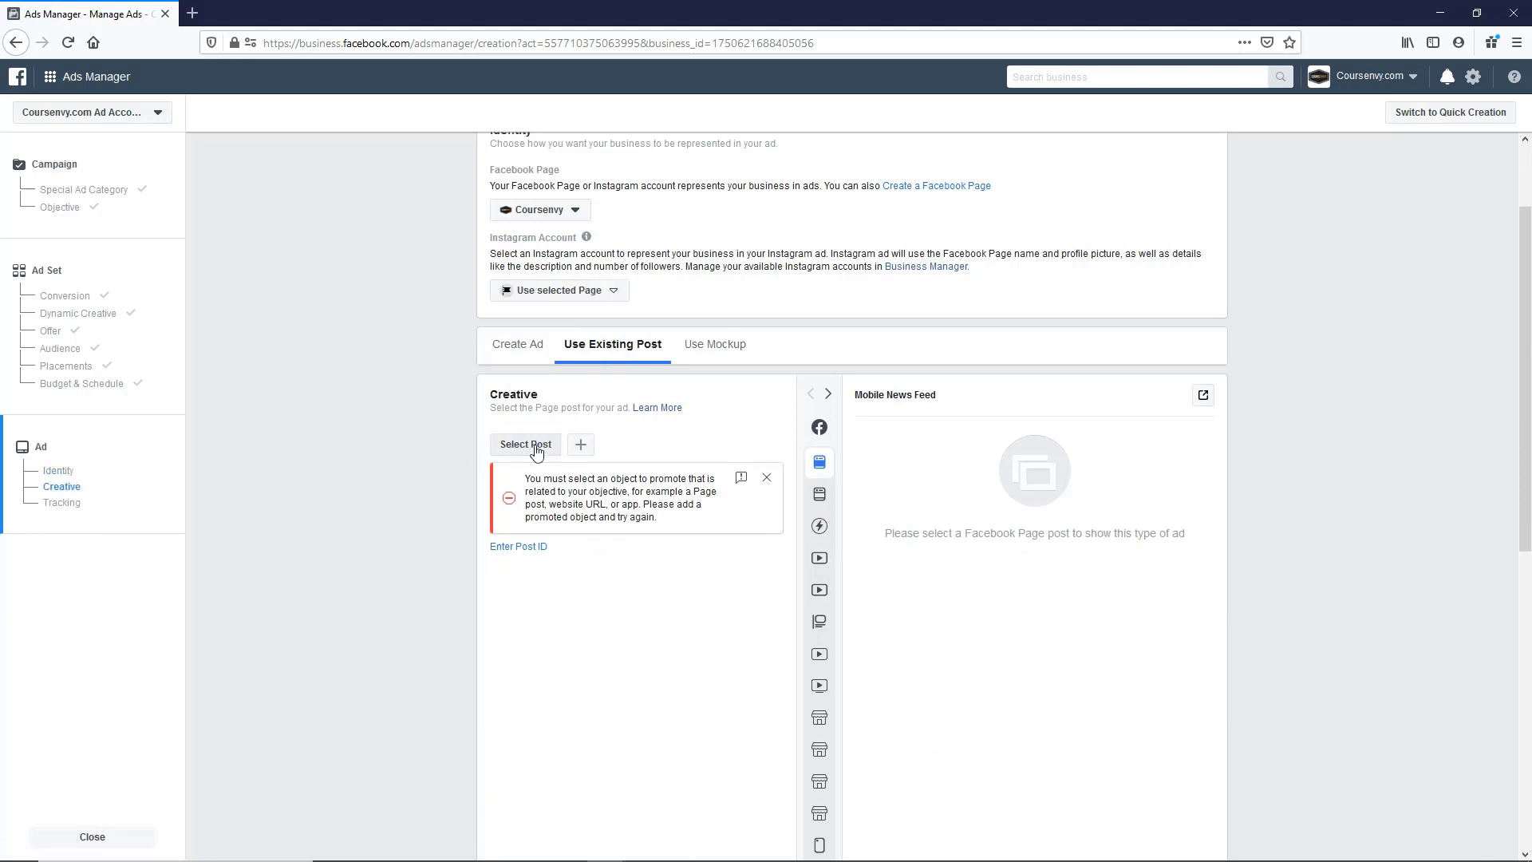
left_click(535, 446)
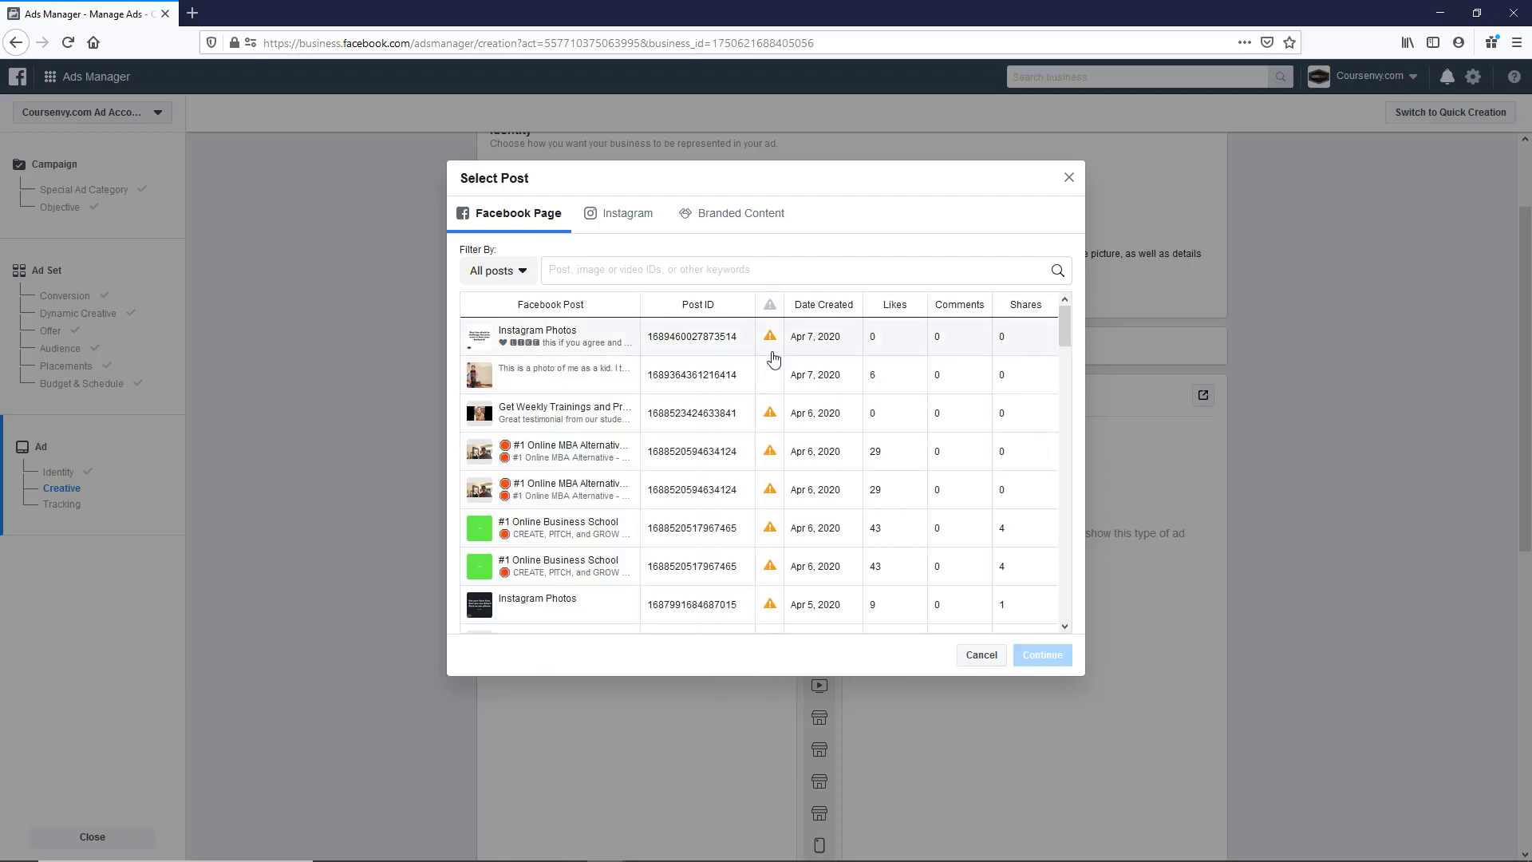
left_click(599, 375)
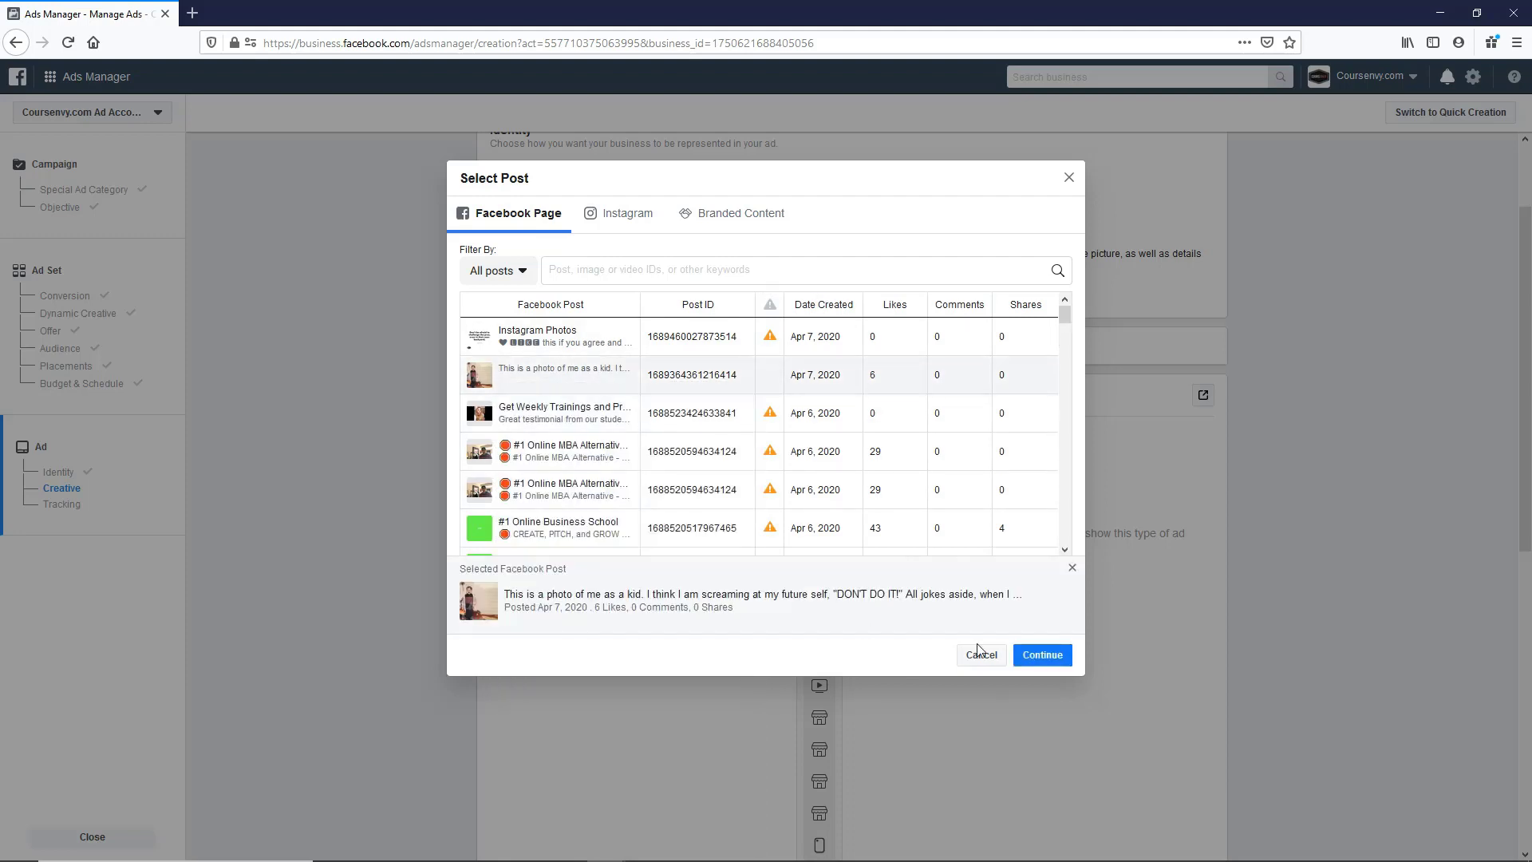
left_click(1043, 654)
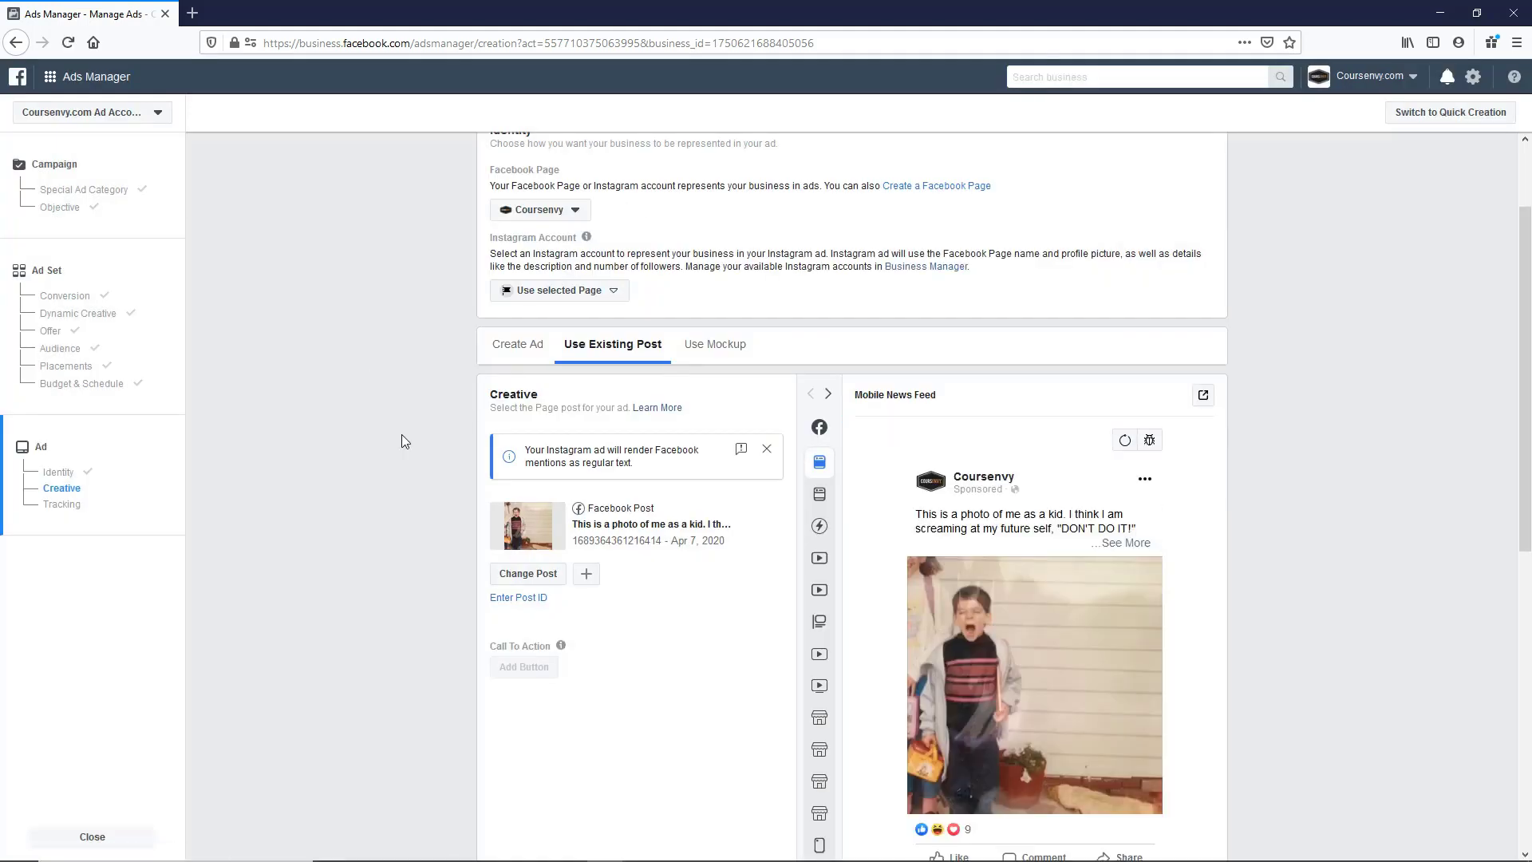
scroll(401, 435, "down", 2)
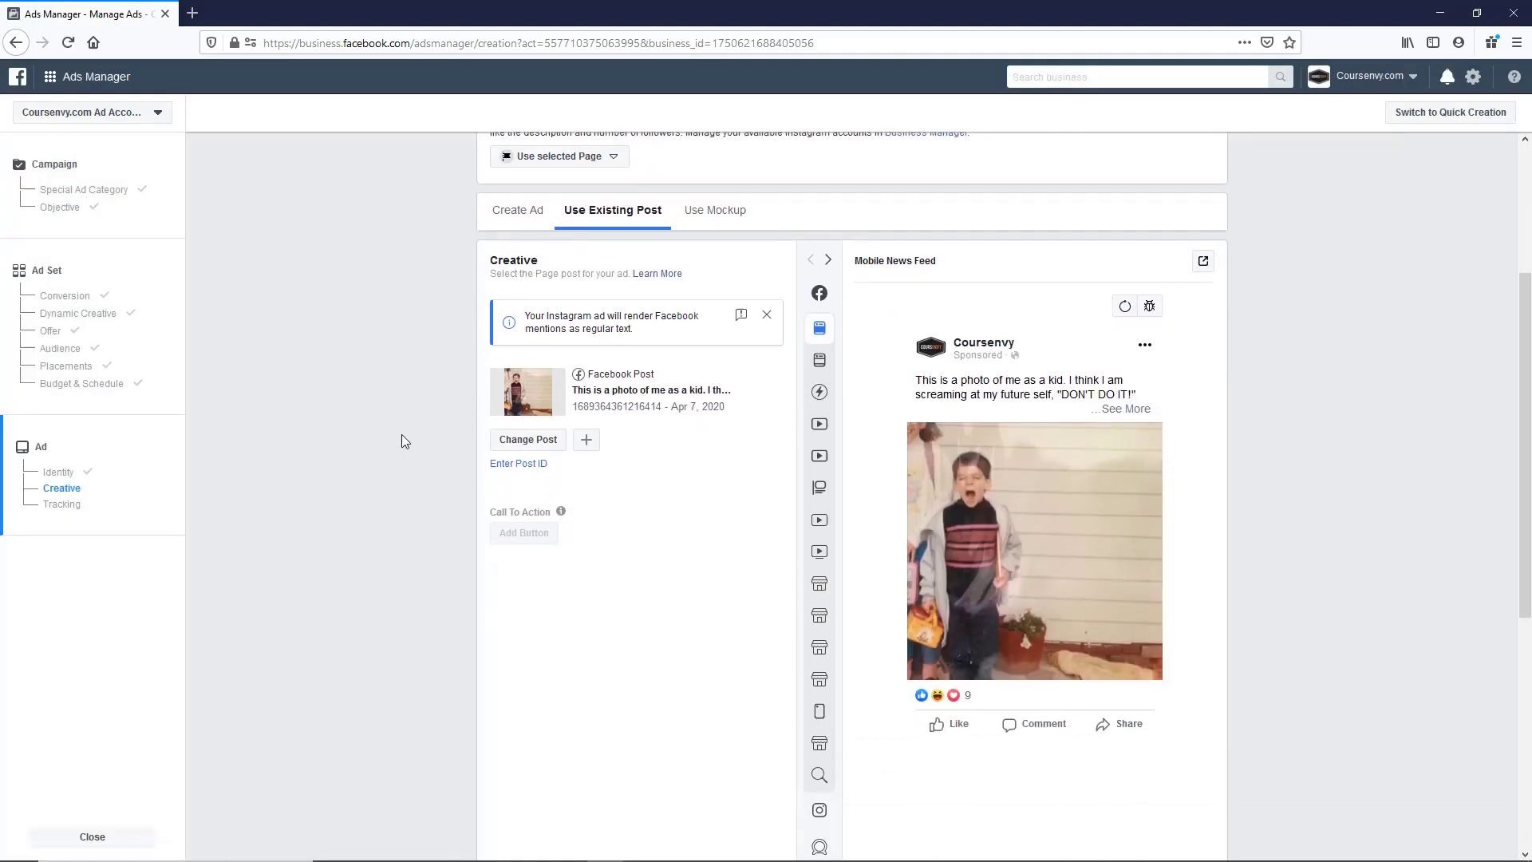
scroll(401, 434, "down", 2)
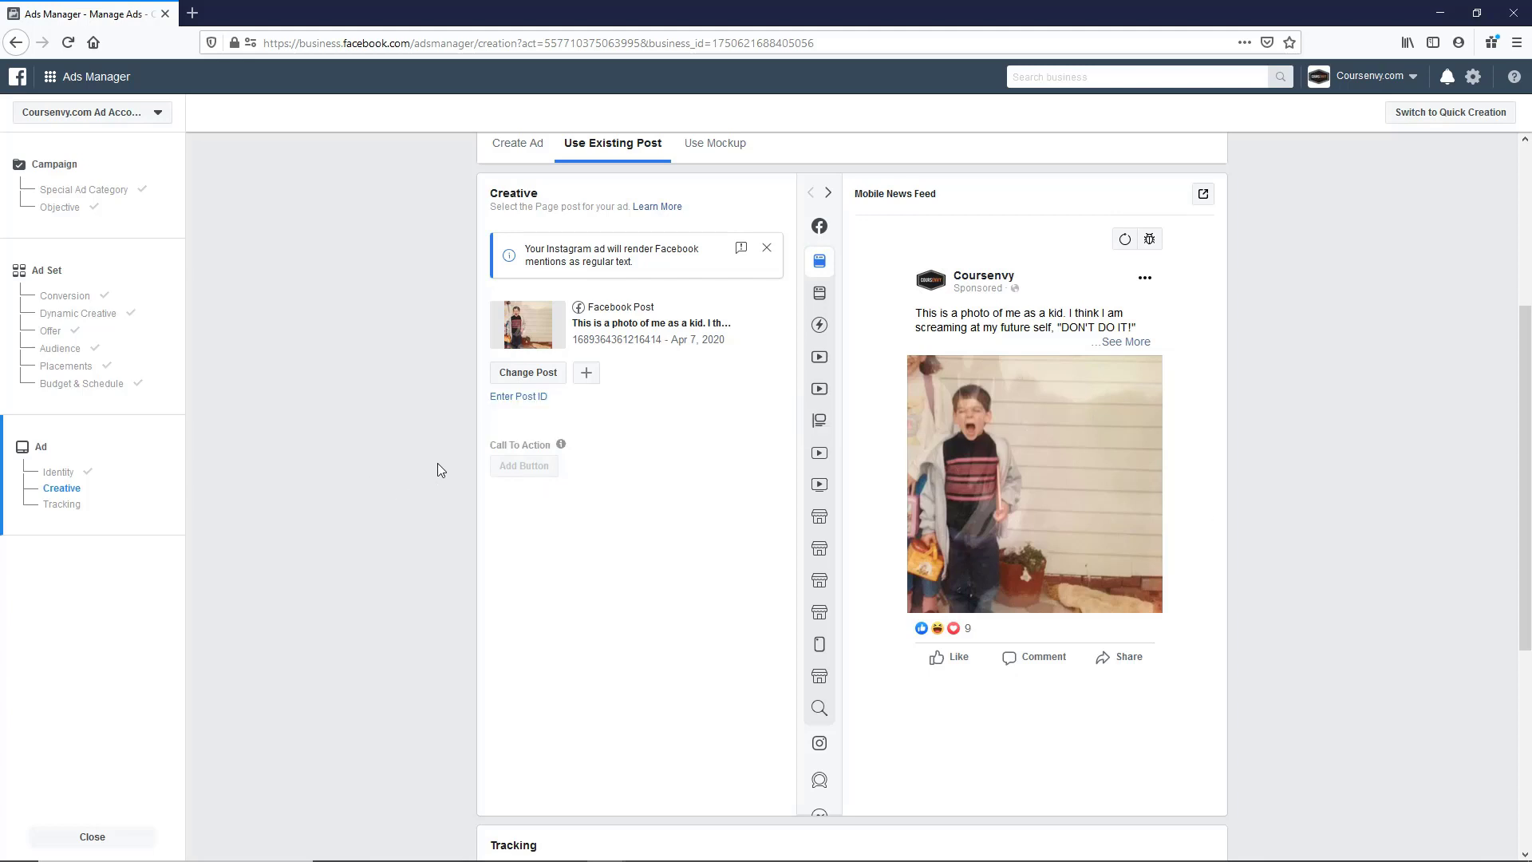
scroll(437, 468, "down", 3)
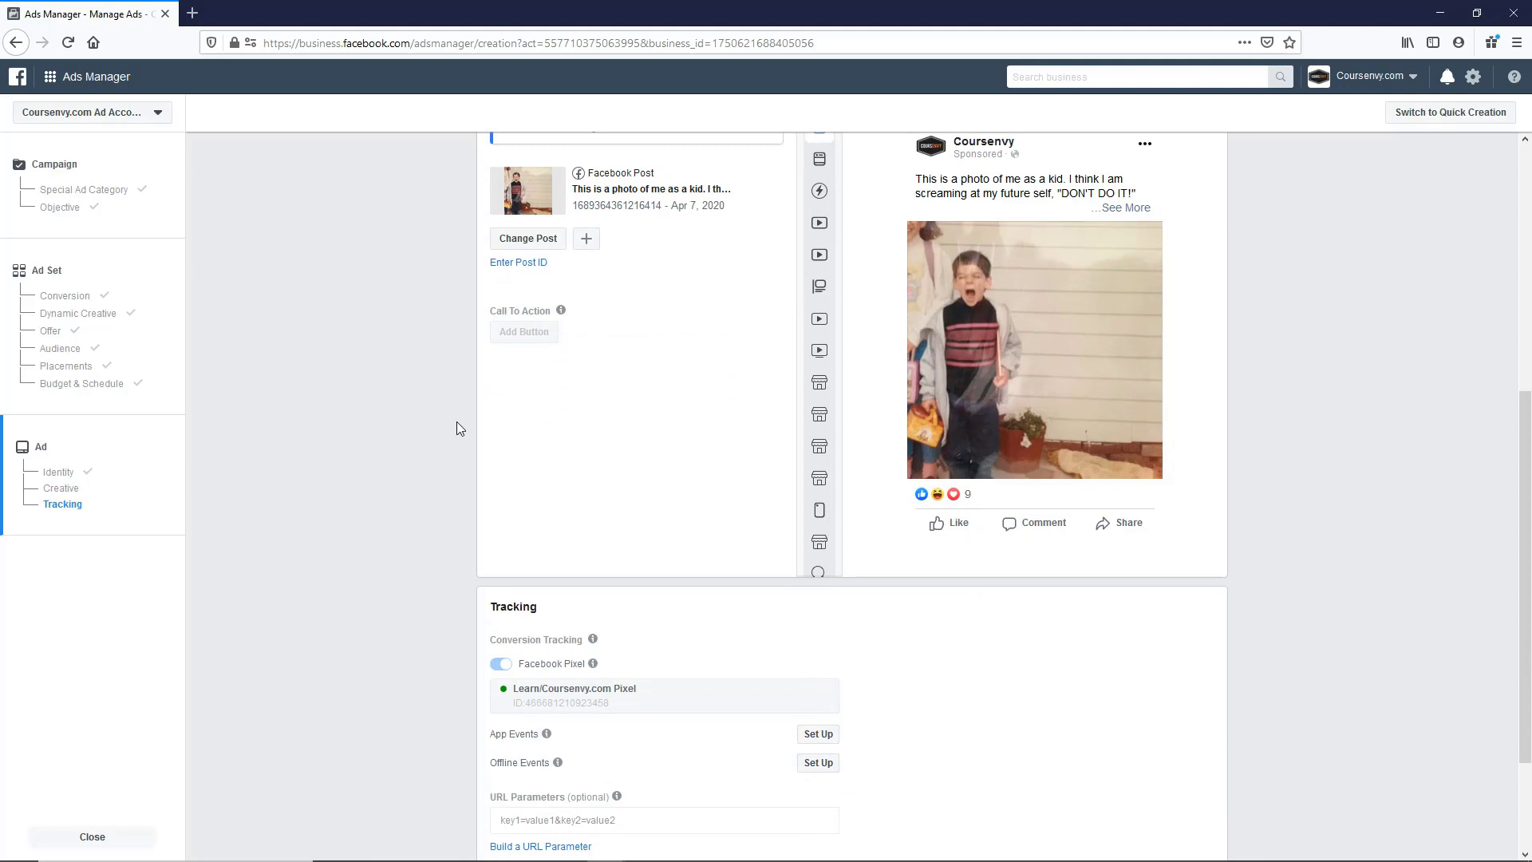
scroll(456, 422, "down", 1)
scroll(407, 431, "up", 2)
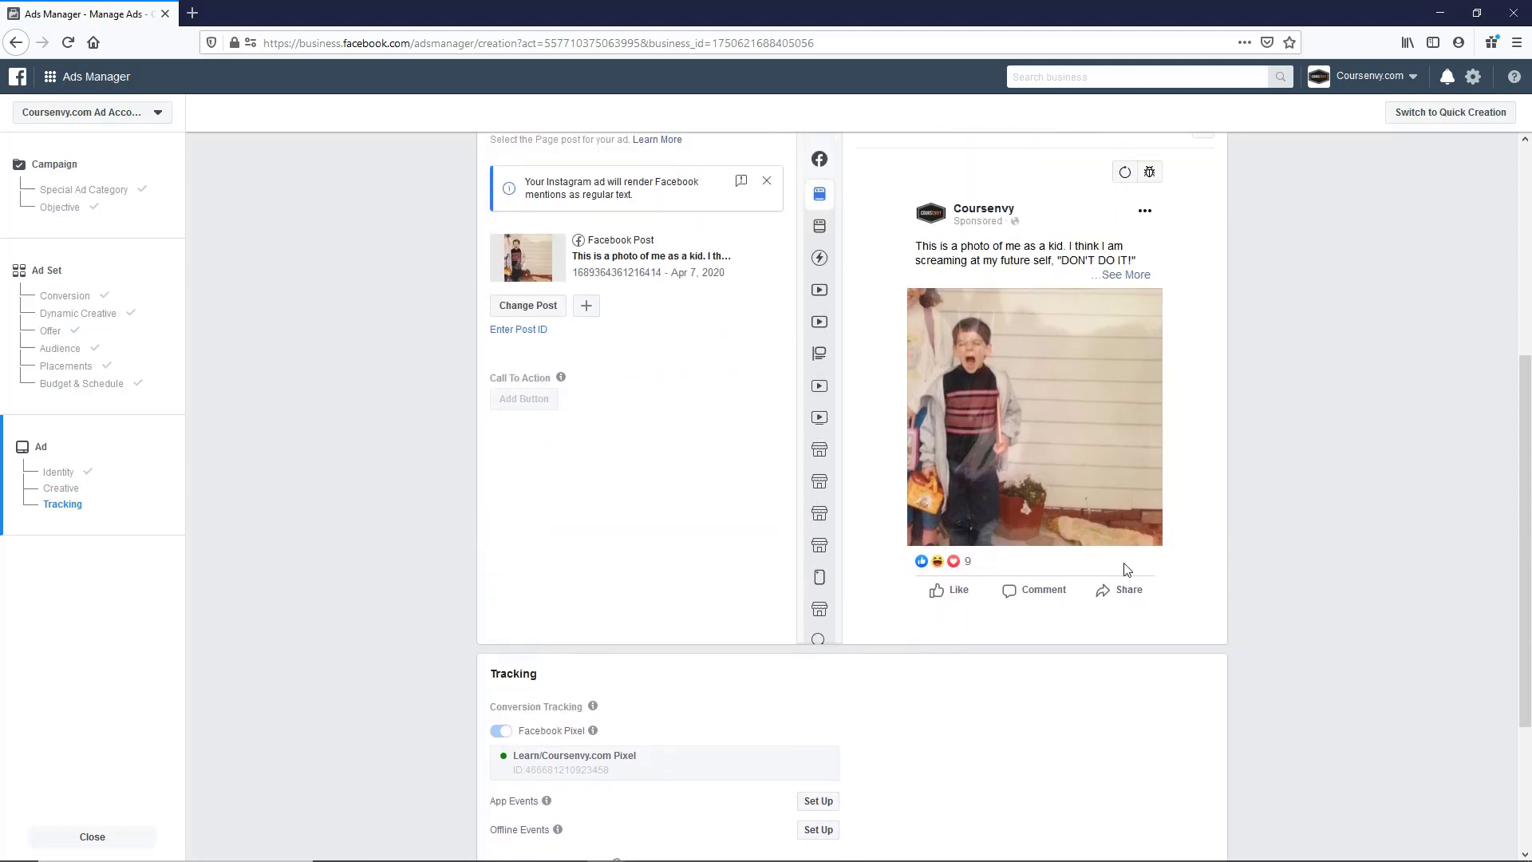
Expand the full post text in the Mobile News Feed preview, then confirm publishing
left_click(827, 238)
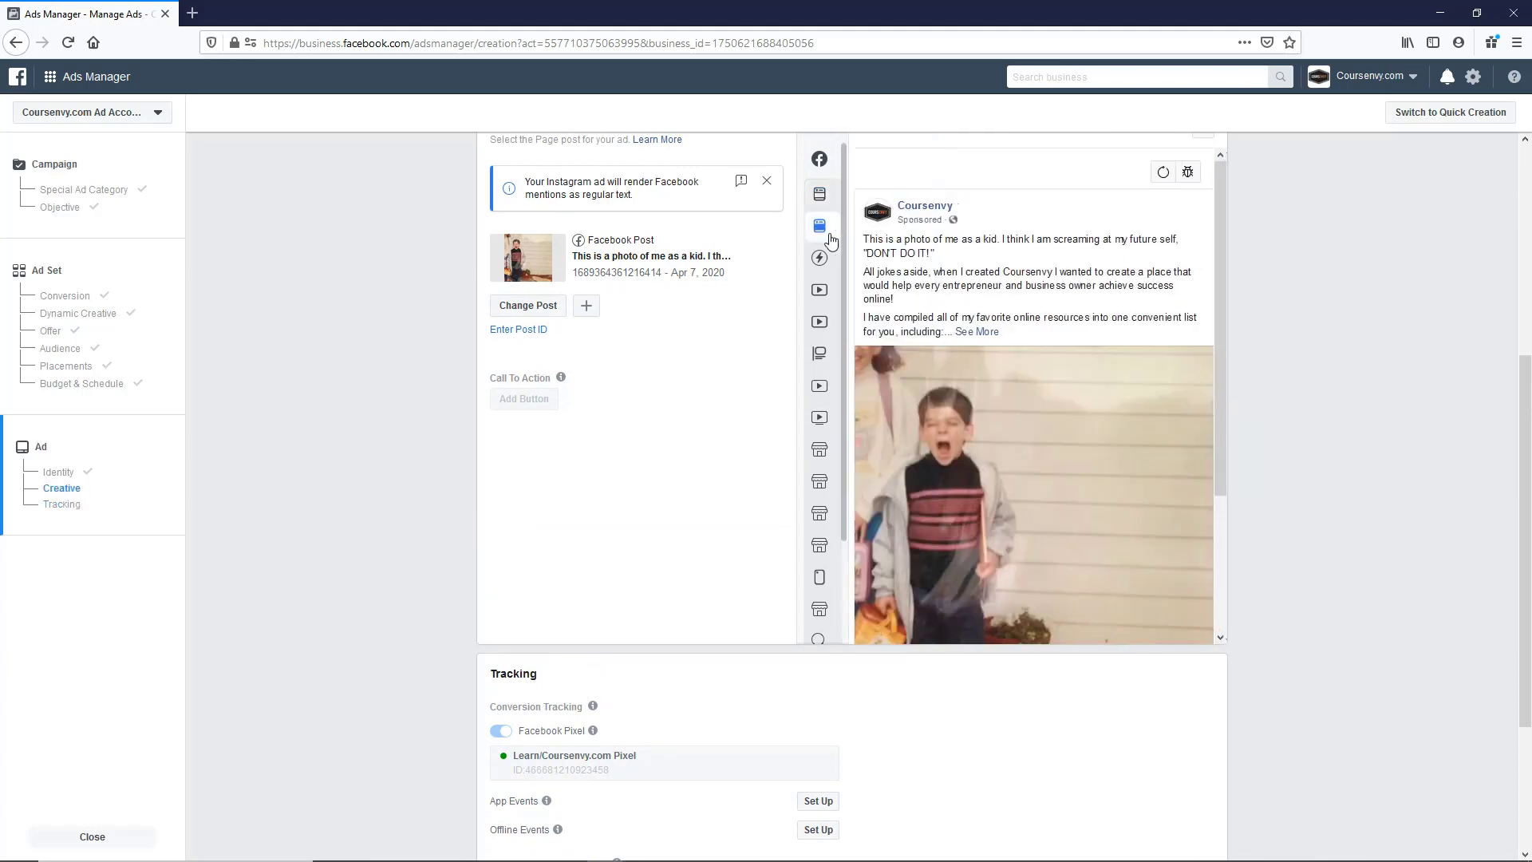
left_click(977, 331)
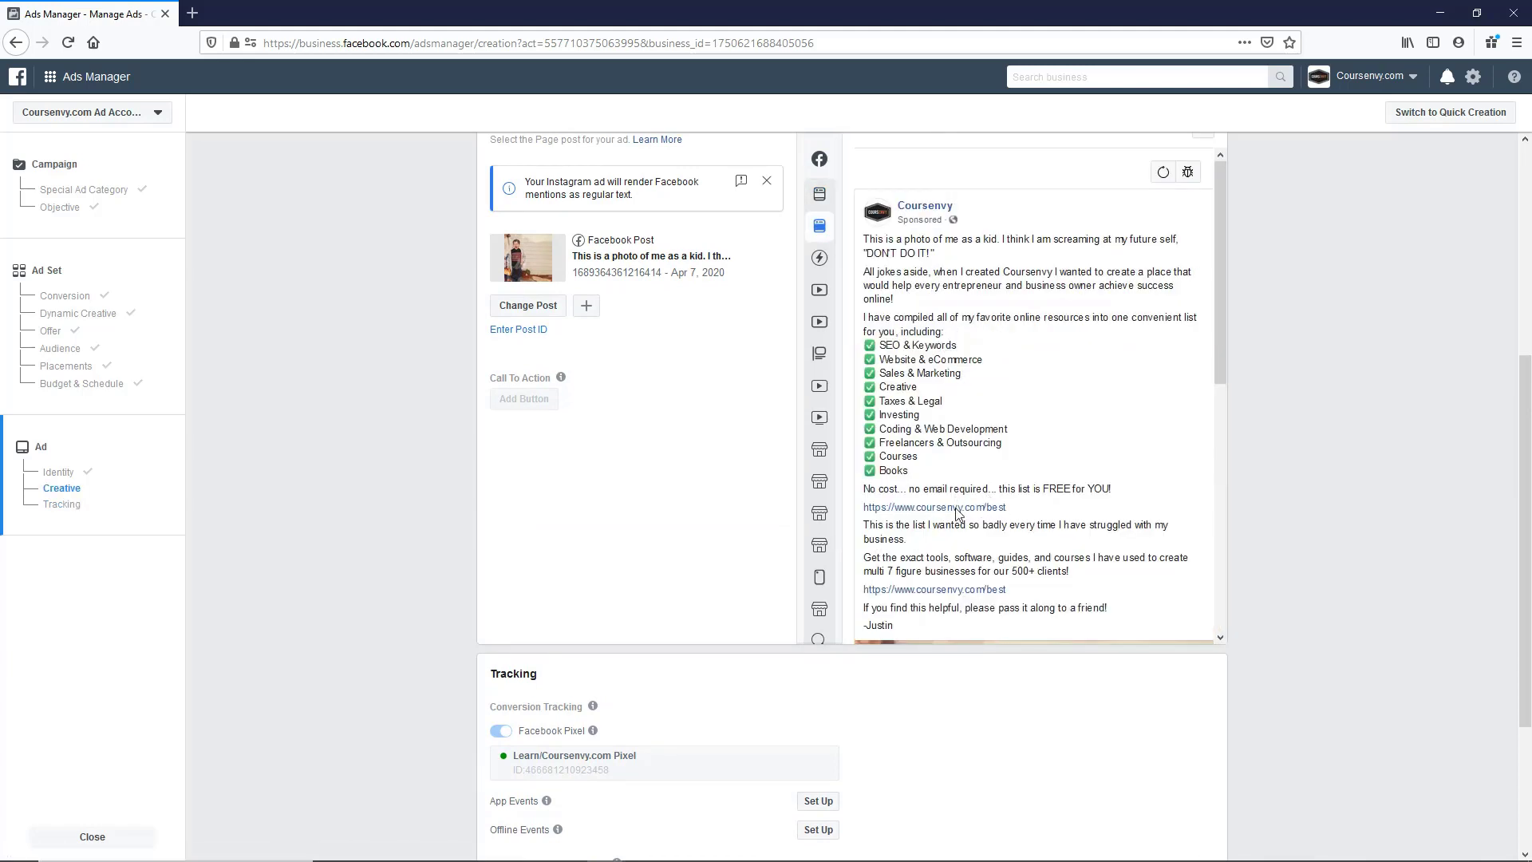
scroll(333, 413, "down", 5)
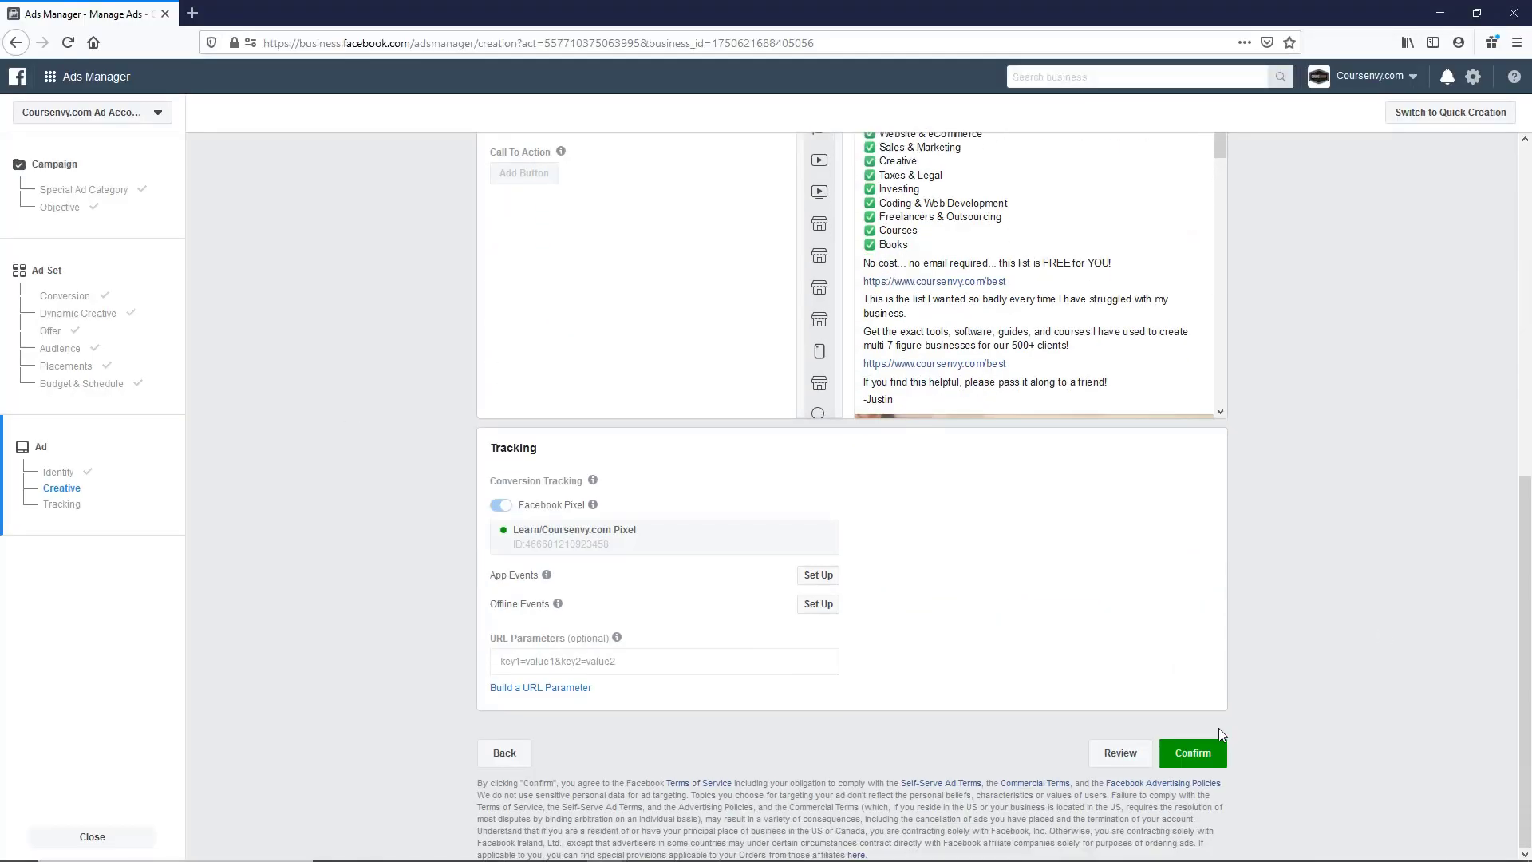
left_click(1194, 752)
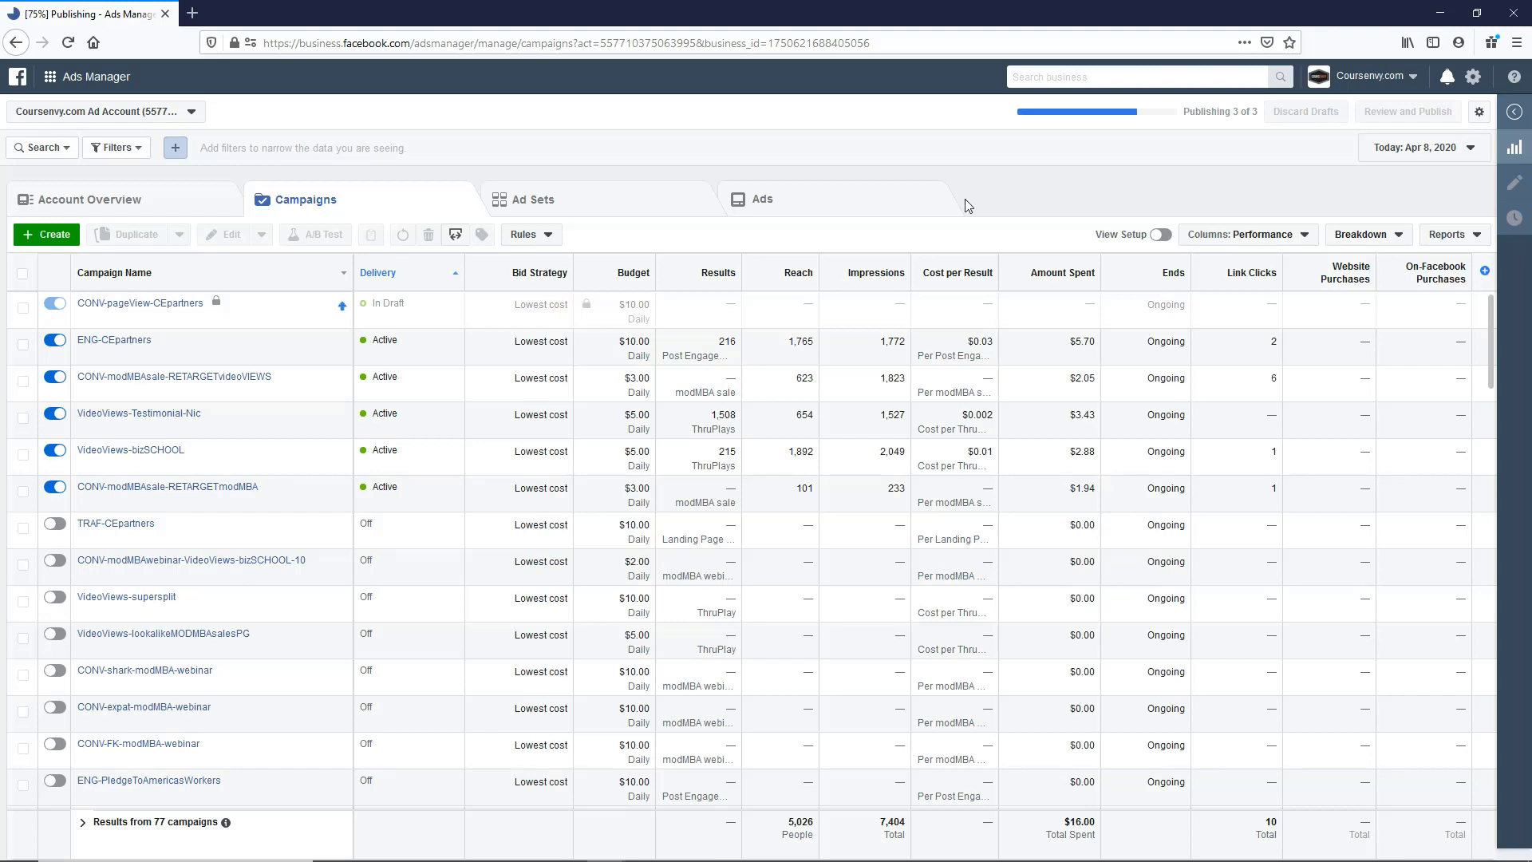
mouse_move(180, 491)
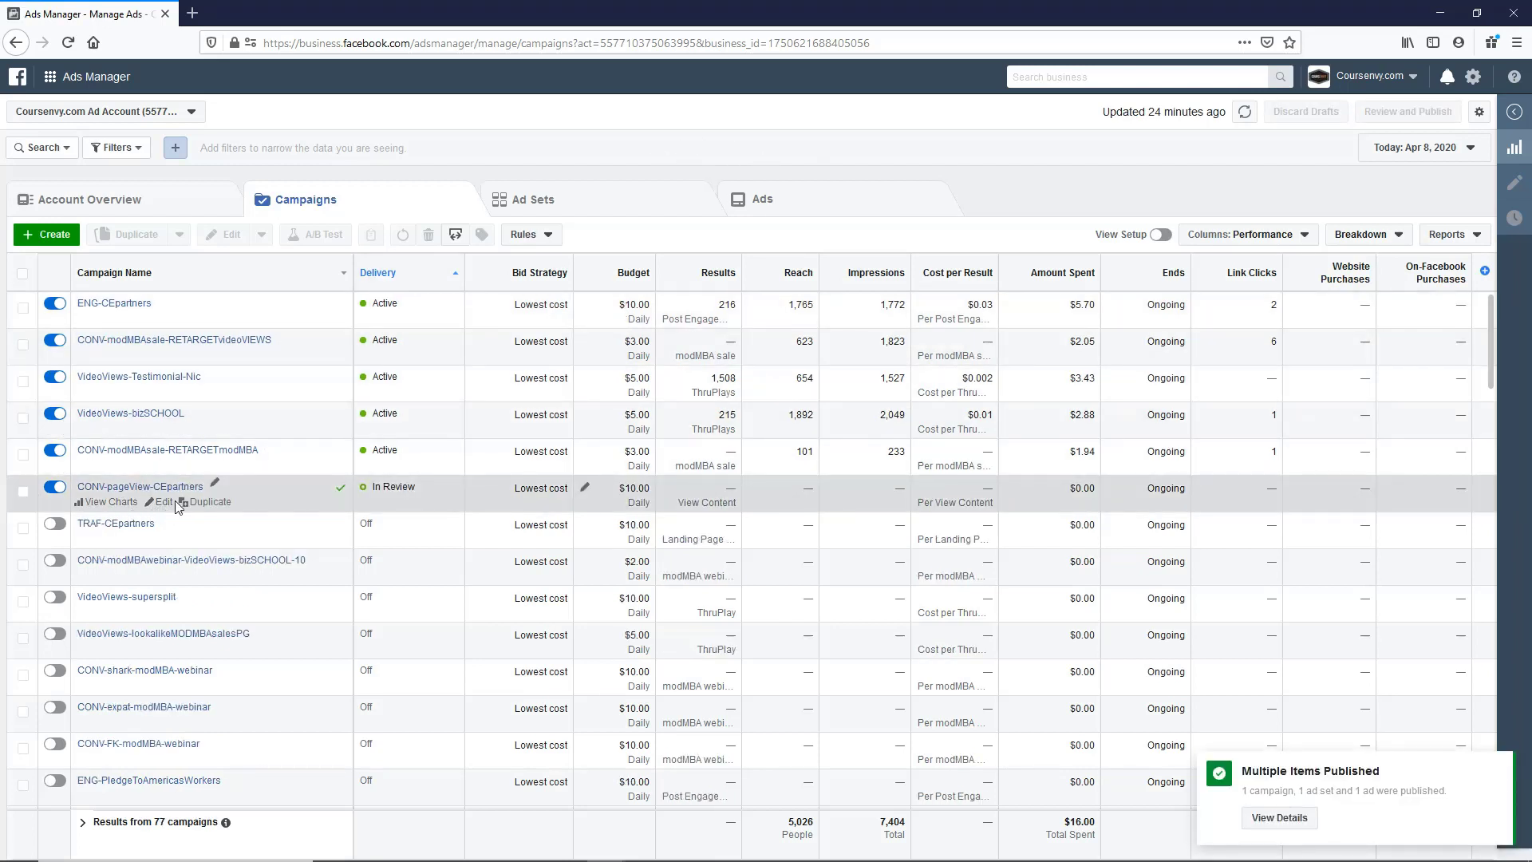
Edit CONV-pageView-CEpartners, view the US - 18+ ad set, then return to the table
left_click(162, 502)
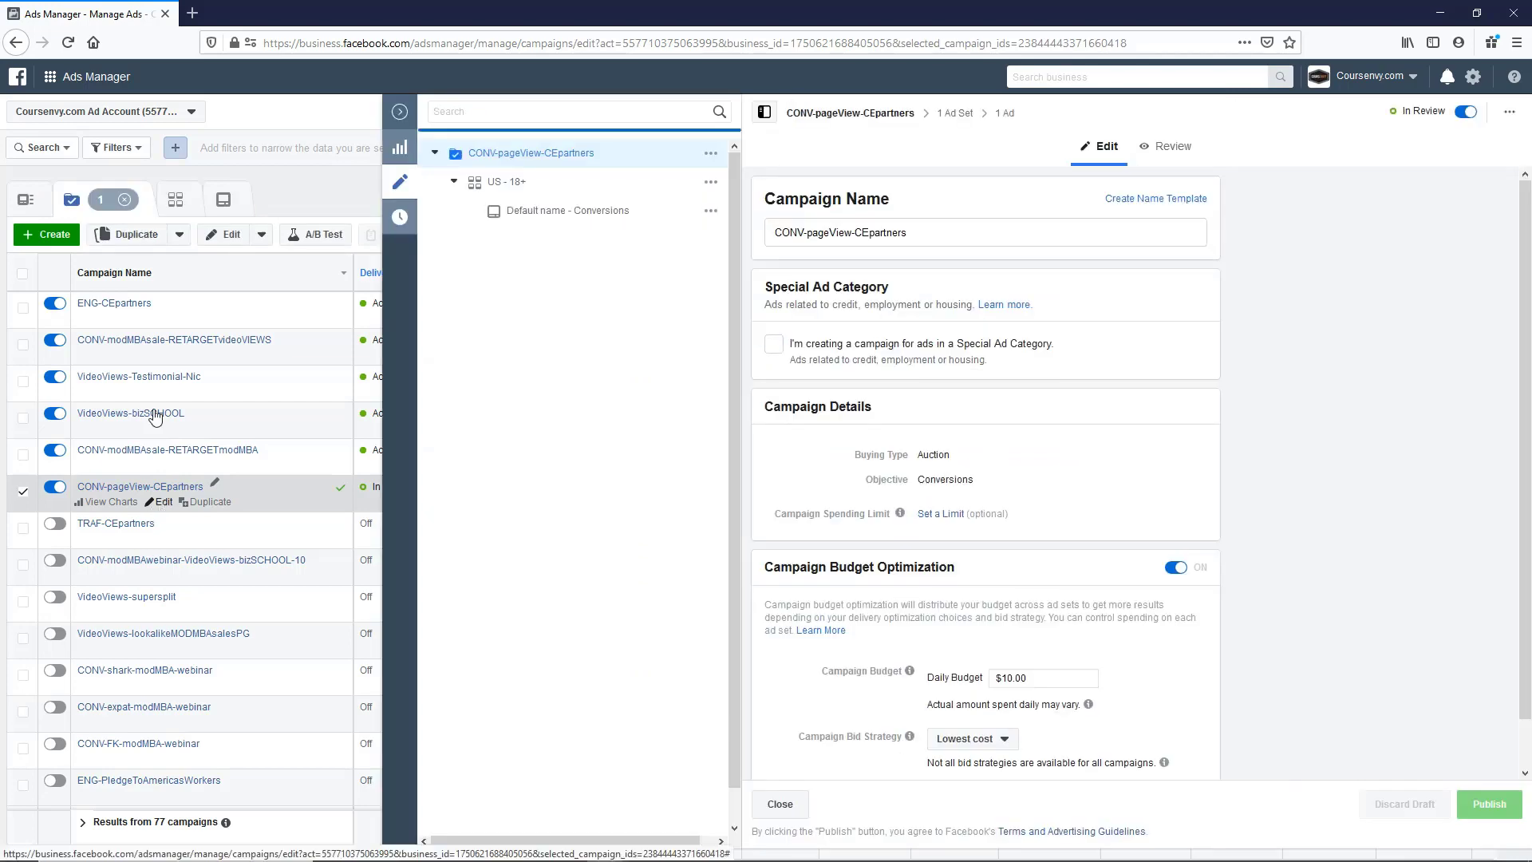
left_click(505, 182)
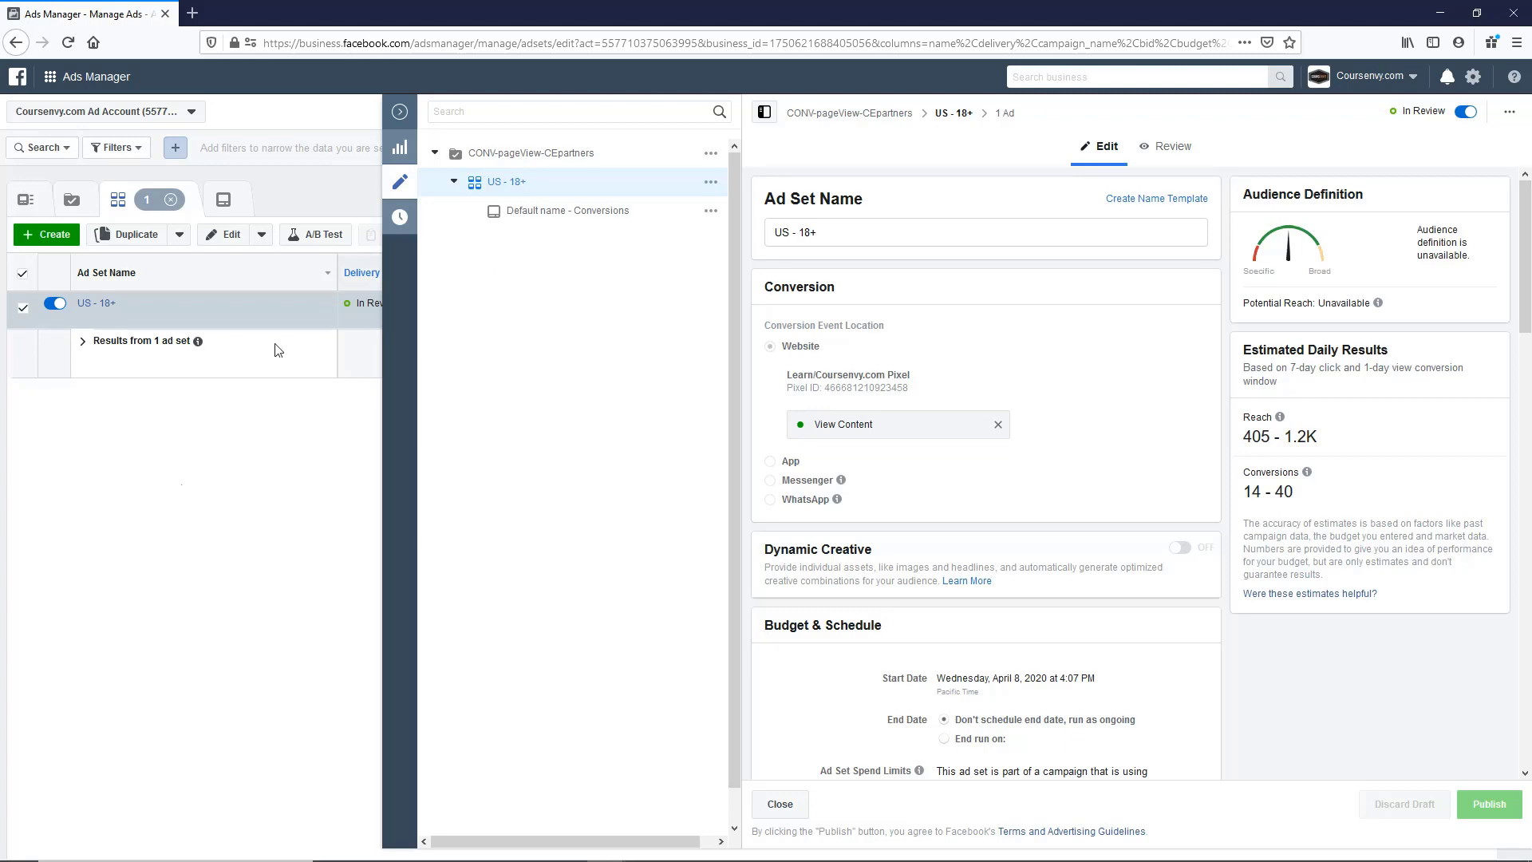
left_click(398, 111)
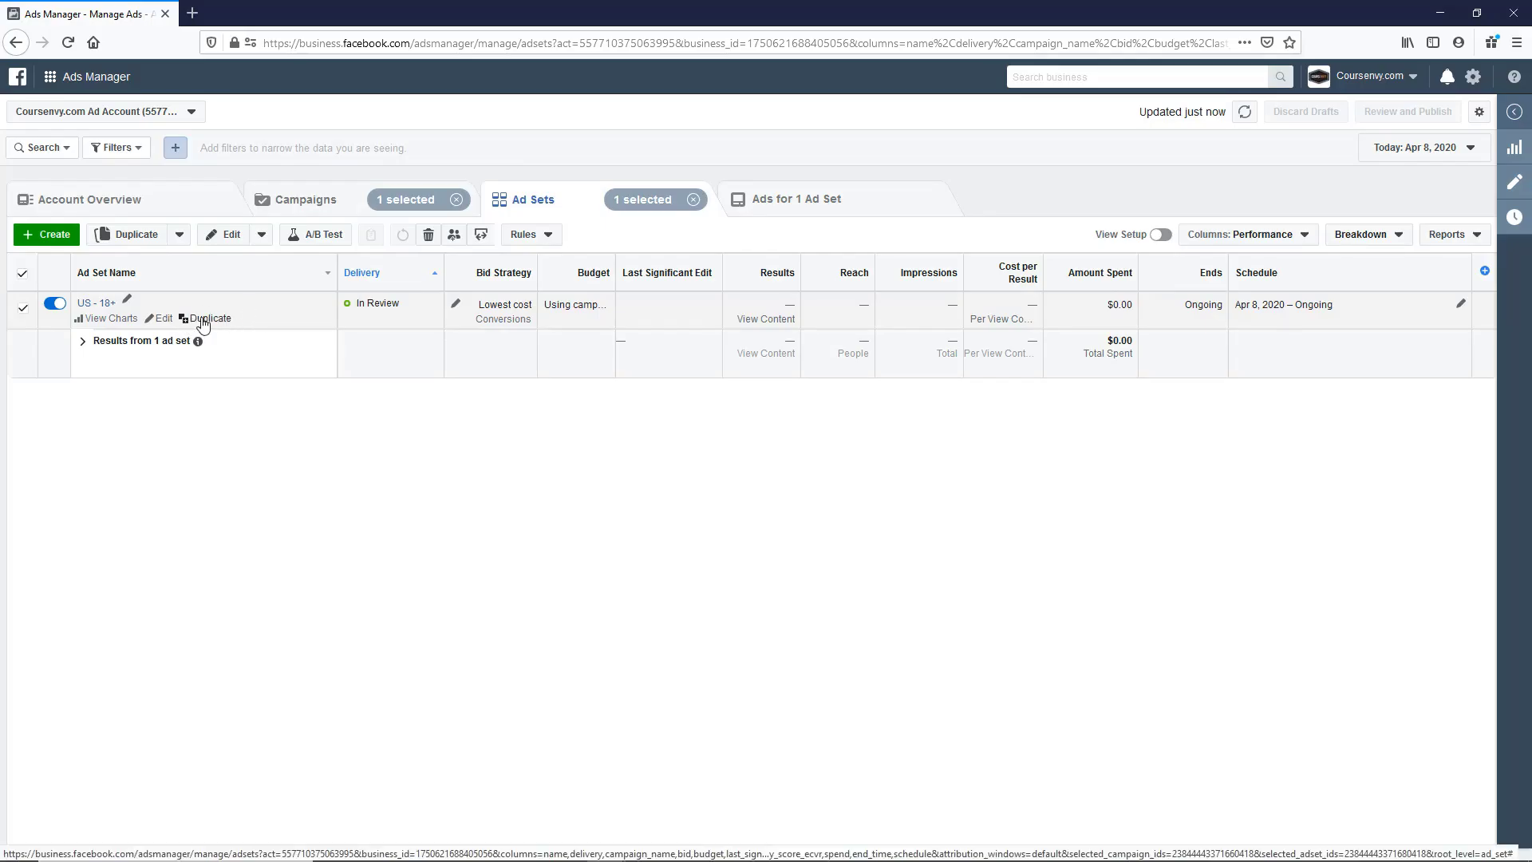
Duplicate the US - 18+ ad set nine times within the original campaign
left_click(209, 319)
type("9")
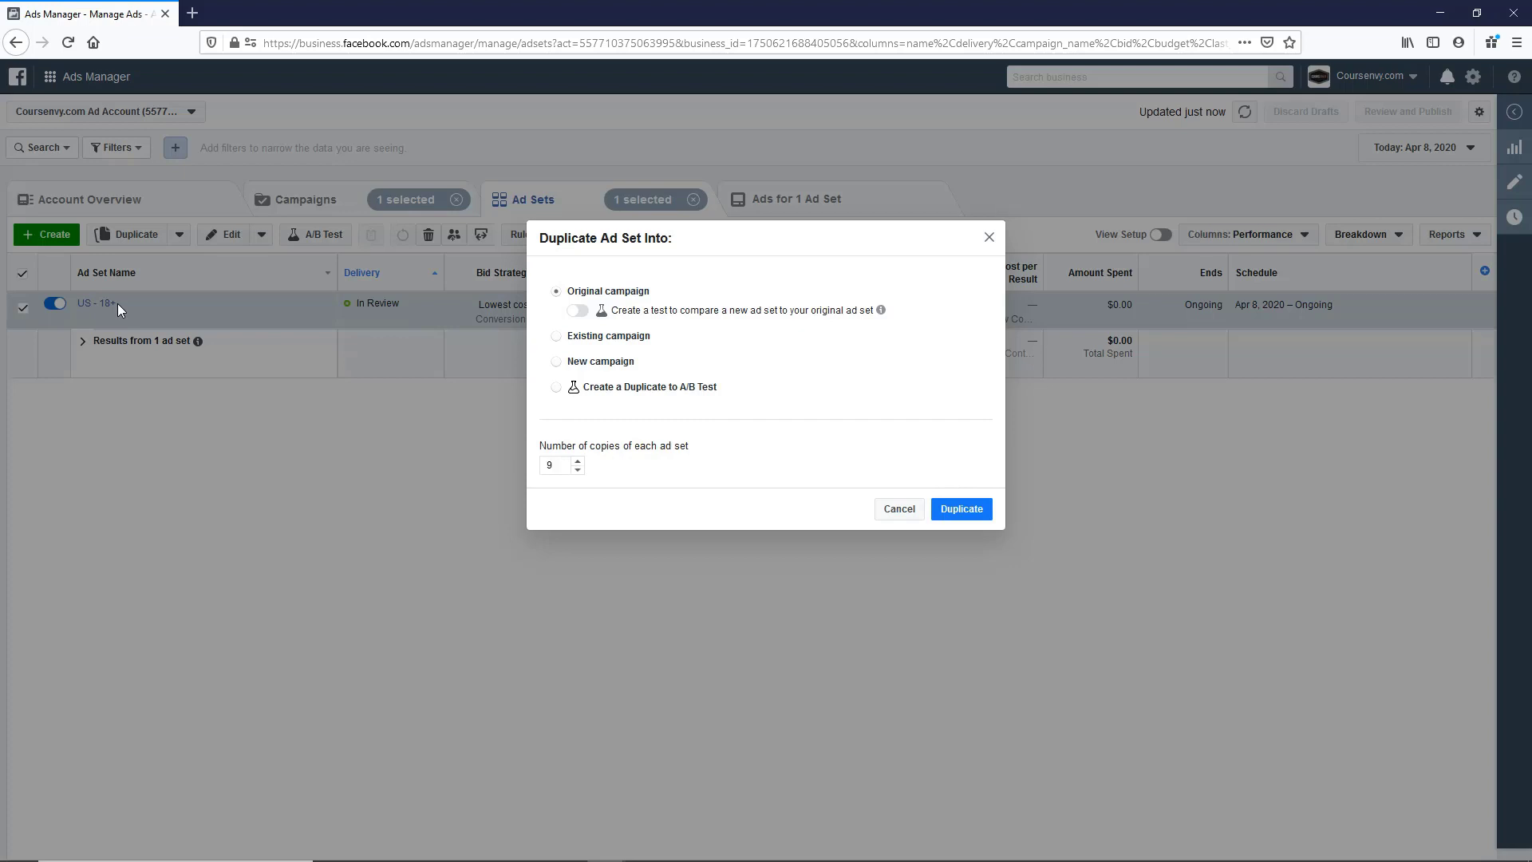
left_click(961, 509)
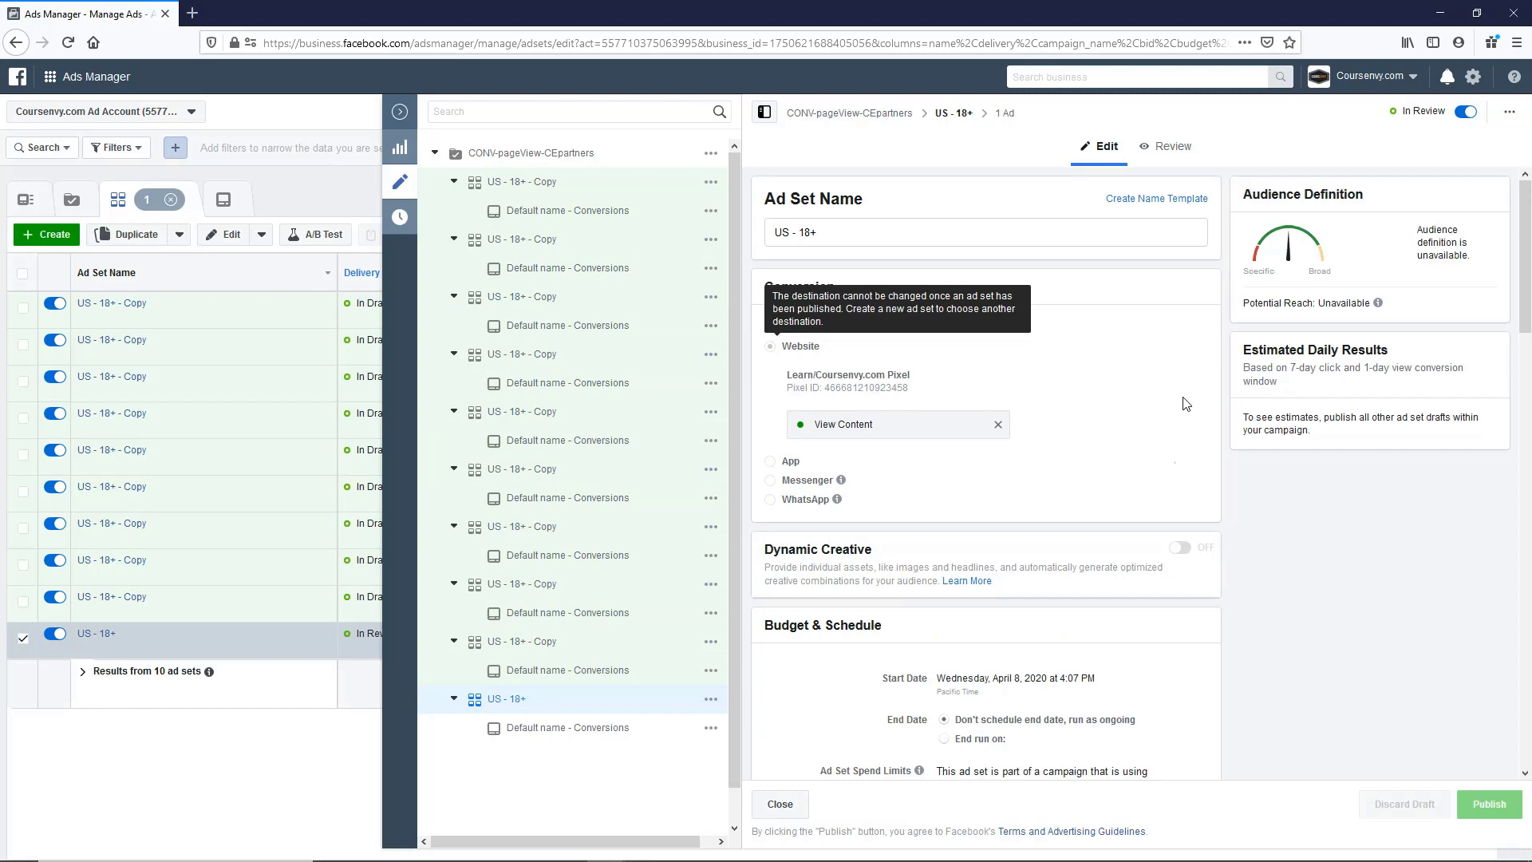
scroll(1054, 544, "down", 3)
scroll(1054, 544, "down", 4)
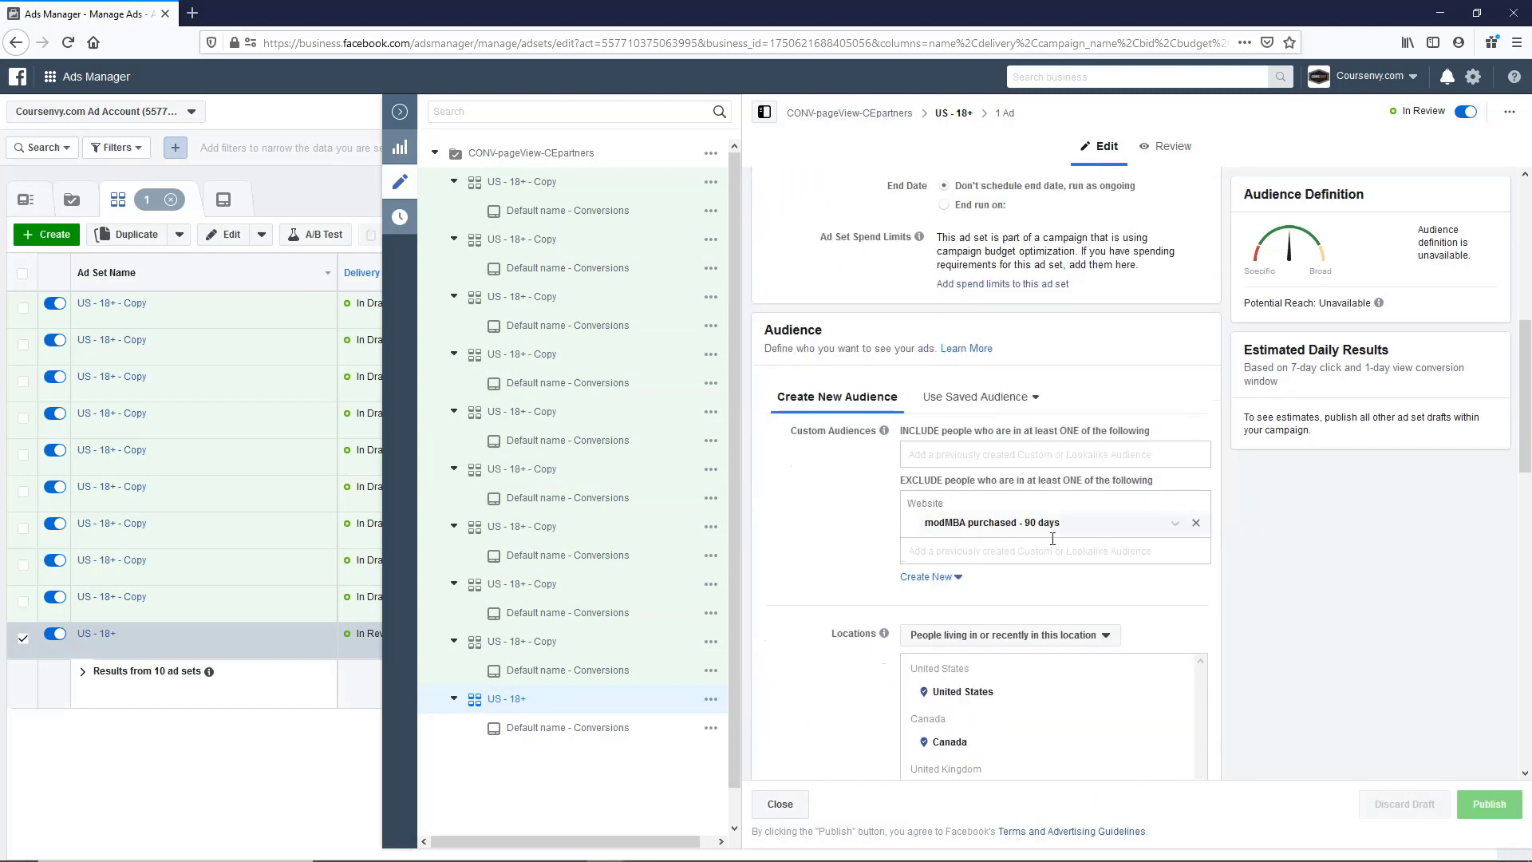
scroll(933, 562, "down", 3)
scroll(863, 574, "down", 2)
scroll(829, 578, "down", 1)
scroll(830, 579, "up", 2)
scroll(830, 578, "down", 1)
scroll(830, 579, "up", 2)
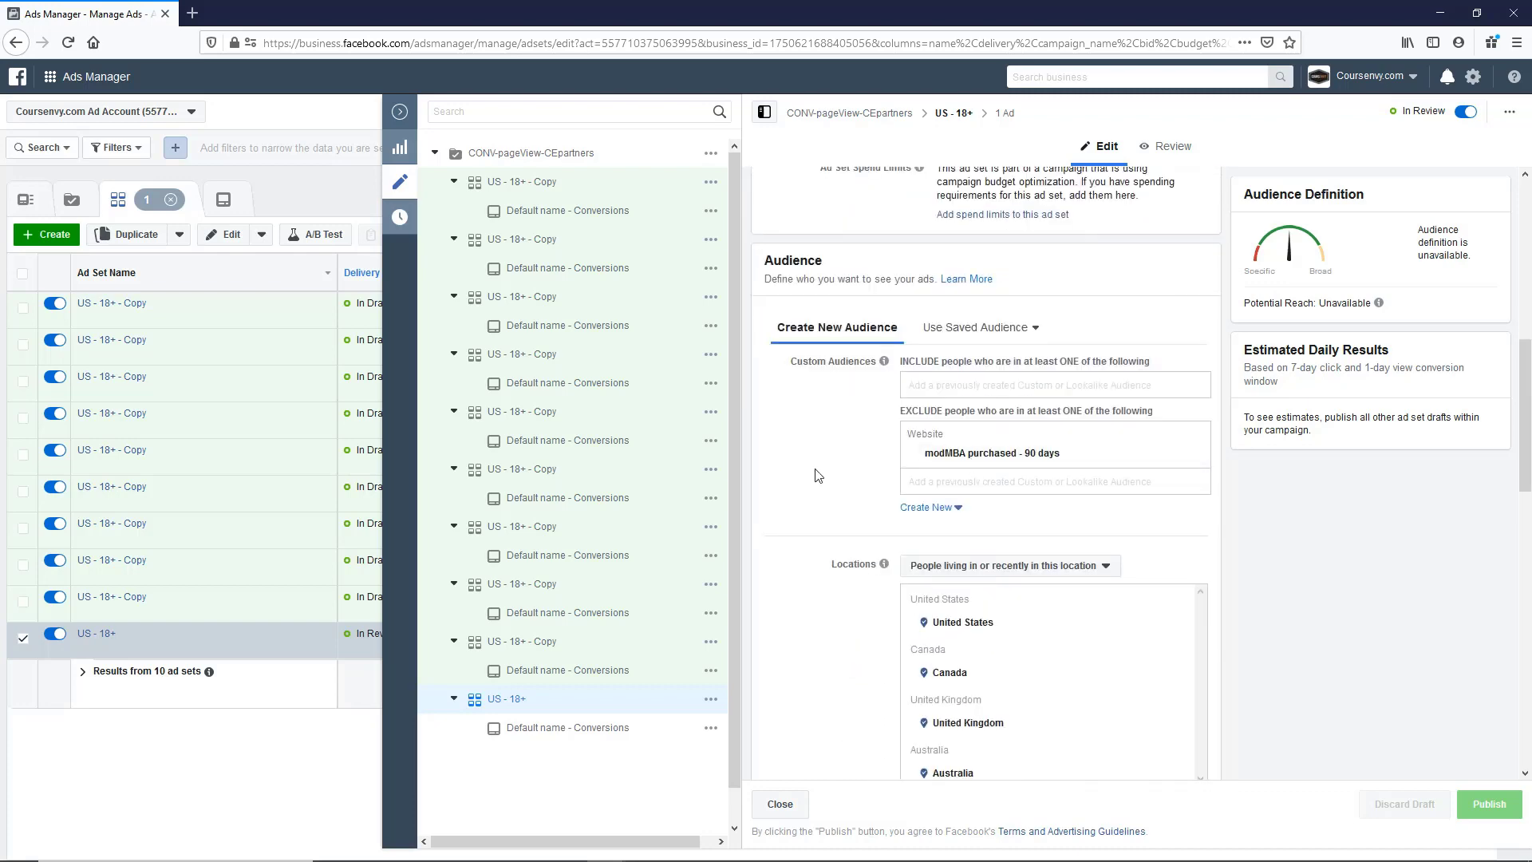
scroll(996, 474, "down", 3)
scroll(970, 479, "down", 3)
scroll(947, 479, "down", 1)
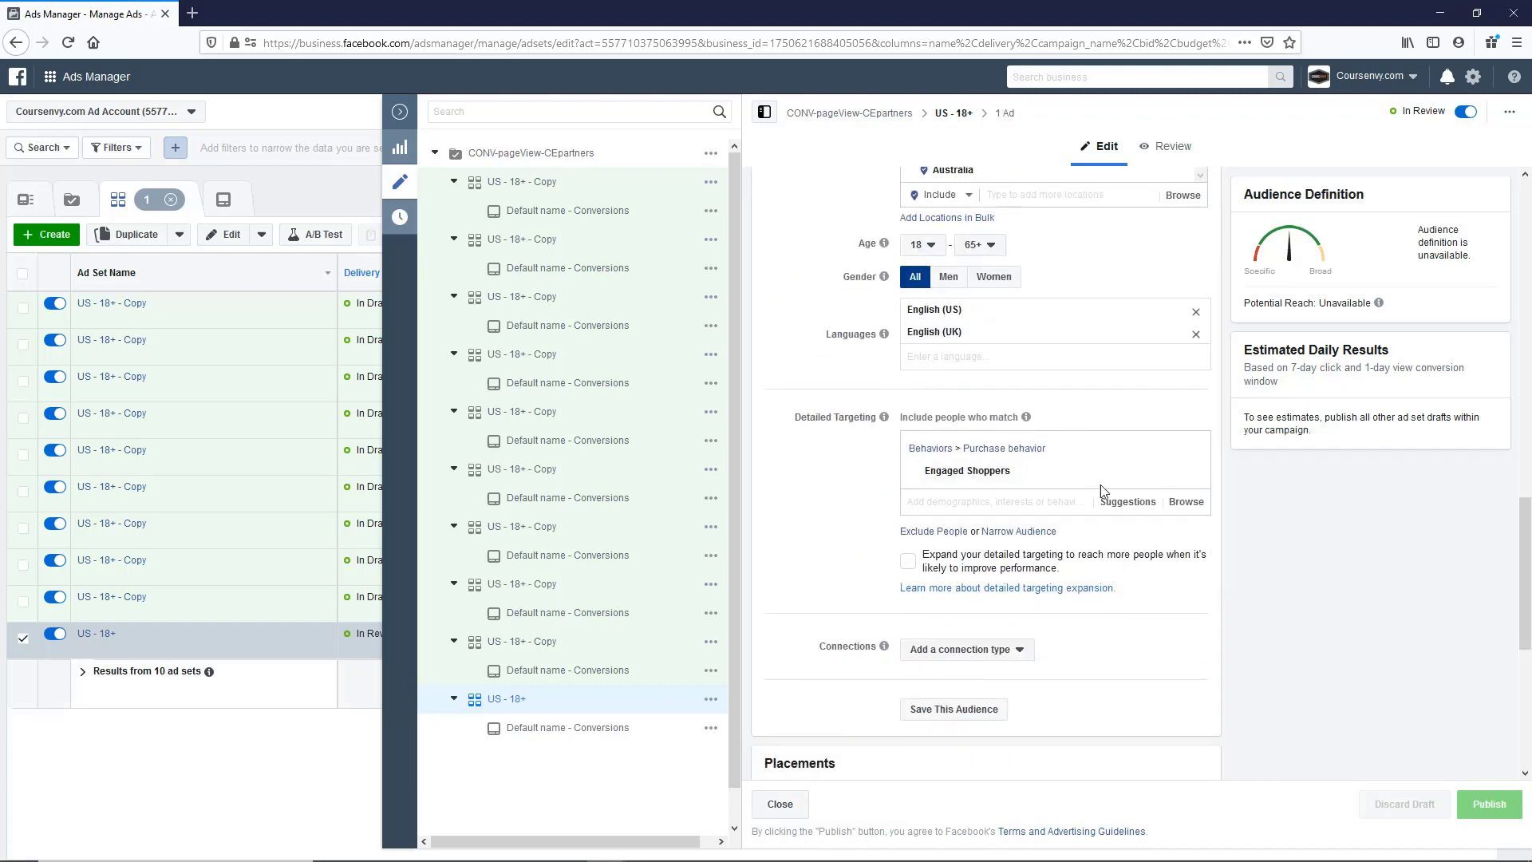
Rename the original ad set 'US - 18+ Engaged Shoppers' and open the bottom copy
left_click_drag(1013, 471, 925, 472)
scroll(925, 474, "up", 2)
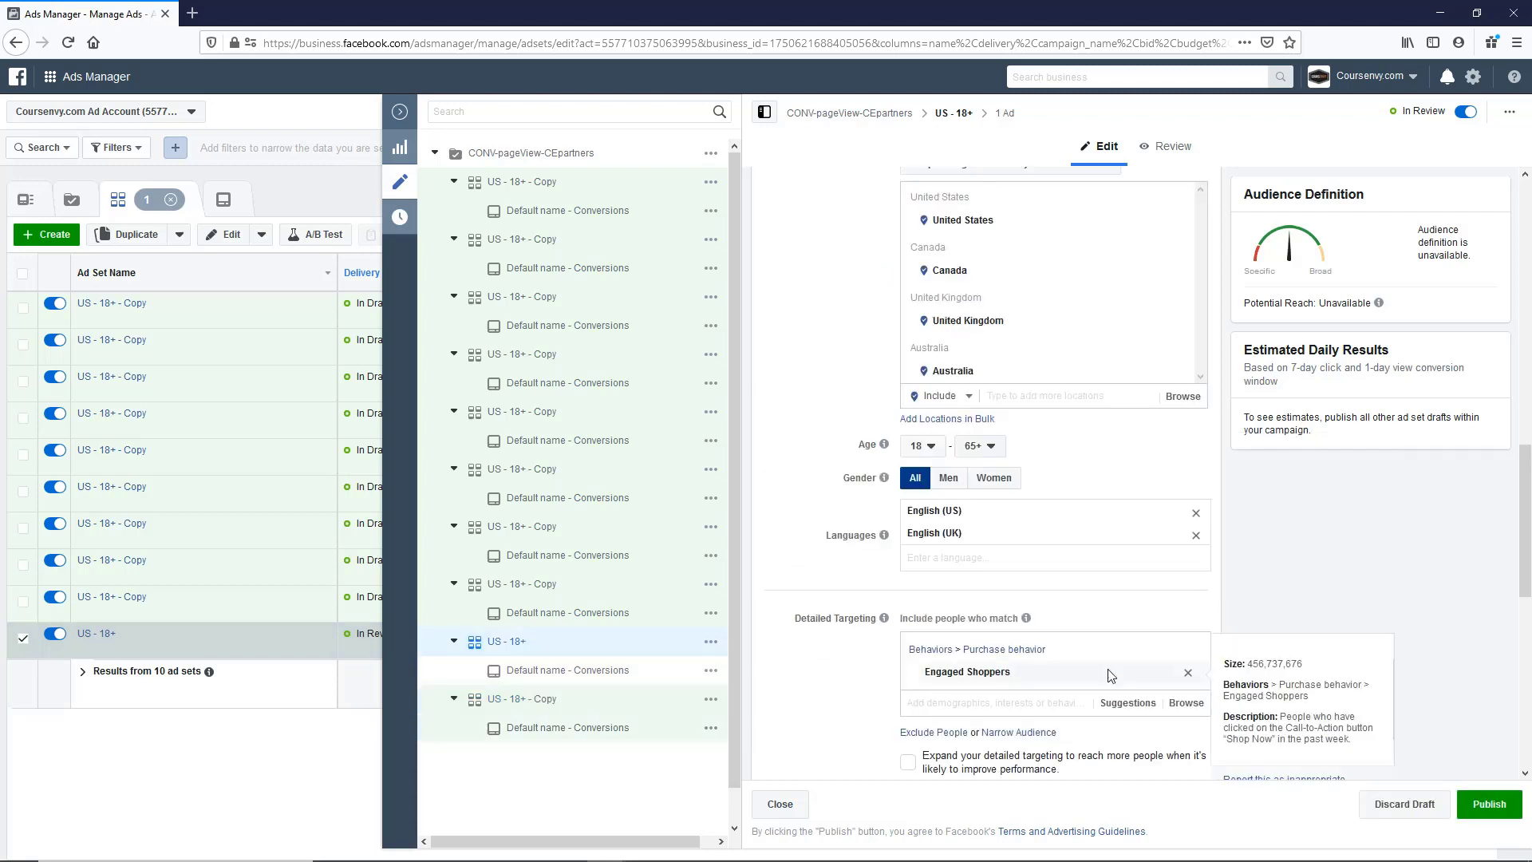
left_click_drag(1113, 672, 929, 678)
key("ctrl+c")
scroll(838, 635, "up", 5)
scroll(839, 539, "up", 5)
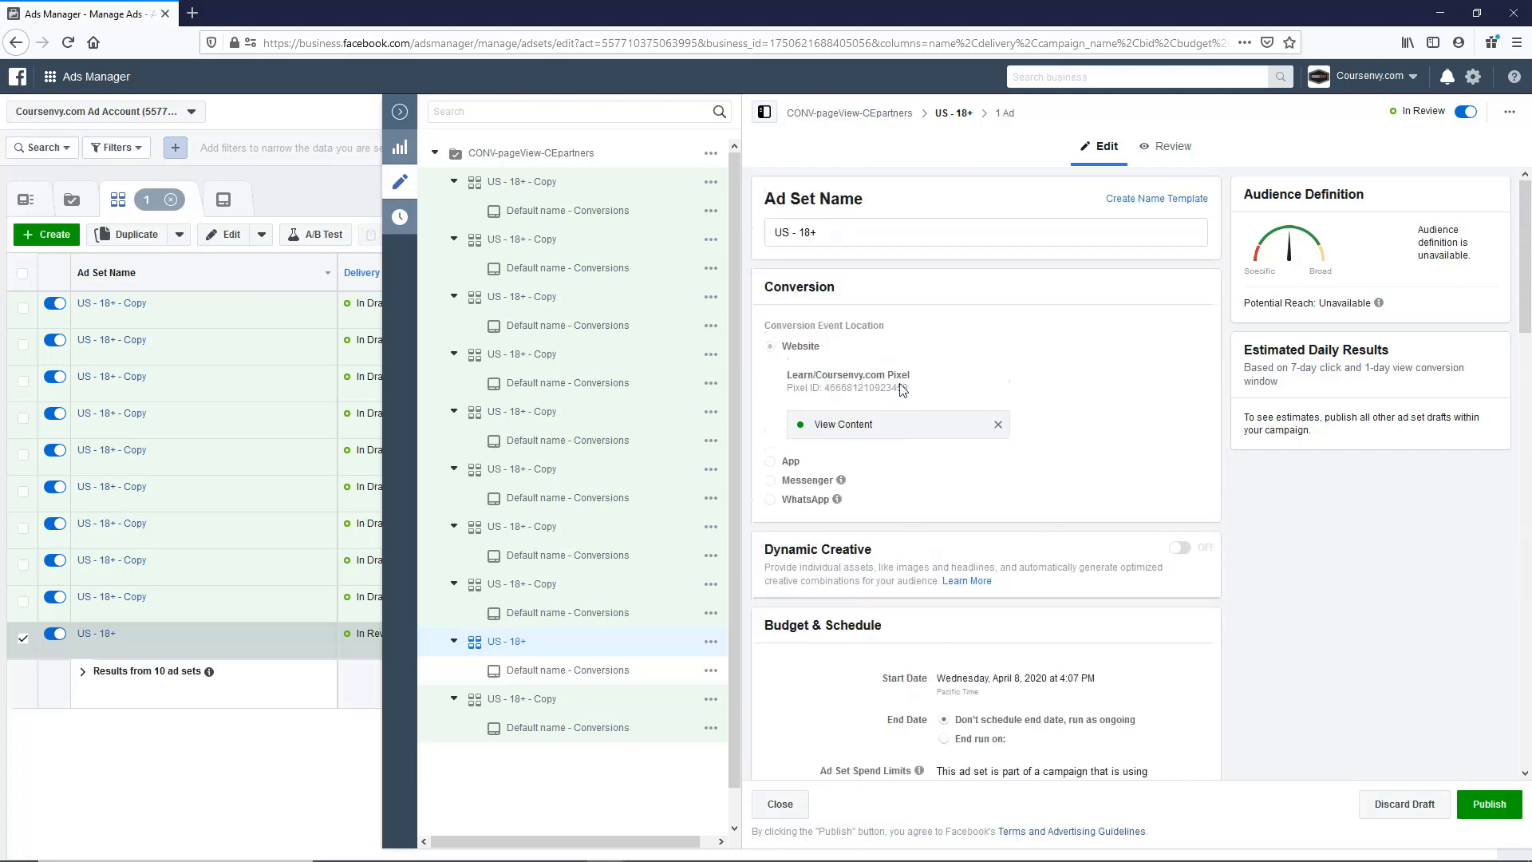
left_click(883, 240)
key("ctrl+v")
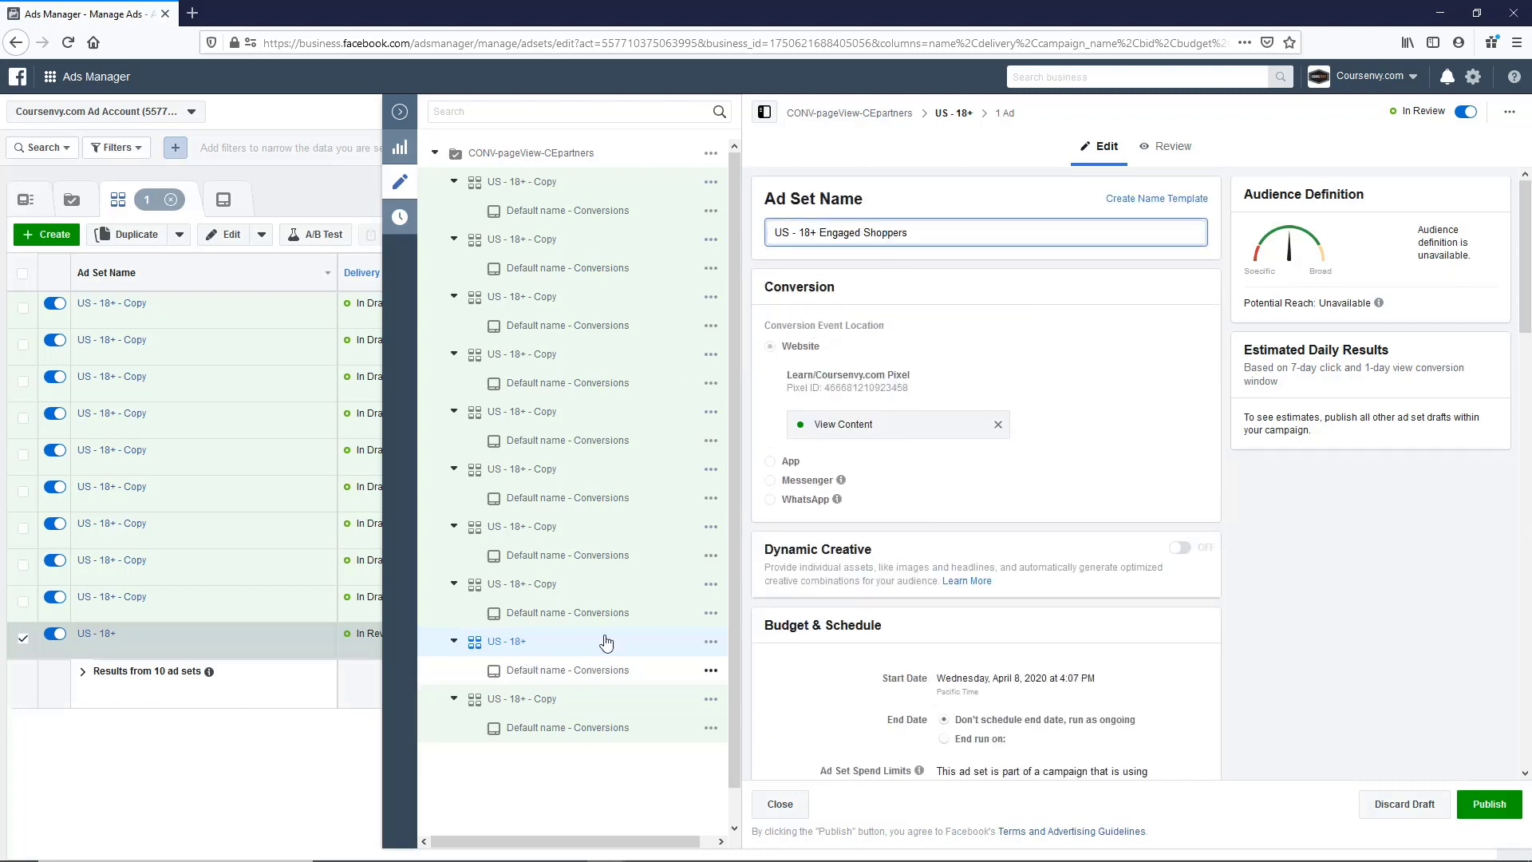
left_click(597, 778)
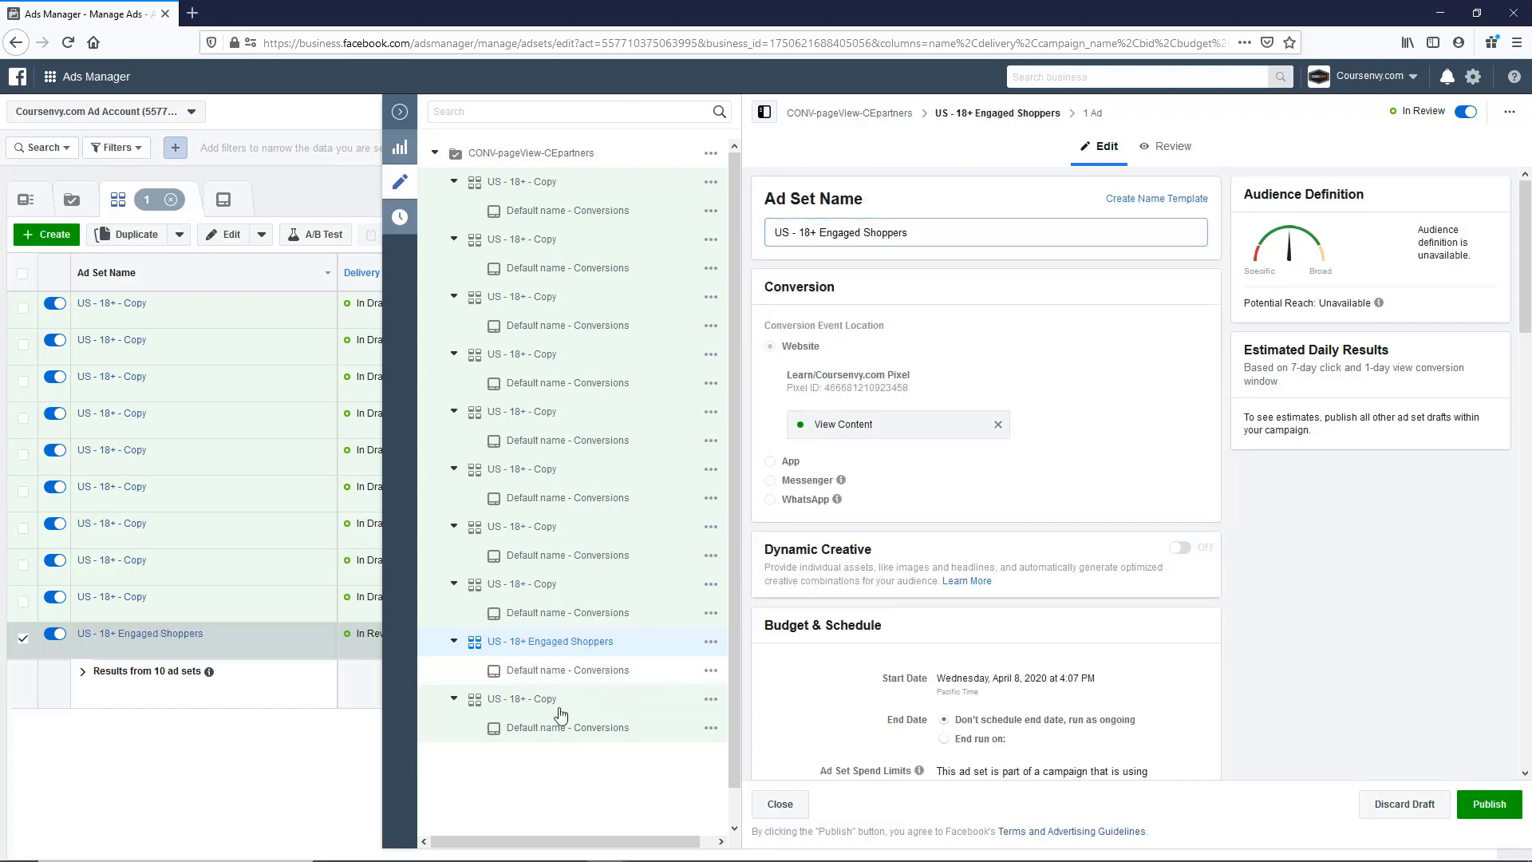
left_click(528, 703)
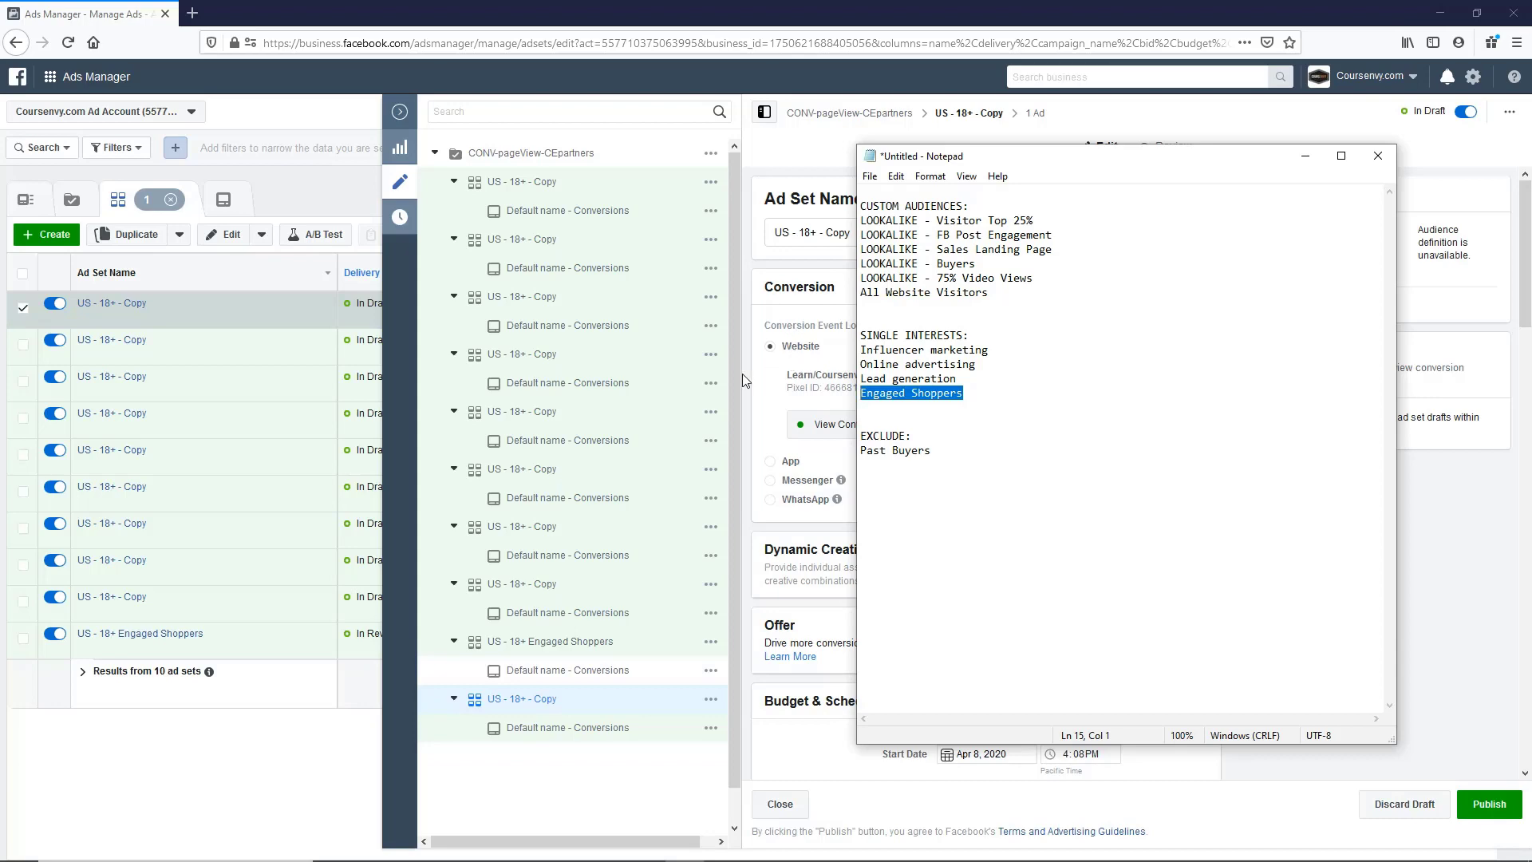
Replace Engaged Shoppers with the Lookalike (US, 1%) - modMBA webinar views 75% custom audience
left_click(785, 278)
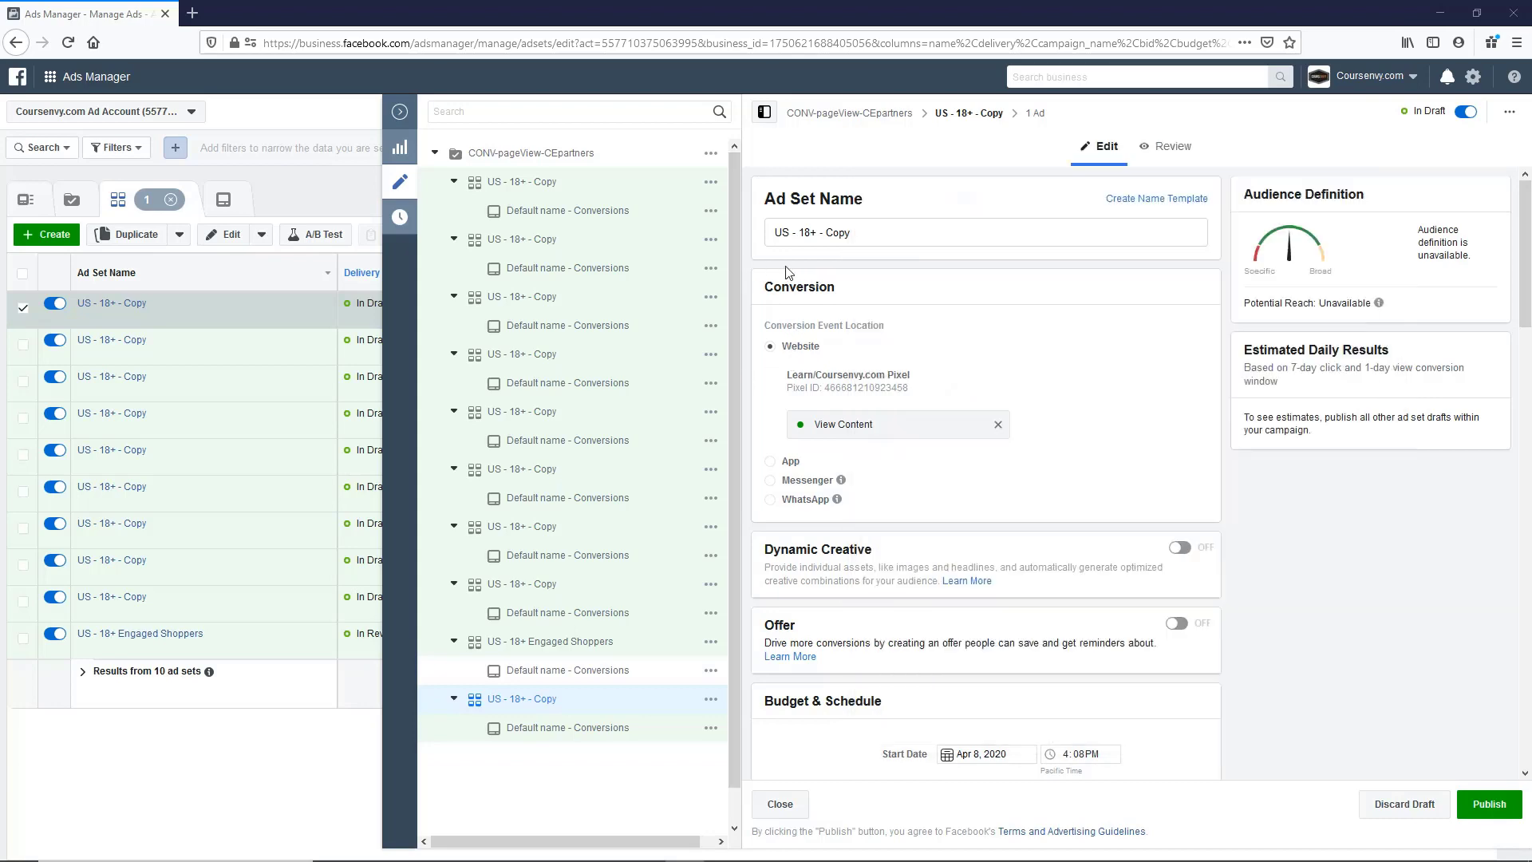
scroll(878, 517, "down", 8)
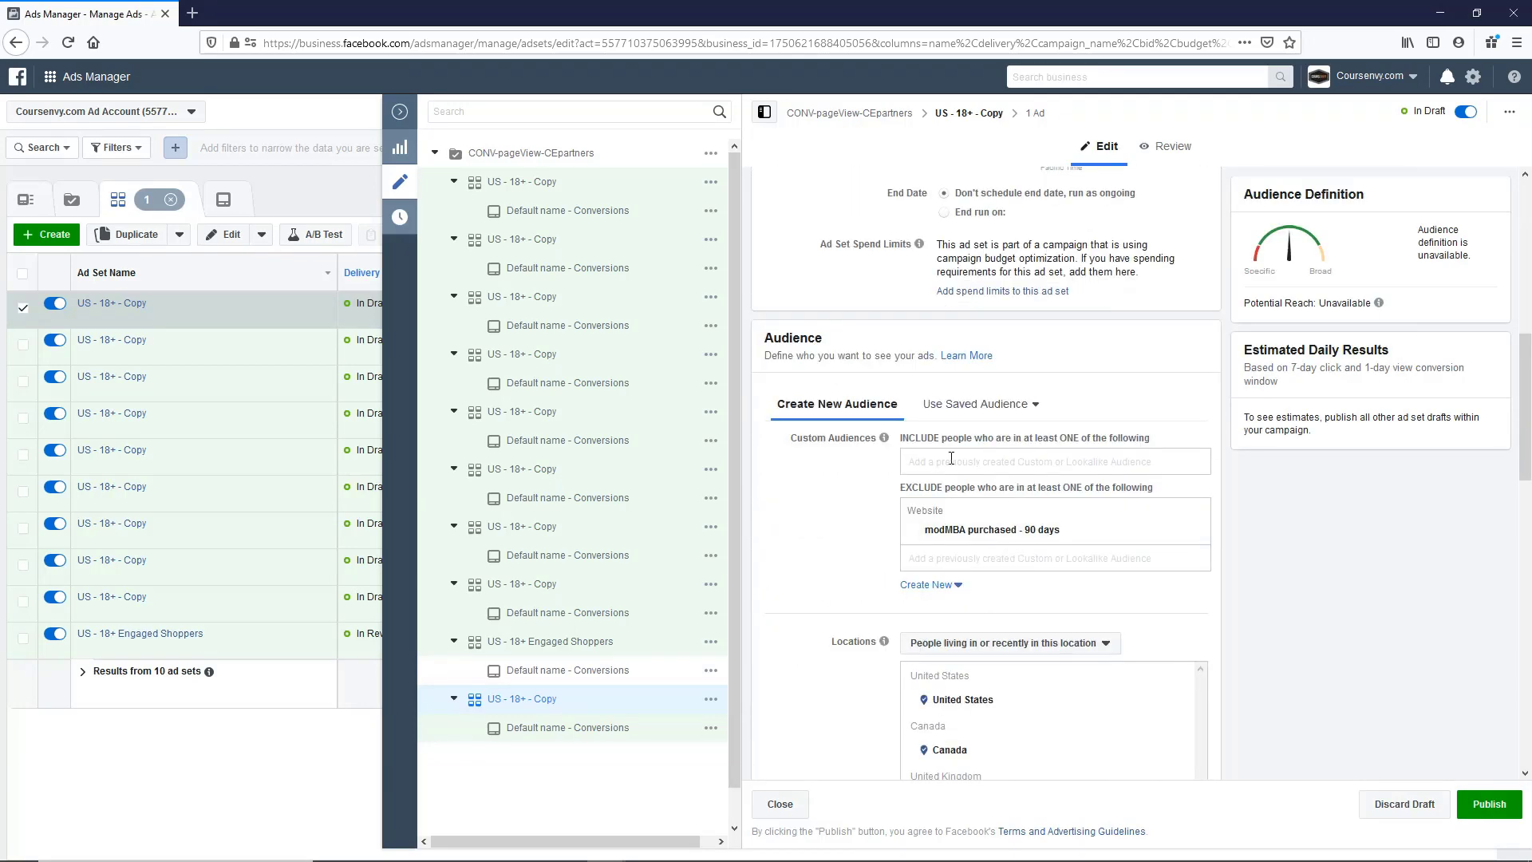
scroll(951, 459, "down", 5)
scroll(950, 459, "down", 3)
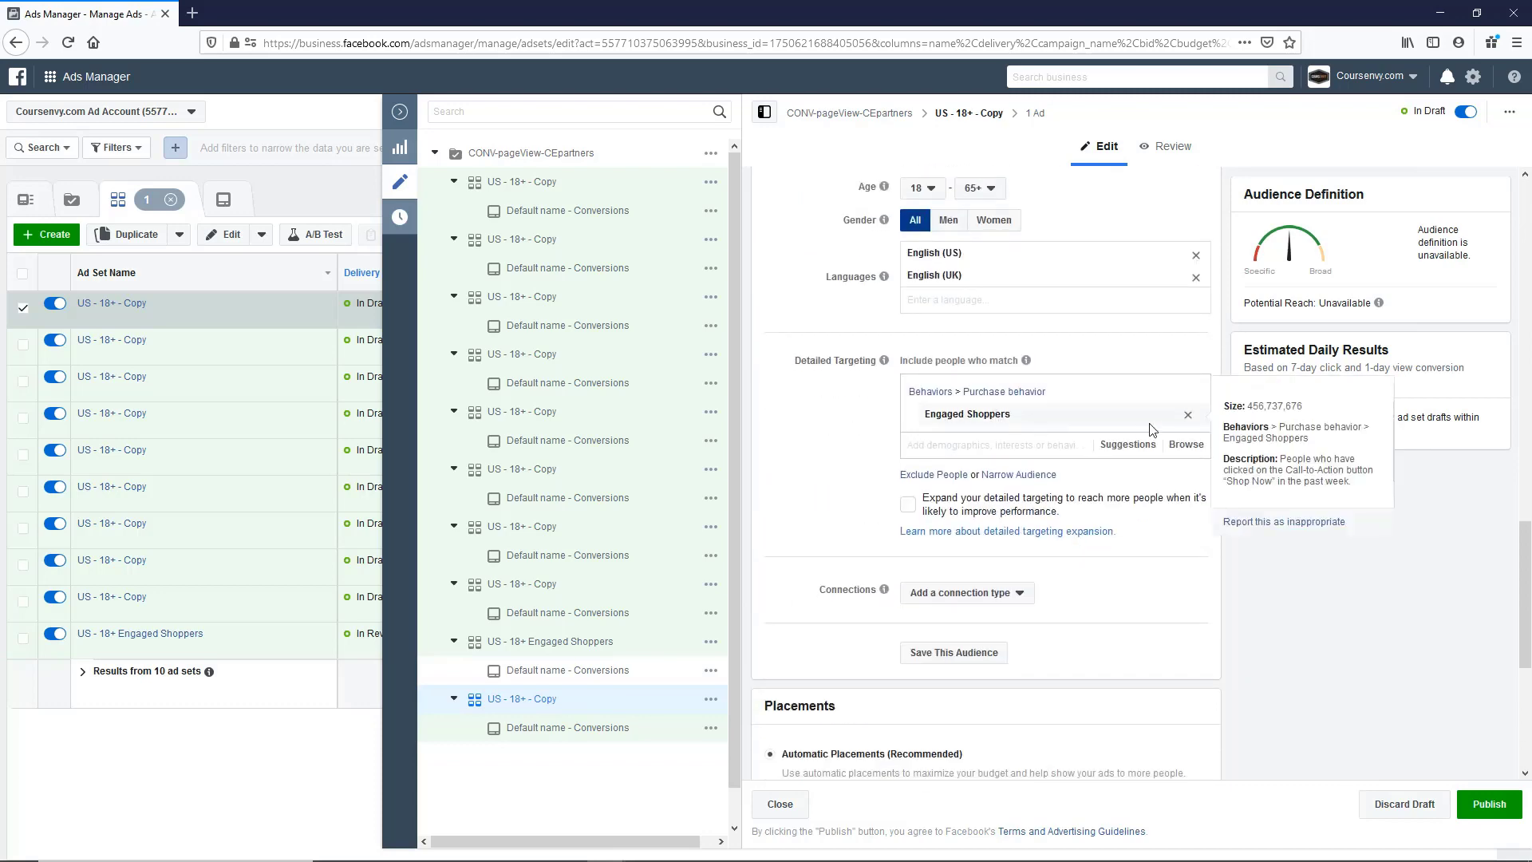
left_click(1187, 414)
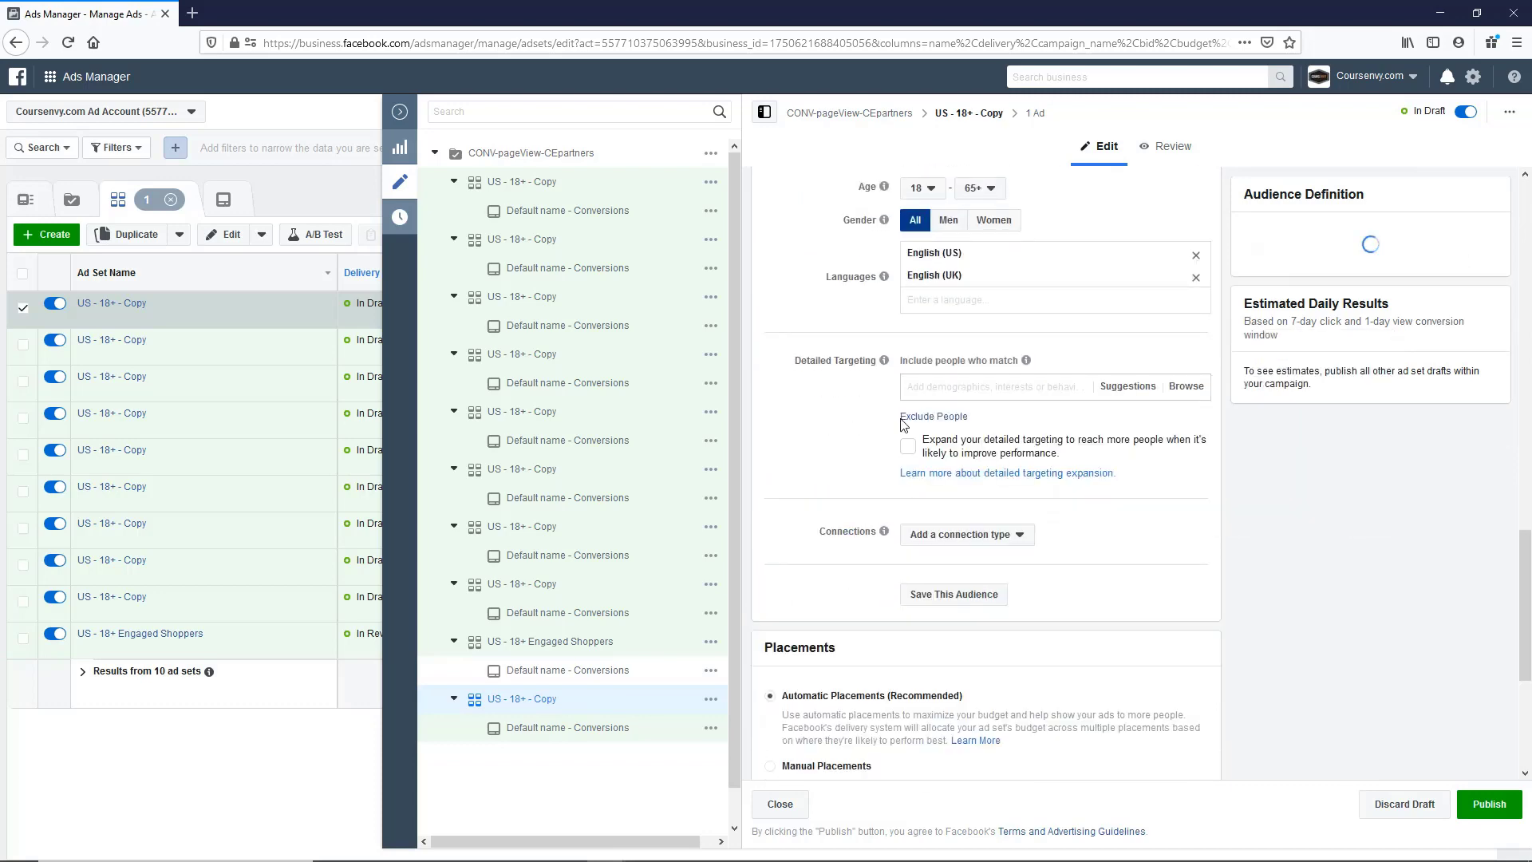
scroll(837, 453, "up", 3)
scroll(836, 454, "up", 3)
scroll(887, 347, "up", 3)
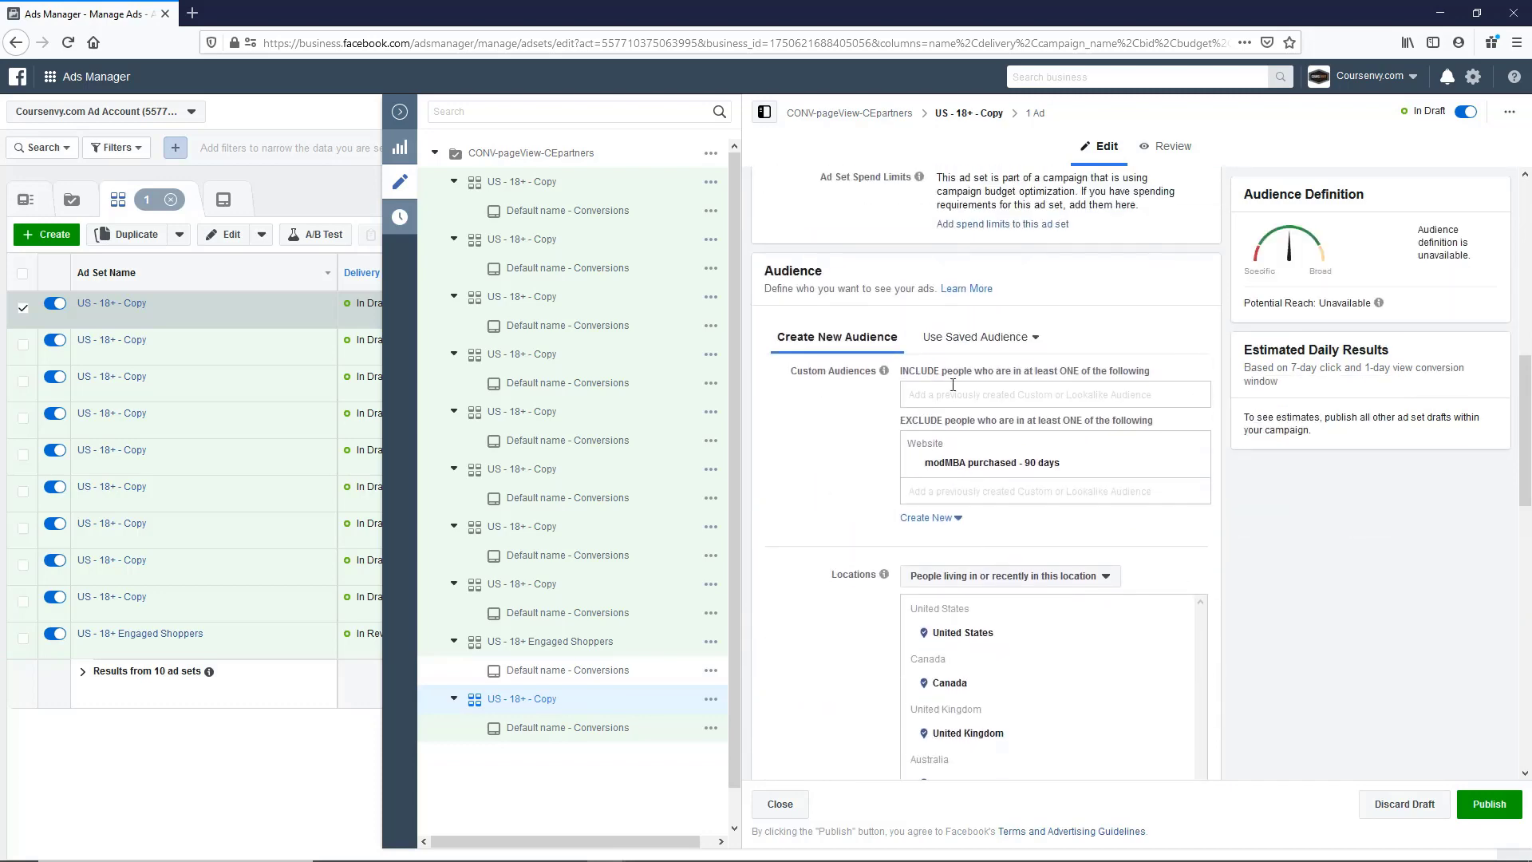
left_click(945, 392)
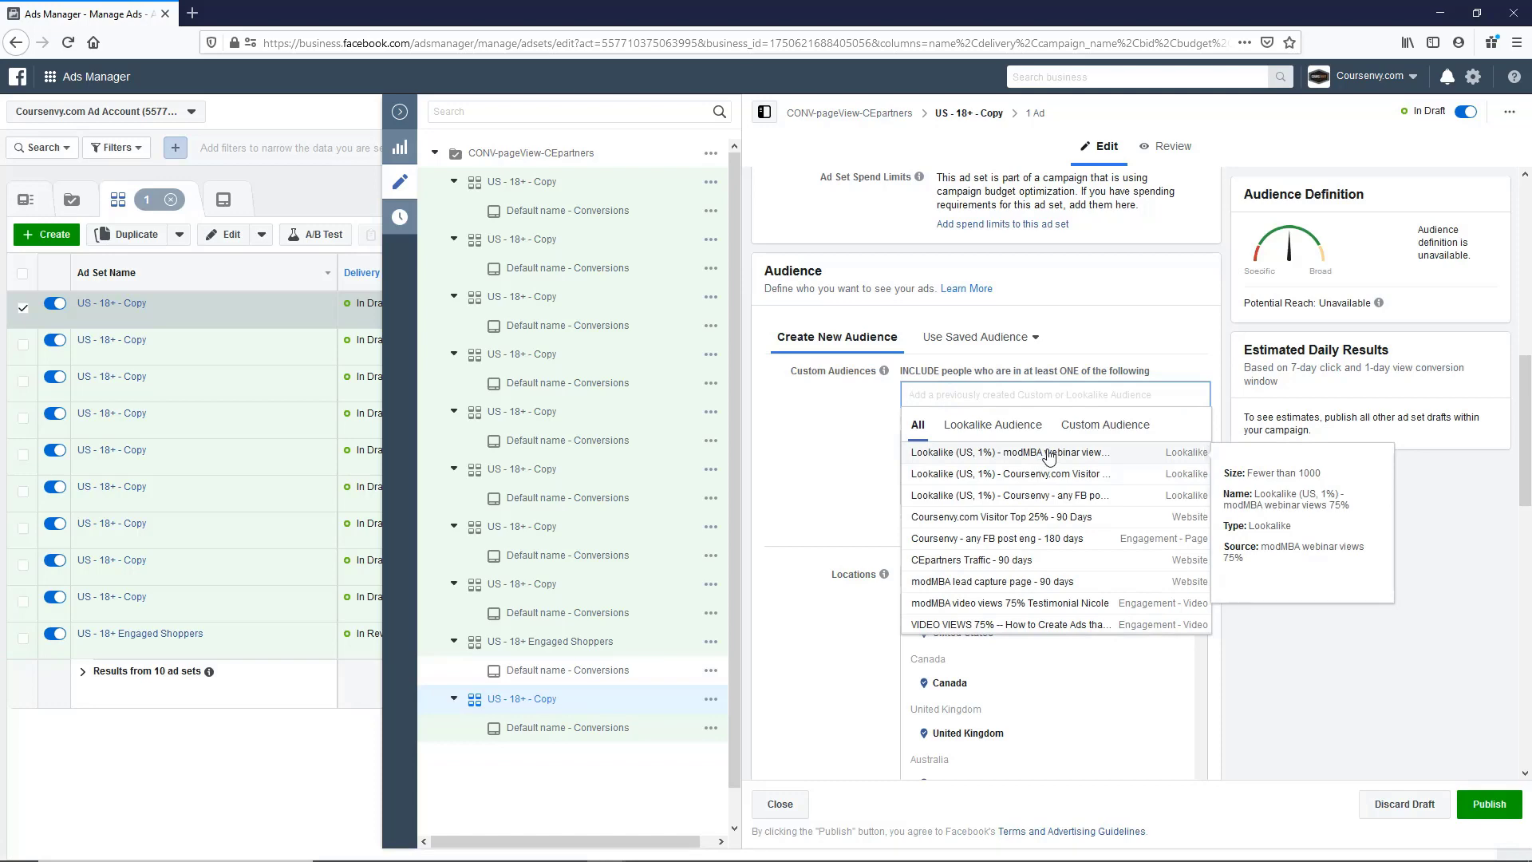
left_click(1050, 456)
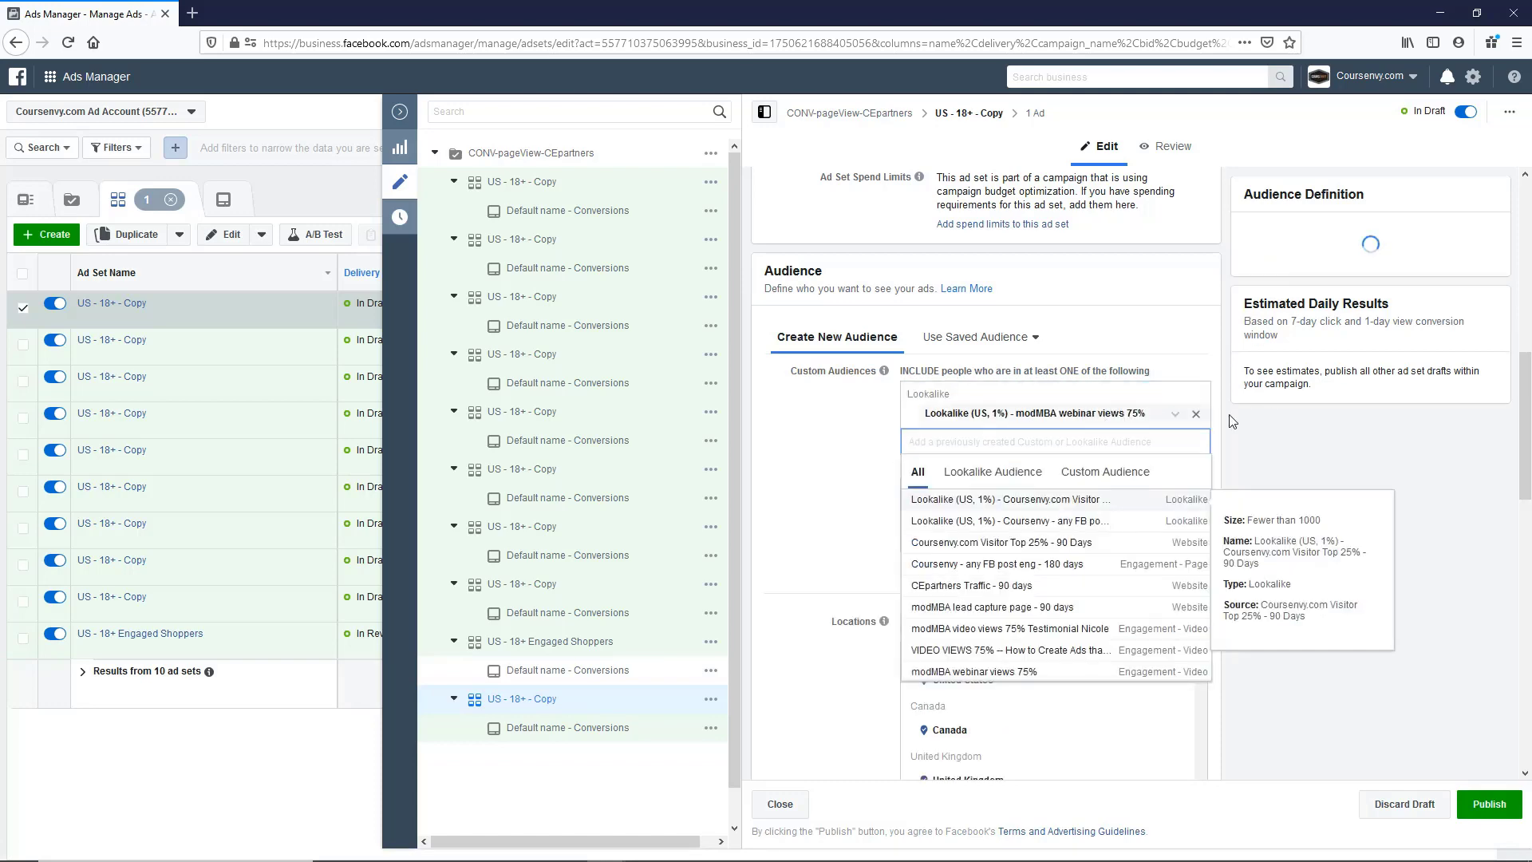
Rename the ad set by replacing 'Copy' with that lookalike audience's name
left_click_drag(1147, 416, 926, 417)
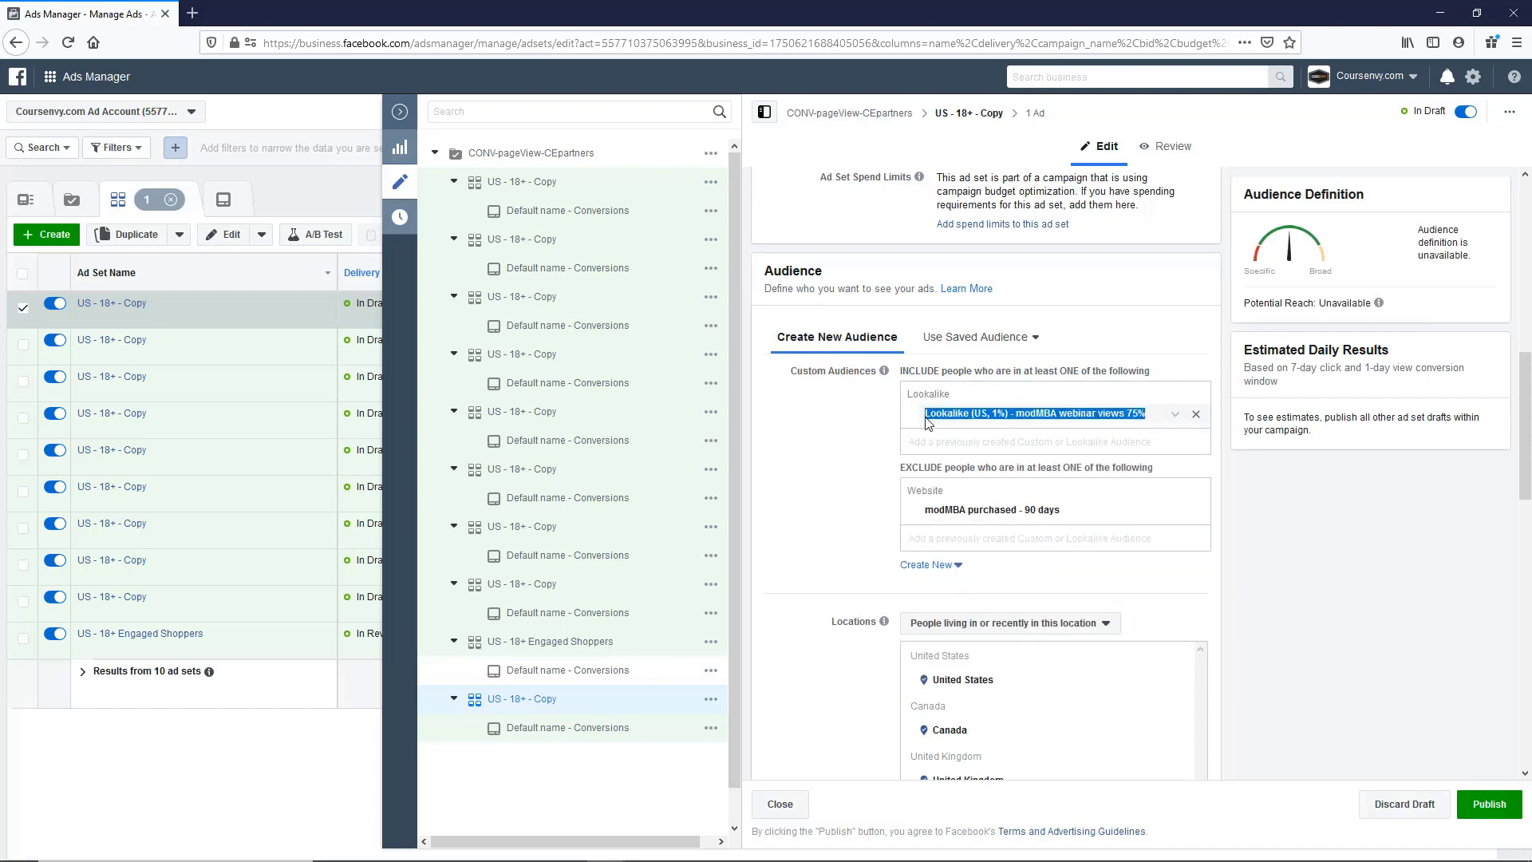
scroll(814, 504, "up", 10)
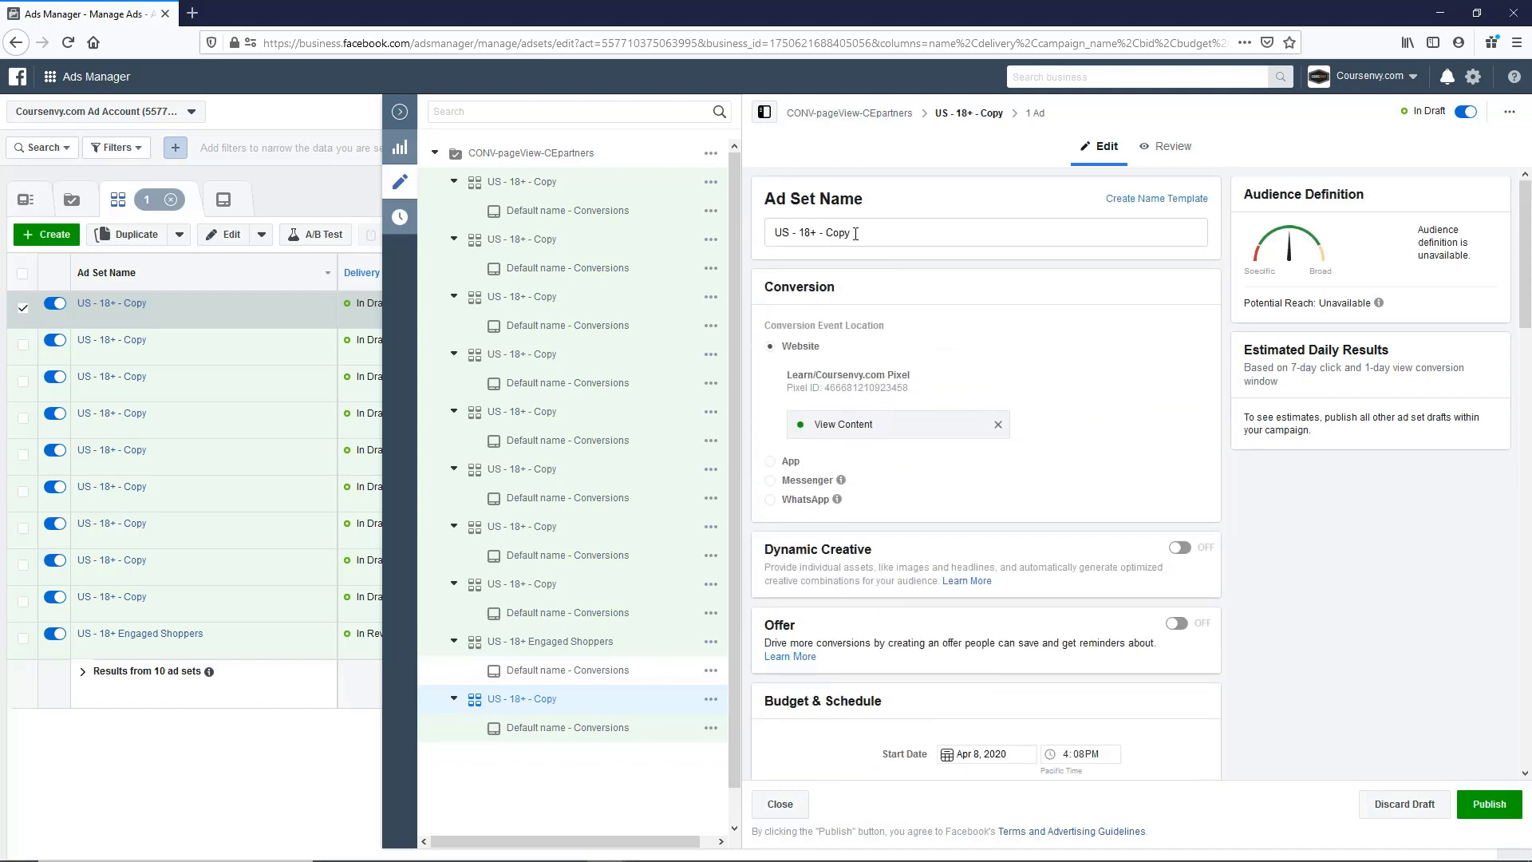
double_click(838, 232)
type("Lookalike (US, 1%) - modMBA webinar views 75%")
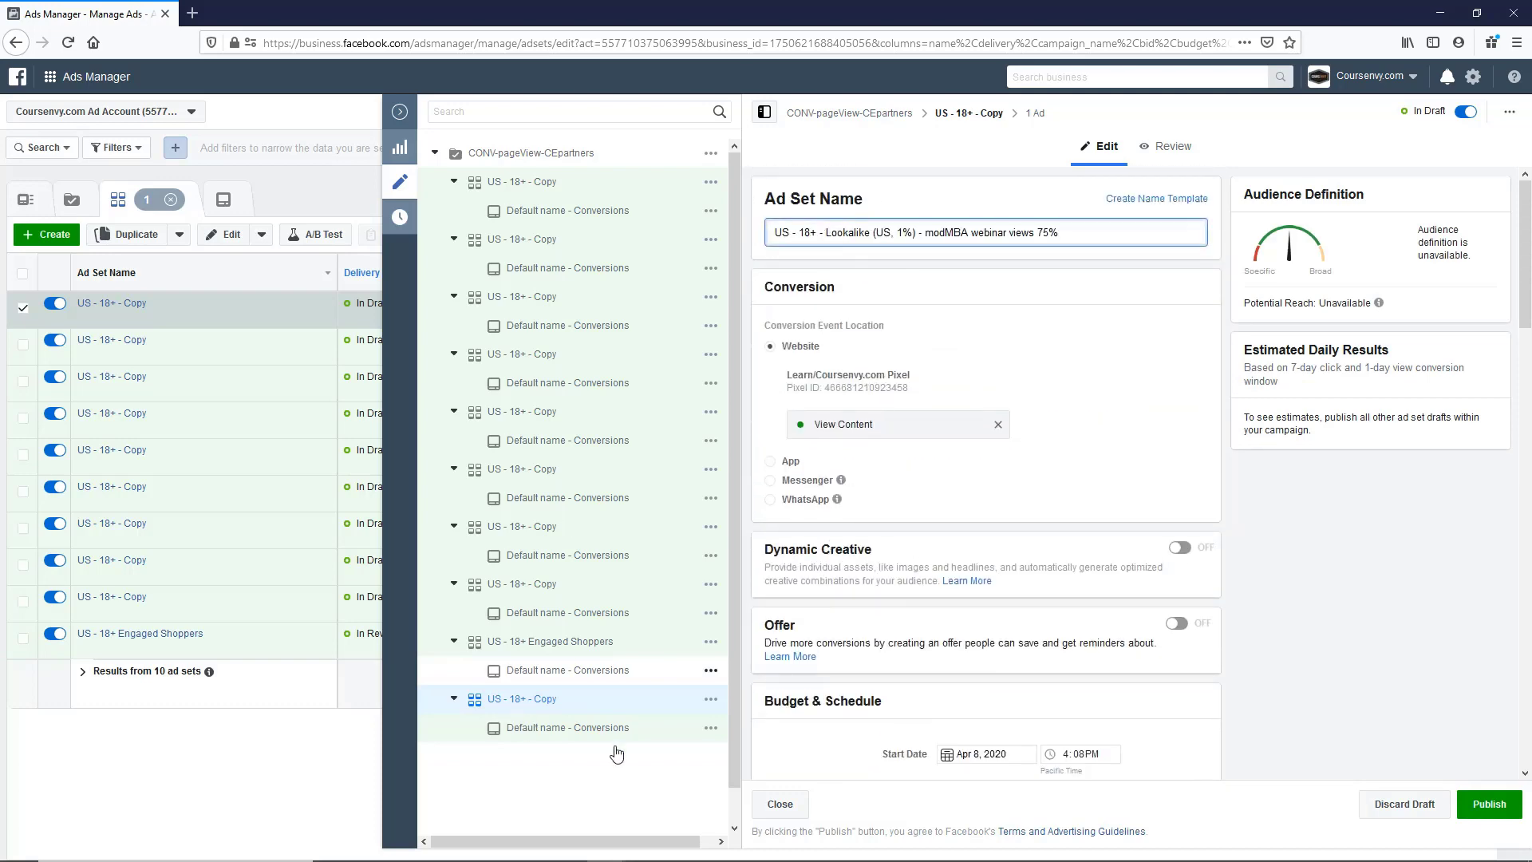
scroll(937, 360, "down", 5)
scroll(922, 395, "down", 5)
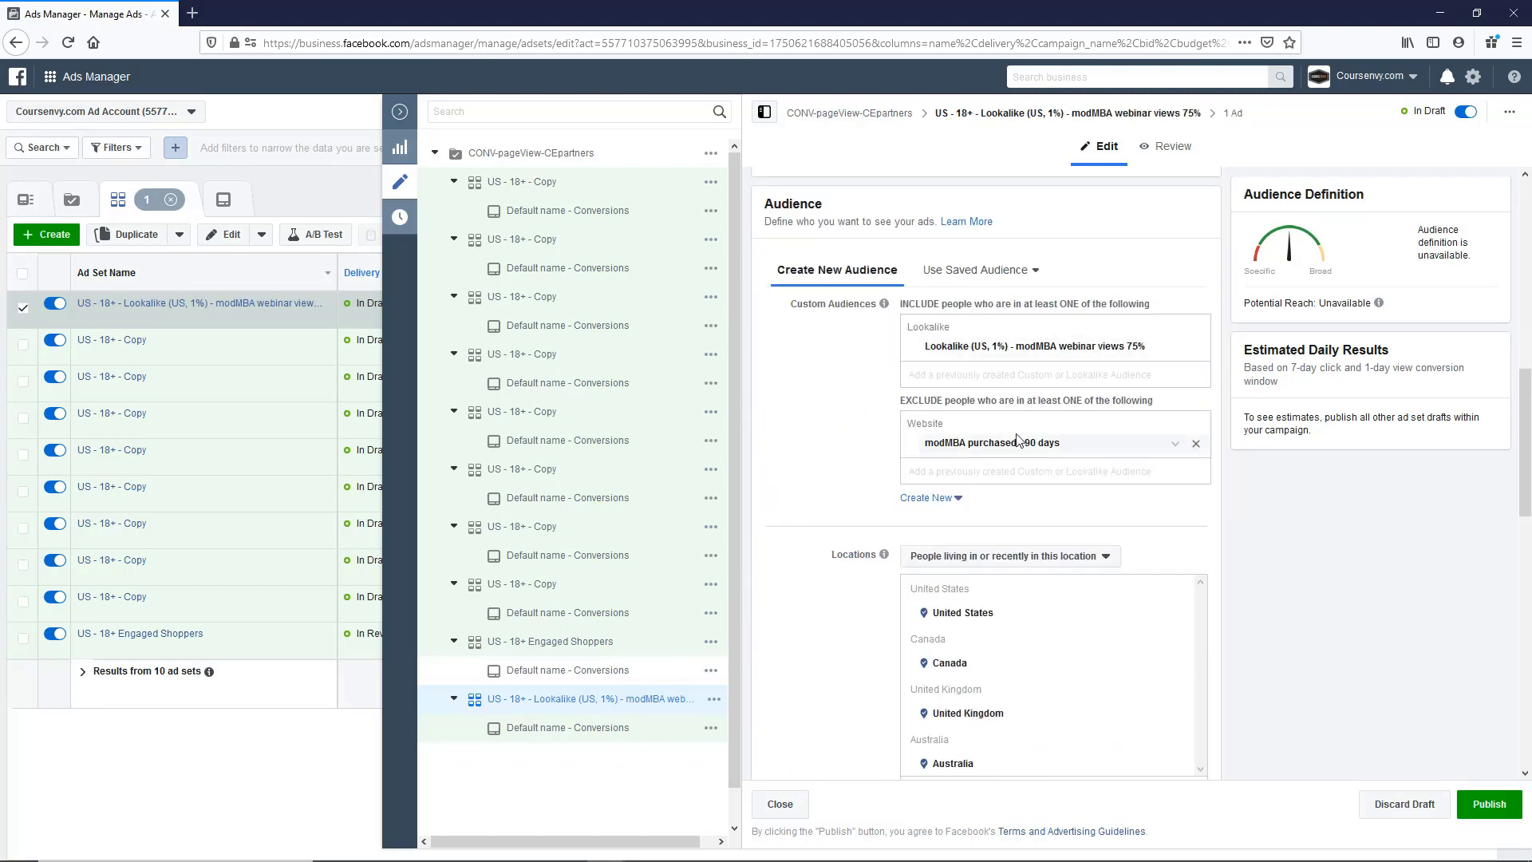
scroll(853, 539, "down", 5)
scroll(958, 540, "down", 2)
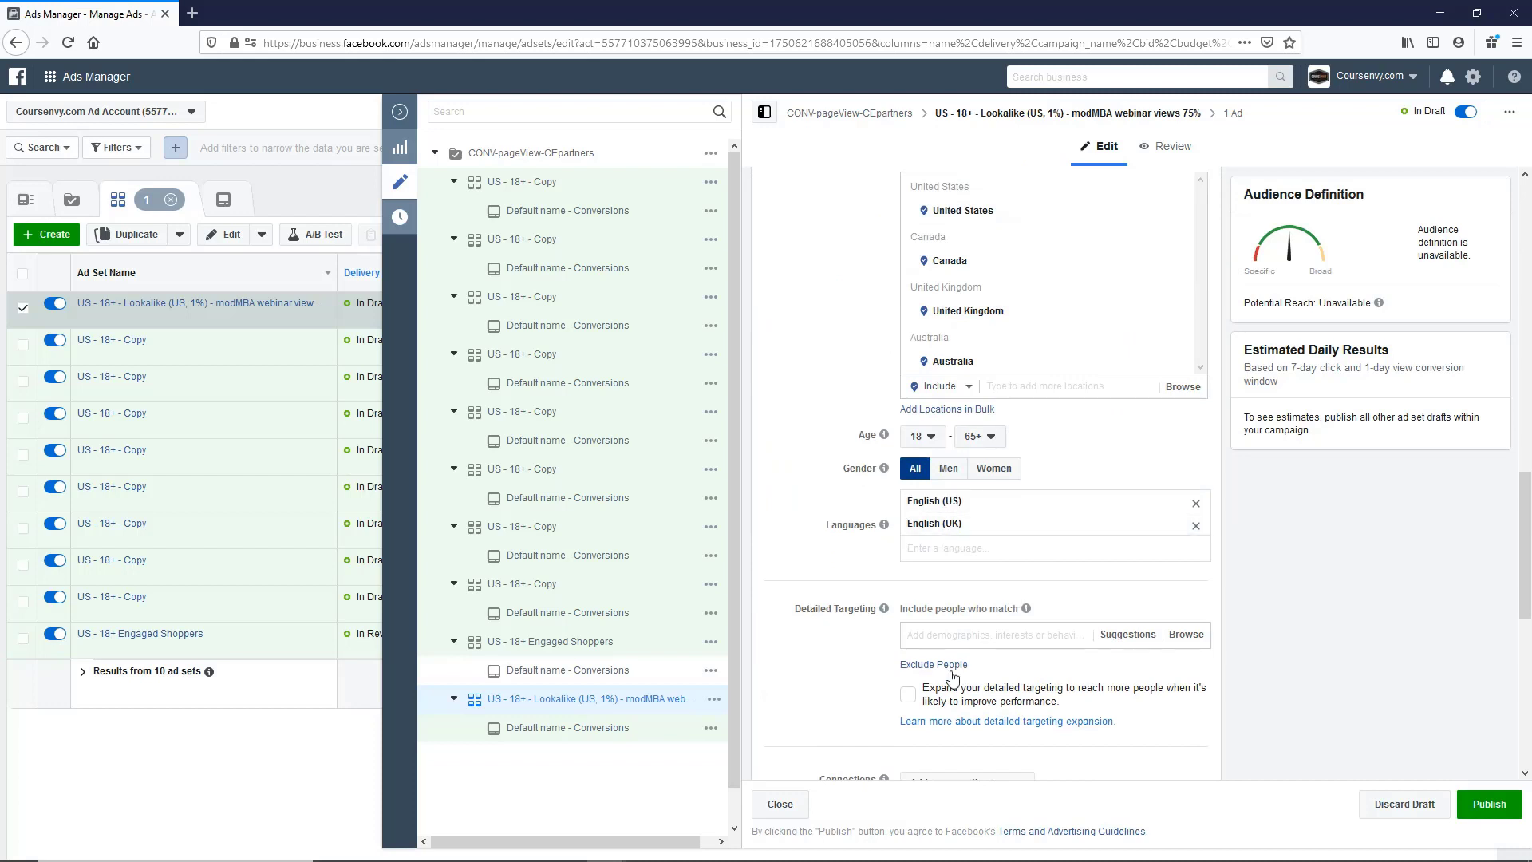
In the next copy, swap Engaged Shoppers for the Coursenvy.com Visitor Top 25% lookalike
left_click(540, 584)
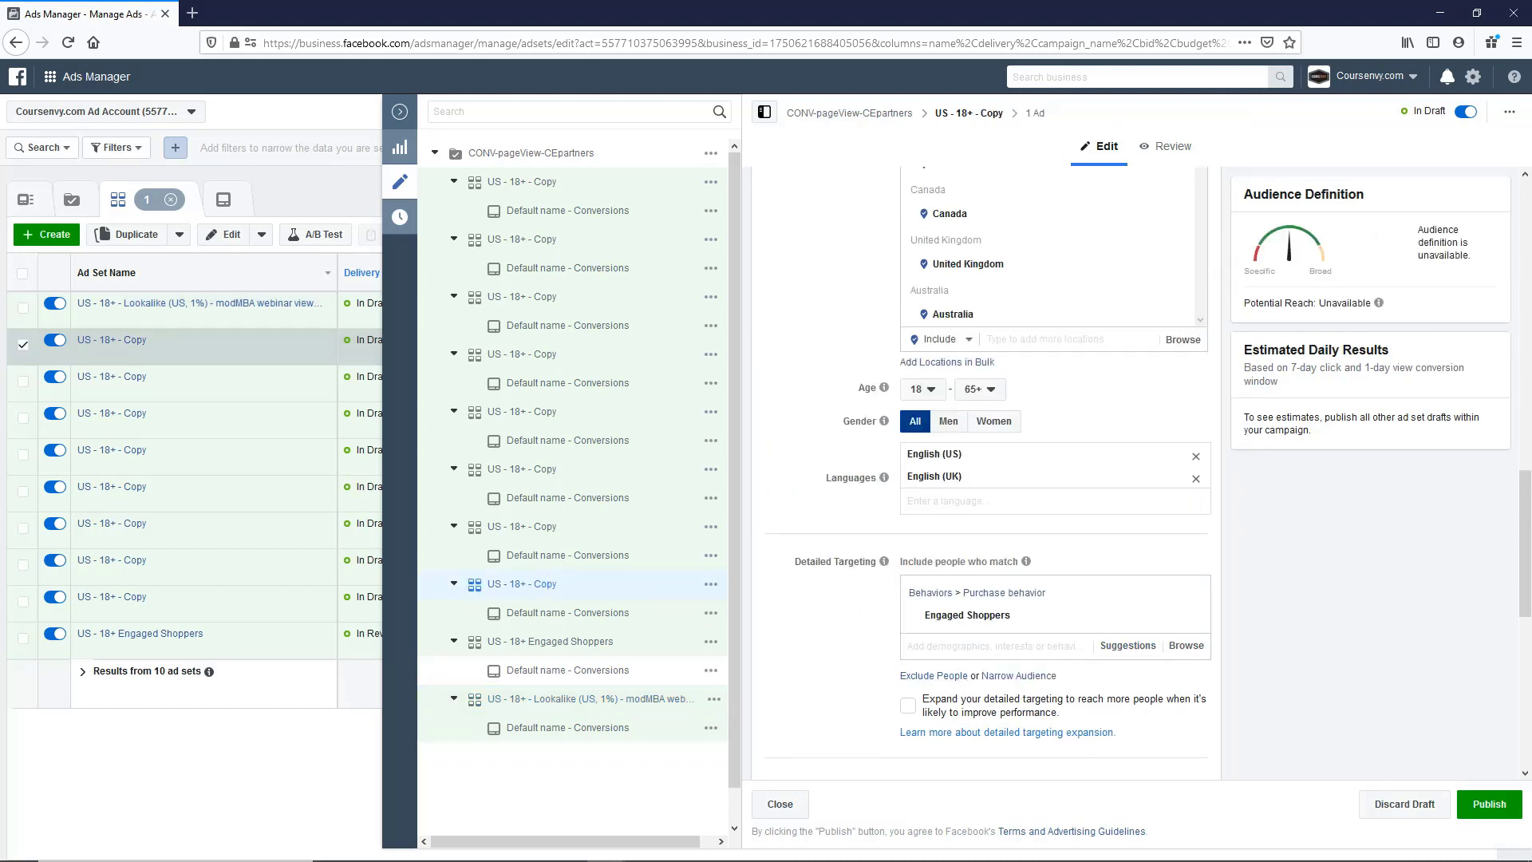
left_click(1009, 855)
left_click(828, 256)
scroll(820, 360, "up", 5)
scroll(821, 437, "up", 5)
scroll(819, 436, "up", 5)
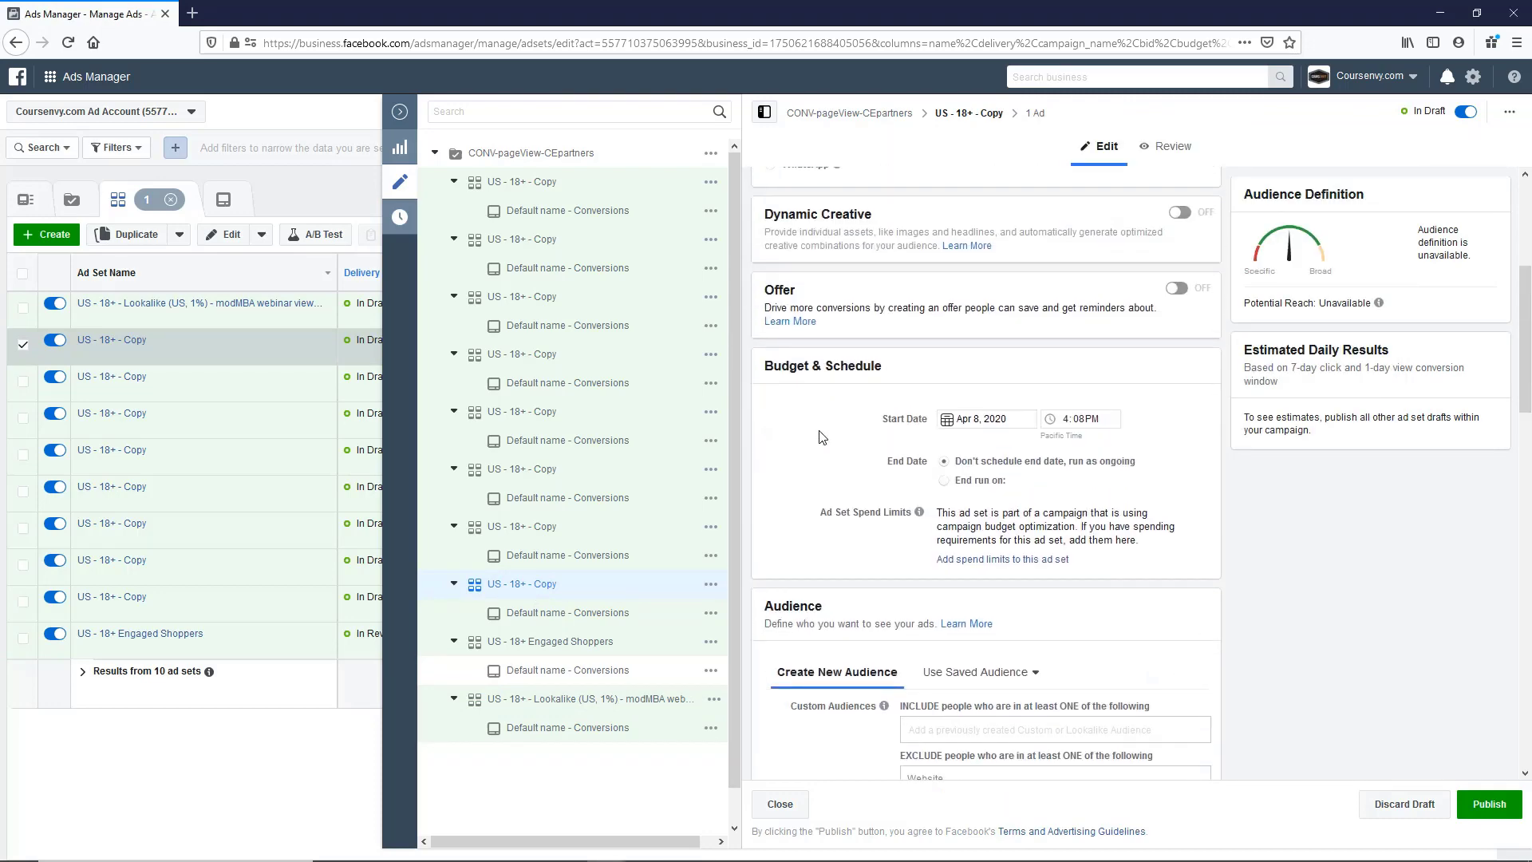
scroll(820, 436, "down", 5)
scroll(821, 435, "down", 5)
scroll(820, 437, "down", 3)
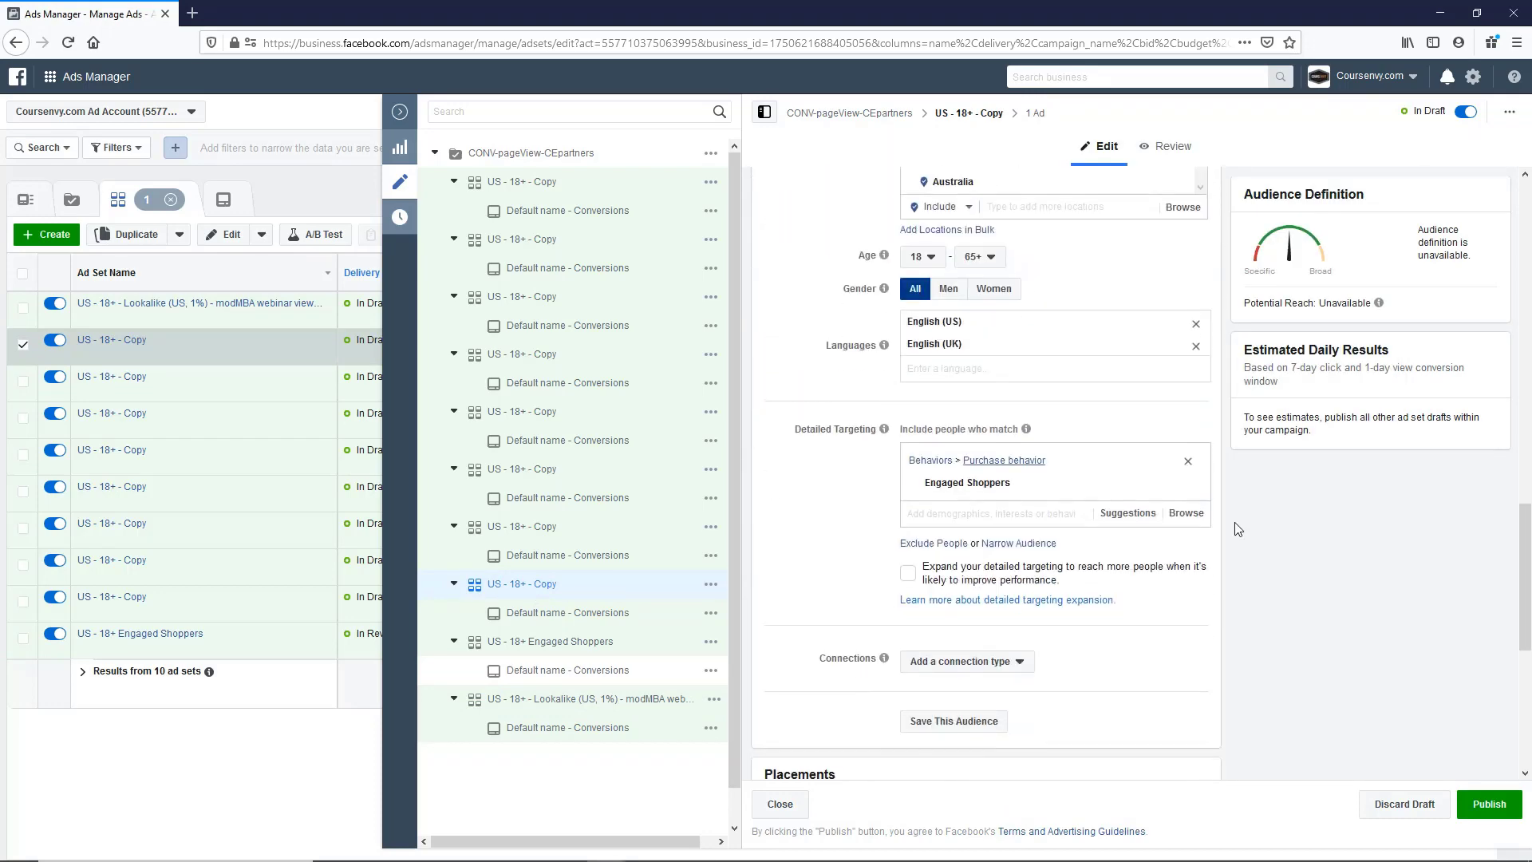
left_click(1190, 486)
scroll(874, 490, "up", 5)
scroll(875, 490, "up", 5)
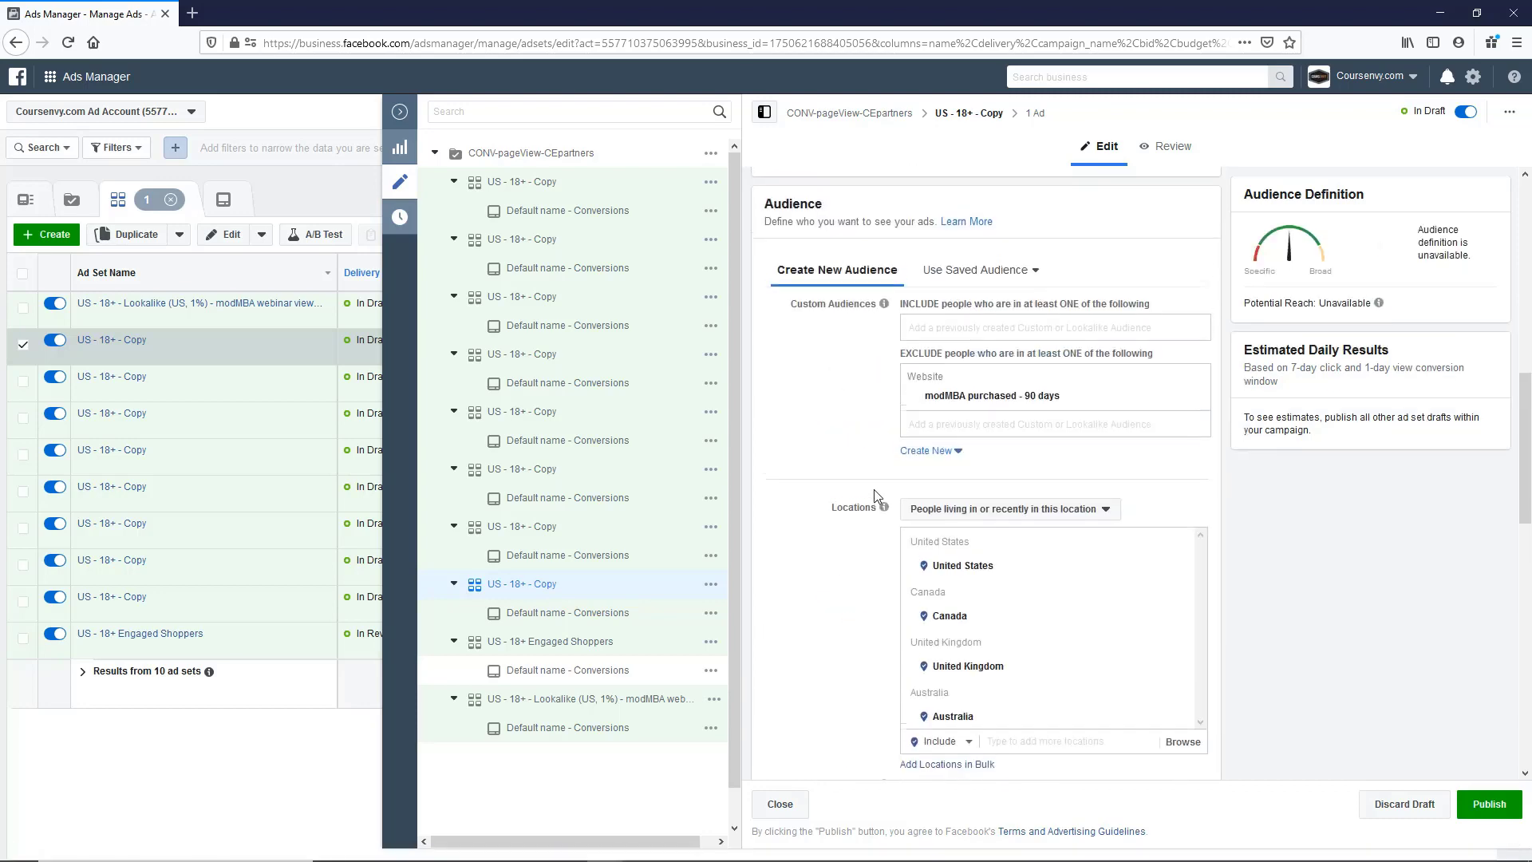
scroll(874, 490, "up", 1)
left_click(1029, 395)
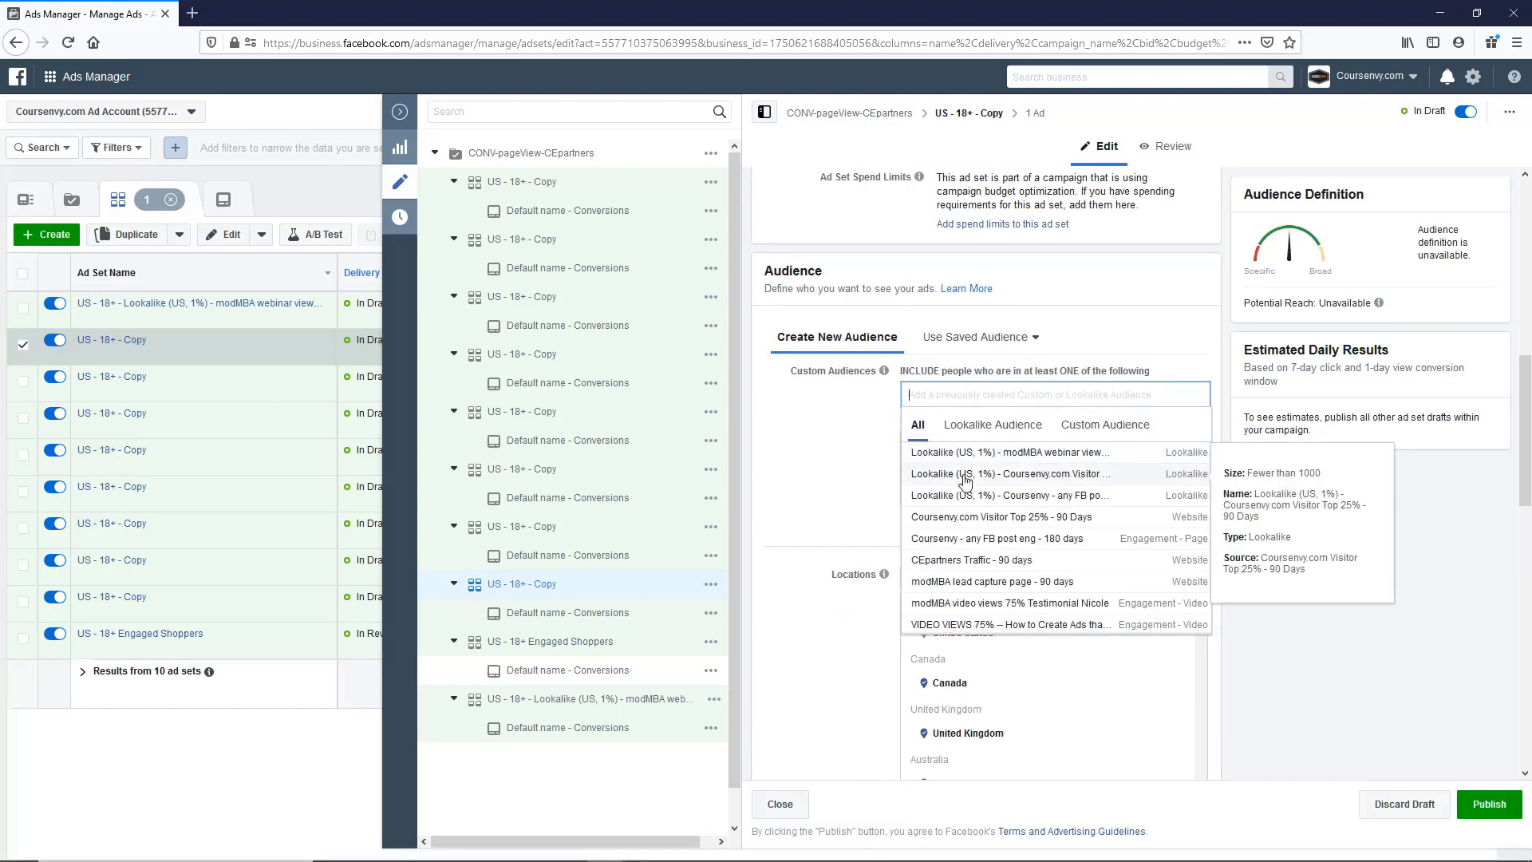
left_click(1006, 474)
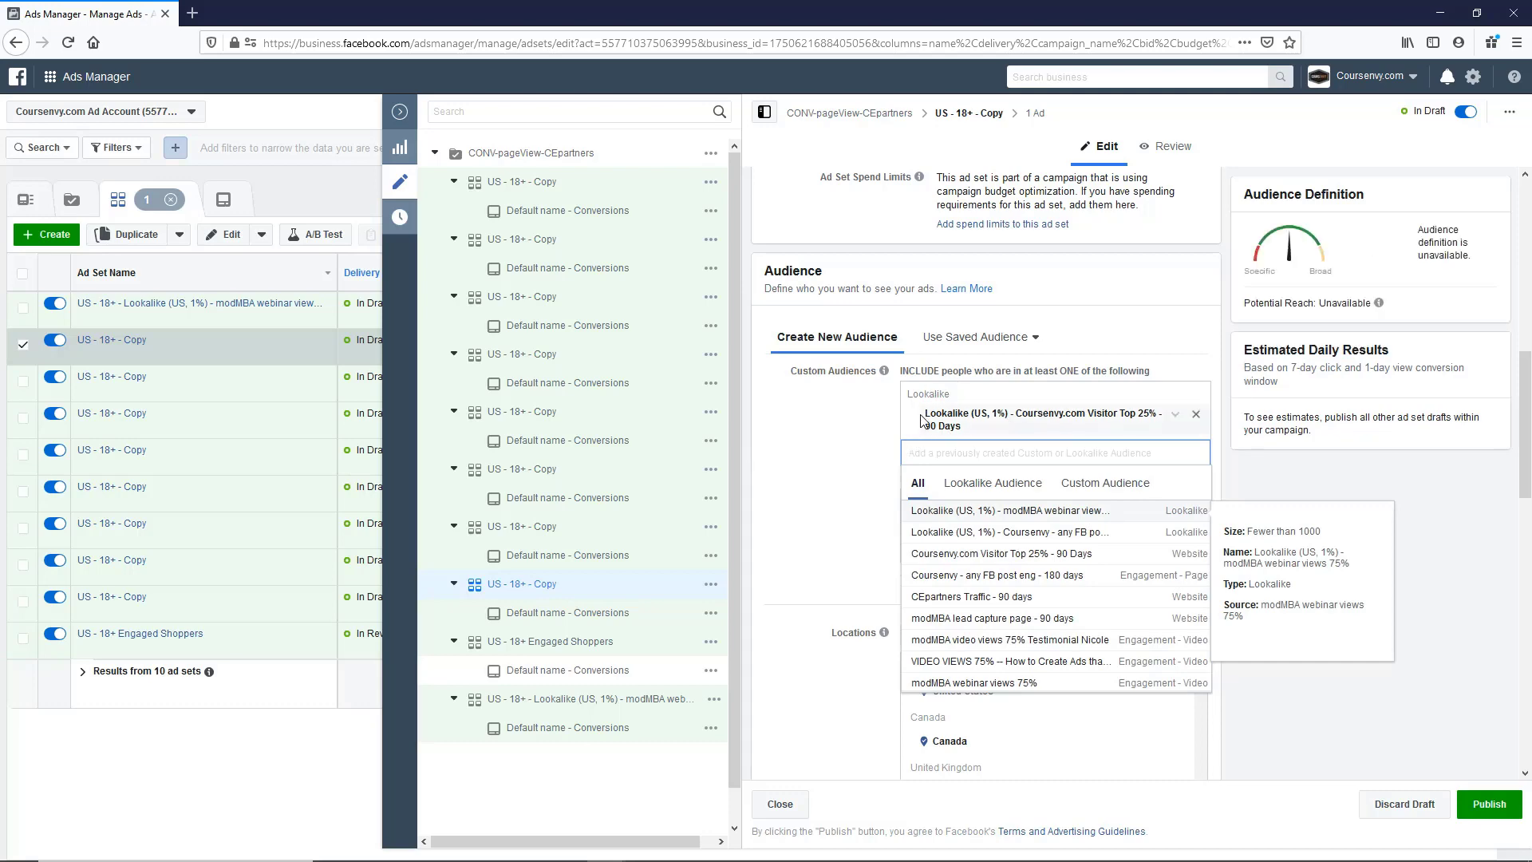
Replace 'Copy' in the ad set name with the Visitor Top 25% lookalike's name
left_click_drag(922, 422, 1159, 416)
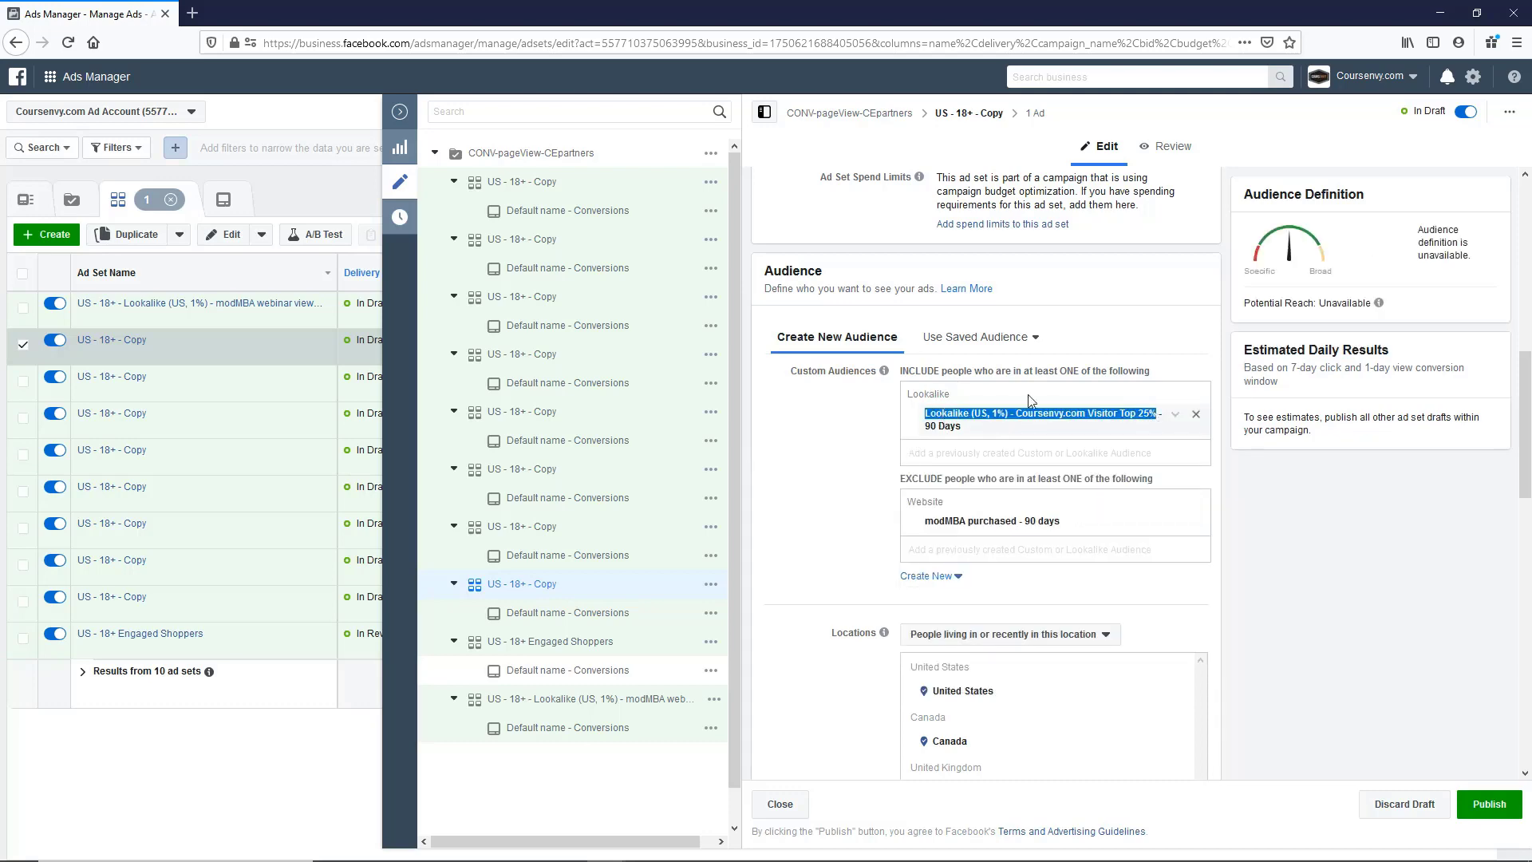
scroll(917, 393, "up", 4)
scroll(917, 394, "up", 5)
scroll(917, 392, "up", 3)
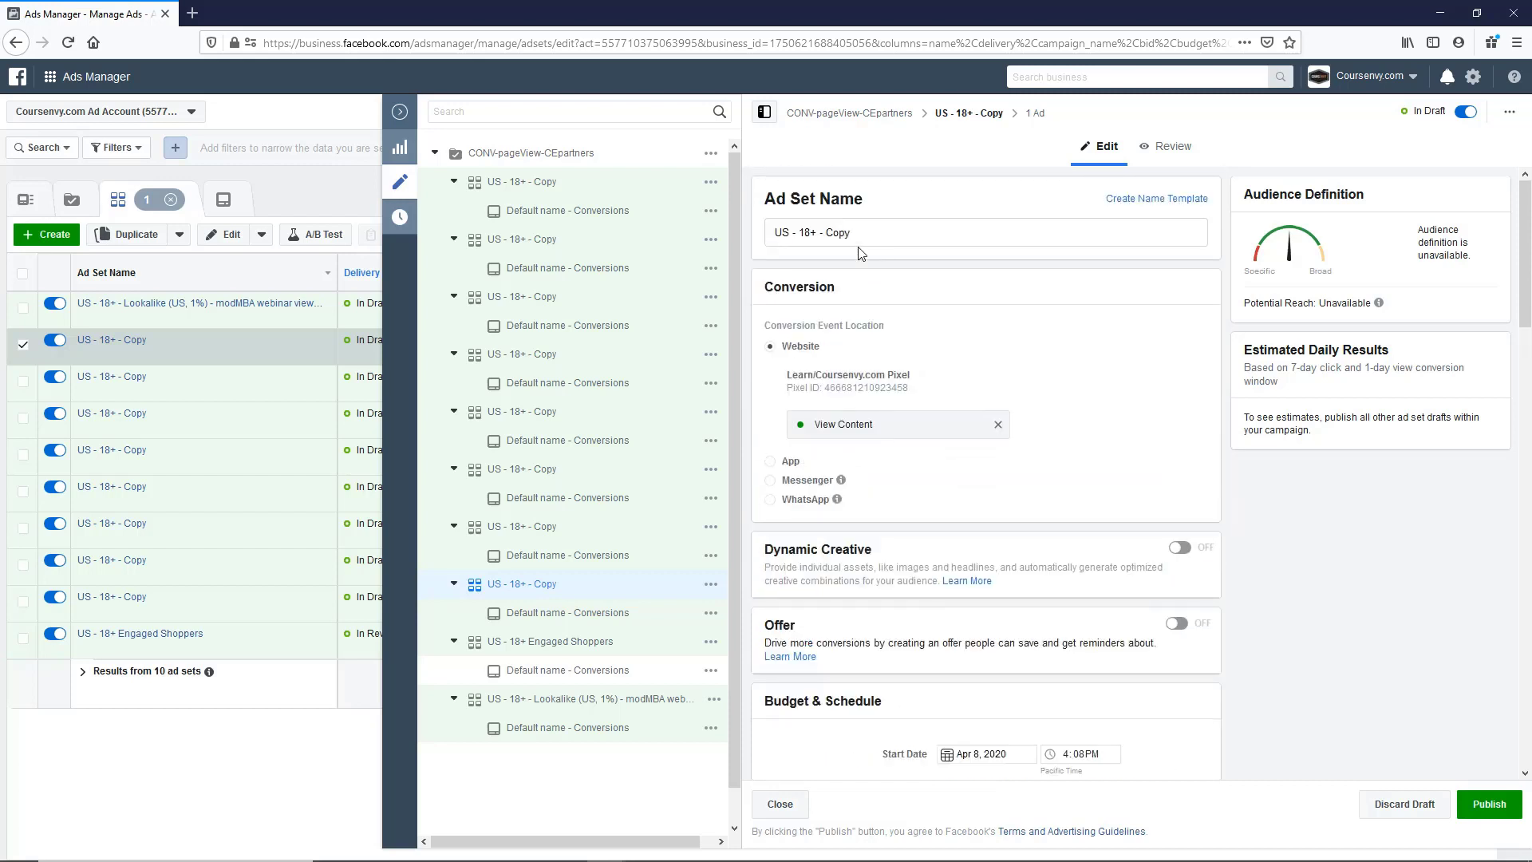
double_click(842, 233)
type("Lookalike (US, 1%) - Coursenvy.com Visitor Top 25%")
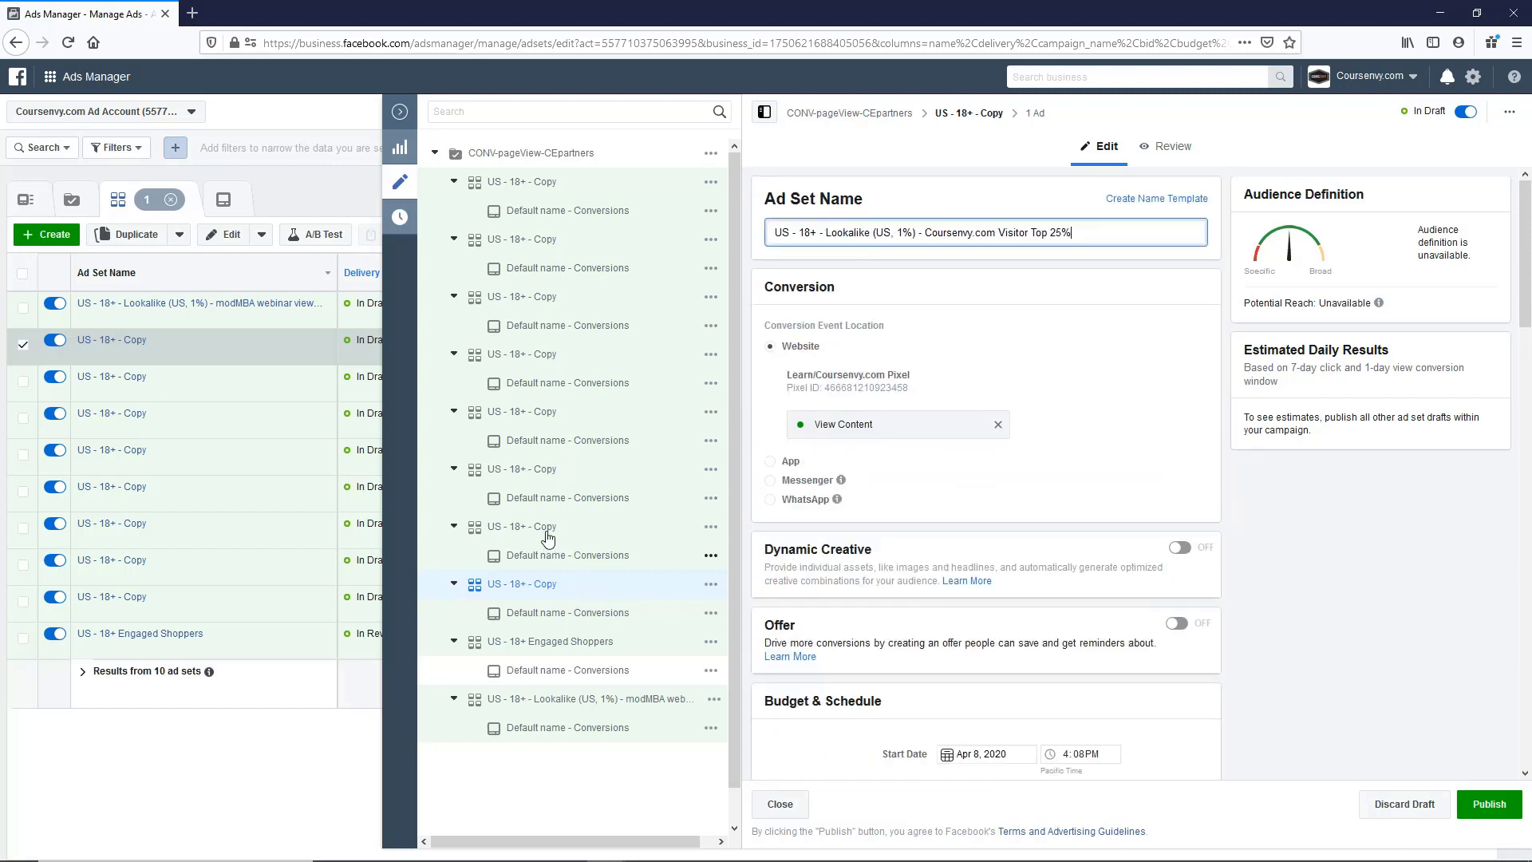
In the next copy, swap Engaged Shoppers for the Coursenvy any FB post eng lookalike
left_click(546, 529)
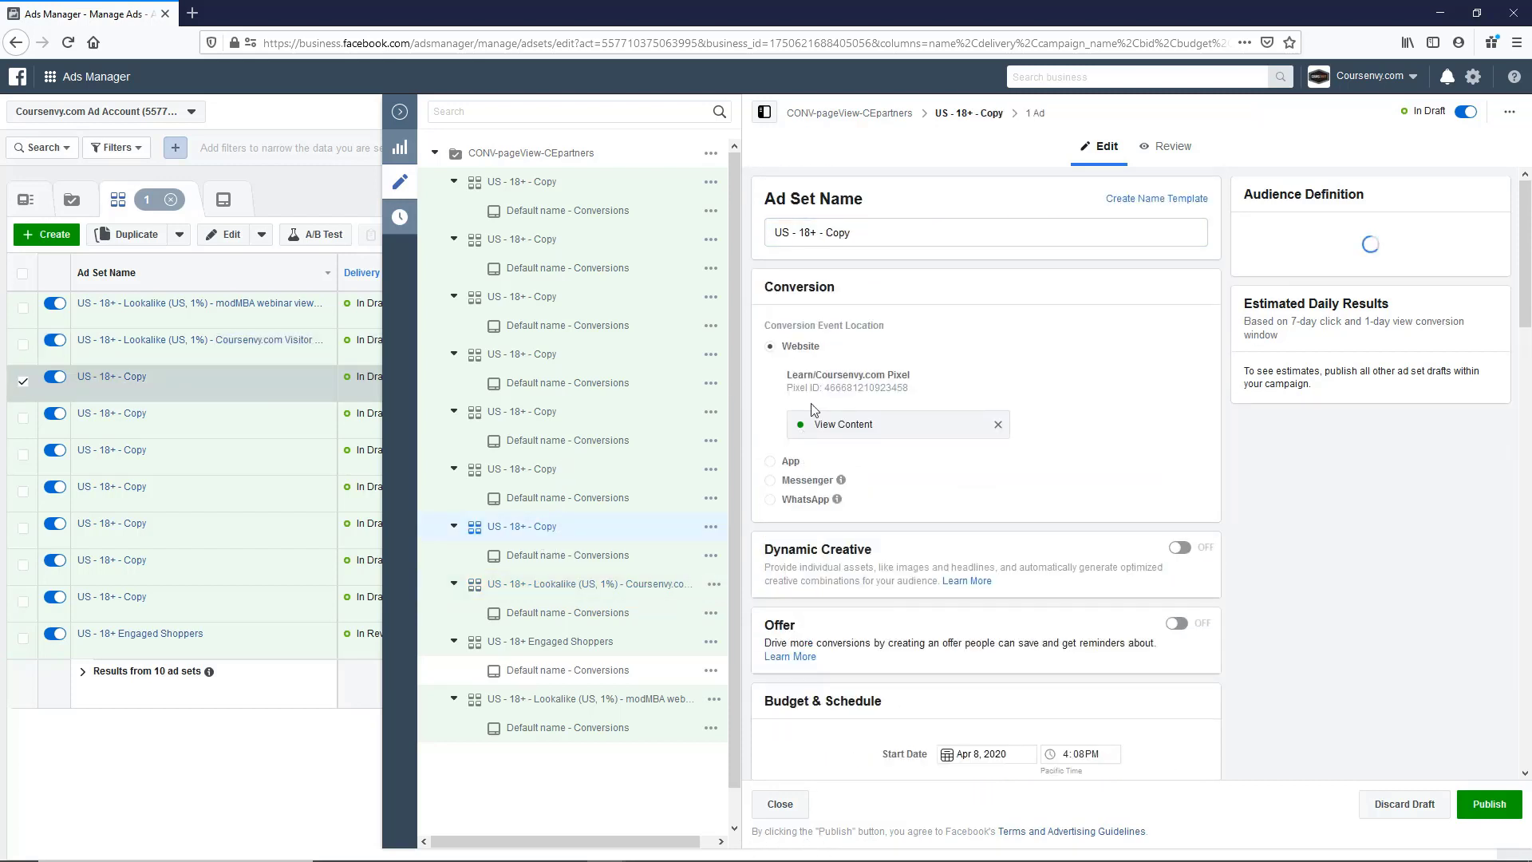
scroll(873, 447, "down", 2)
scroll(872, 446, "down", 5)
scroll(871, 447, "down", 5)
scroll(871, 447, "down", 4)
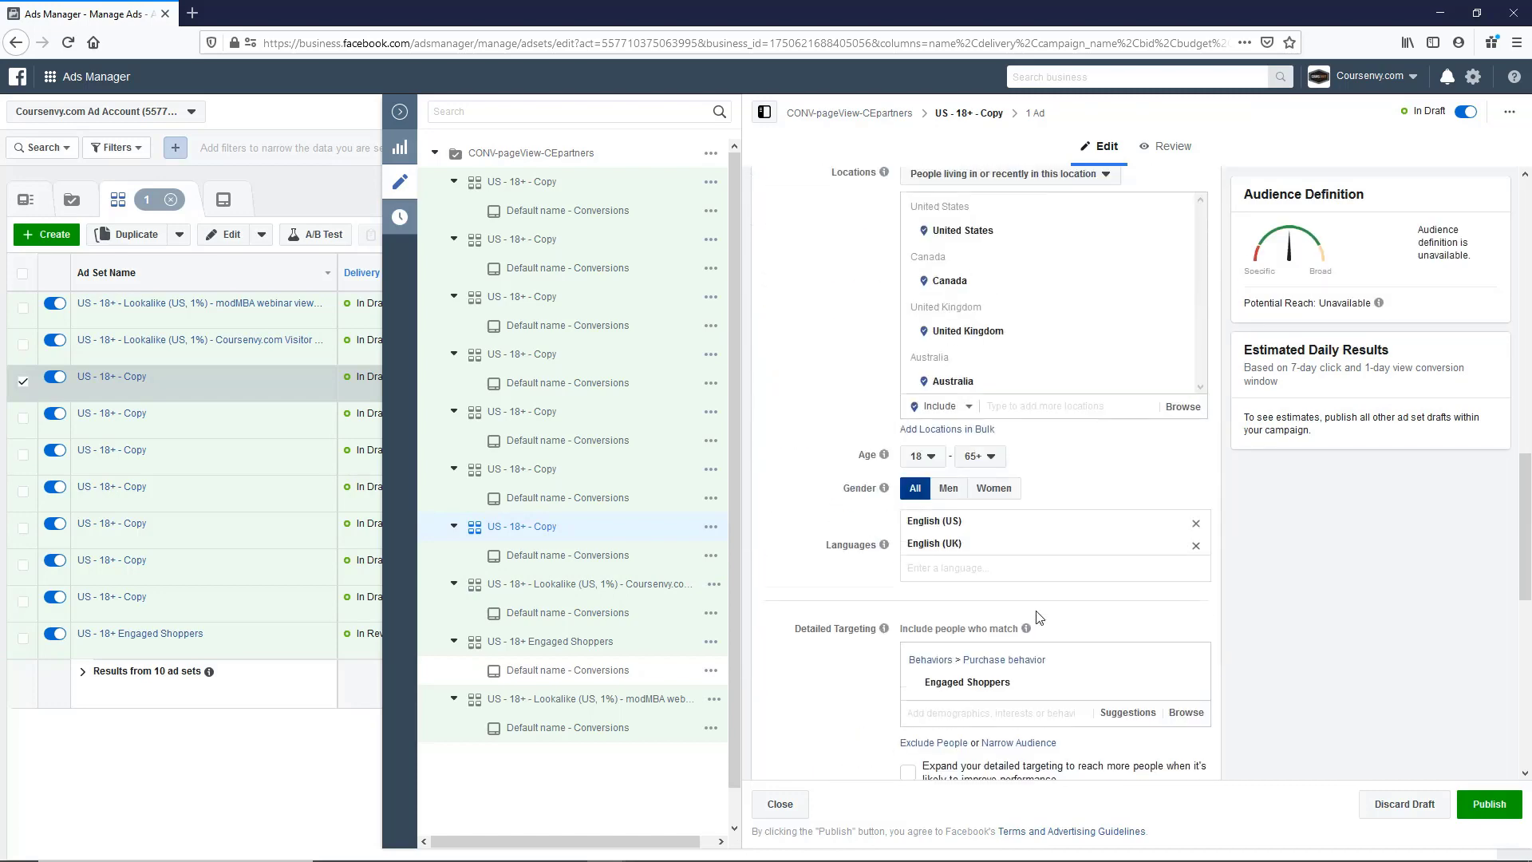
scroll(1042, 479, "down", 2)
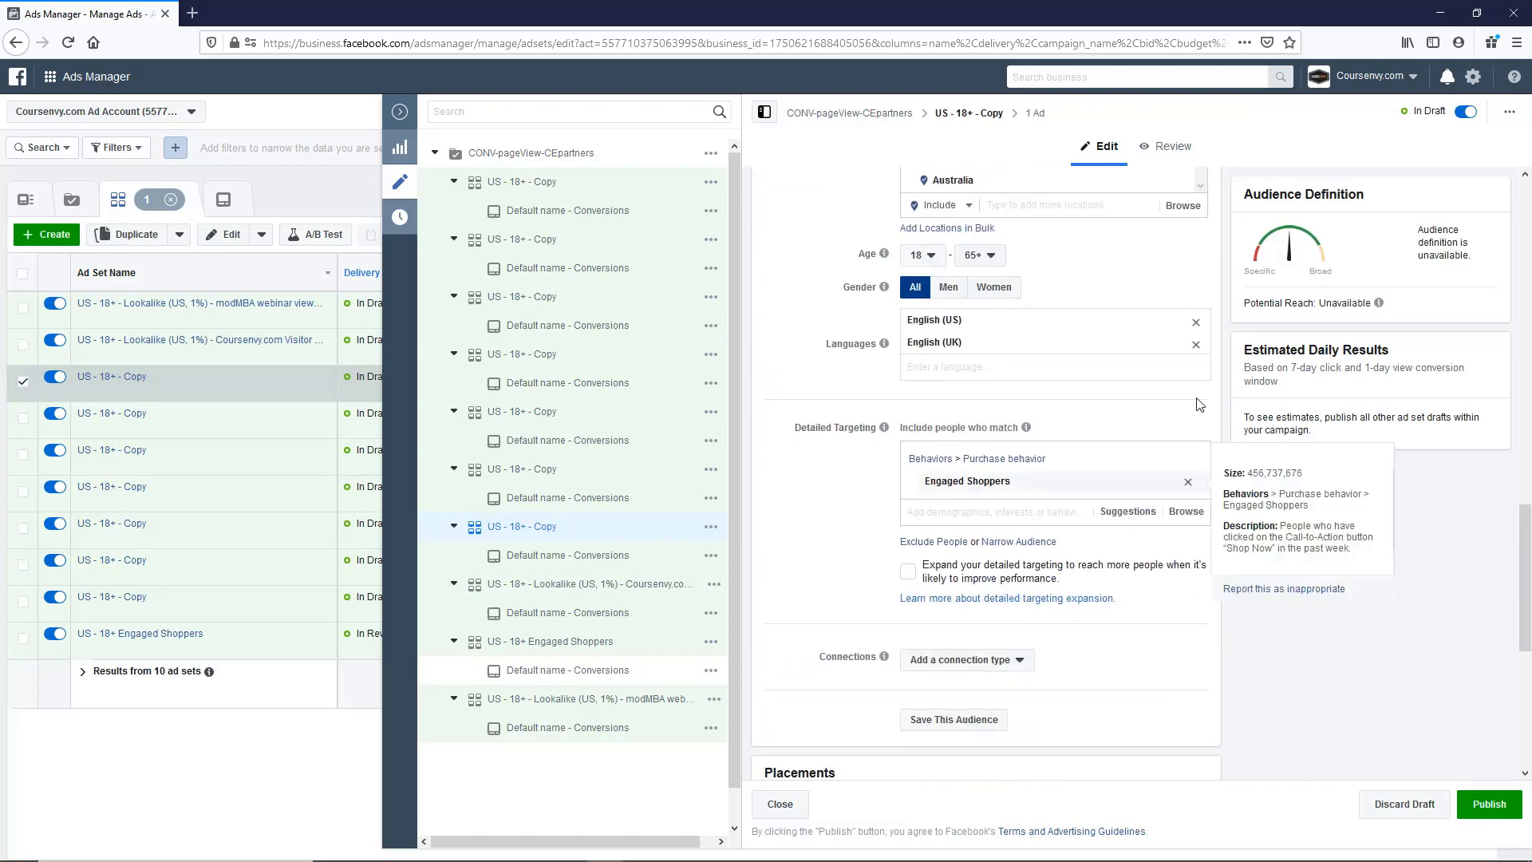
left_click(1187, 481)
scroll(1018, 479, "up", 5)
scroll(1018, 479, "up", 3)
scroll(1018, 479, "down", 2)
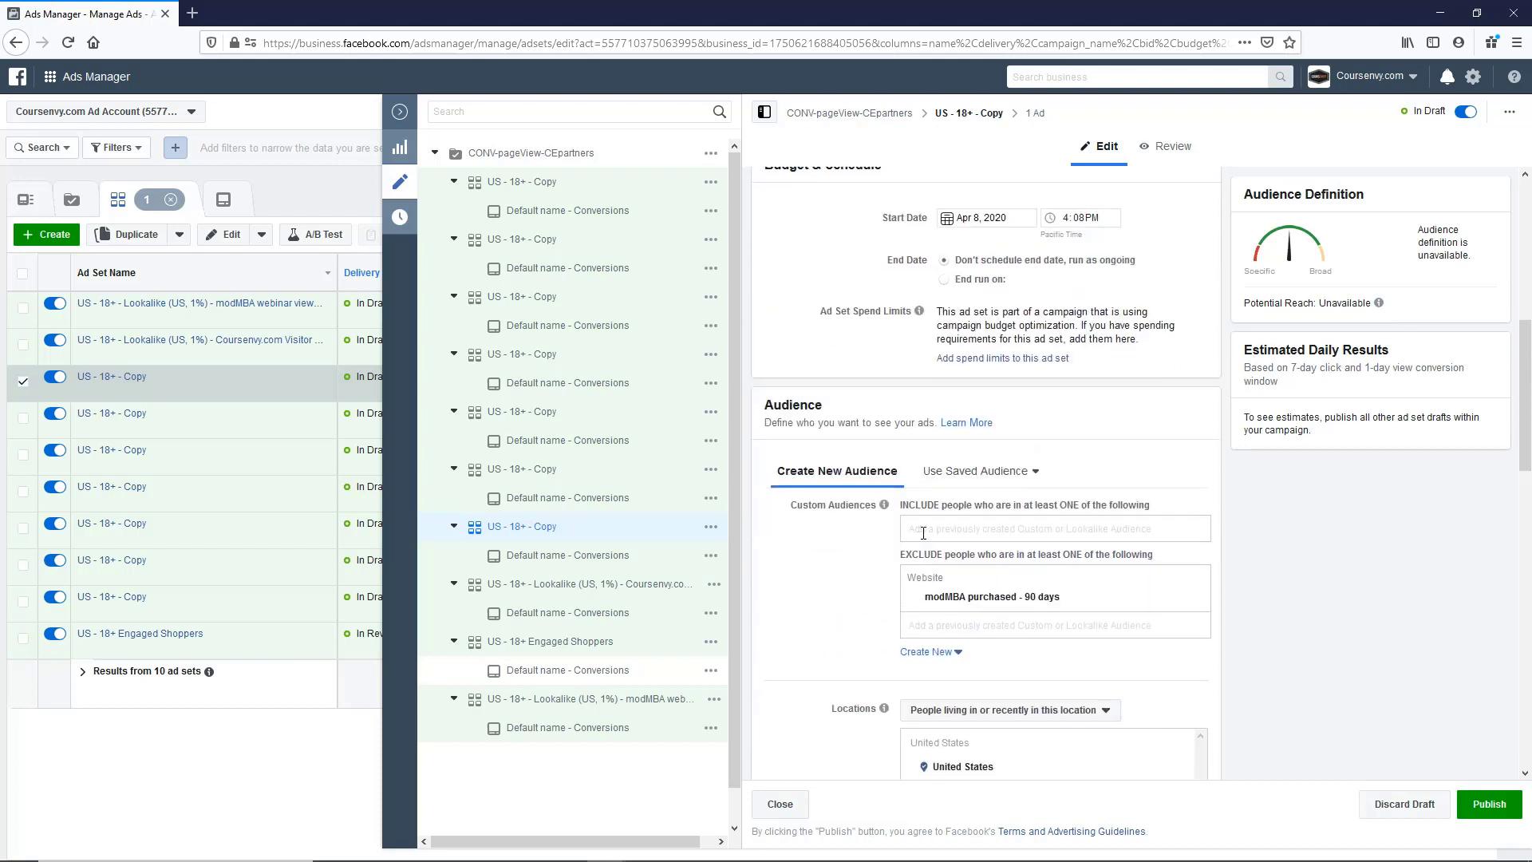
left_click(932, 530)
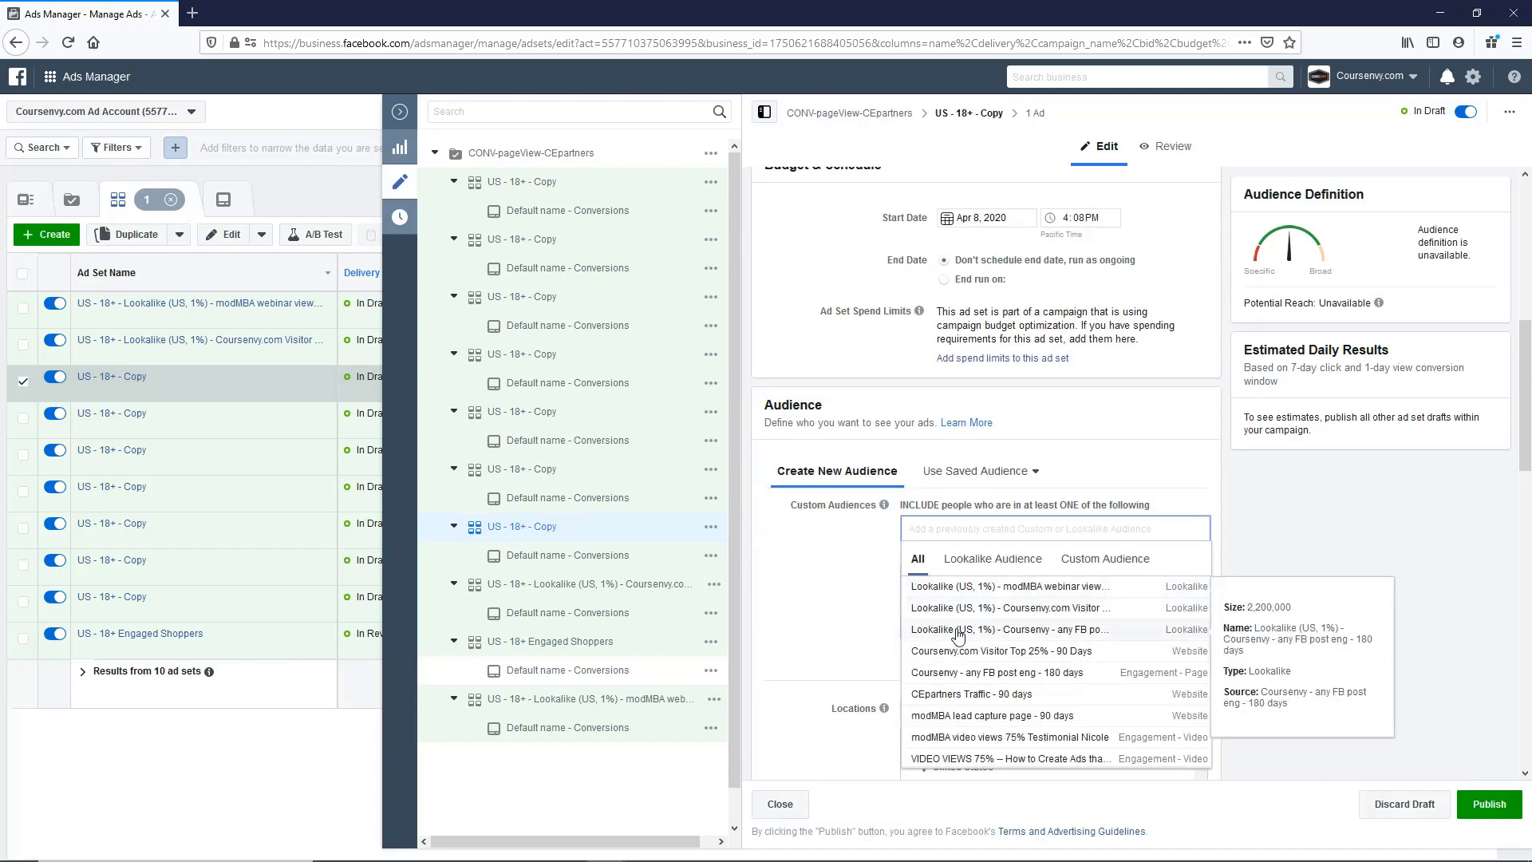
left_click(959, 630)
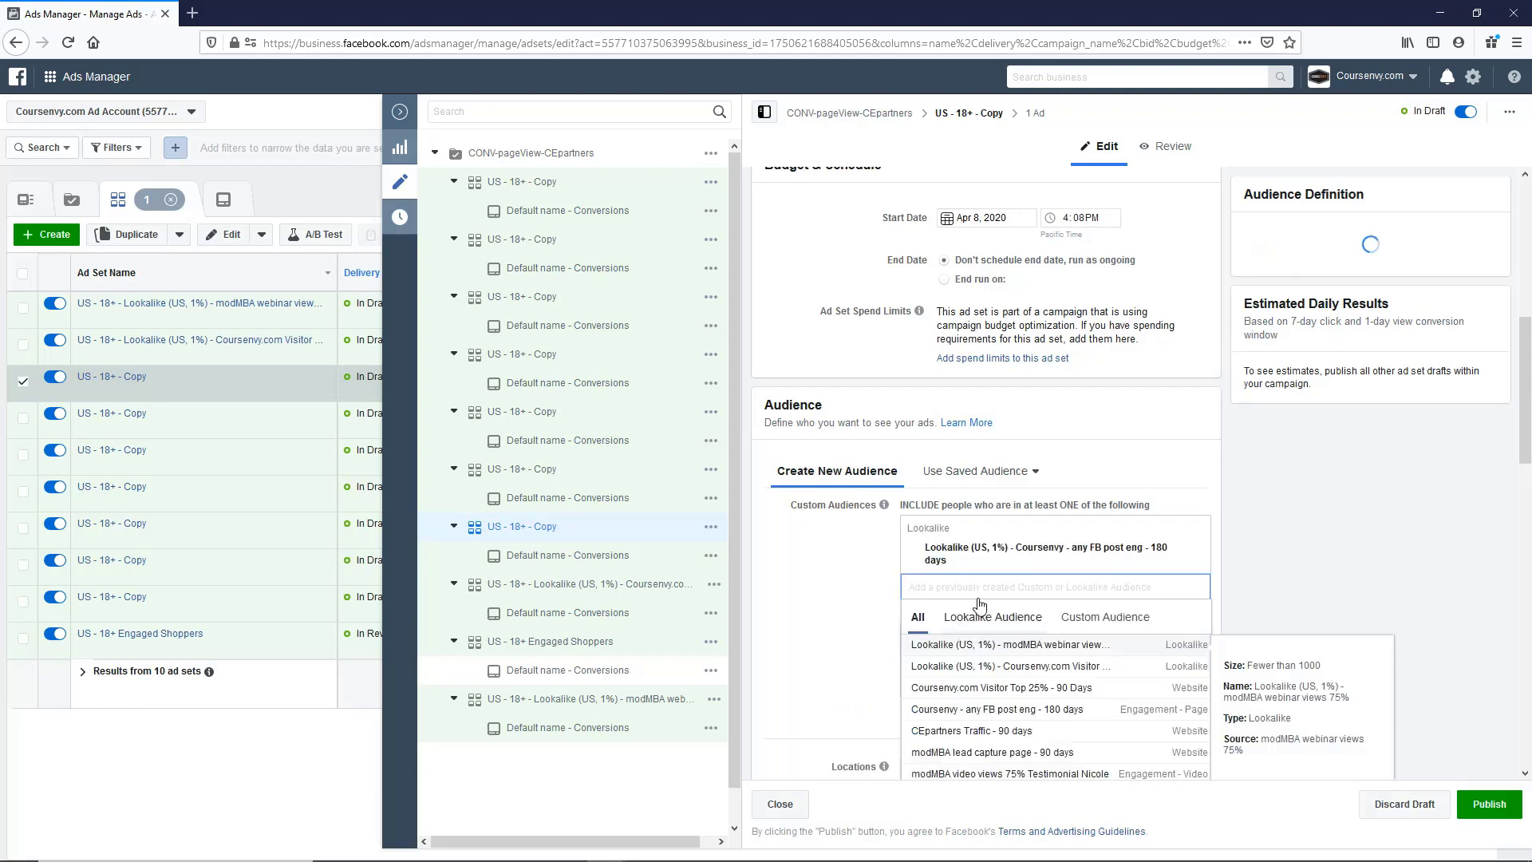
left_click(1107, 564)
Replace 'Copy' in the ad set name with the lookalike's name, minus the day count
left_click_drag(1106, 565, 1153, 554)
scroll(869, 479, "up", 6)
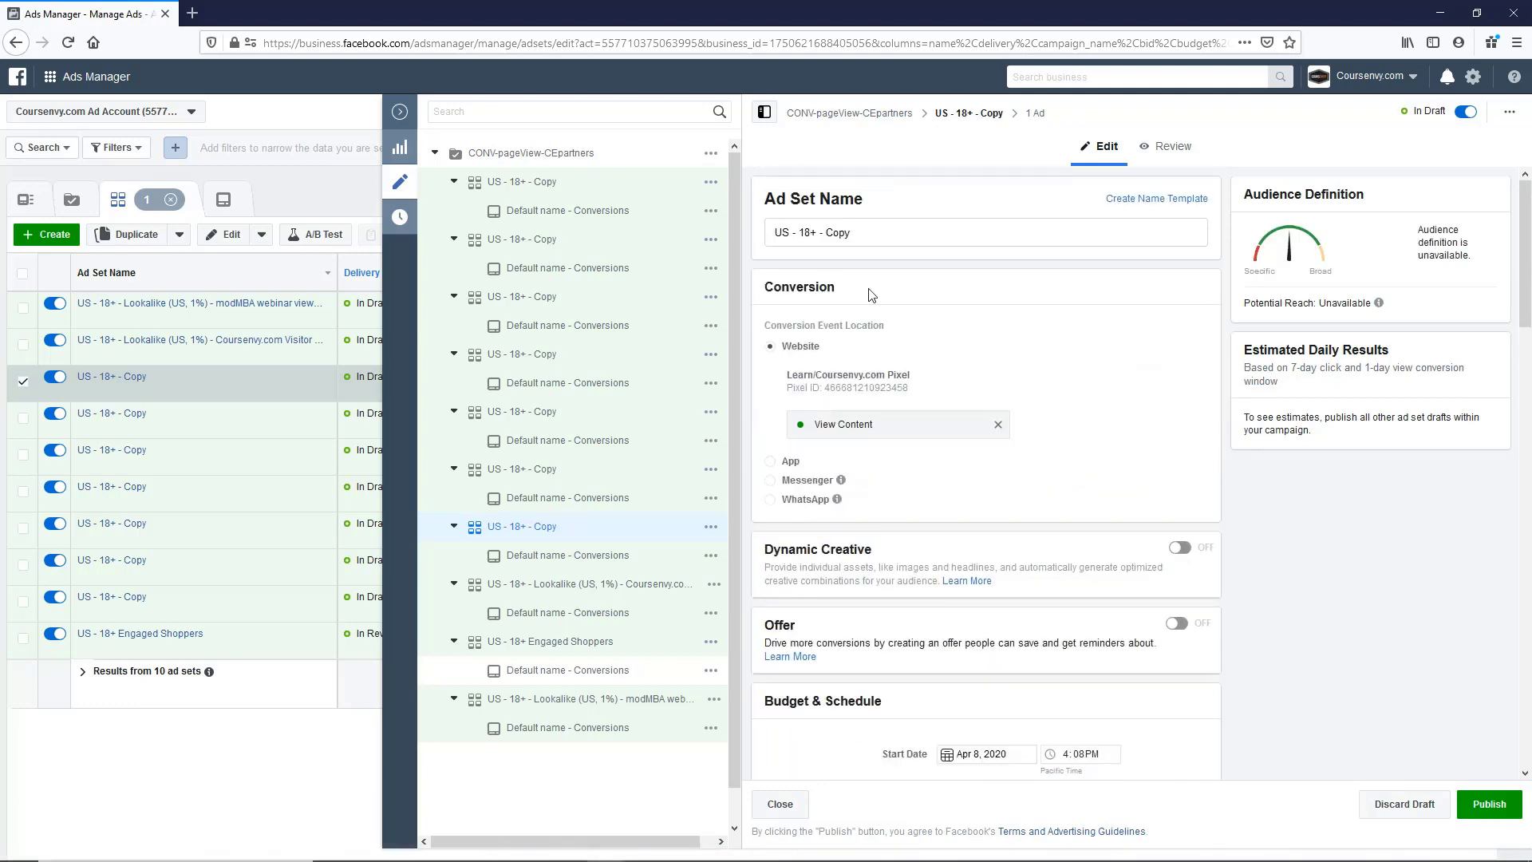
double_click(838, 232)
key("ctrl+v")
scroll(838, 479, "down", 8)
scroll(824, 598, "down", 4)
scroll(824, 598, "down", 5)
scroll(824, 597, "down", 2)
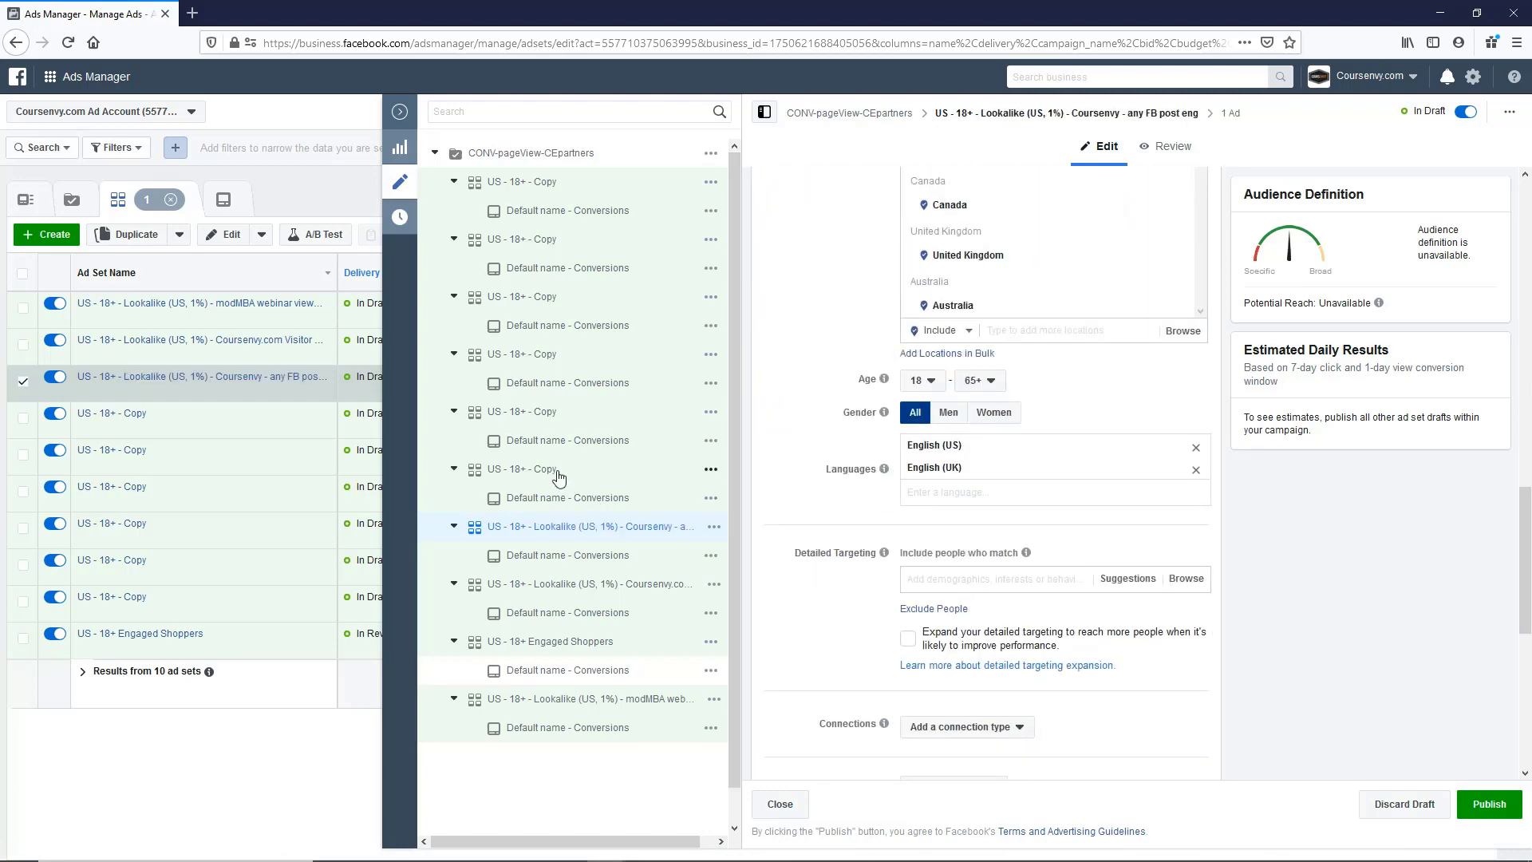
In the next copy, include Coursenvy.com ALL VISITORS - 90 DAYS and remove Engaged Shoppers
left_click(521, 468)
left_click(1054, 395)
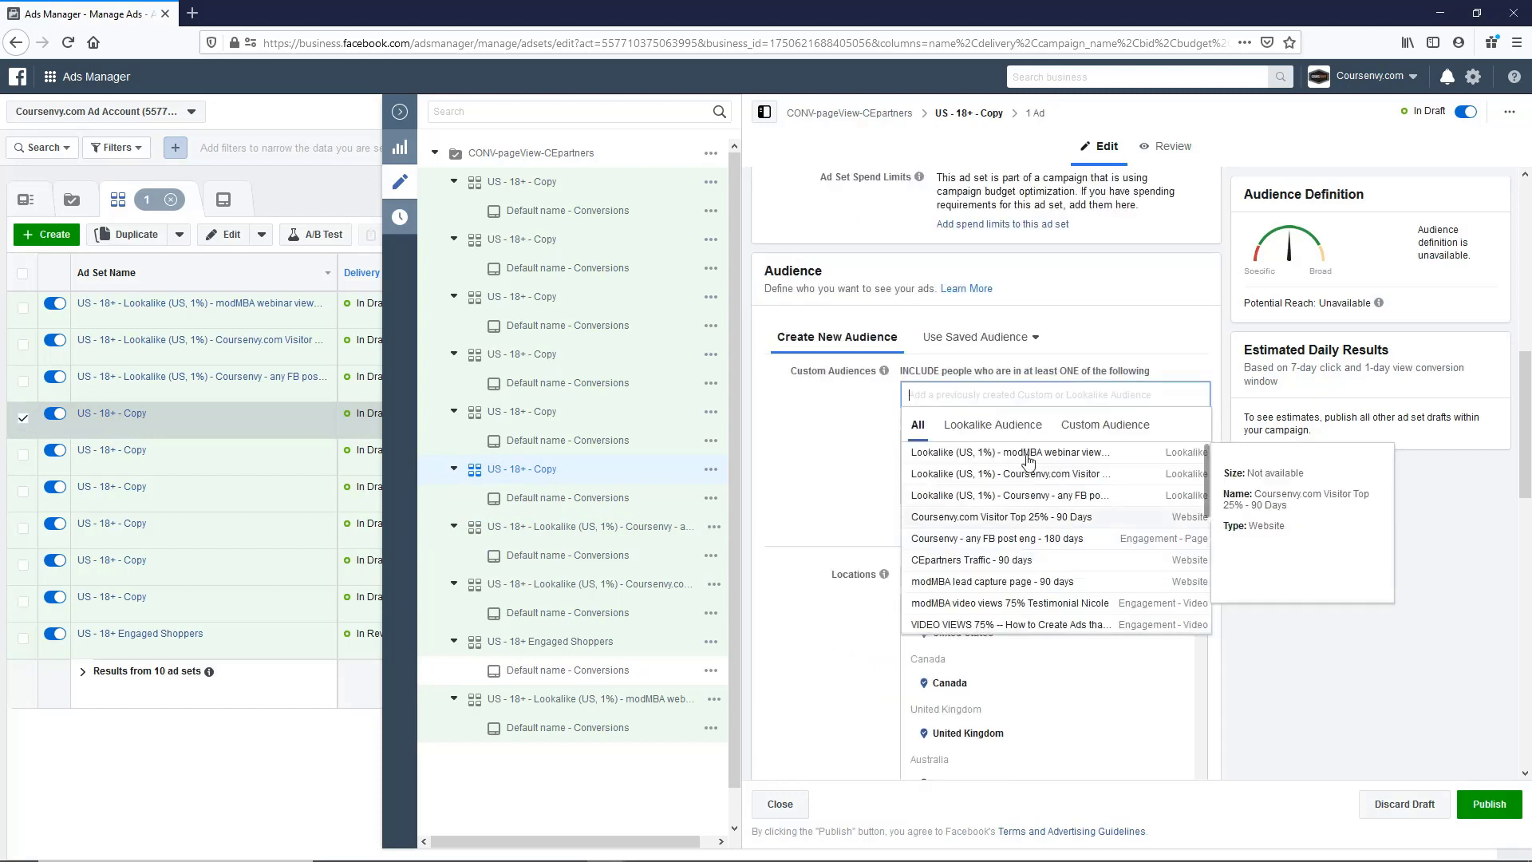
scroll(1056, 551, "down", 2)
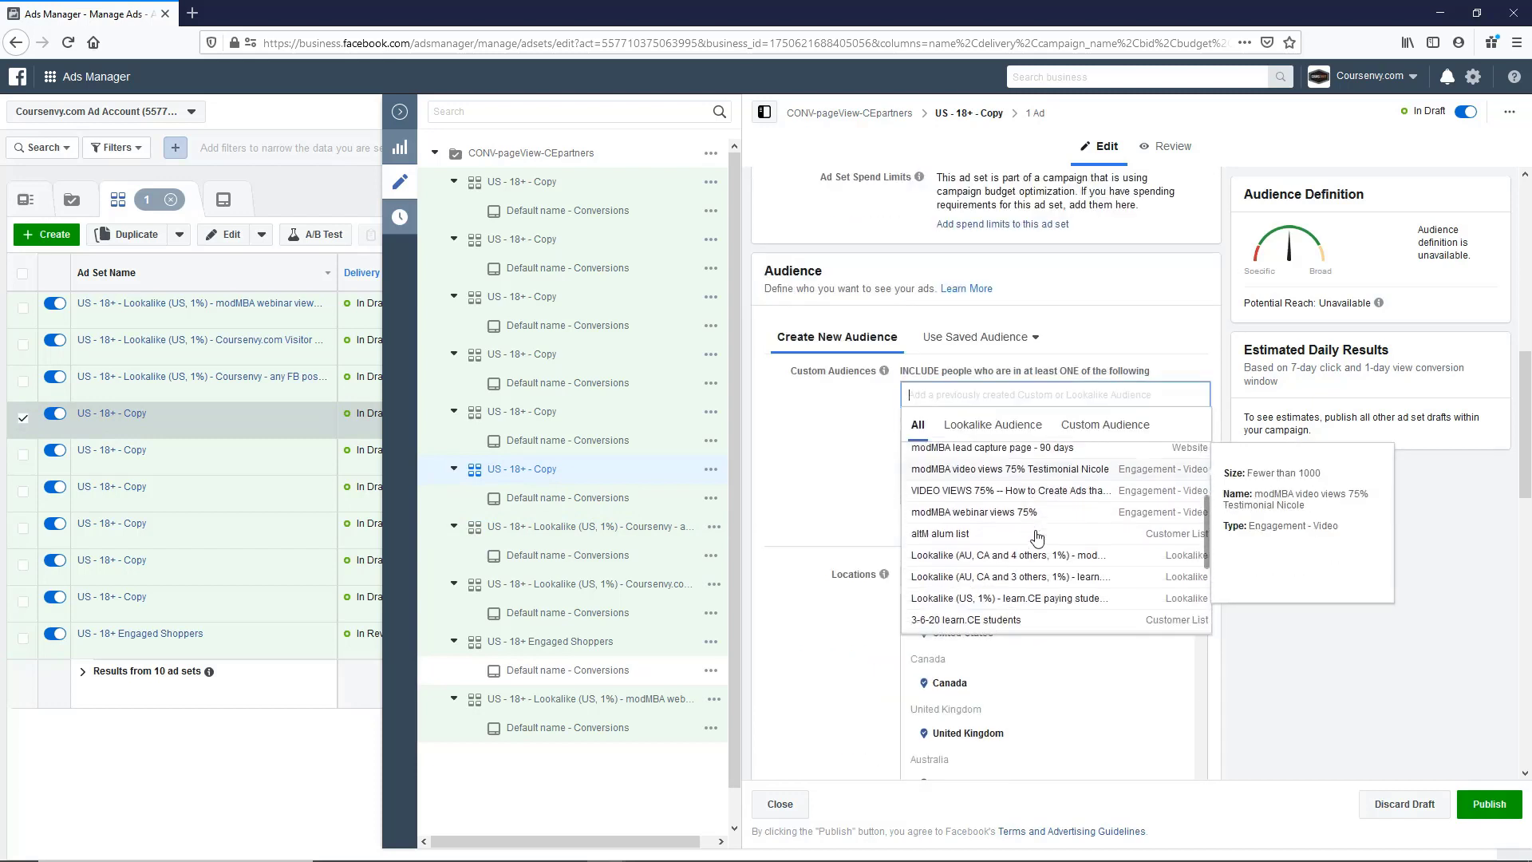
scroll(1036, 537, "down", 4)
scroll(1037, 551, "down", 3)
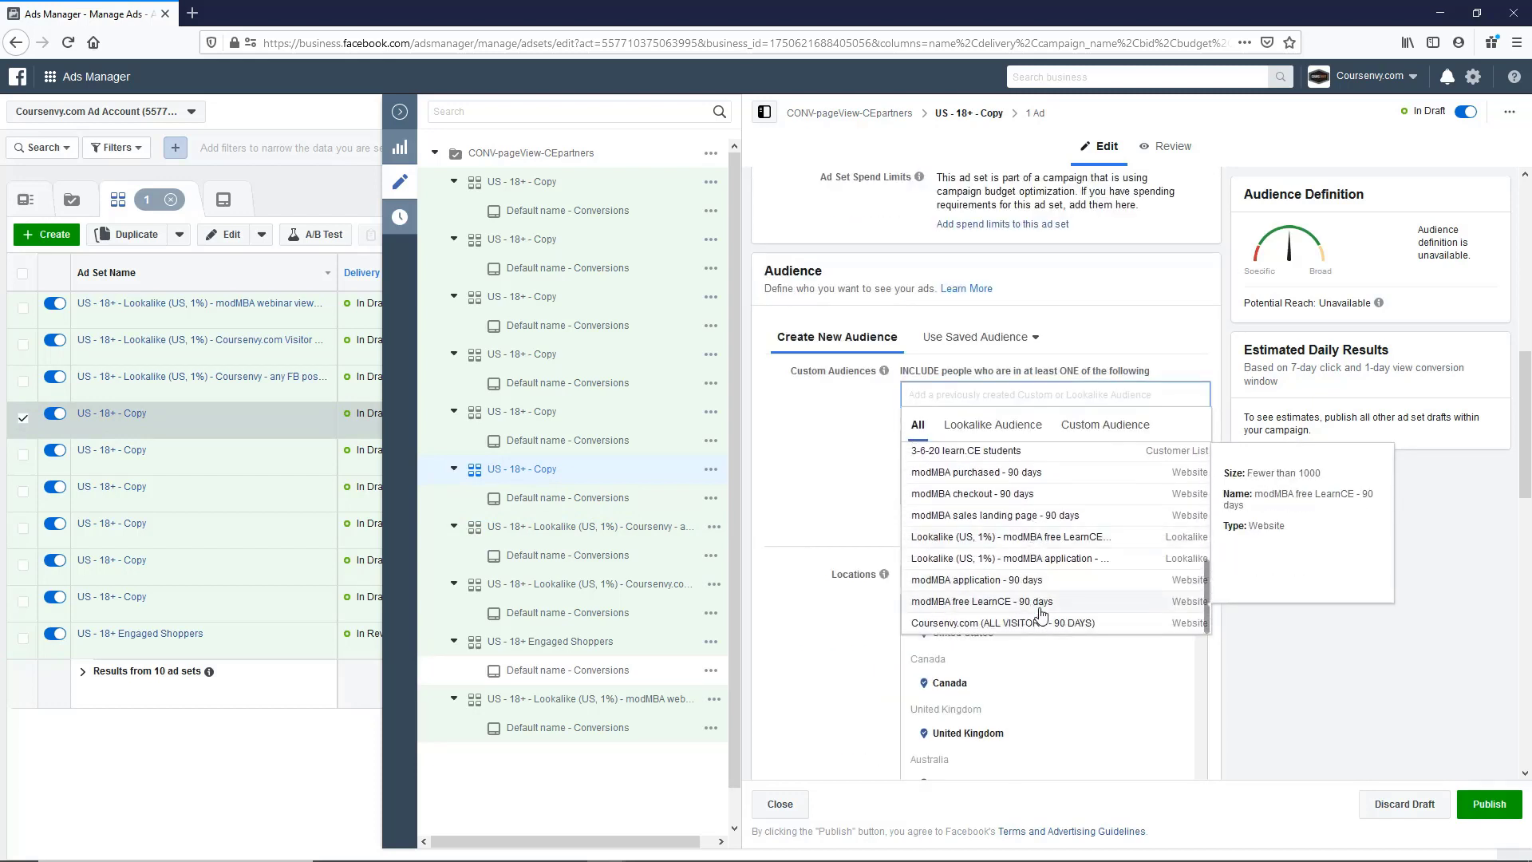
left_click(1003, 623)
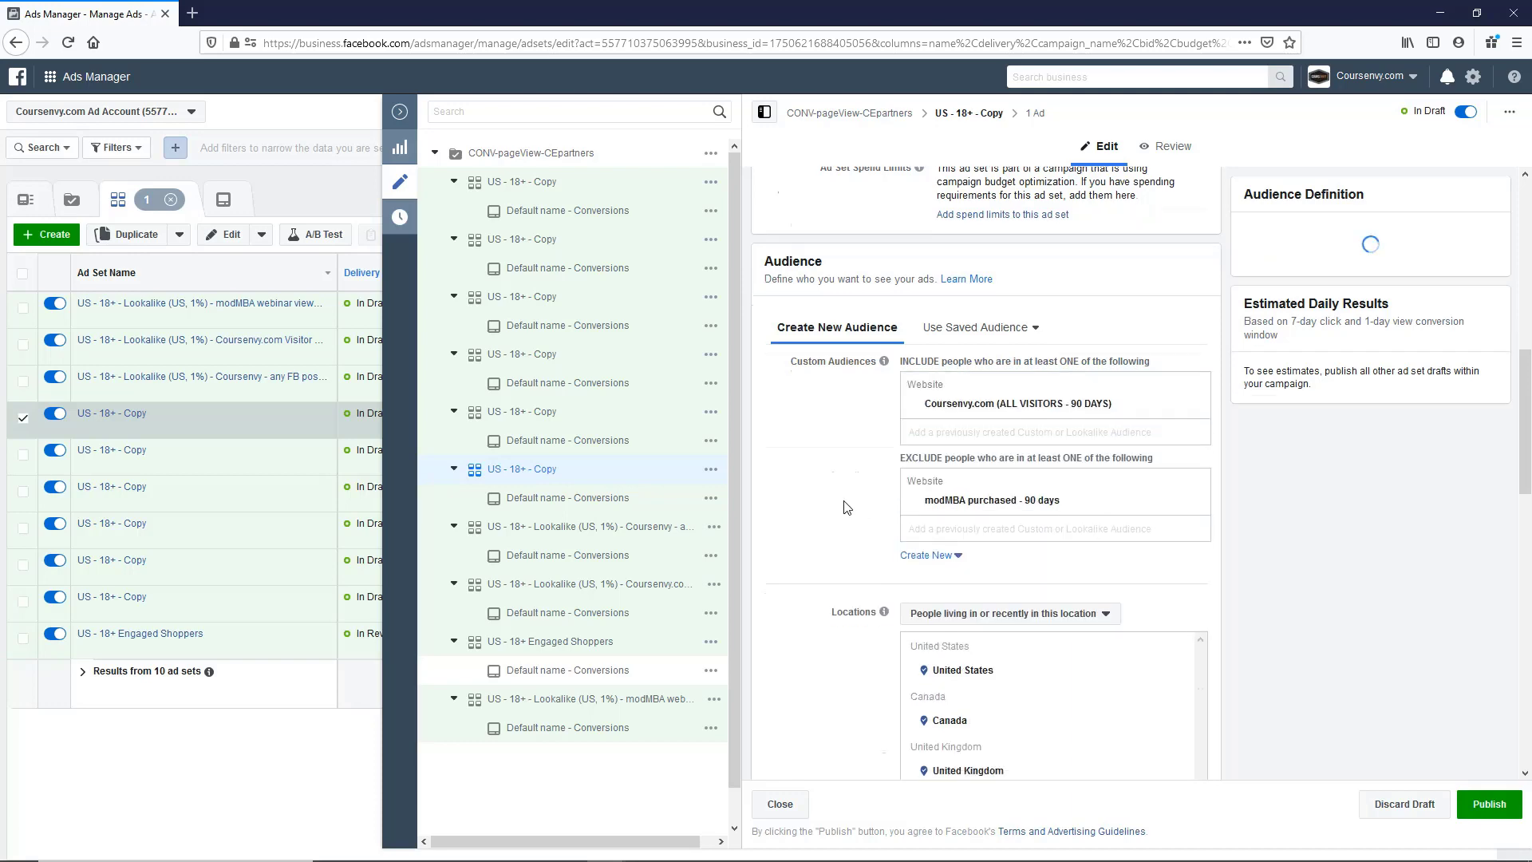
scroll(844, 507, "down", 5)
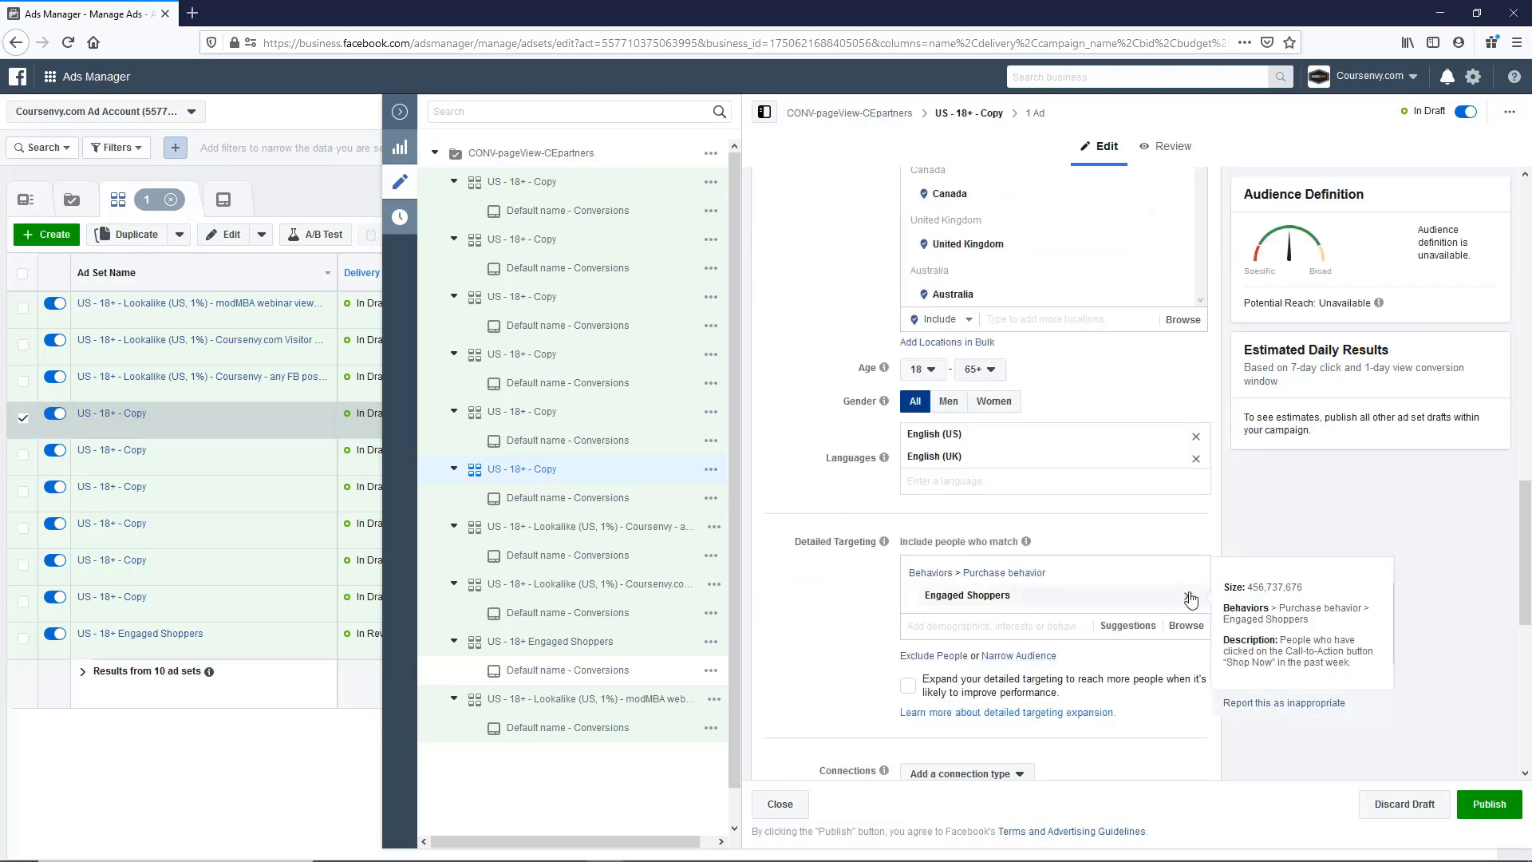
left_click(1190, 596)
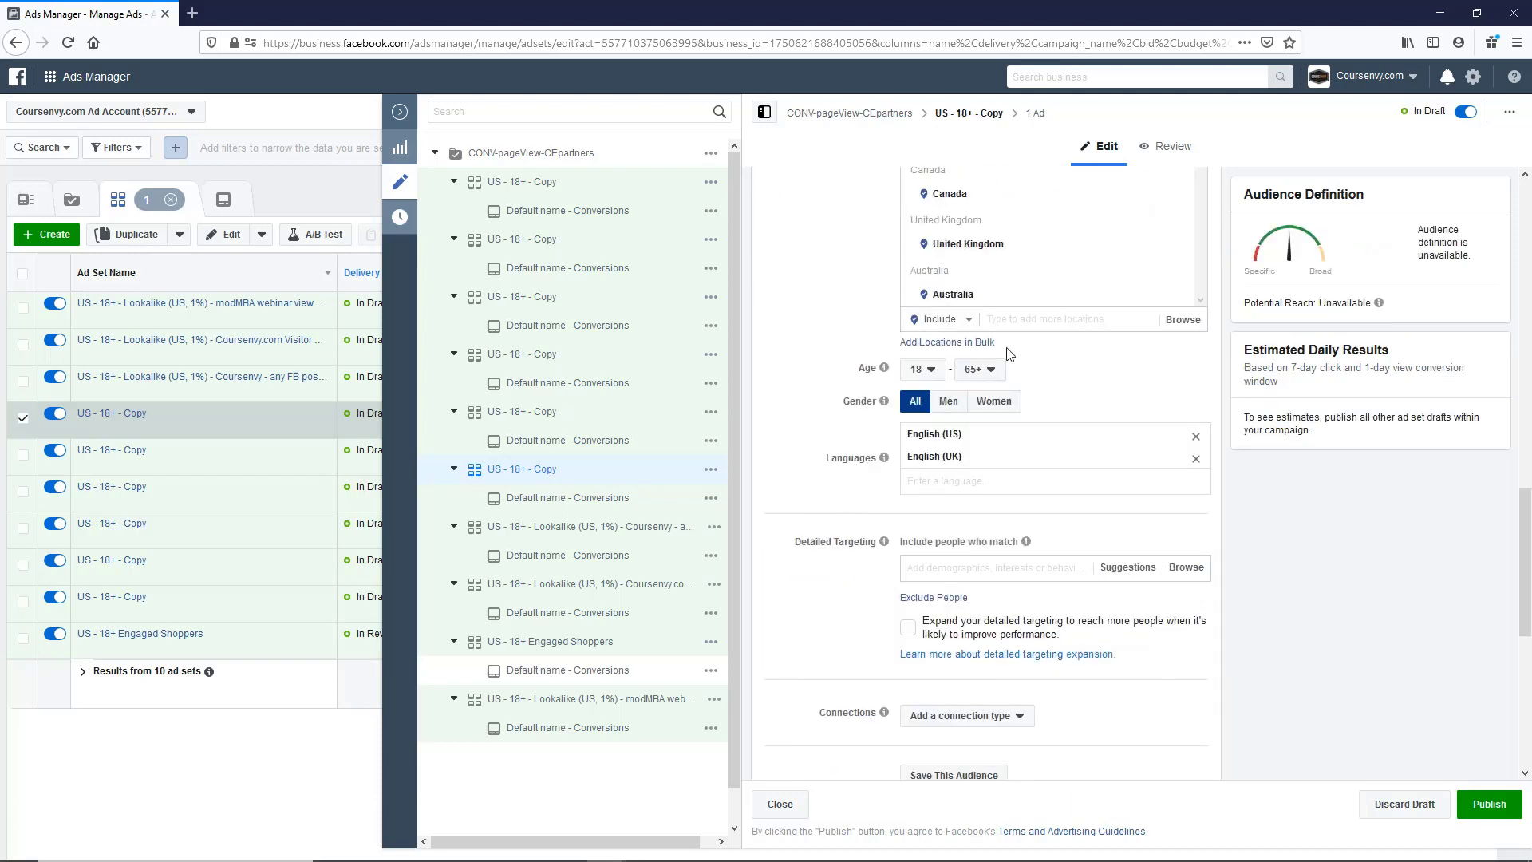
scroll(985, 419, "up", 5)
scroll(979, 503, "up", 4)
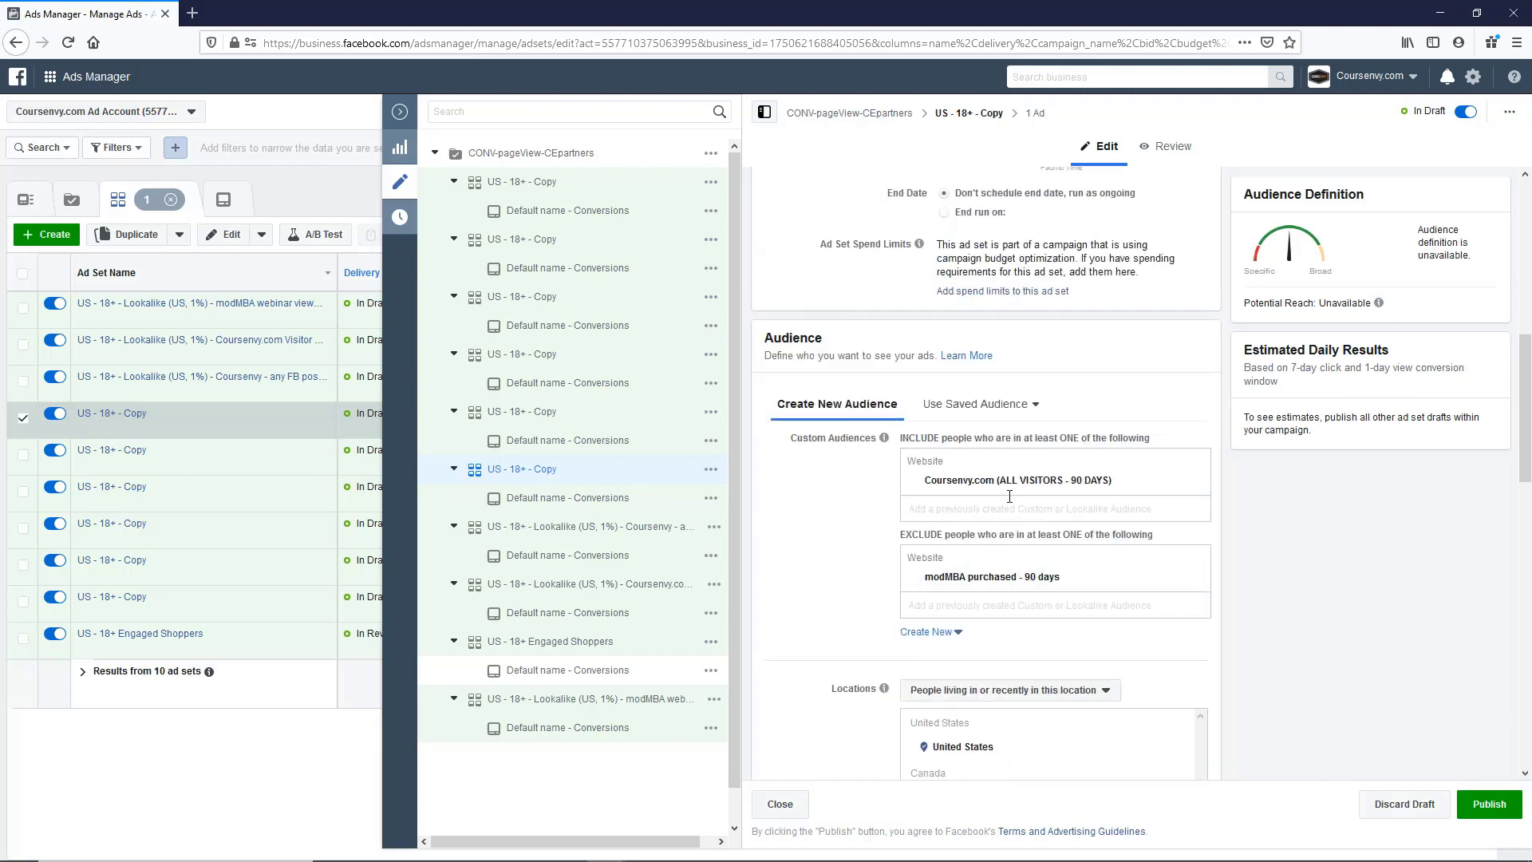
Rename the ad set to US - 18+ - Coursenvy.com ALL VISITORS, deleting the stray '('
left_click_drag(925, 484, 1079, 486)
key("ctrl+c")
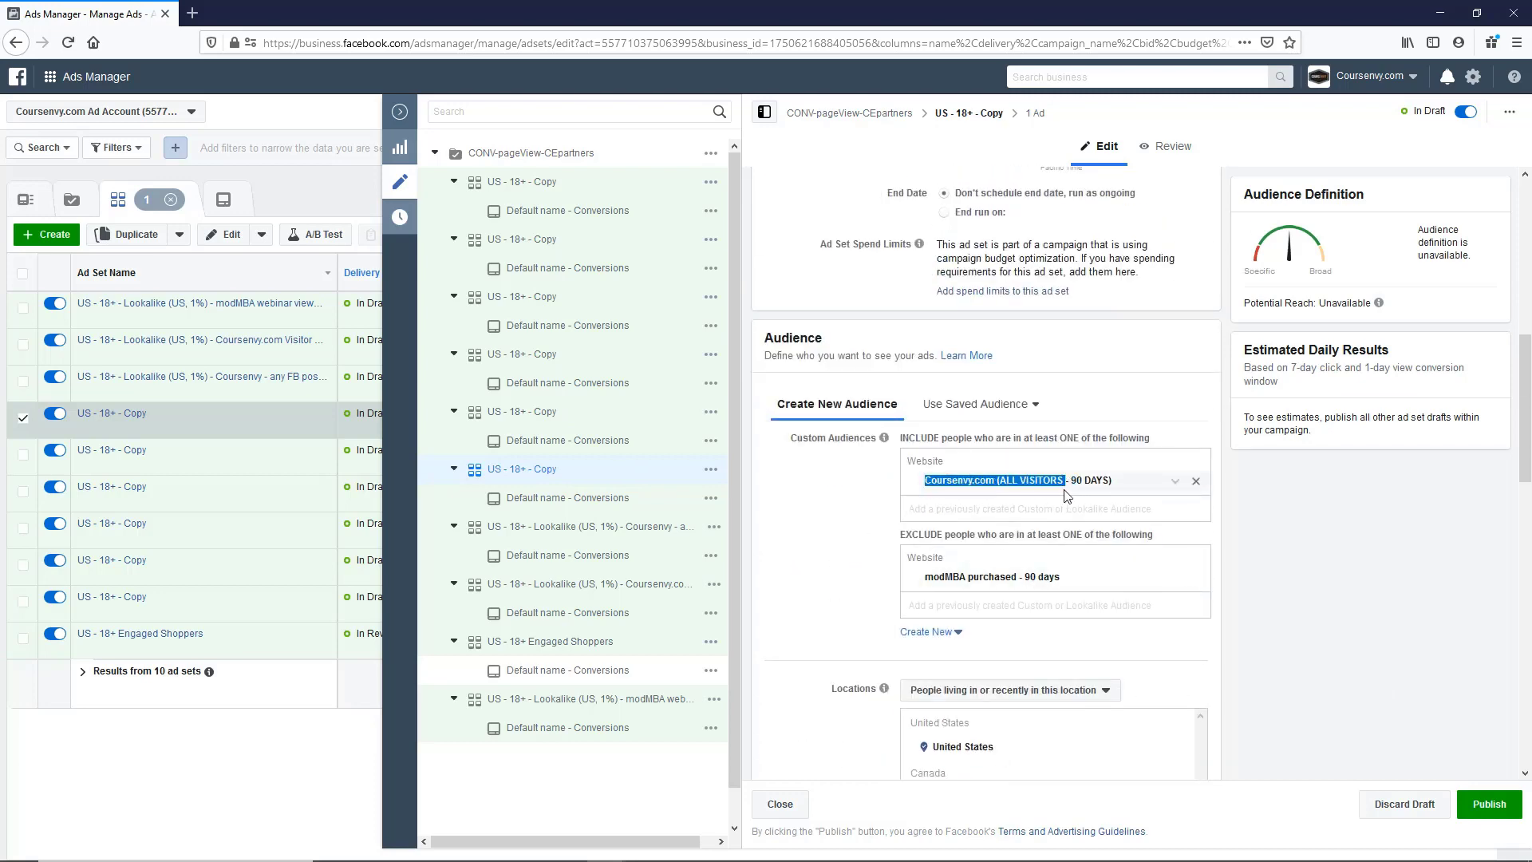
scroll(1063, 496, "up", 8)
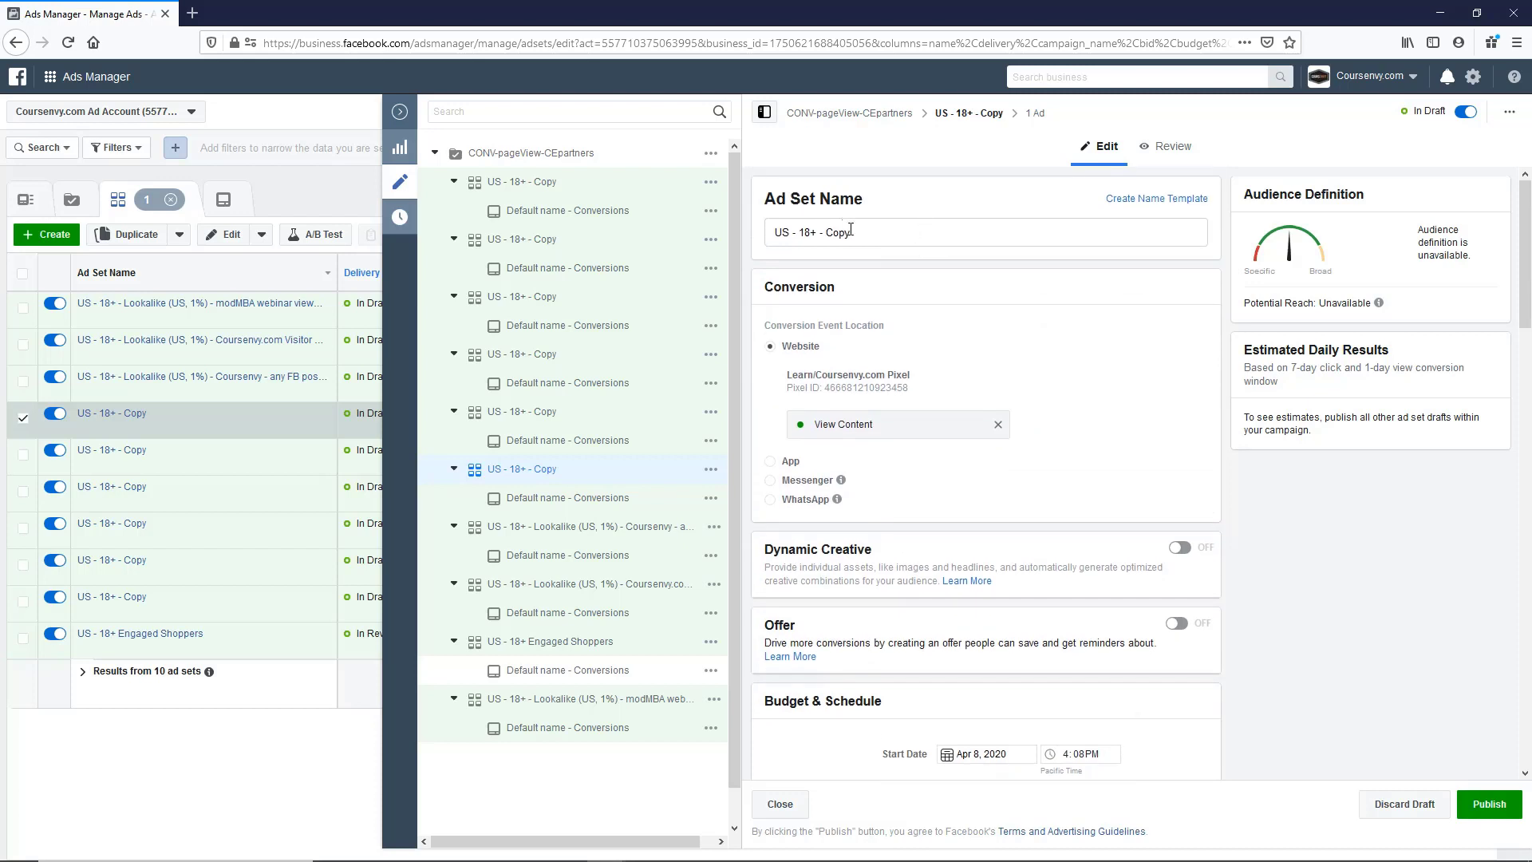
double_click(851, 232)
key("ctrl+v")
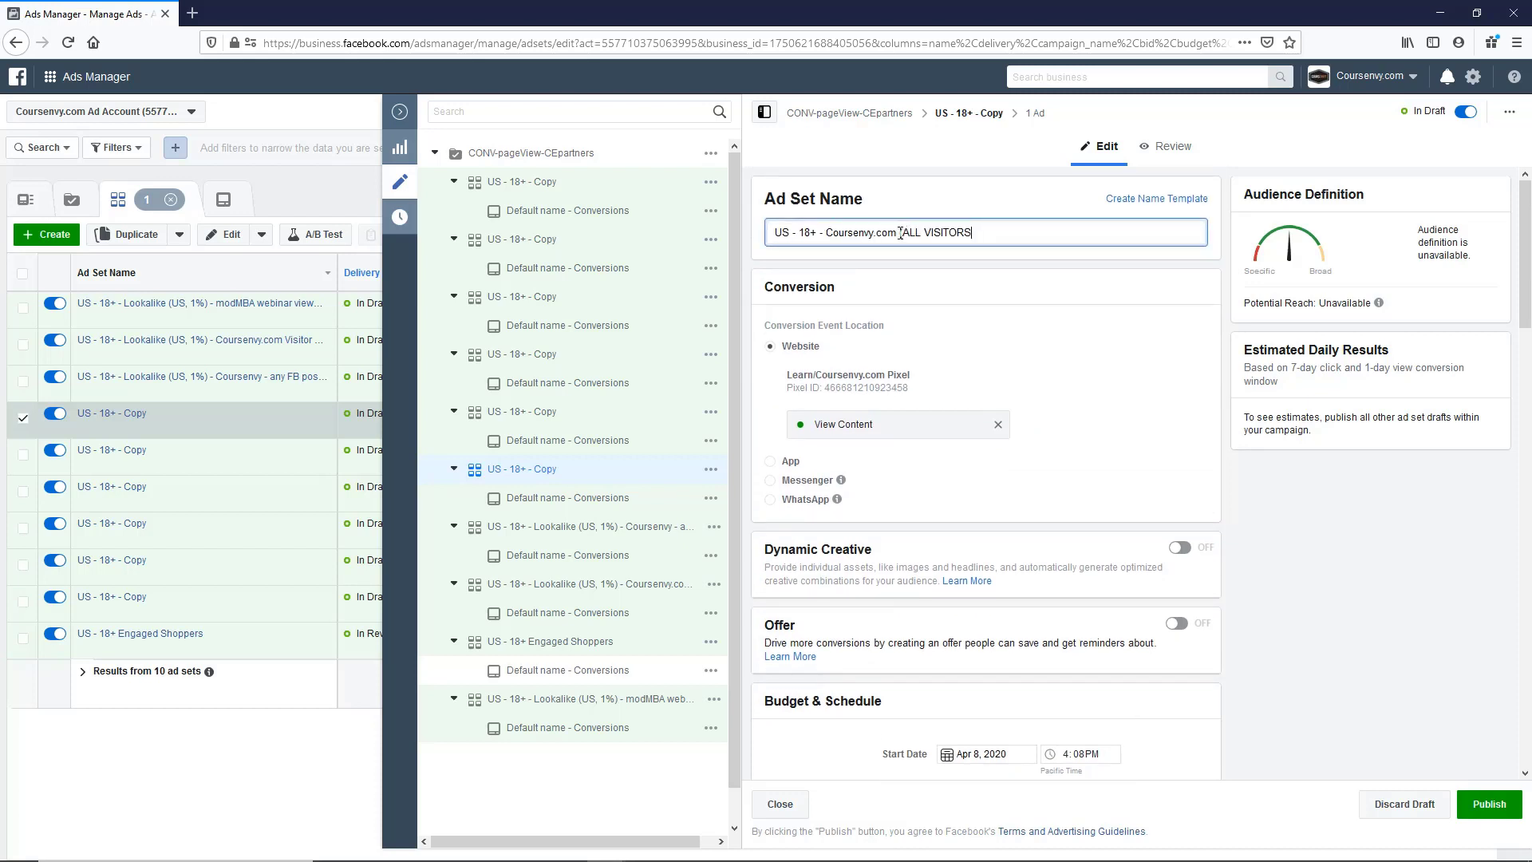
left_click_drag(902, 233, 897, 233)
key("Delete")
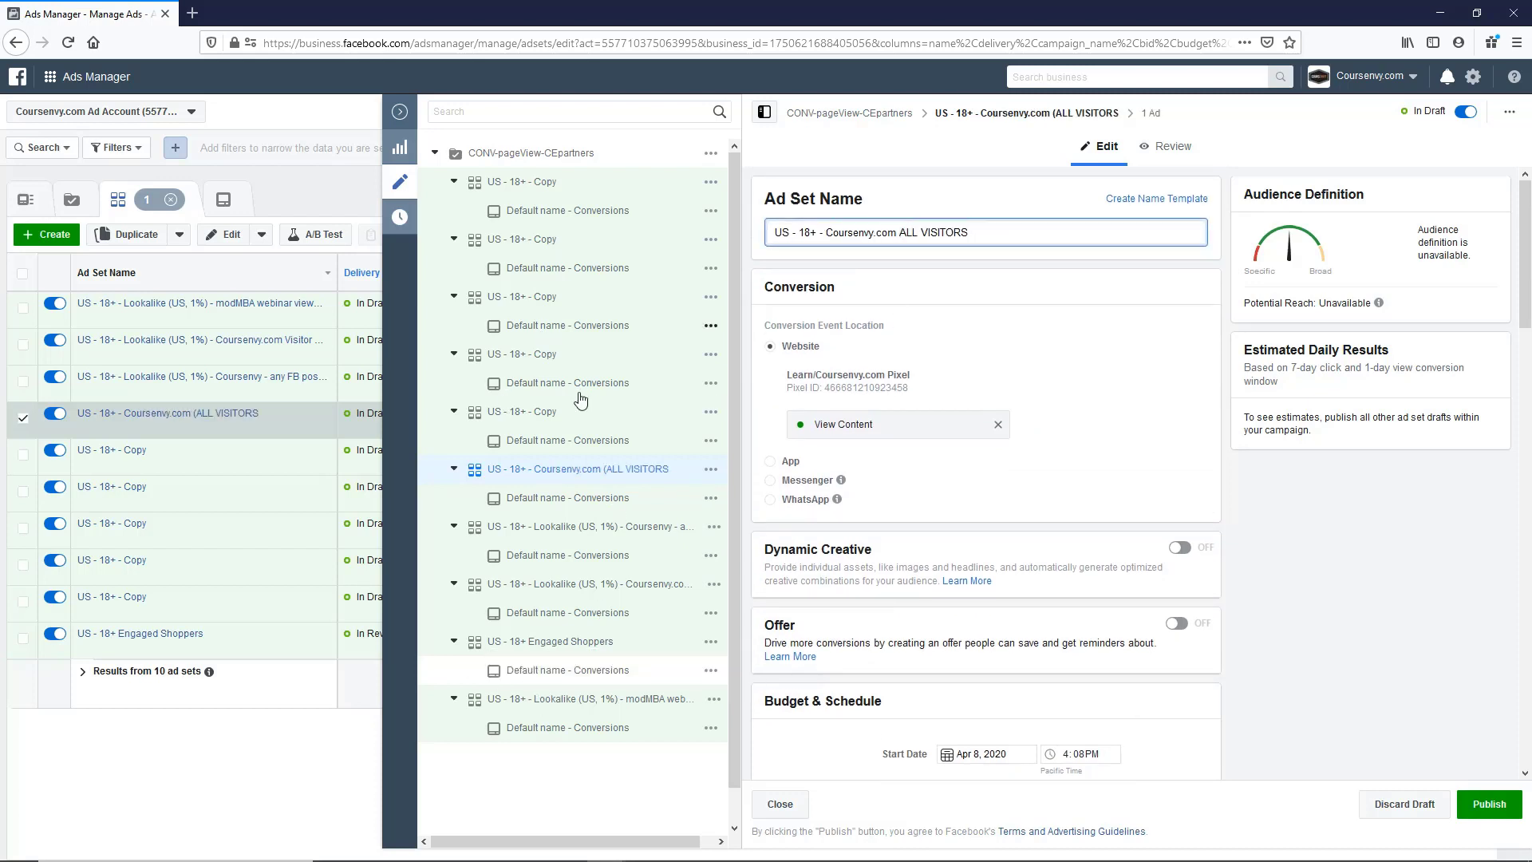
Open the fifth 'US - 18+ - Copy' ad set and check the audience notes in Notepad
left_click(522, 411)
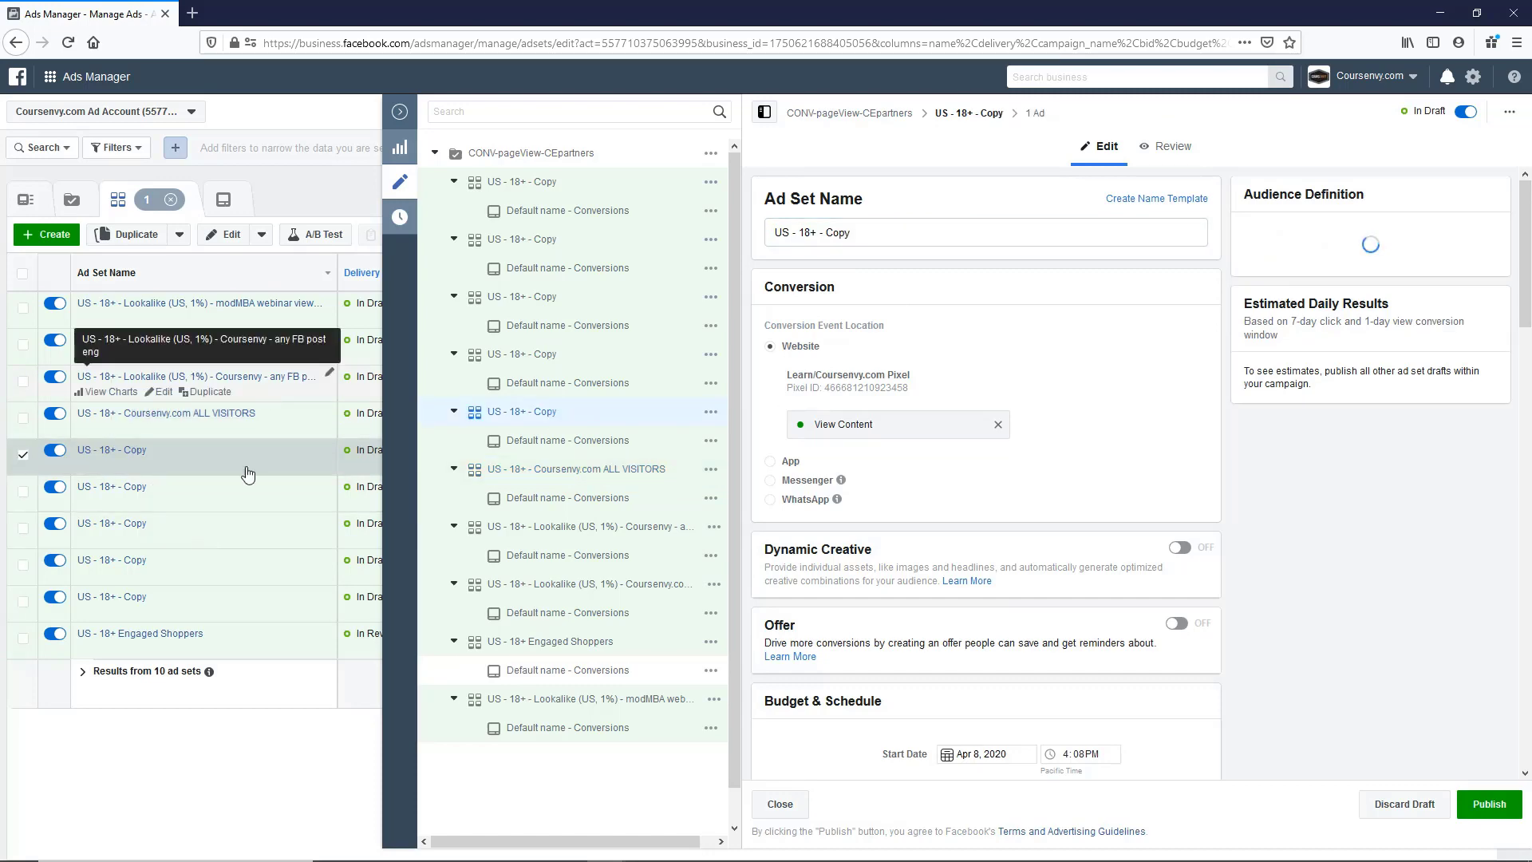
scroll(1069, 601, "down", 5)
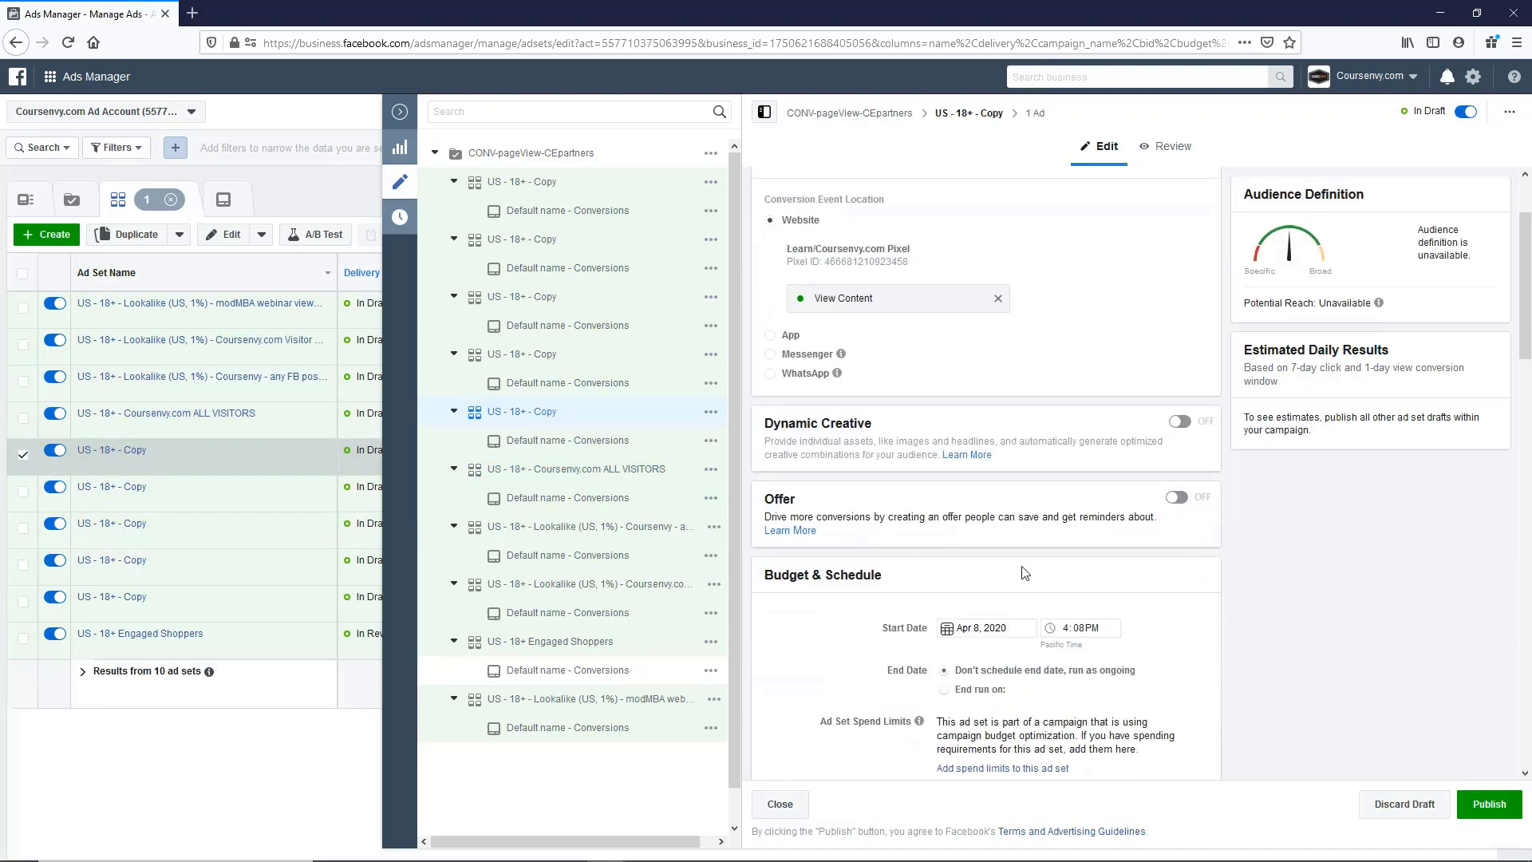
scroll(1018, 539, "down", 5)
scroll(974, 439, "down", 3)
key("alt+Tab")
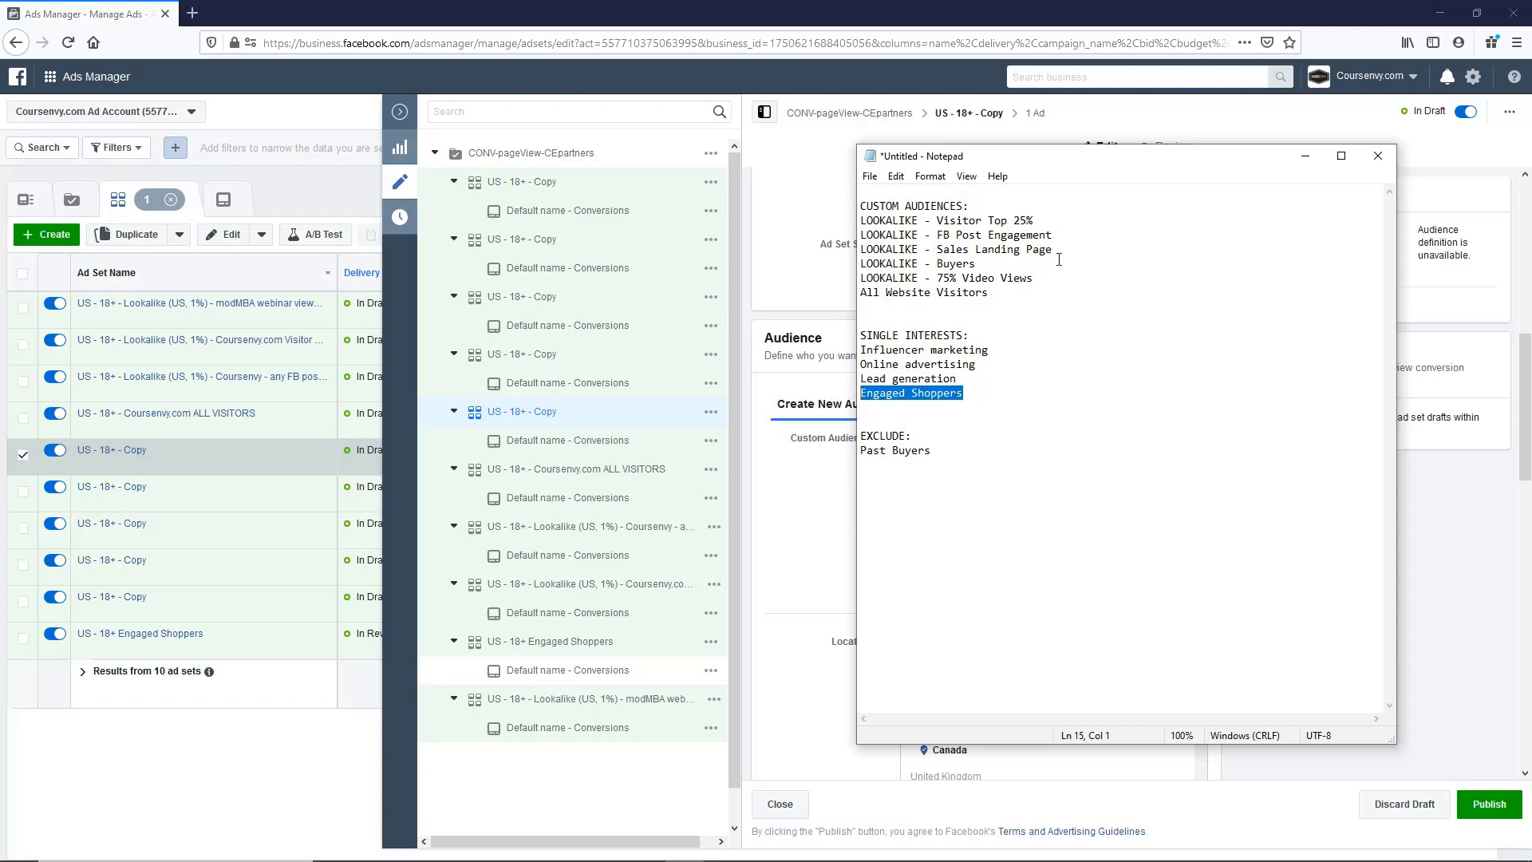
Include the Lookalike (AU, CA and 4 others) modMBA sales landing page audience
left_click(795, 508)
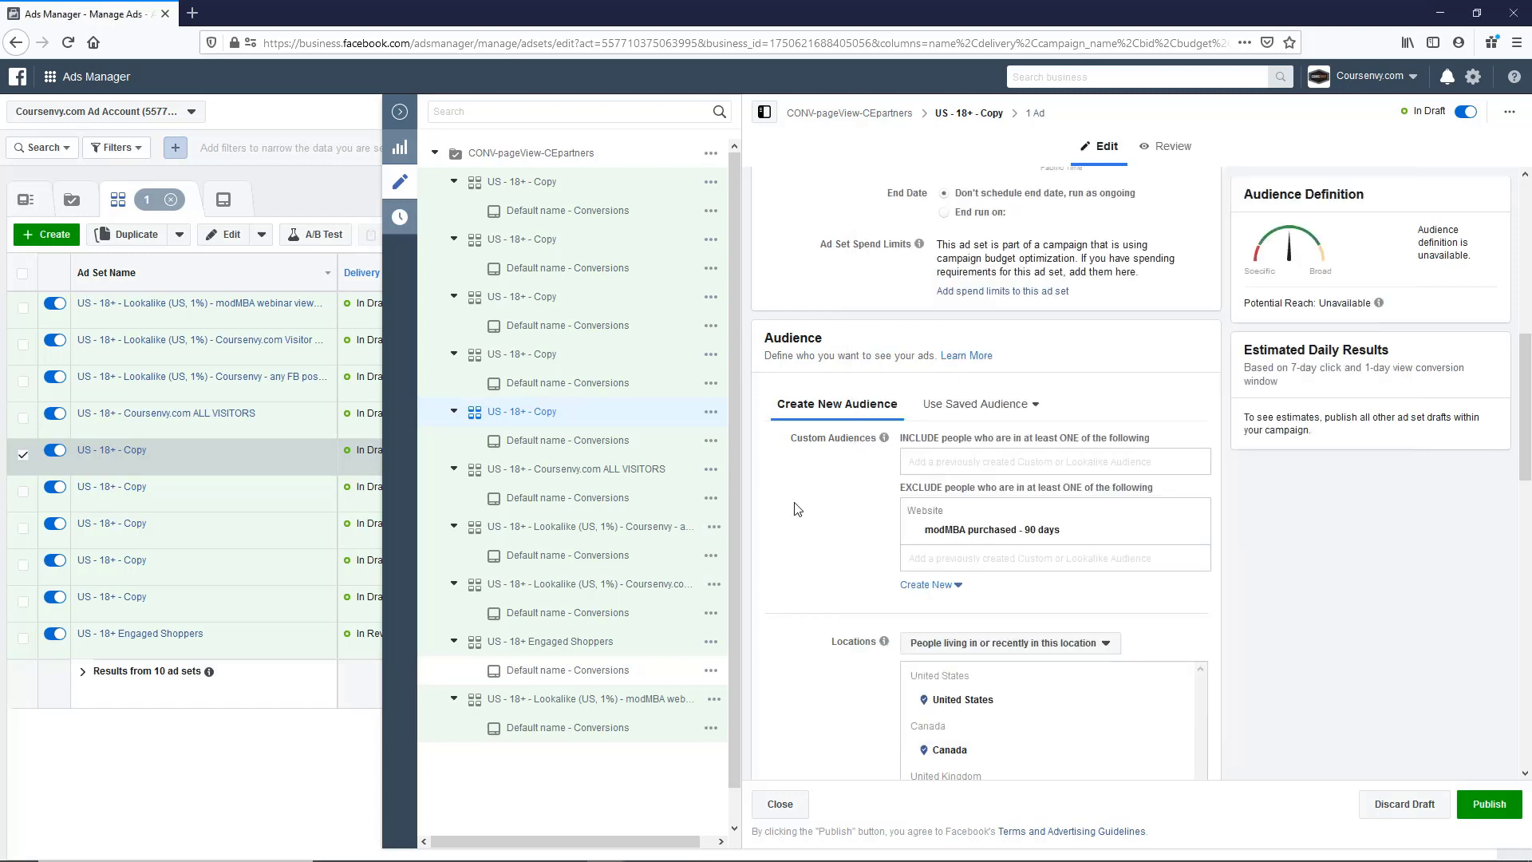
left_click(955, 463)
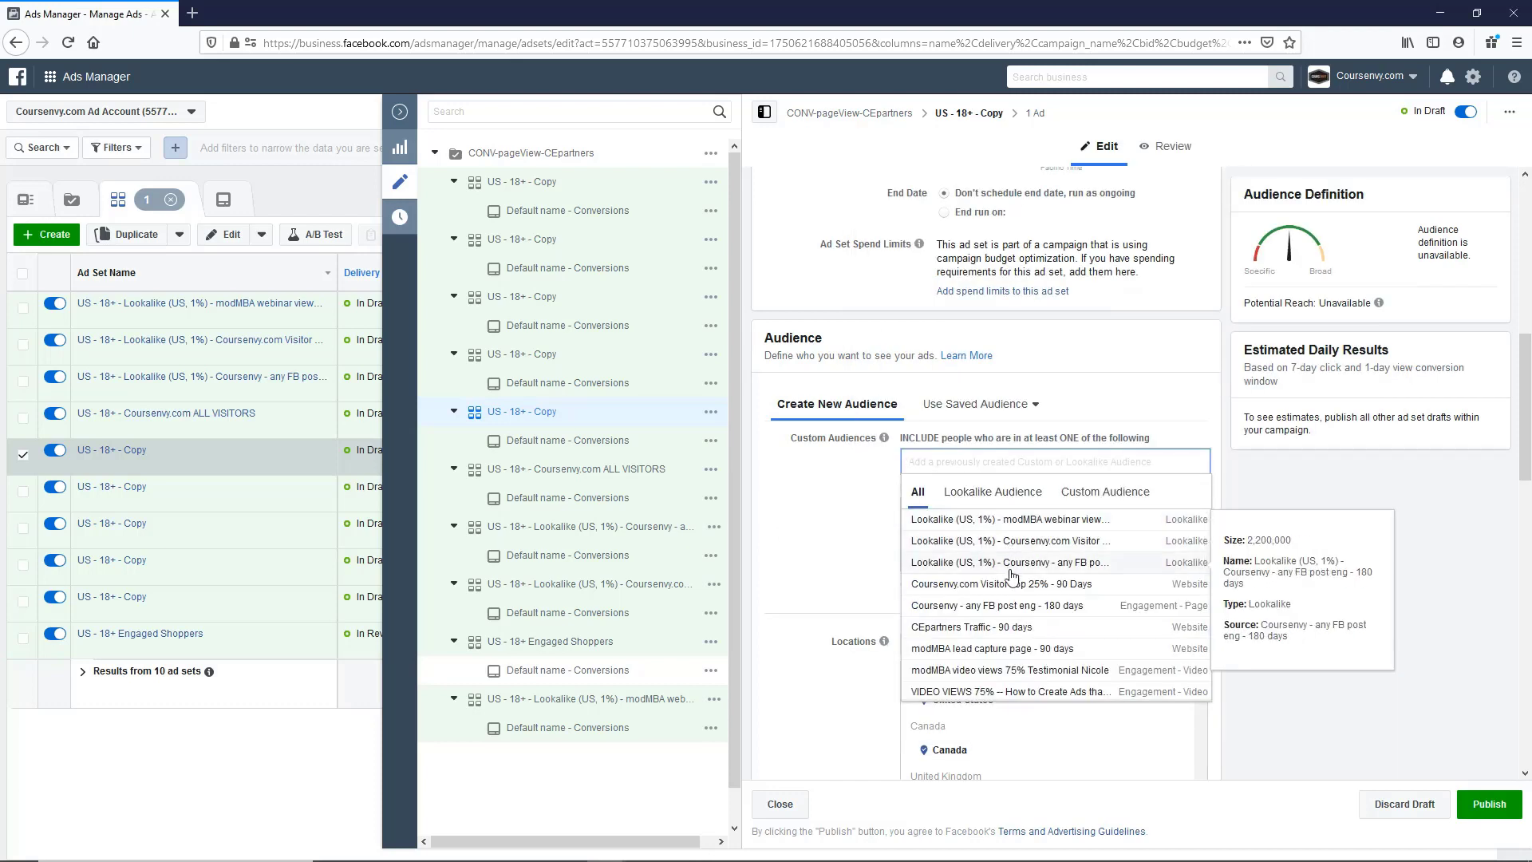
scroll(1012, 577, "down", 3)
scroll(1006, 599, "down", 2)
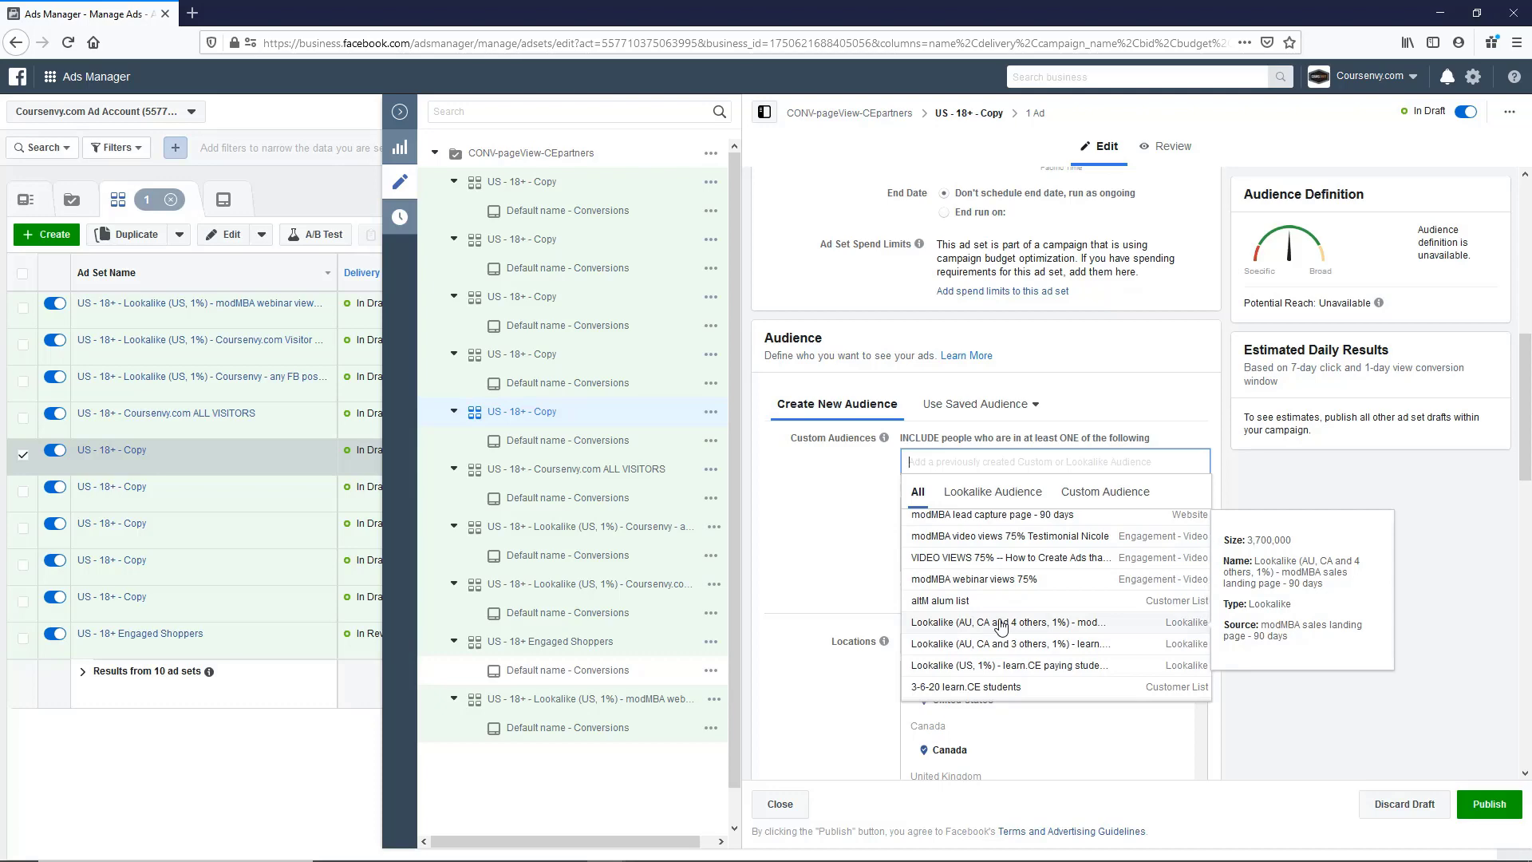
left_click(1001, 625)
Name the ad set after that modMBA lookalike and remove the Engaged Shoppers targeting
left_click_drag(1092, 484, 982, 495)
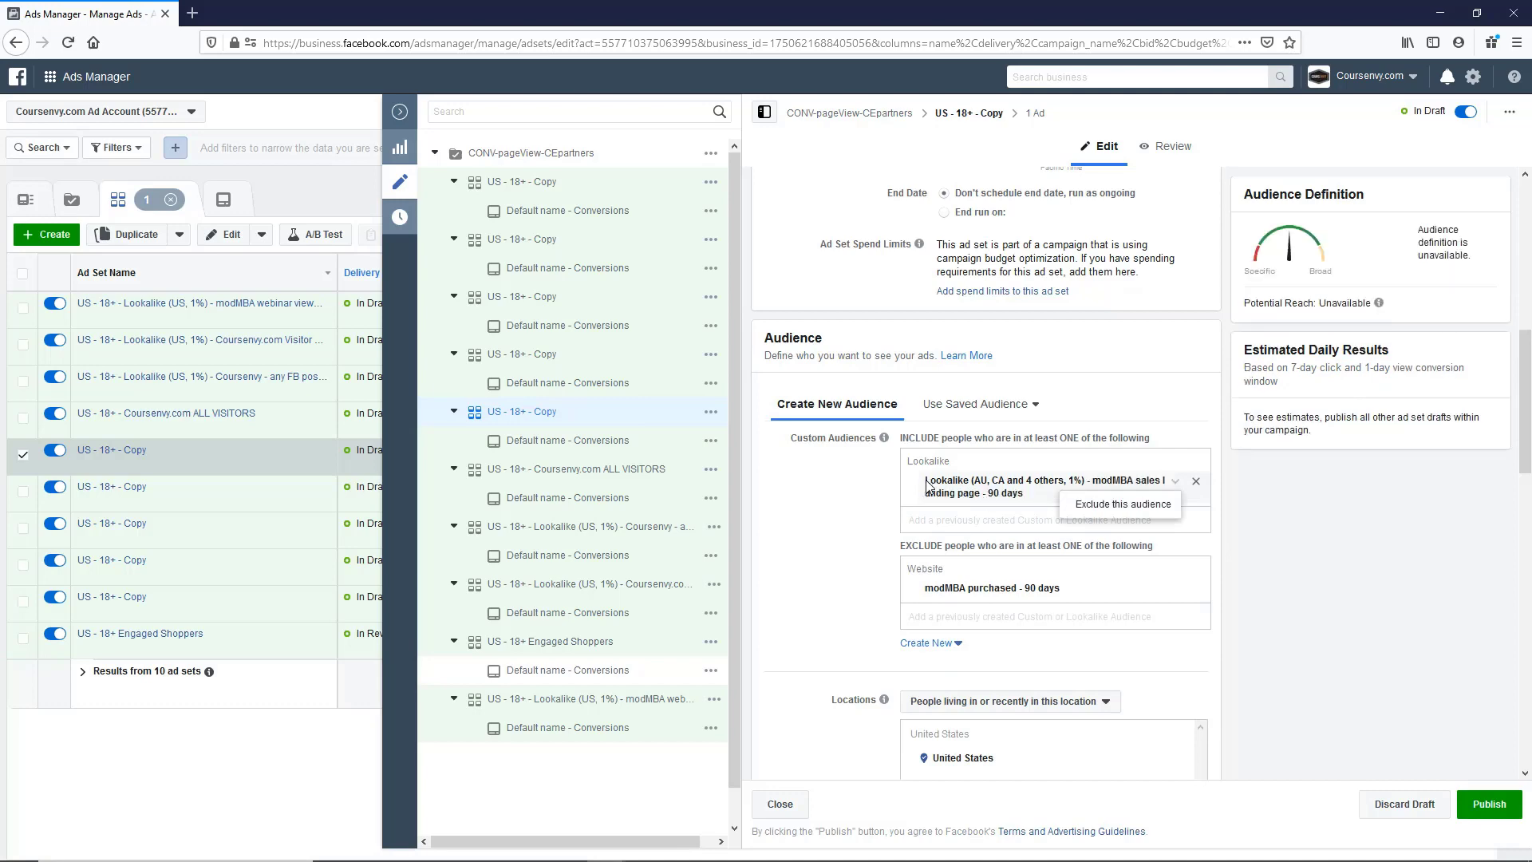
left_click_drag(925, 483, 1167, 484)
key("ctrl+c")
scroll(847, 568, "up", 10)
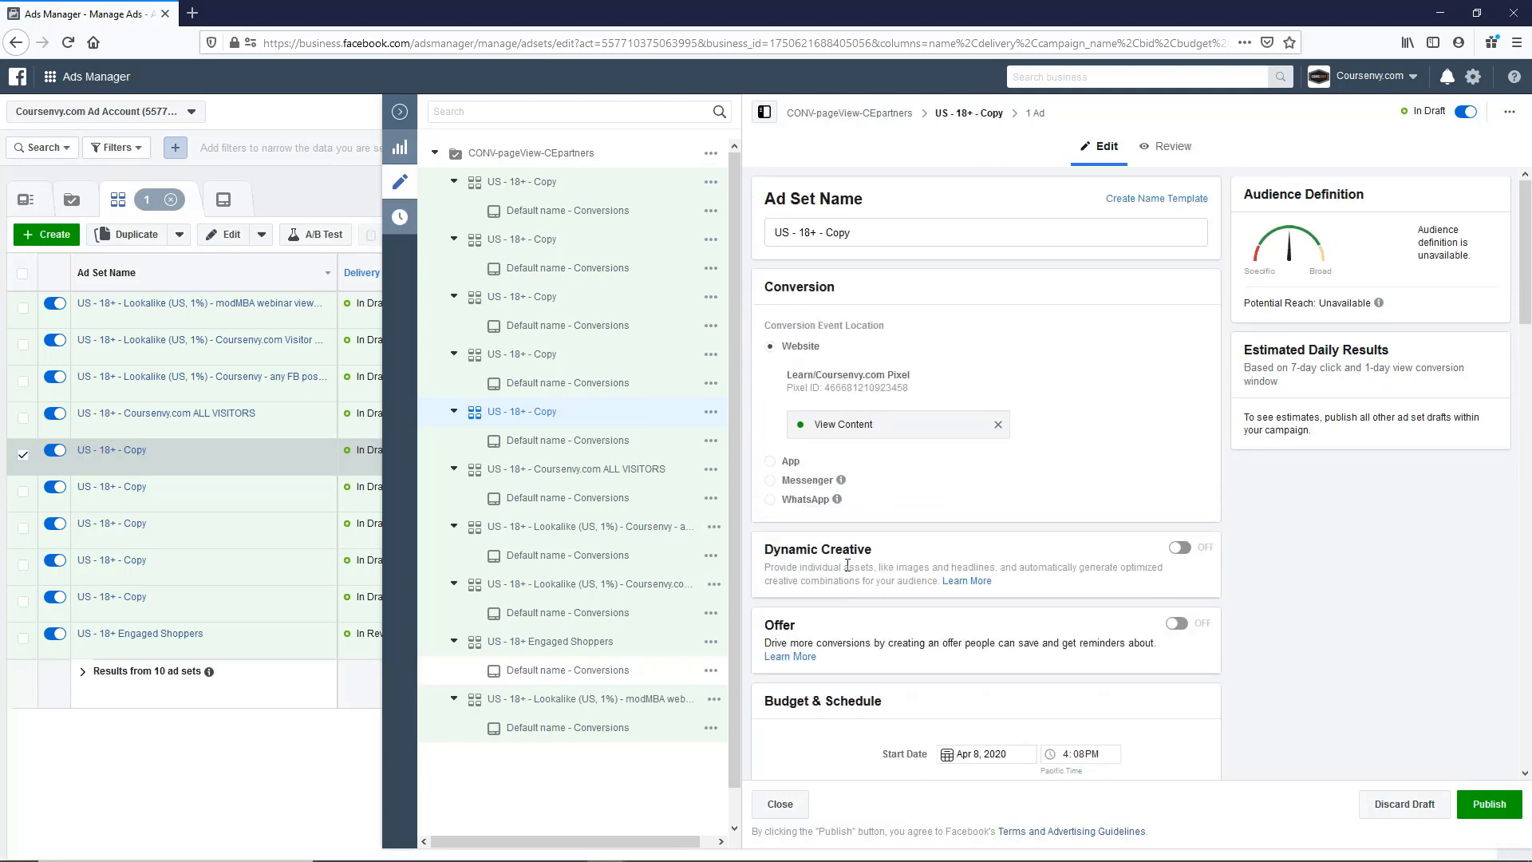
double_click(838, 232)
key("ctrl+v")
scroll(917, 548, "down", 1)
scroll(918, 548, "down", 5)
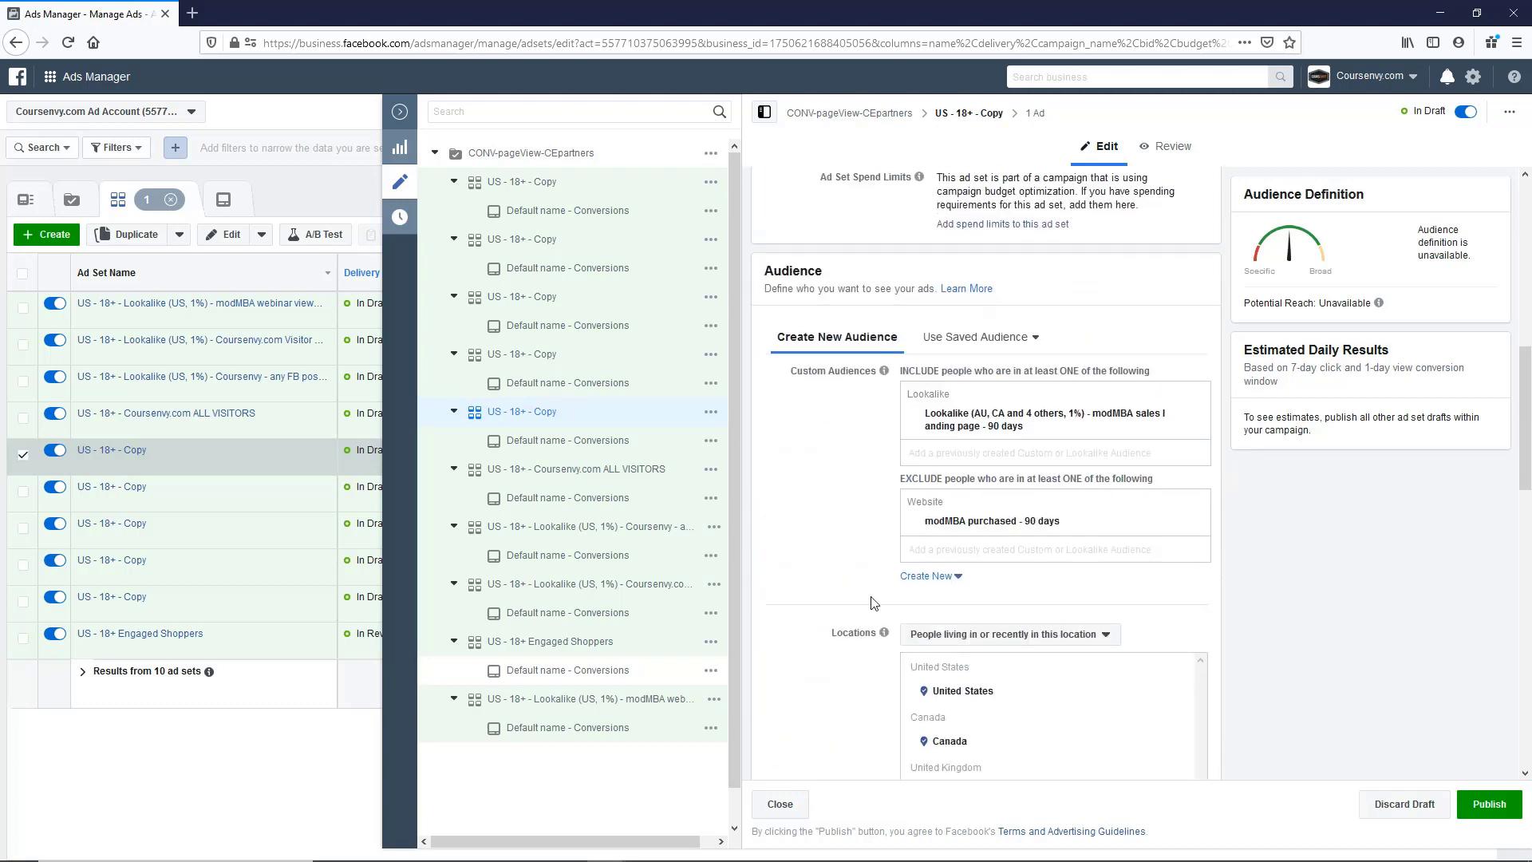
scroll(917, 548, "down", 5)
scroll(917, 549, "down", 3)
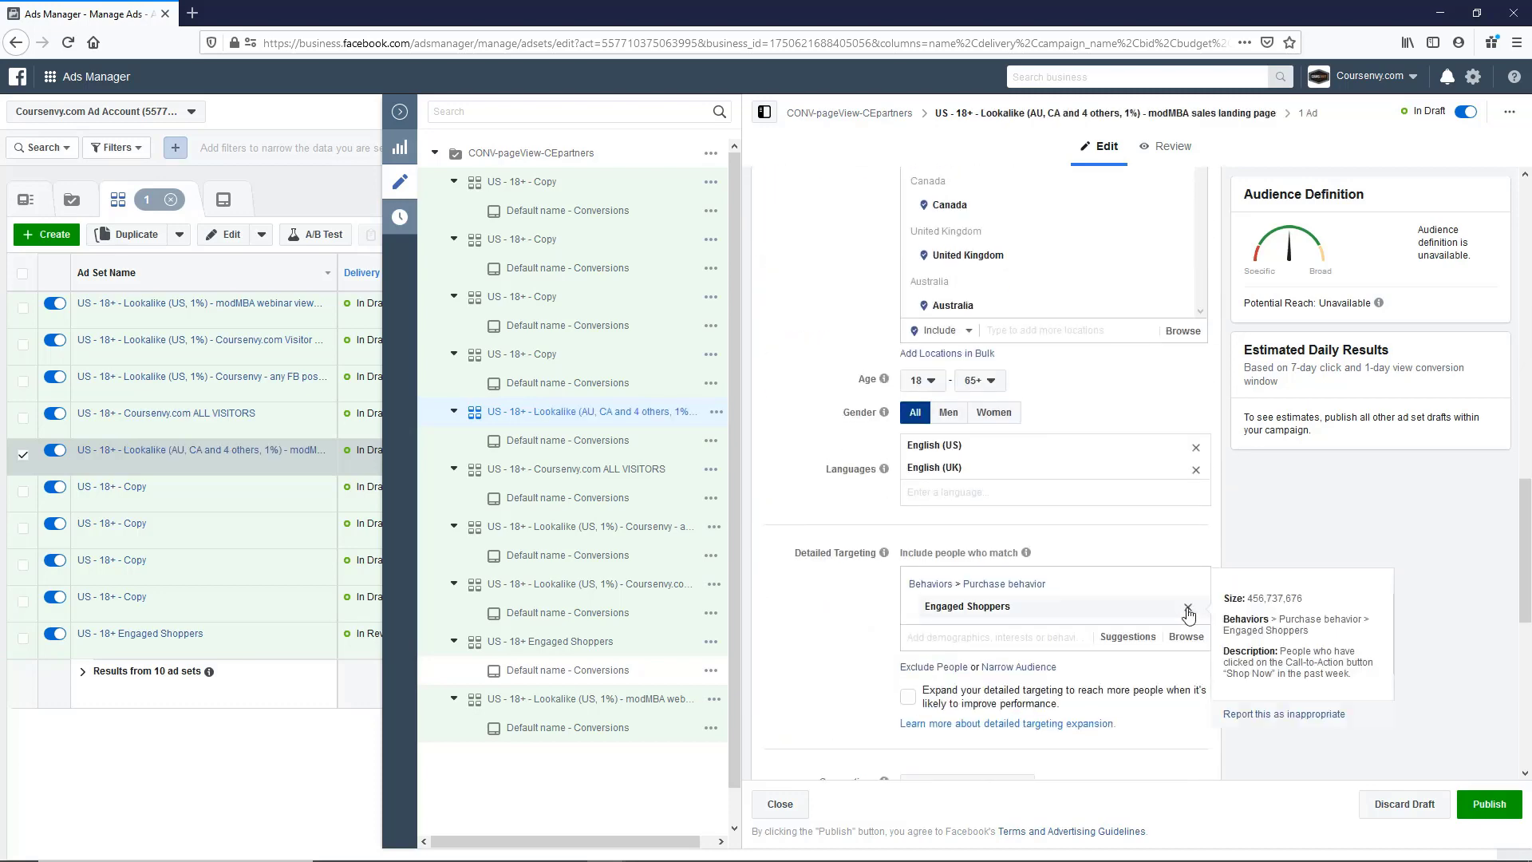
left_click(1188, 610)
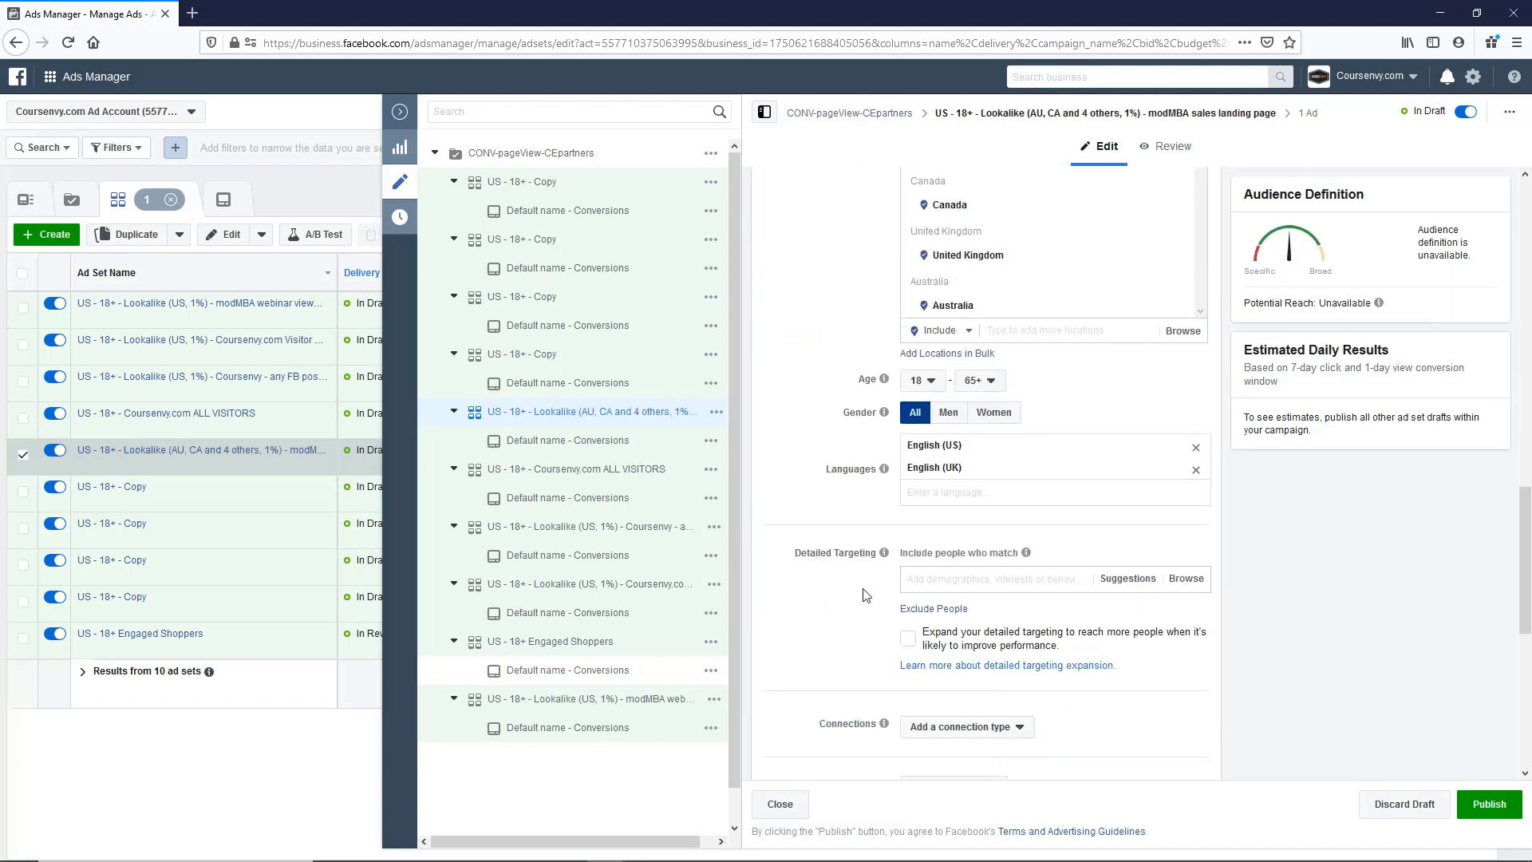
scroll(865, 595, "up", 4)
scroll(865, 594, "up", 4)
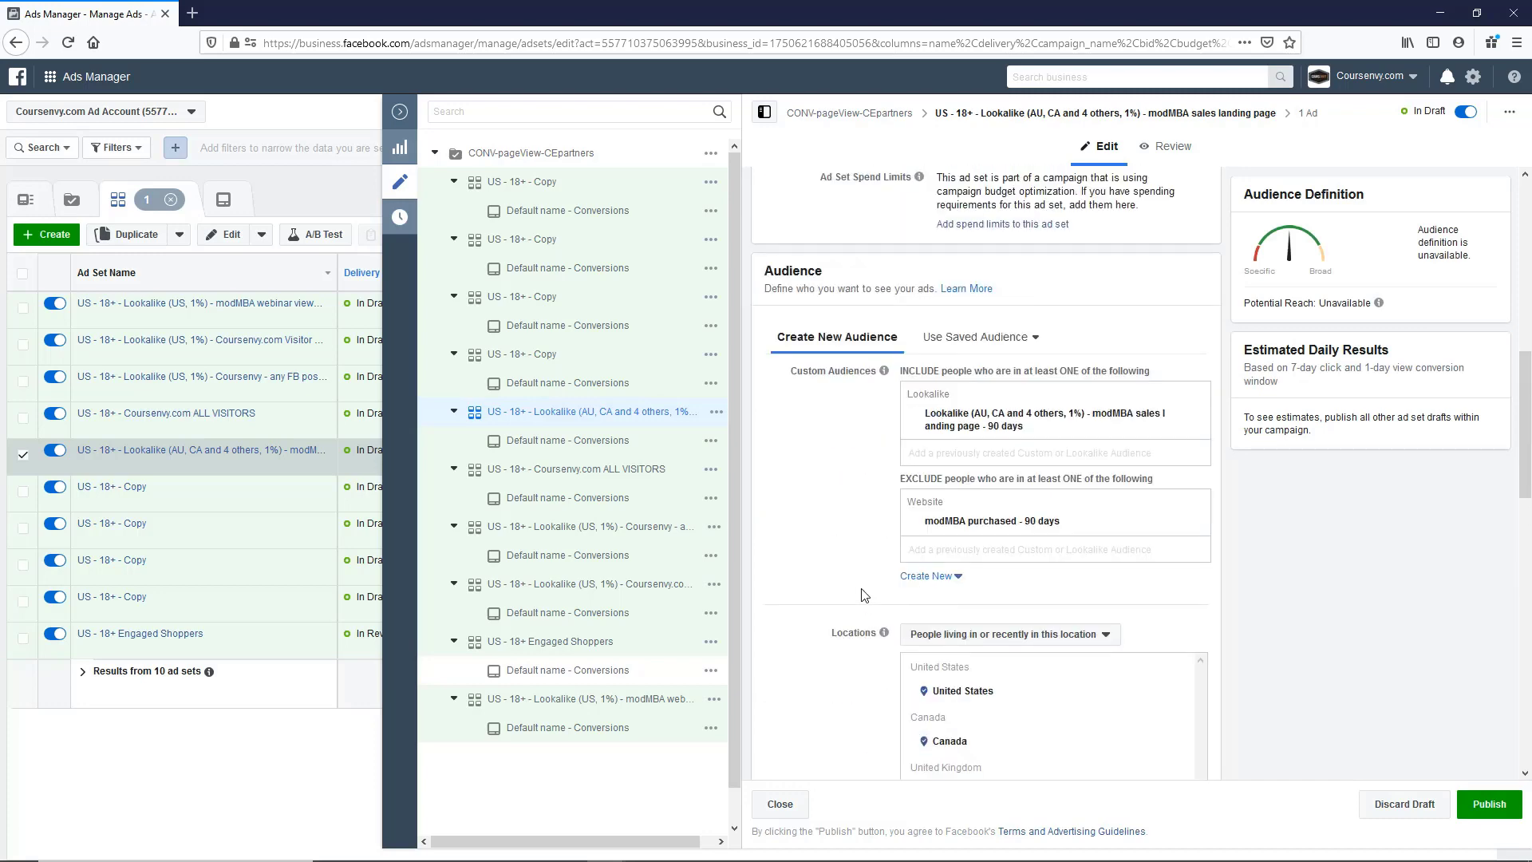
Add the US and the AU, CA learn.CE paying students lookalikes to the next copy
left_click(546, 354)
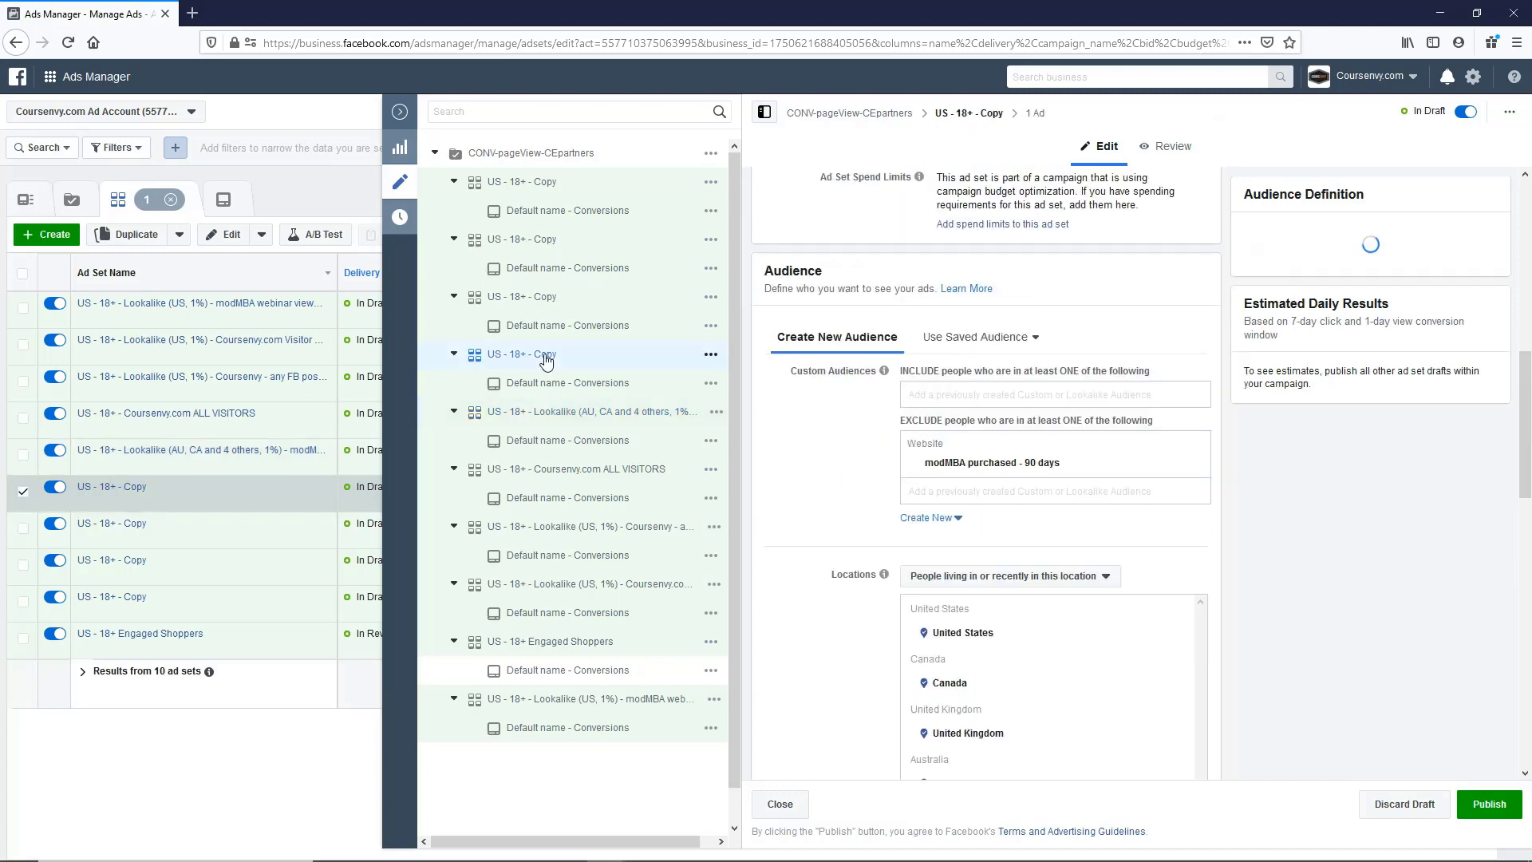
left_click(966, 392)
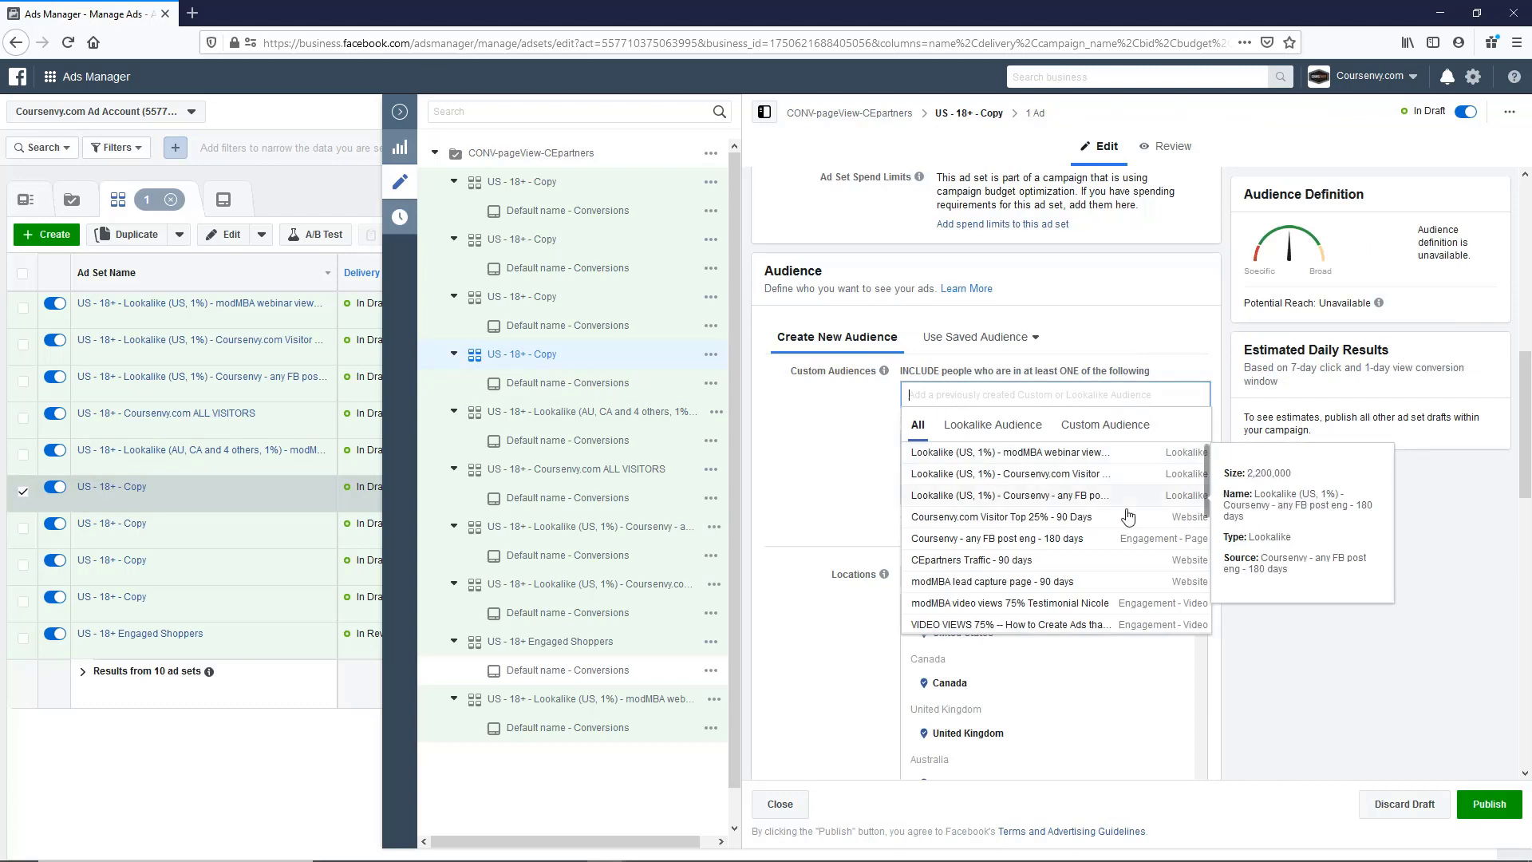
scroll(1054, 527, "down", 4)
scroll(1073, 551, "up", 2)
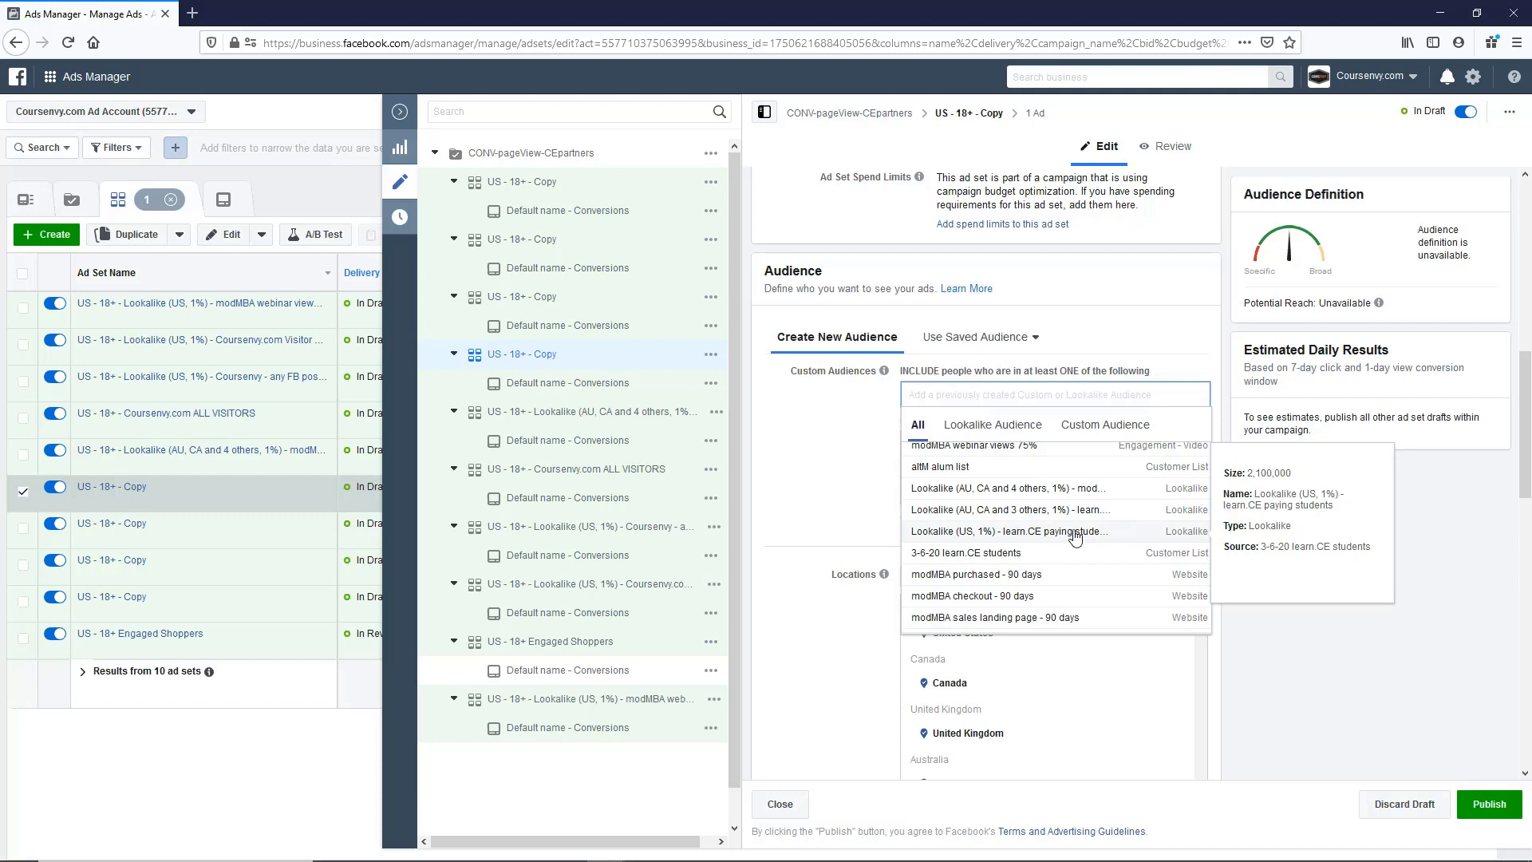
left_click(1075, 532)
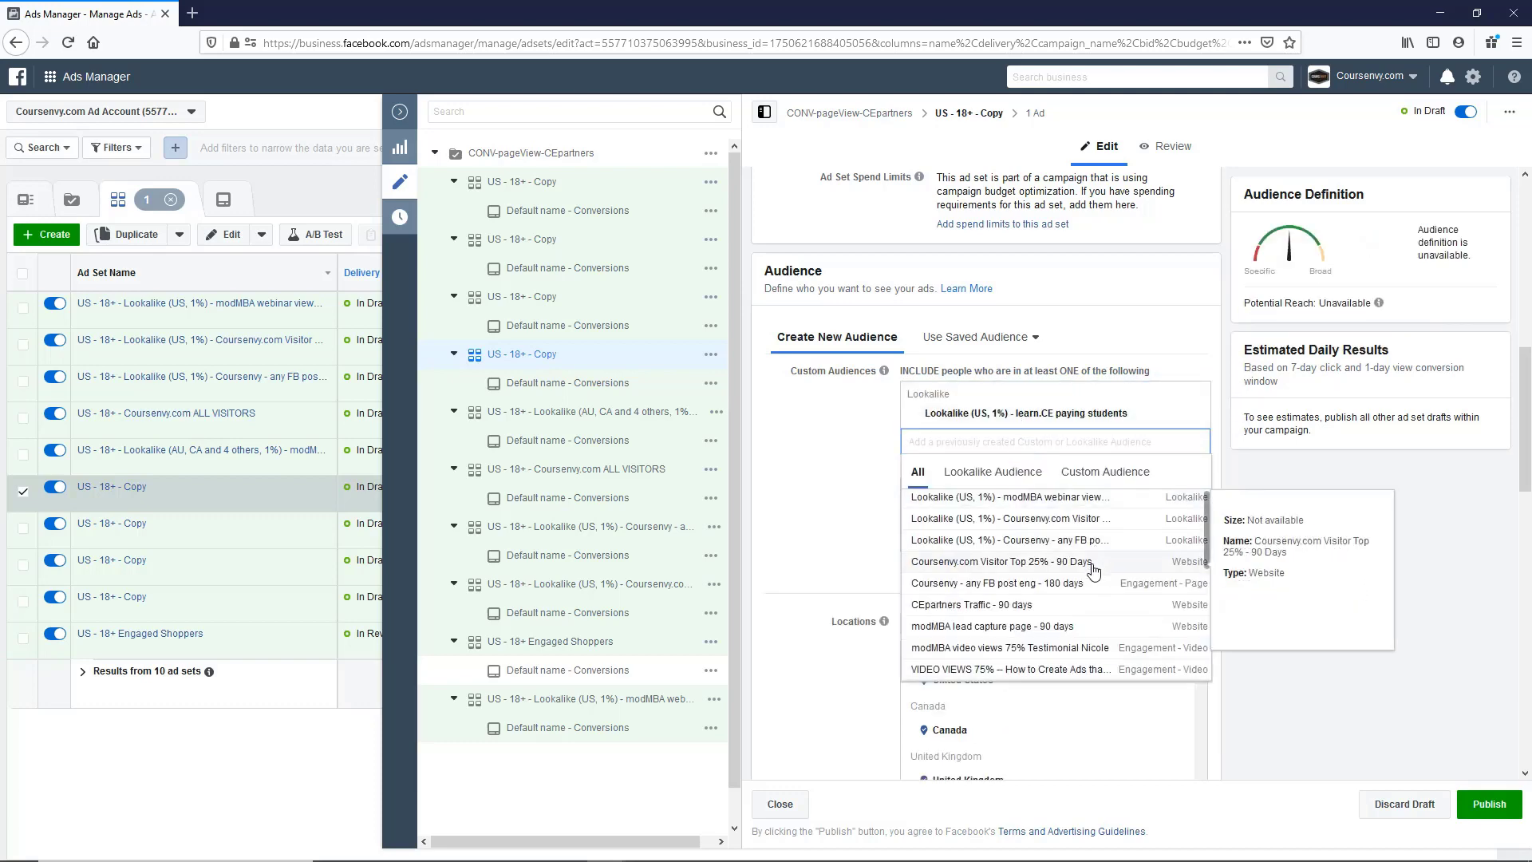
scroll(1077, 551, "down", 3)
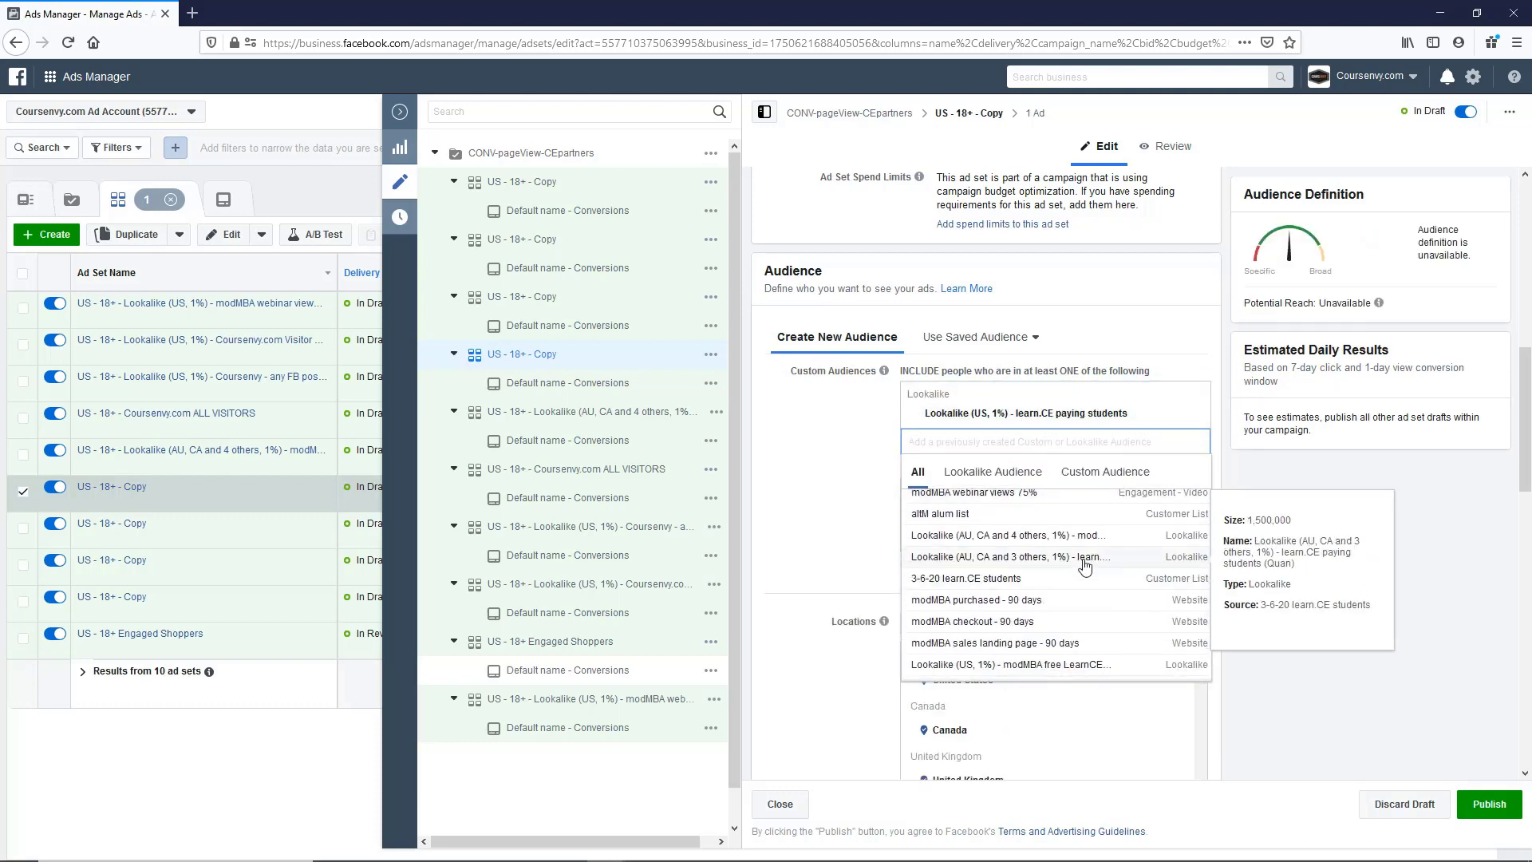
left_click(1085, 558)
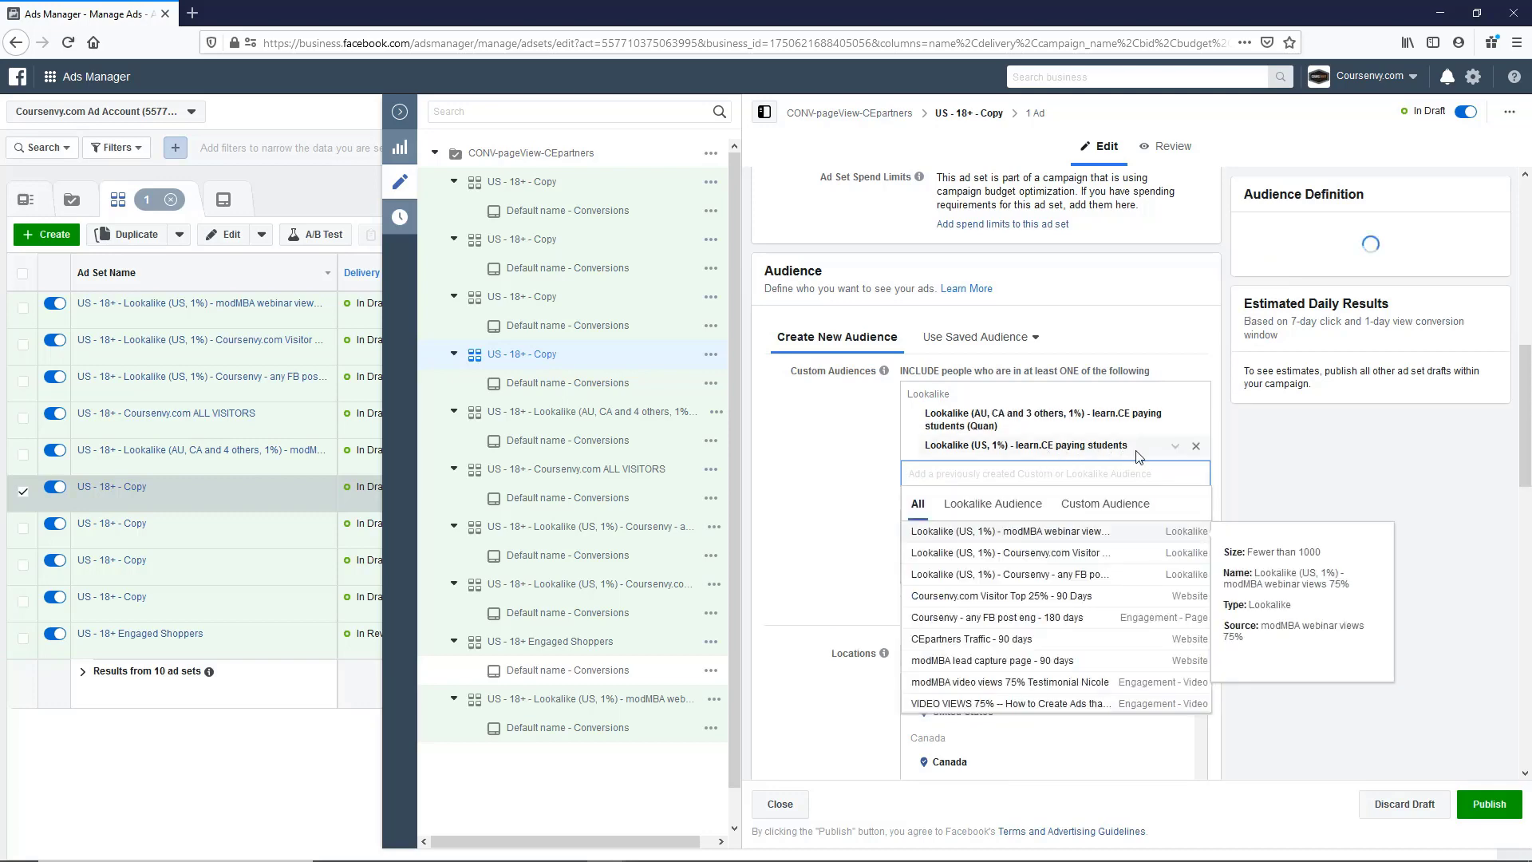
left_click_drag(926, 446, 1128, 449)
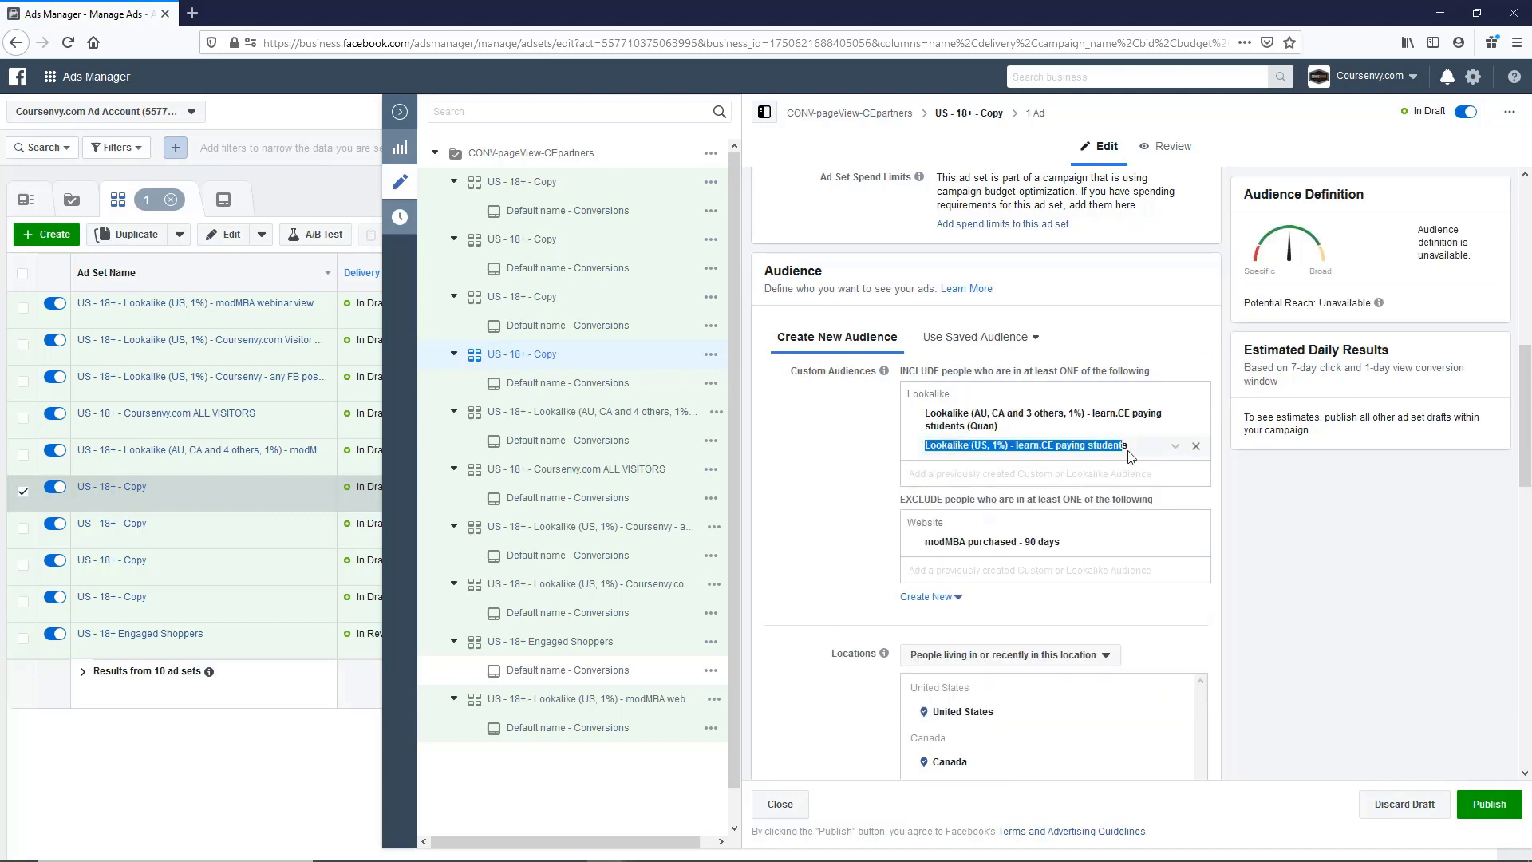
scroll(1019, 480, "up", 10)
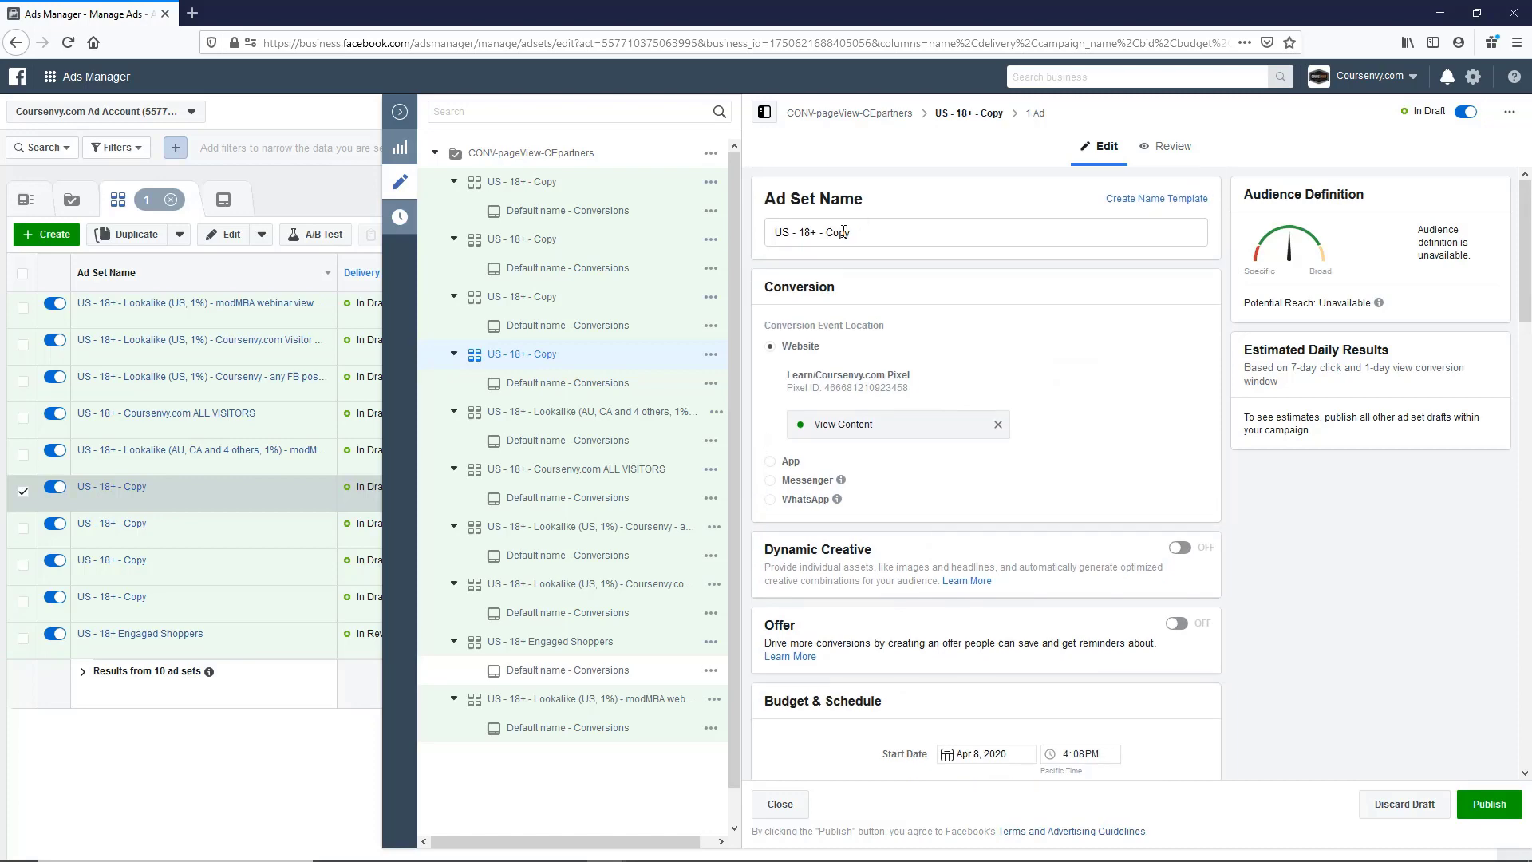
Rename the ad set after the US learn.CE paying students lookalike and drop Engaged Shoppers
double_click(842, 232)
key("ctrl+v")
scroll(1017, 479, "down", 10)
scroll(1077, 538, "down", 5)
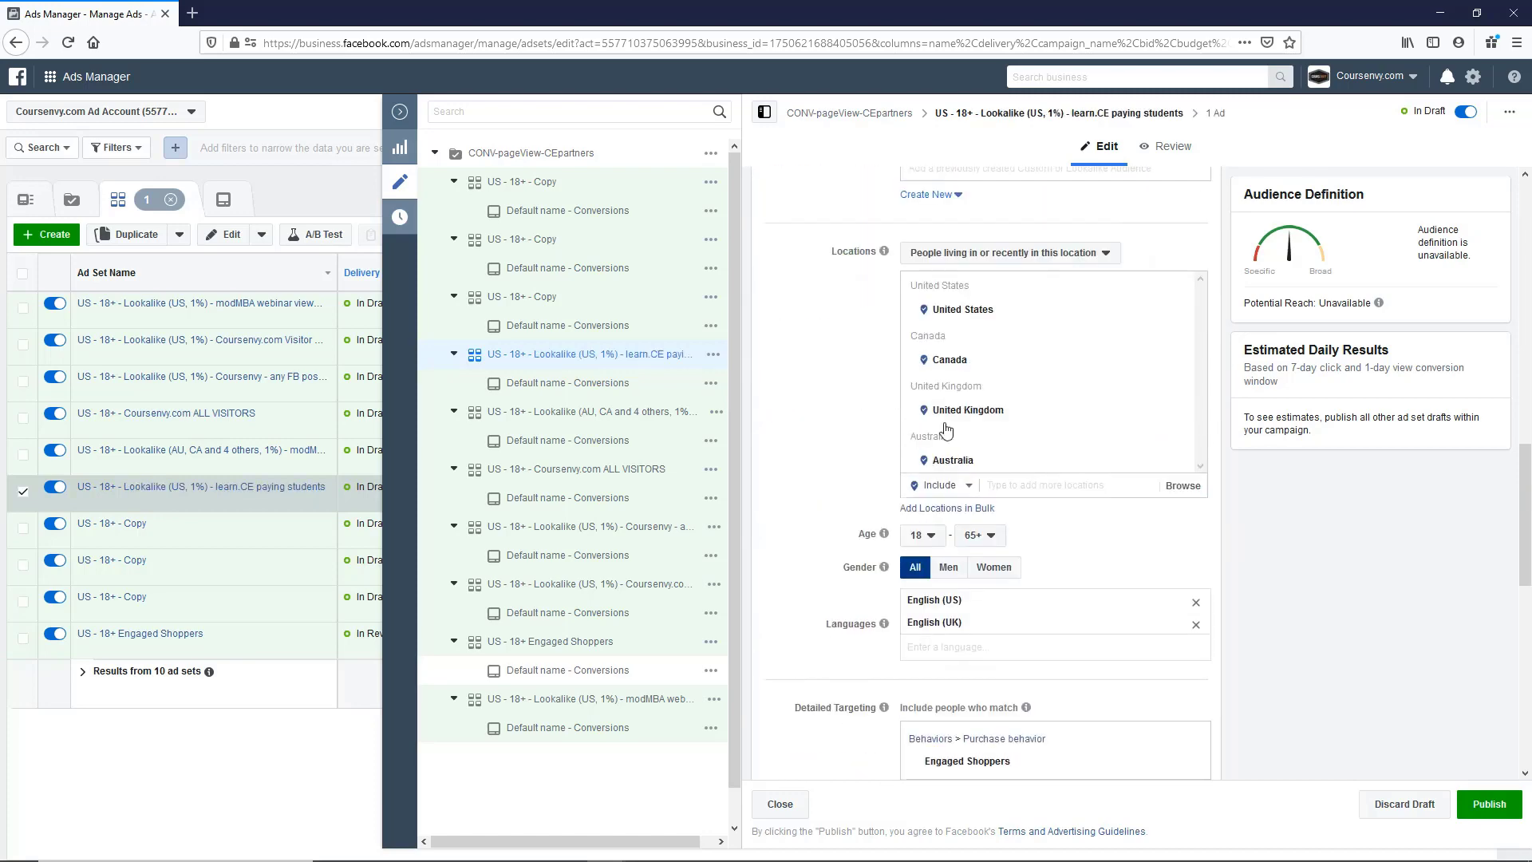
scroll(1106, 563, "down", 3)
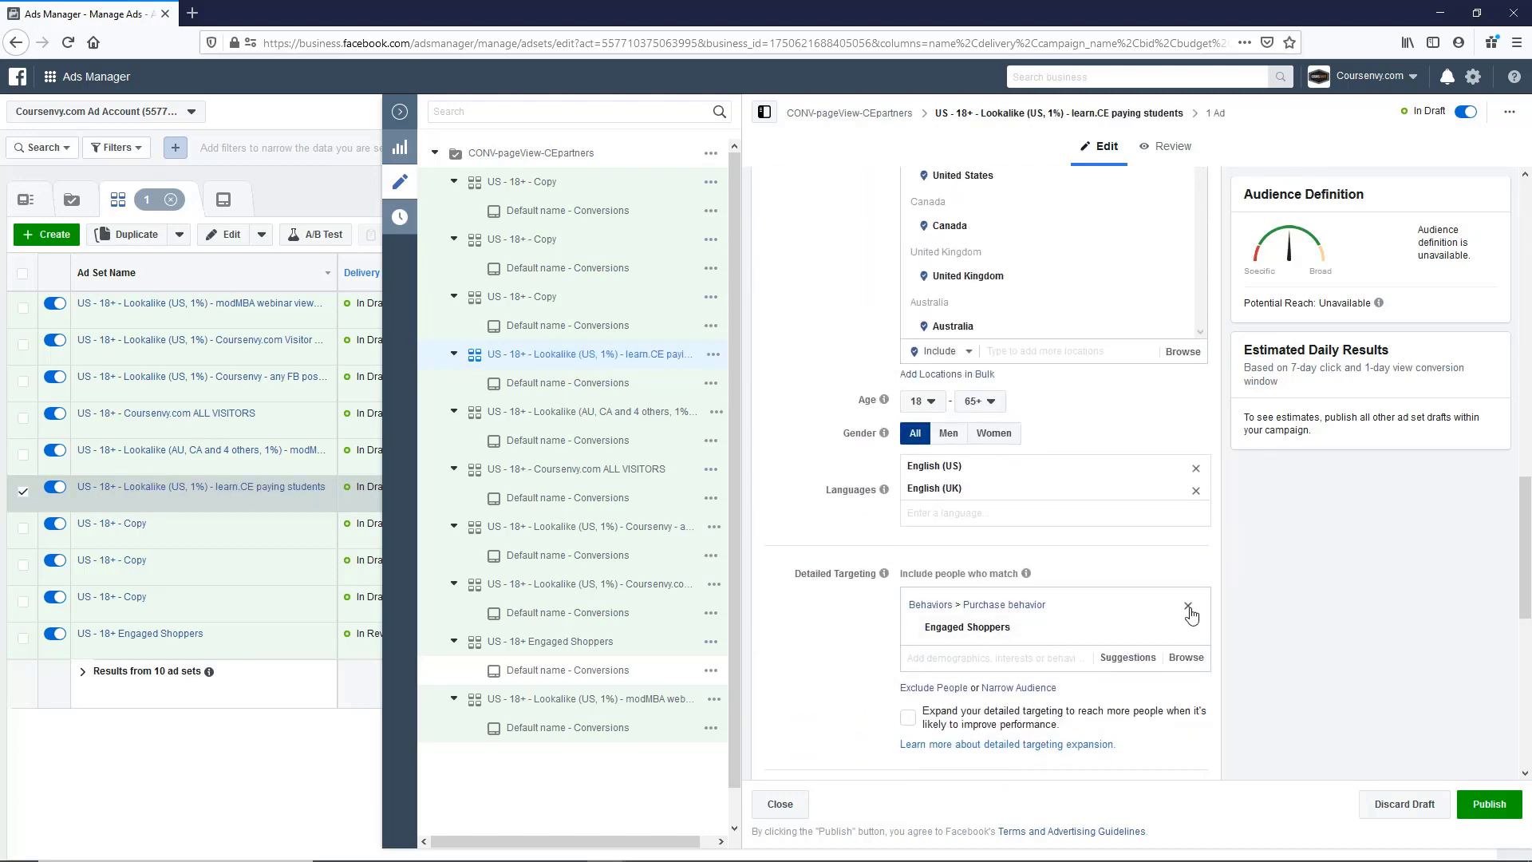
left_click(1191, 610)
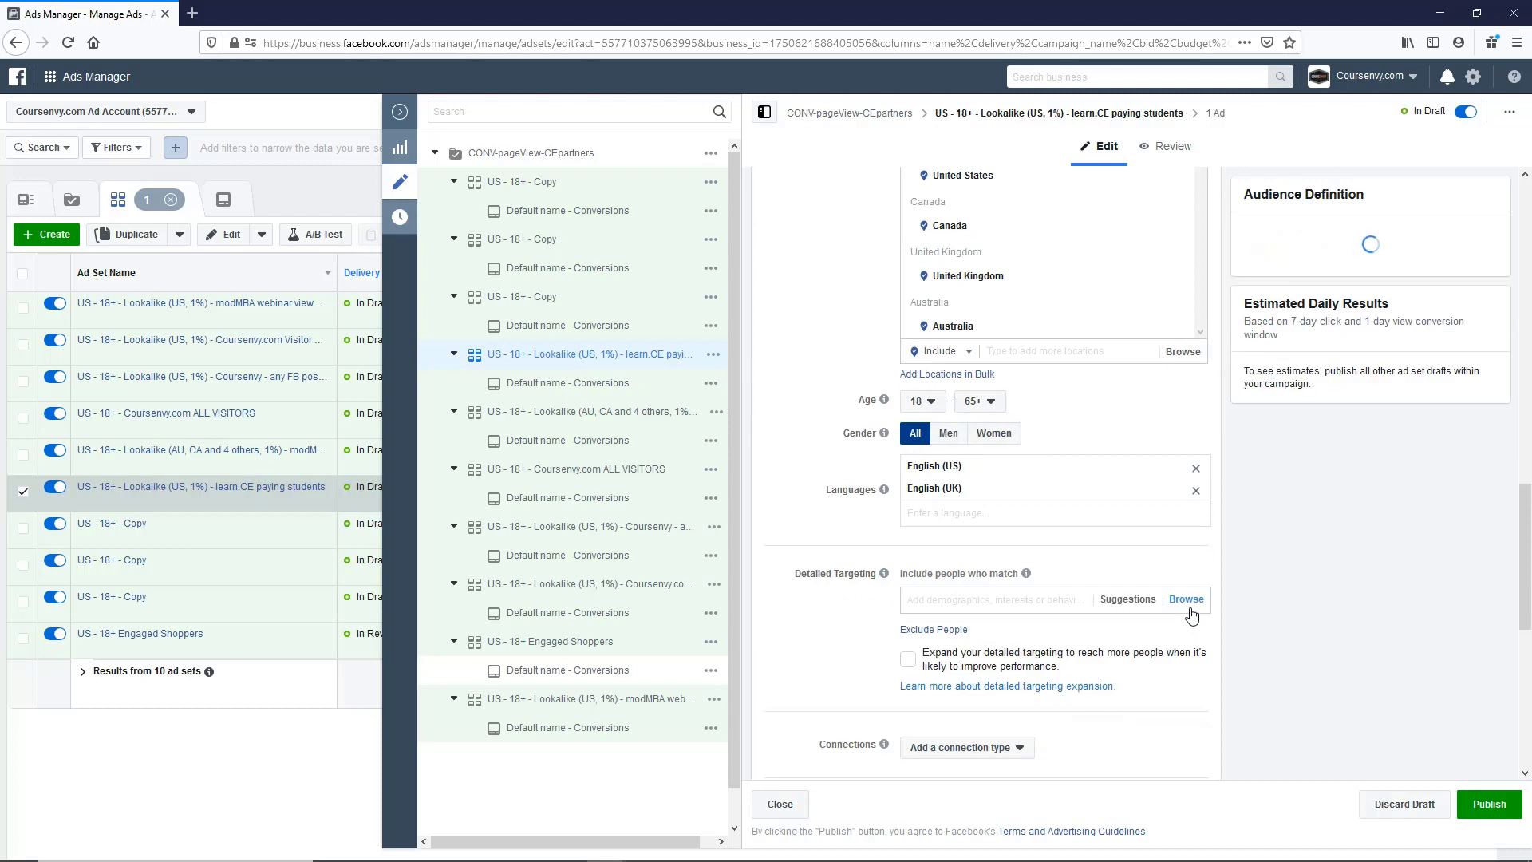
left_click(571, 415)
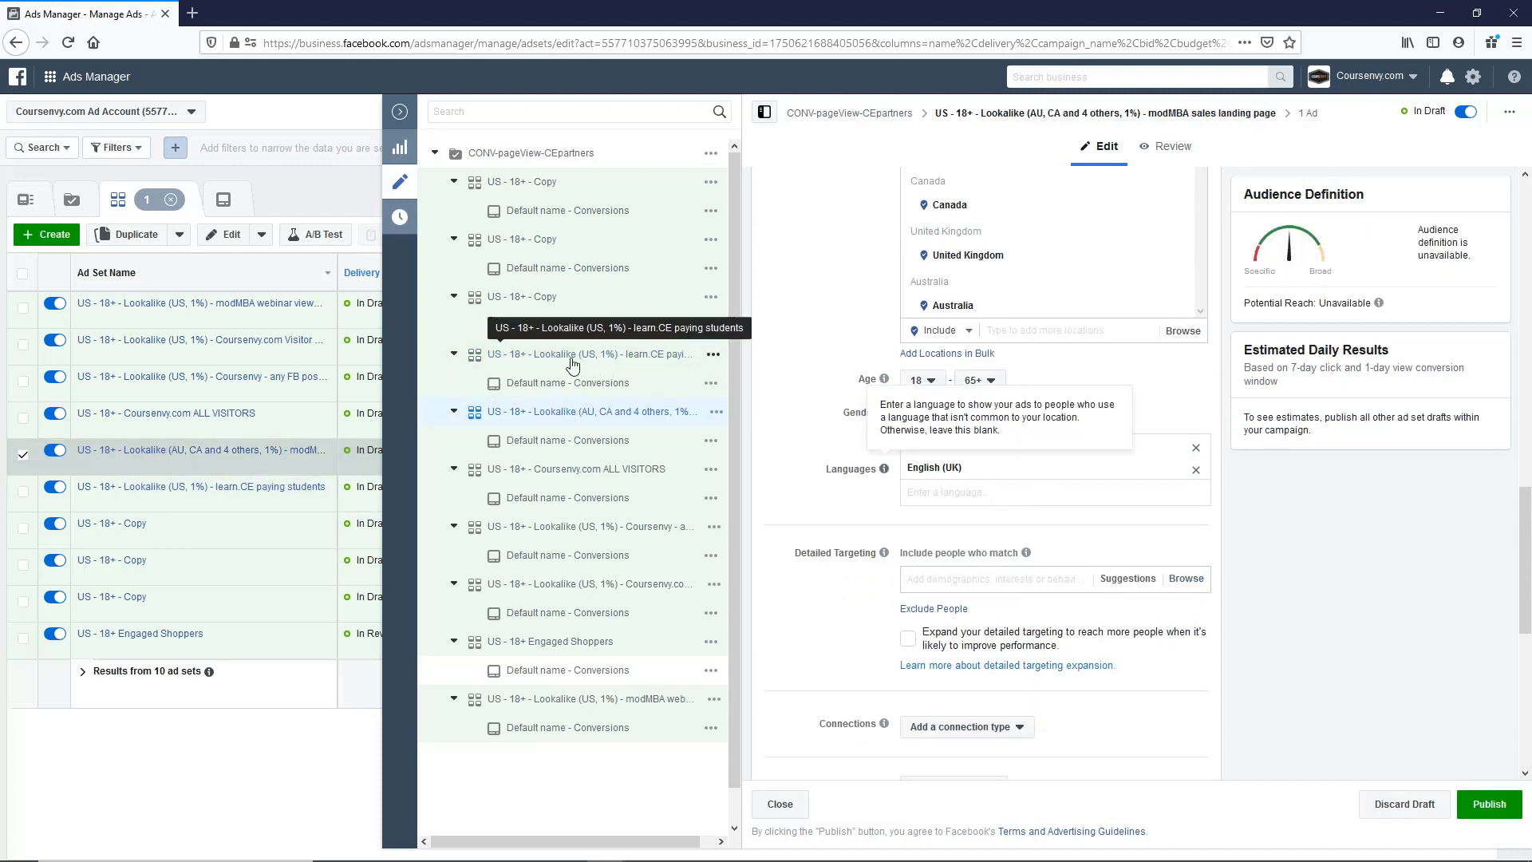
Open the next copy and select 'Influencer marketing' under SINGLE INTERESTS in the Notepad notes
left_click(527, 296)
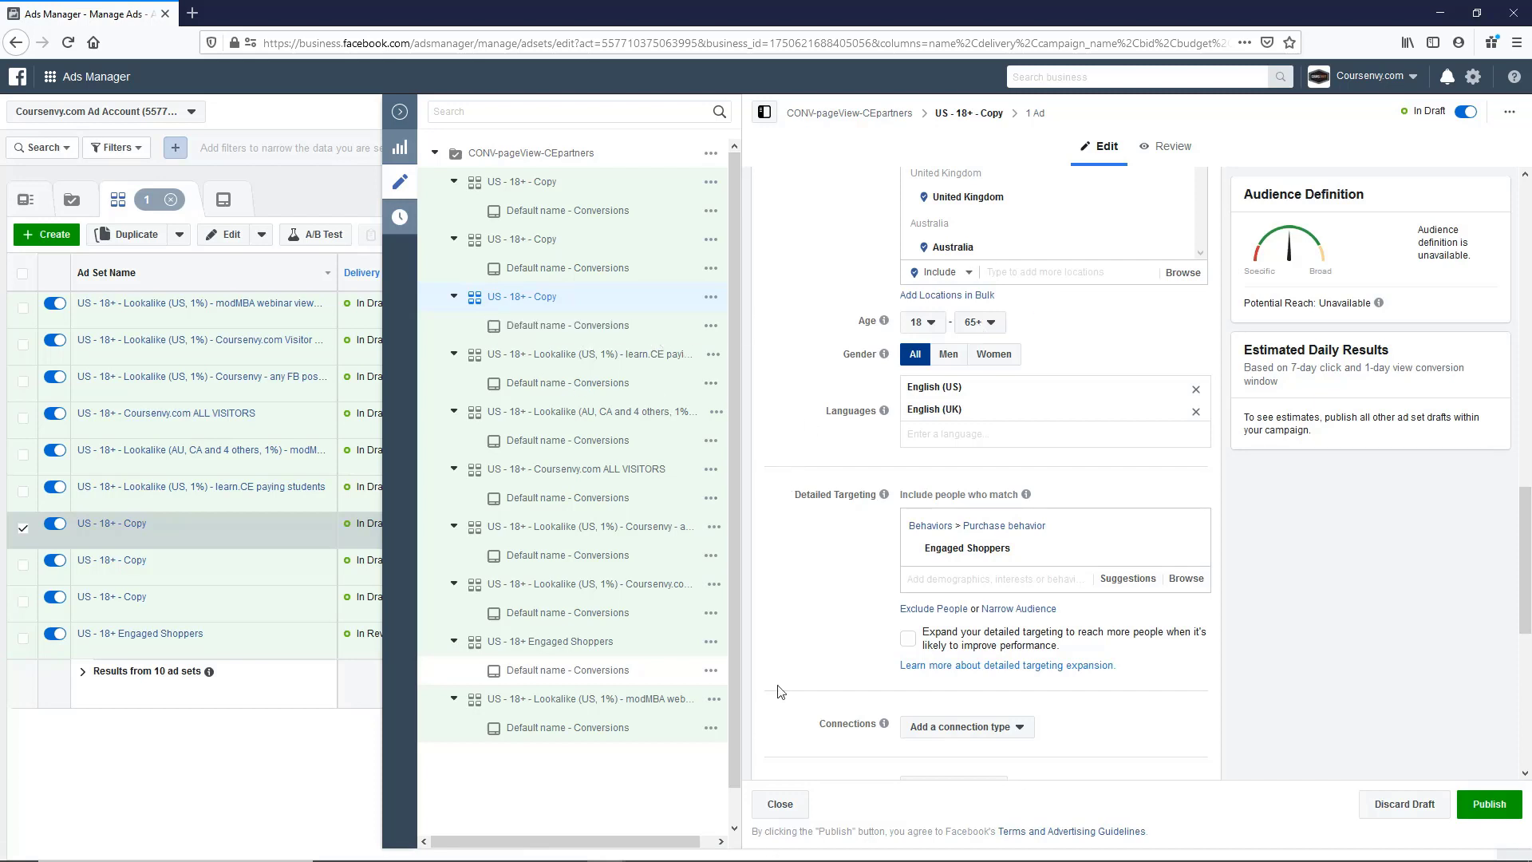
key("alt+Tab")
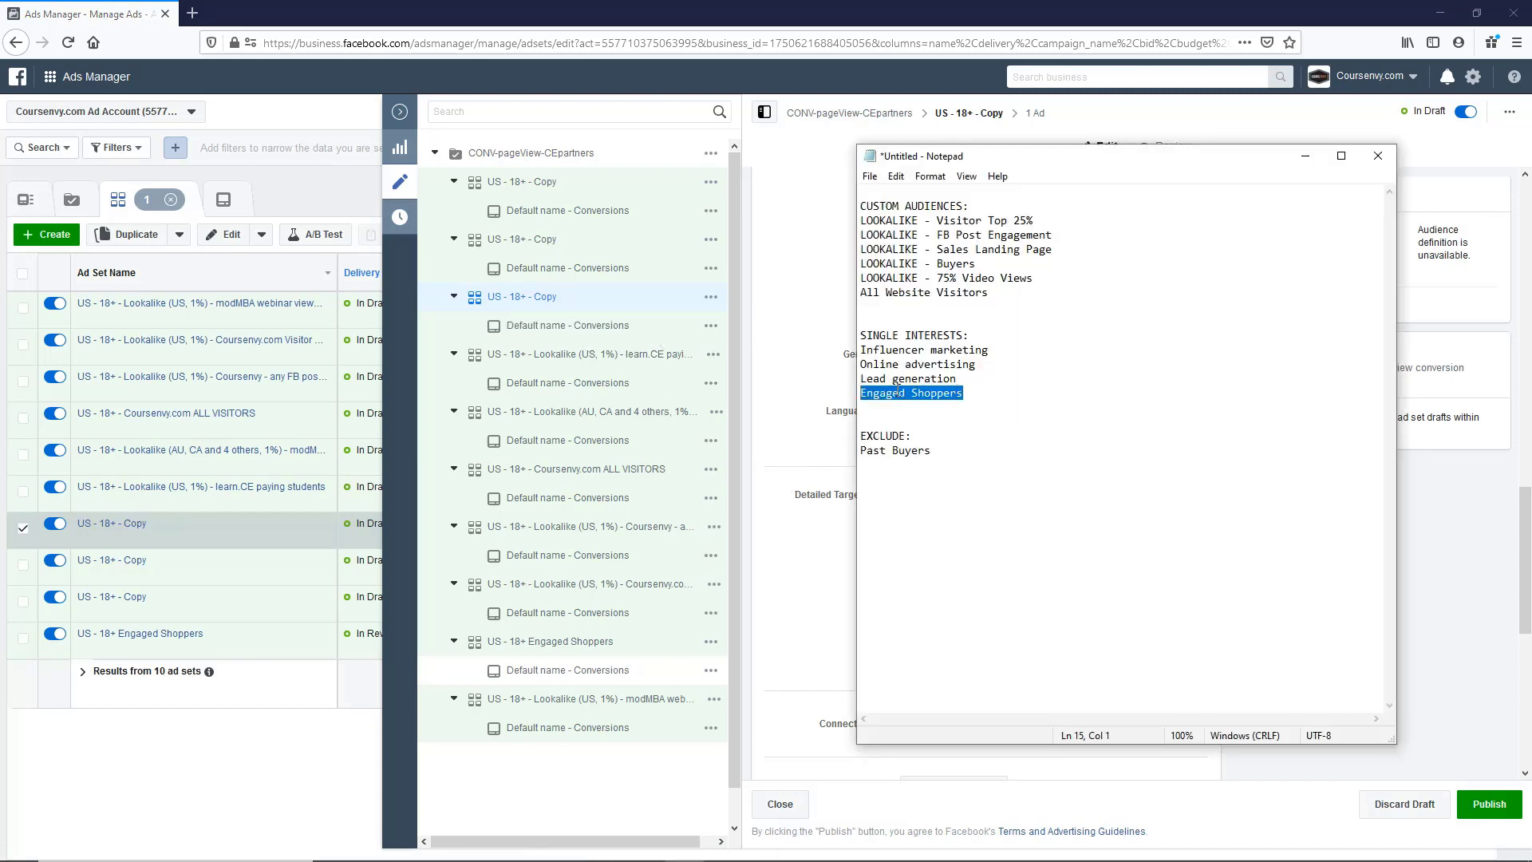
double_click(938, 350)
left_click(938, 349)
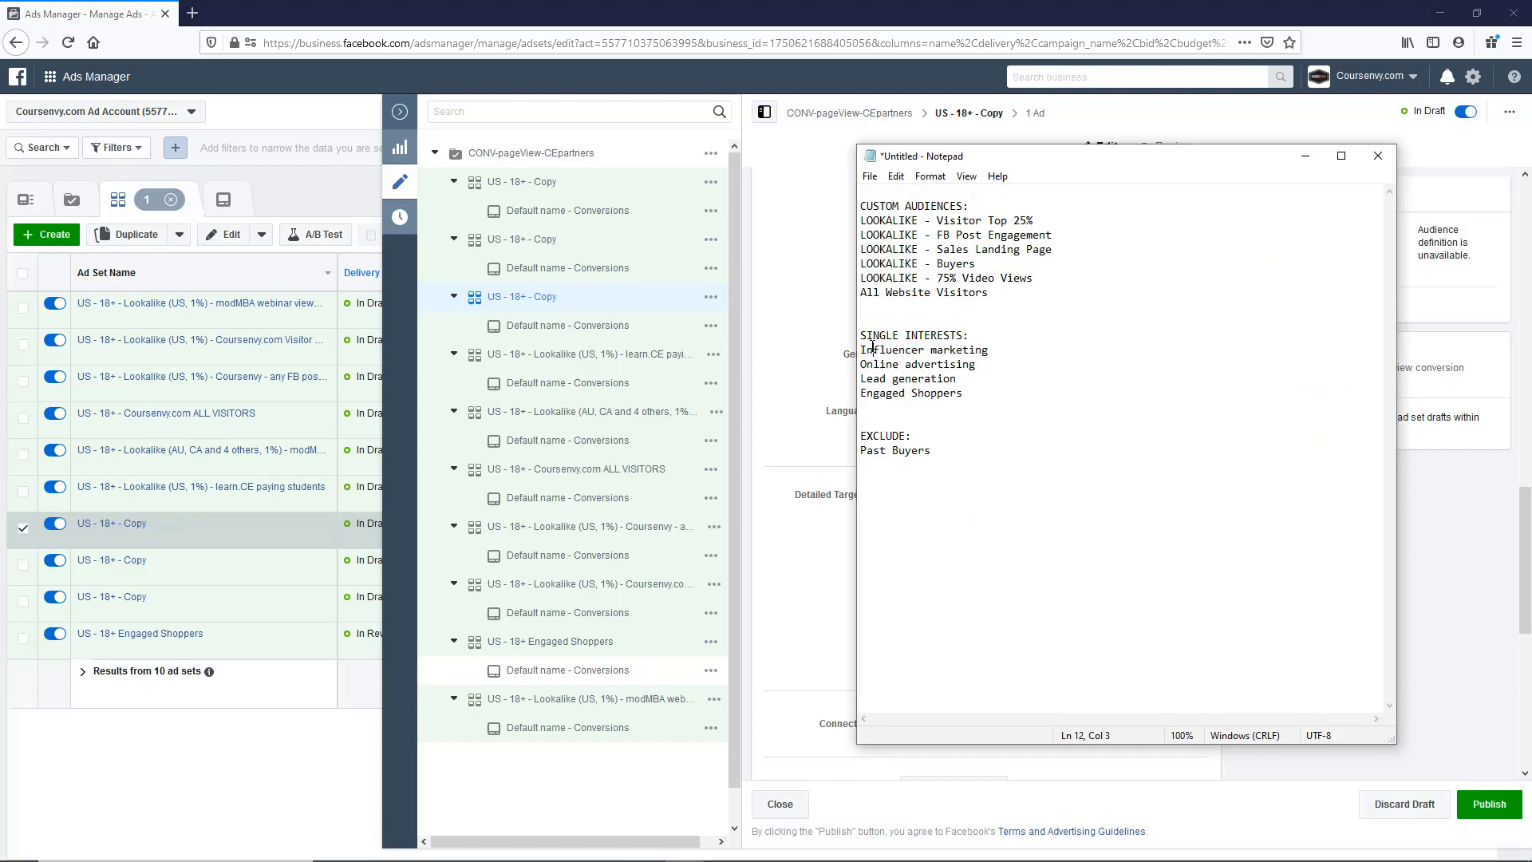
left_click_drag(988, 352, 862, 353)
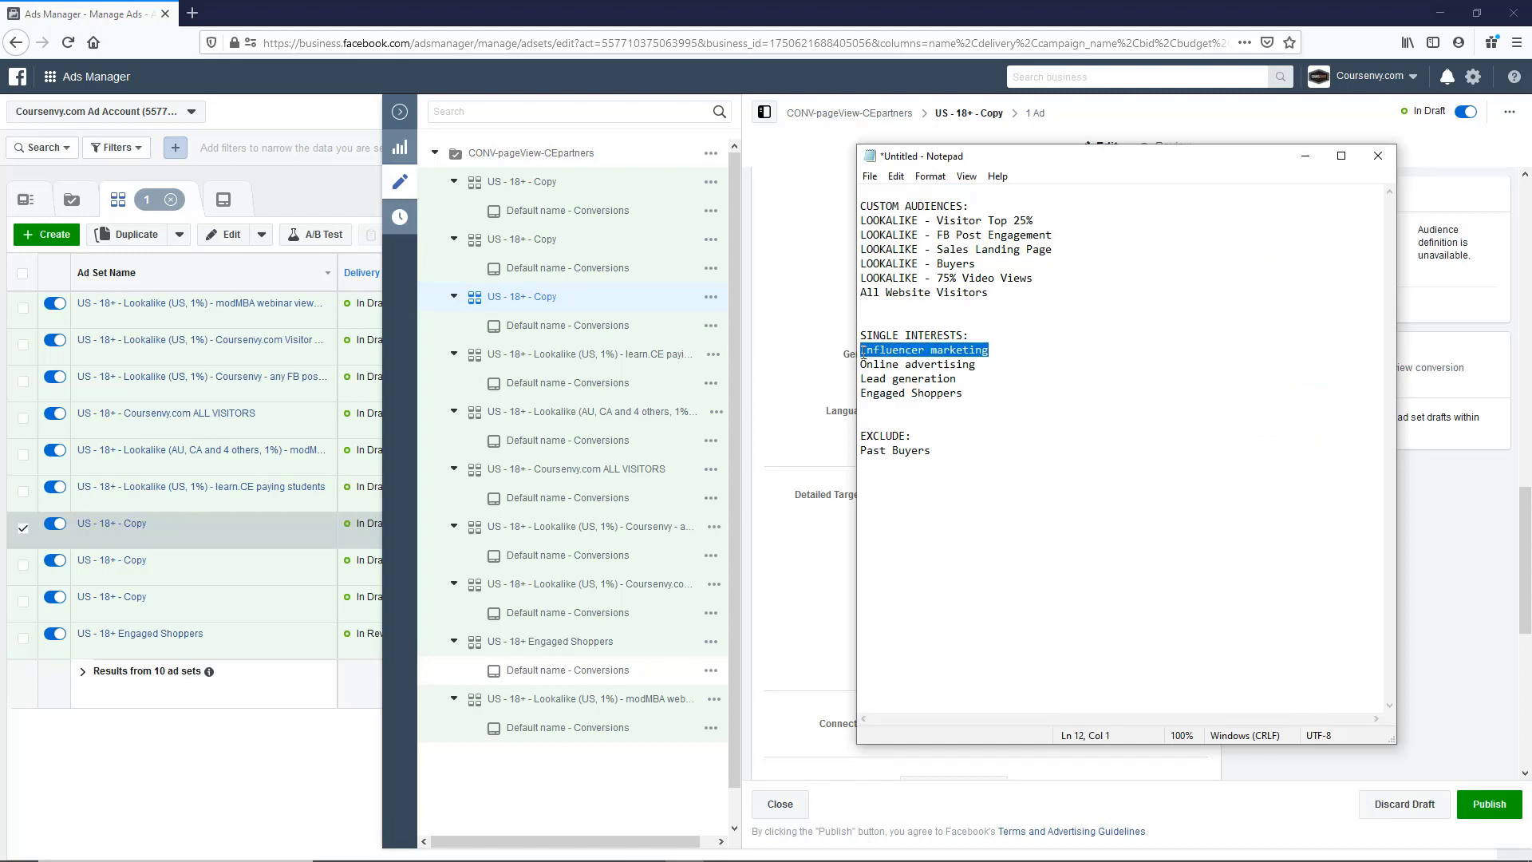
left_click(790, 373)
scroll(796, 395, "up", 5)
scroll(796, 395, "up", 3)
scroll(804, 408, "down", 5)
scroll(804, 407, "down", 3)
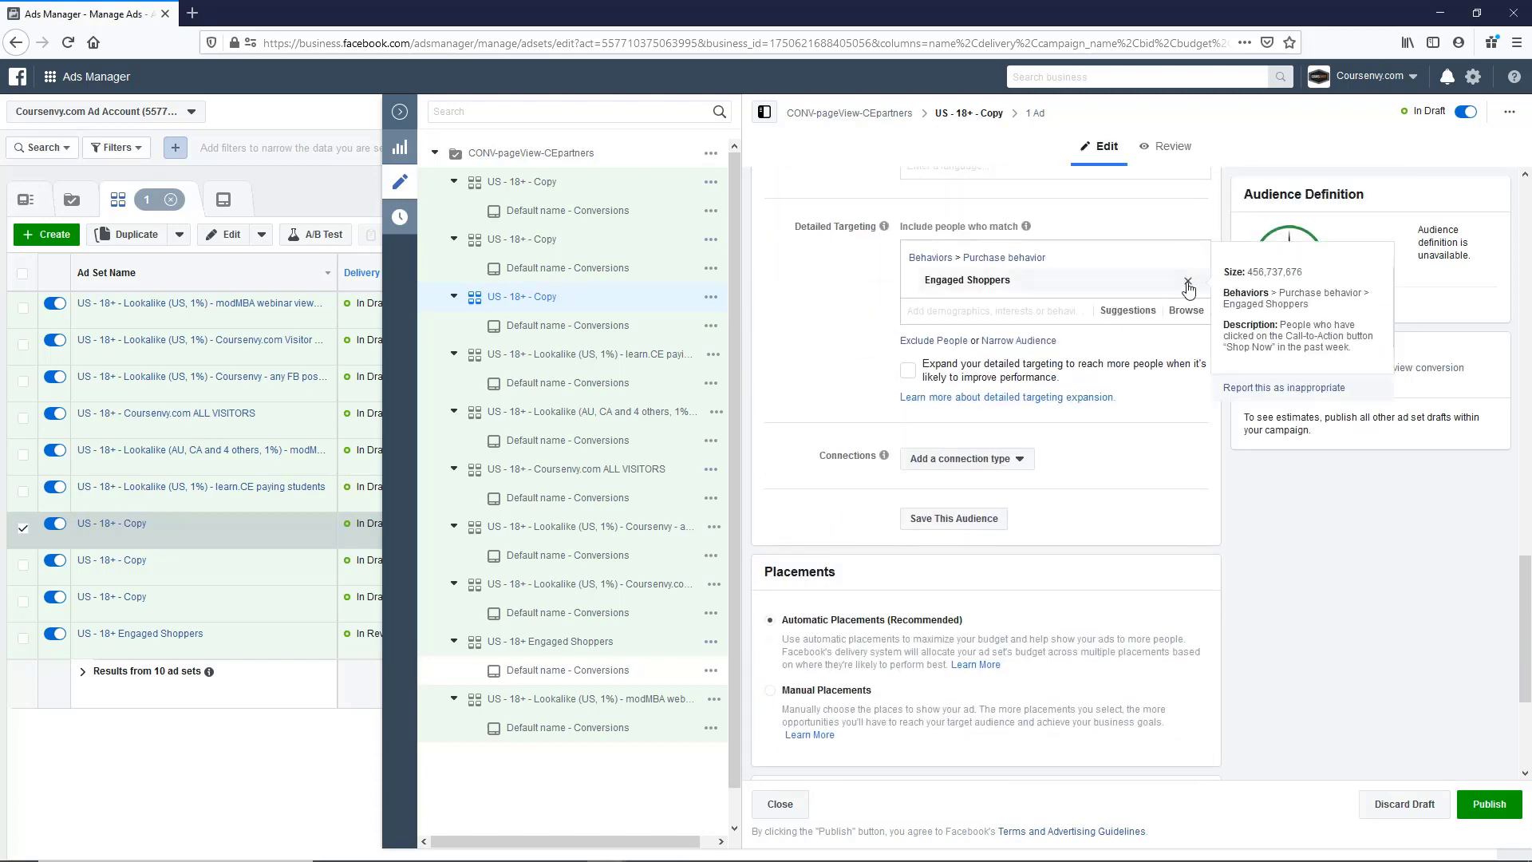
Replace Engaged Shoppers with the Influencer marketing interest and rename to US - 18+ - Influencer marketing
left_click(1190, 285)
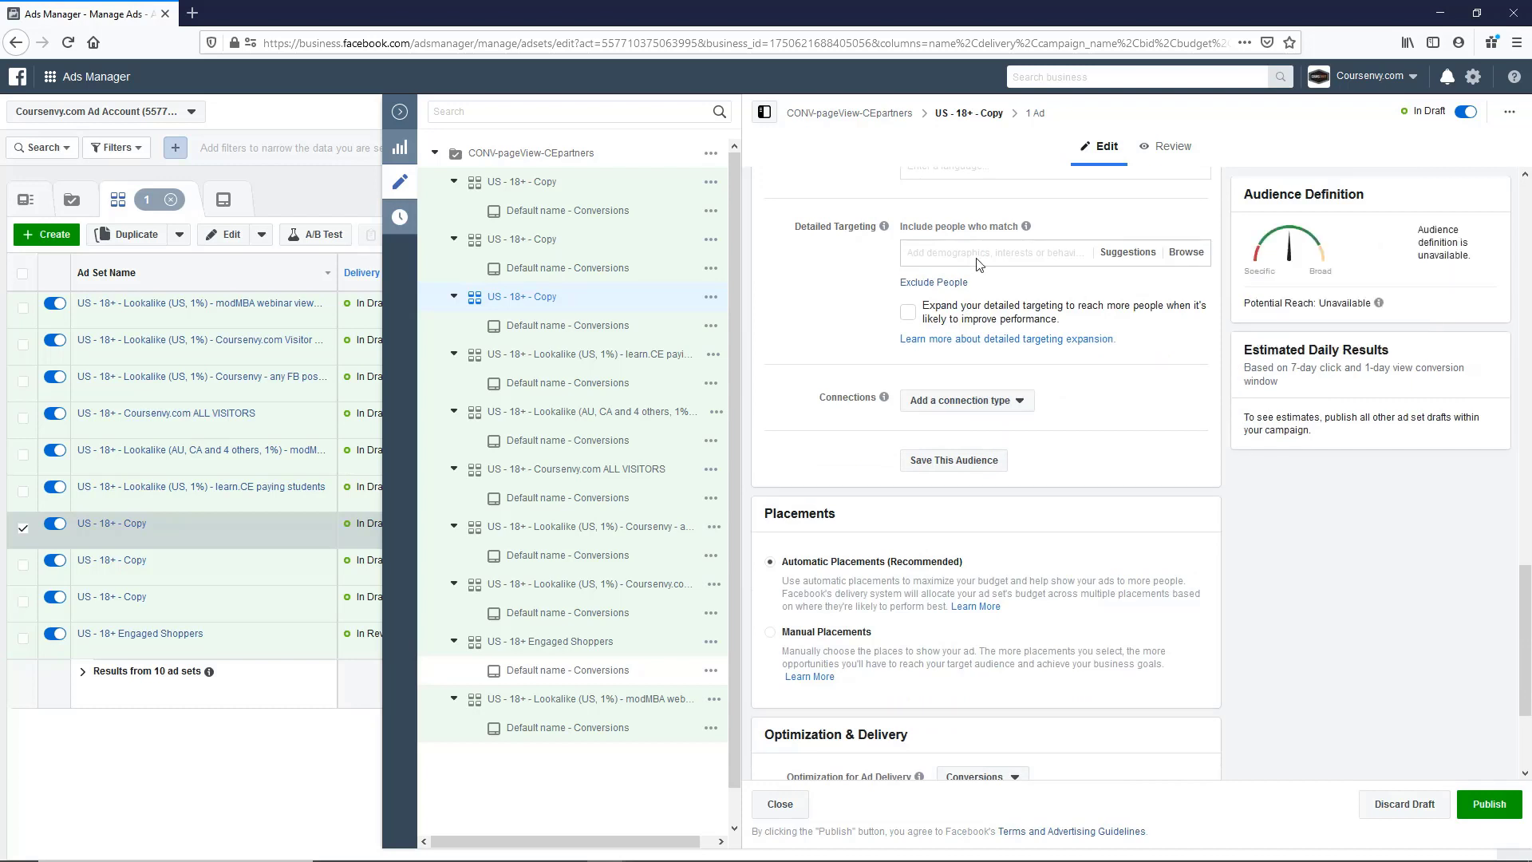
key("ctrl+v")
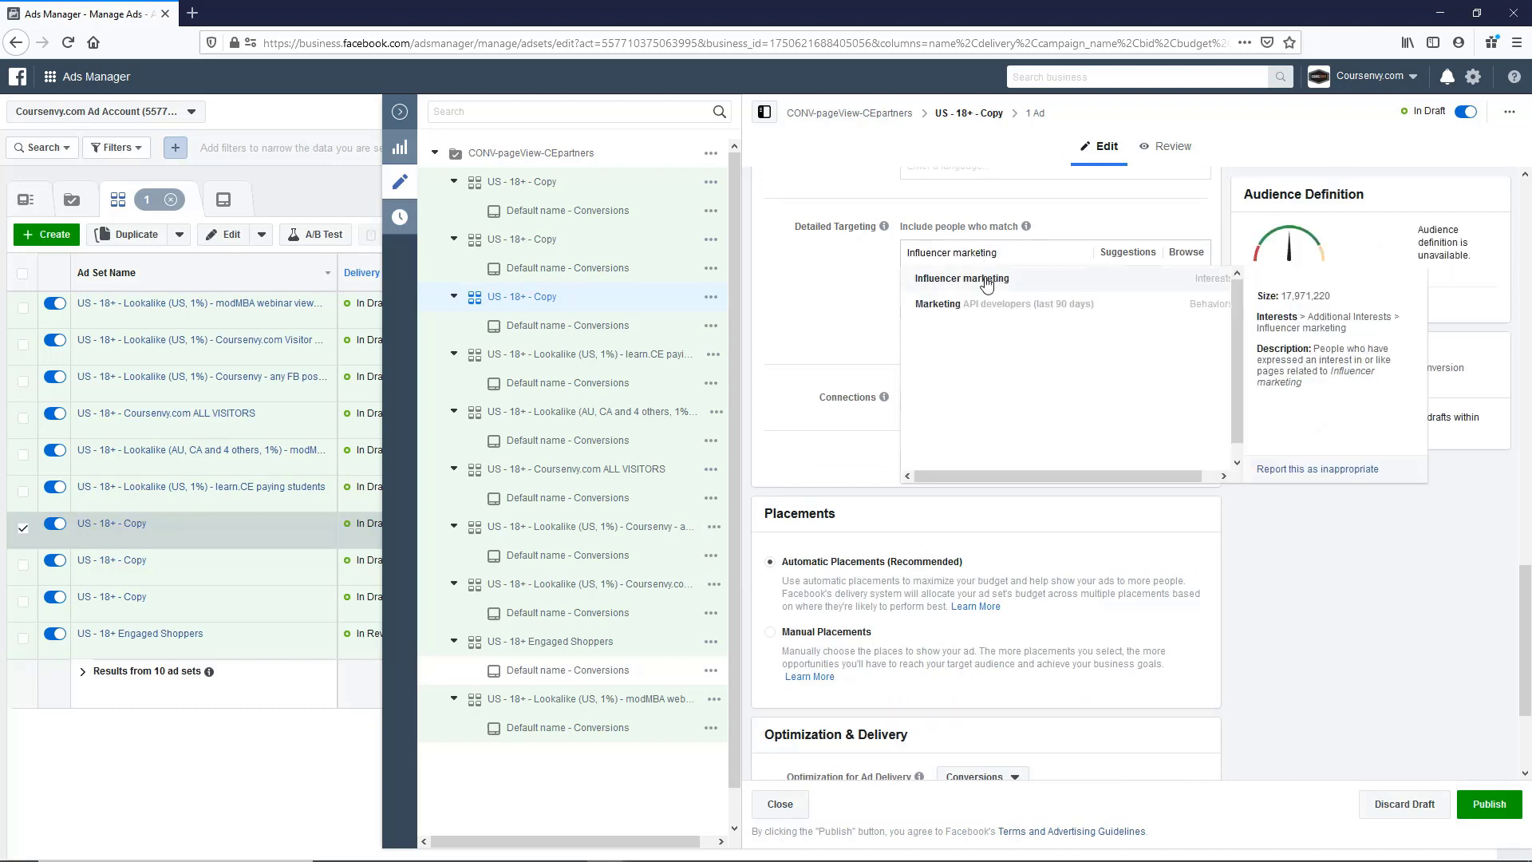
left_click(988, 283)
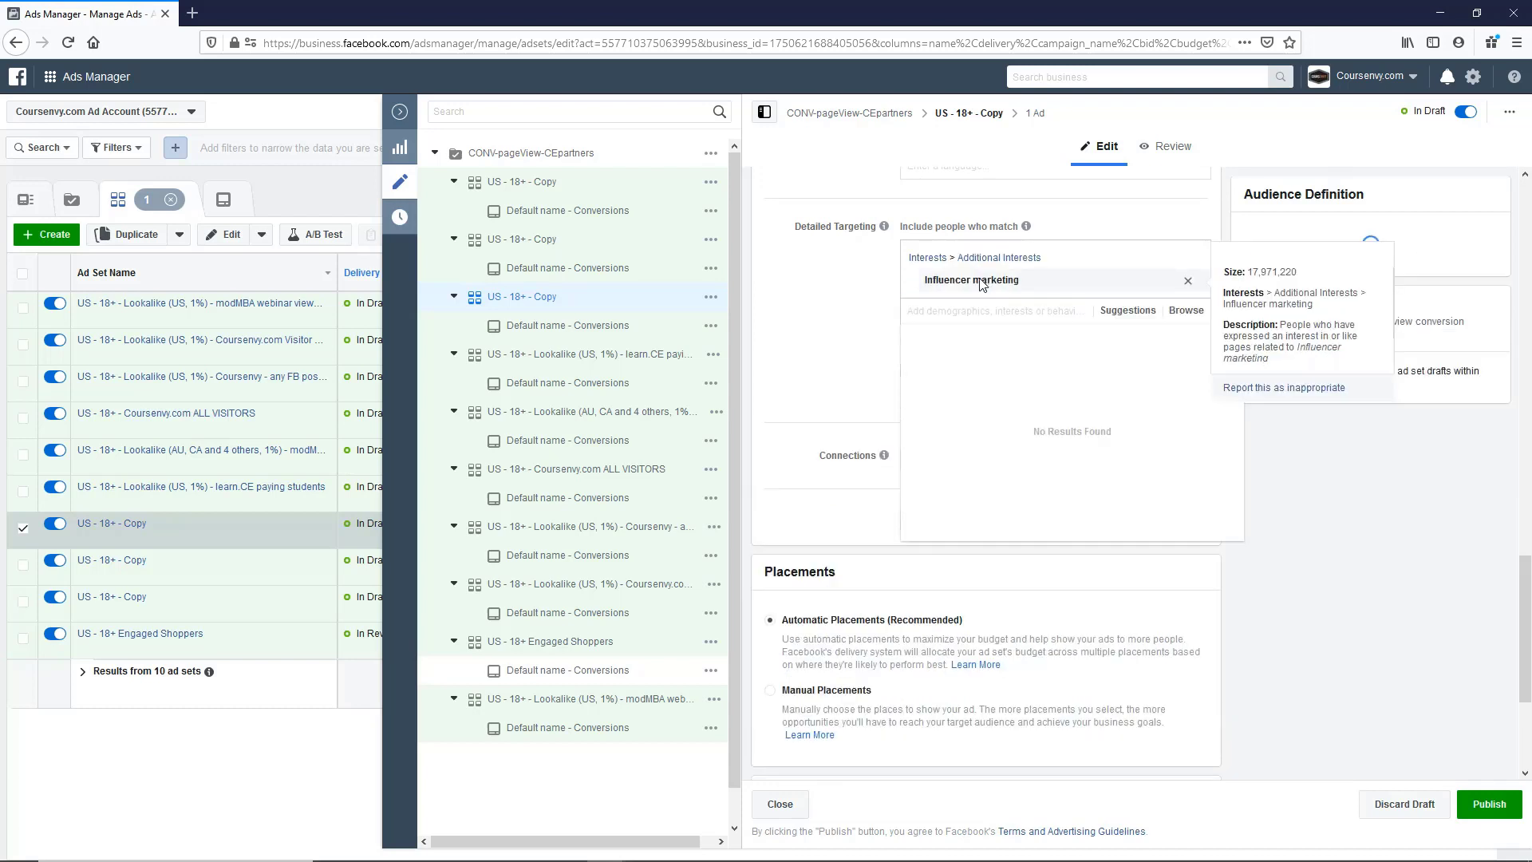
left_click_drag(1053, 283, 920, 288)
key("ctrl+c")
scroll(874, 332, "up", 10)
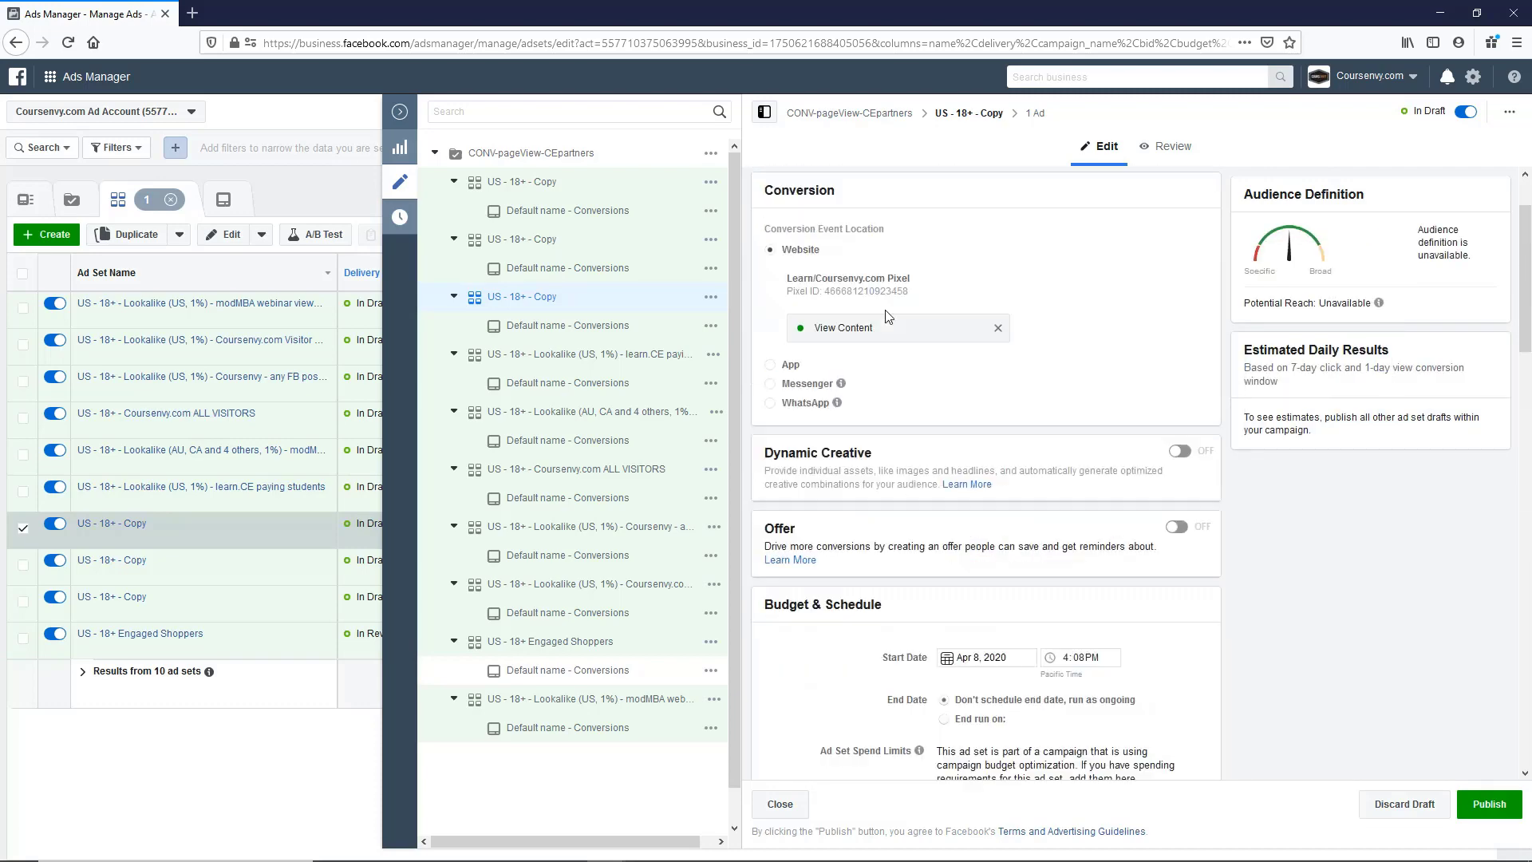
left_click(840, 231)
double_click(840, 231)
key("ctrl+v")
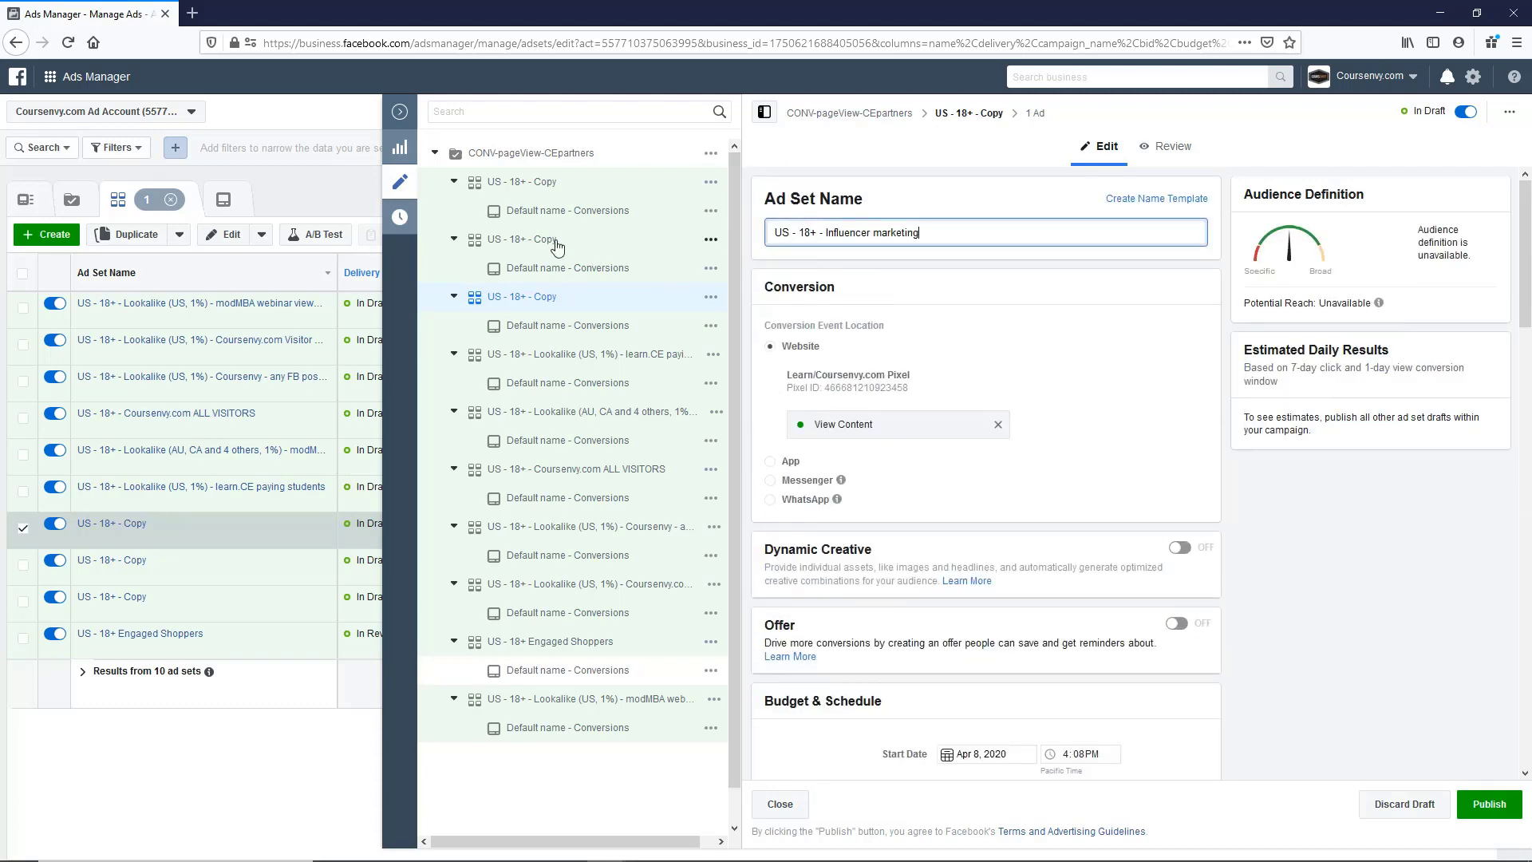
Rename the next copy to US - 18+ - Online advertising, copied from the notes
left_click(544, 240)
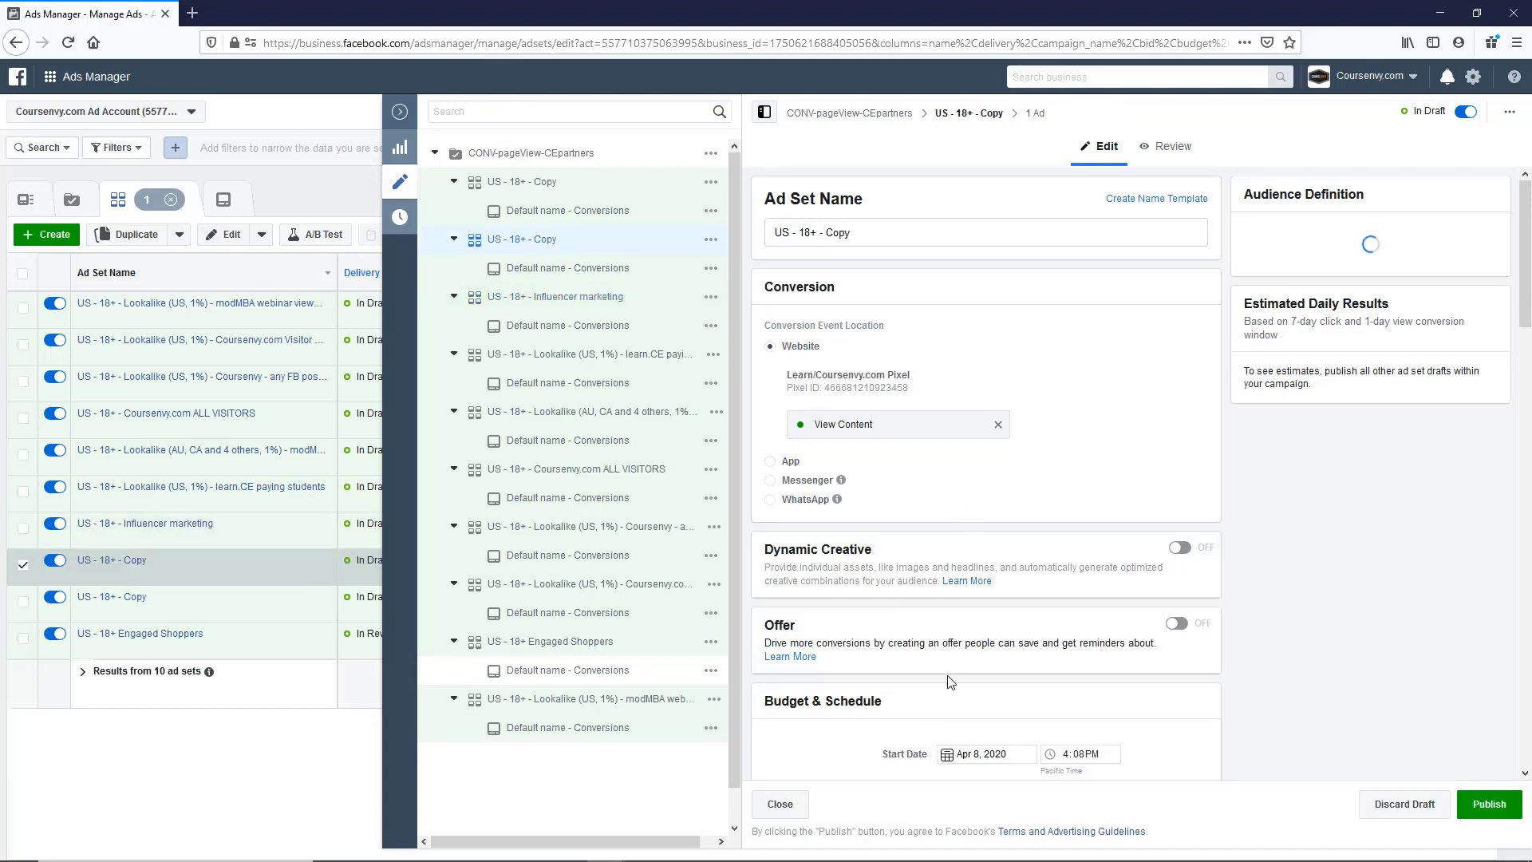
key("alt+Tab")
left_click_drag(861, 364, 977, 366)
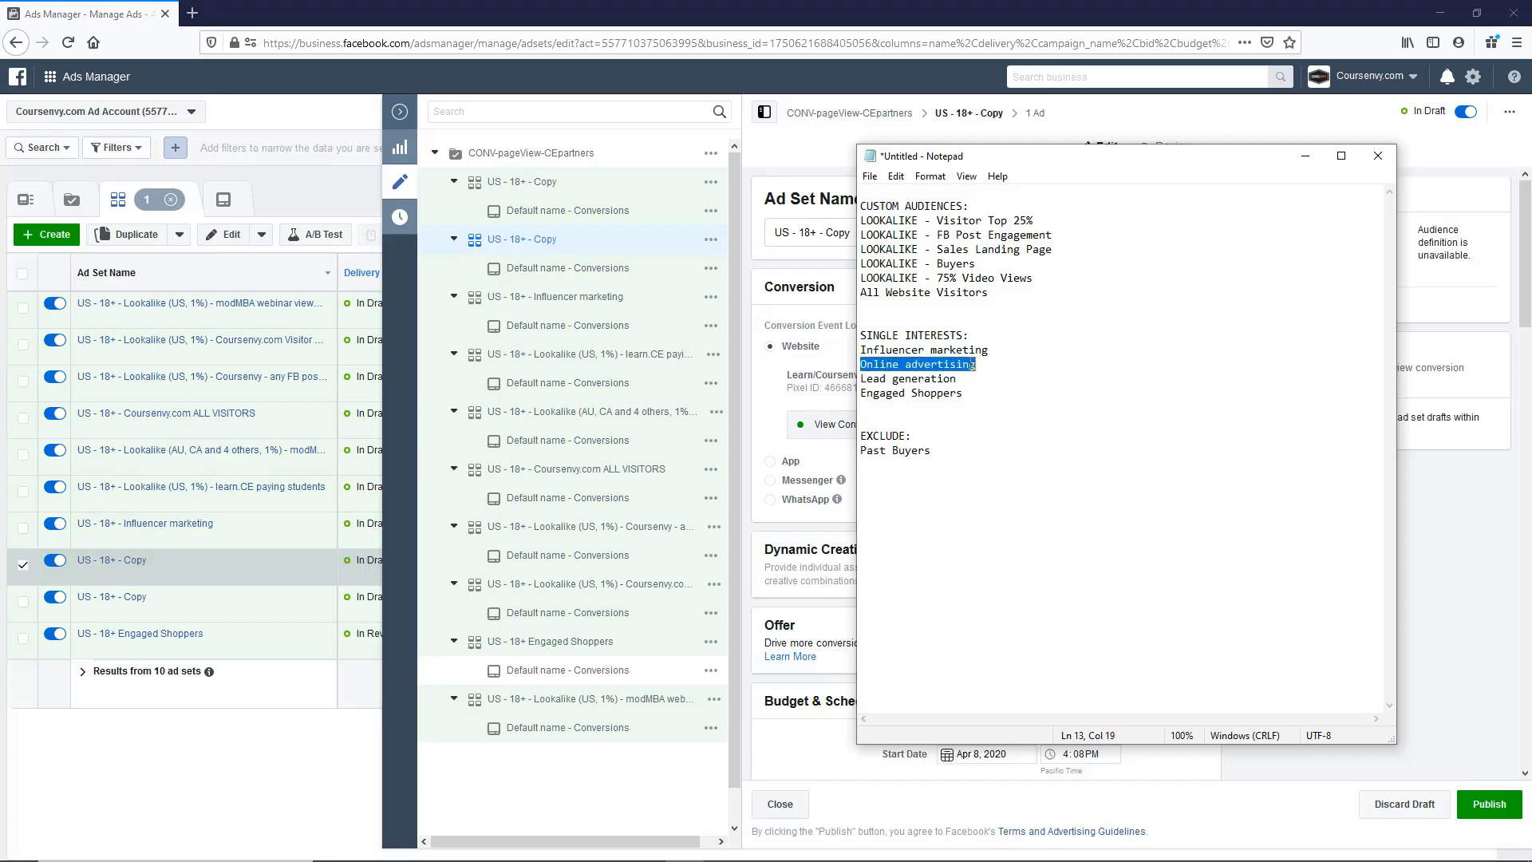
key("ctrl+c")
key("alt+Tab")
double_click(843, 232)
key("ctrl+v")
scroll(886, 341, "down", 5)
scroll(959, 419, "down", 5)
scroll(1018, 479, "down", 3)
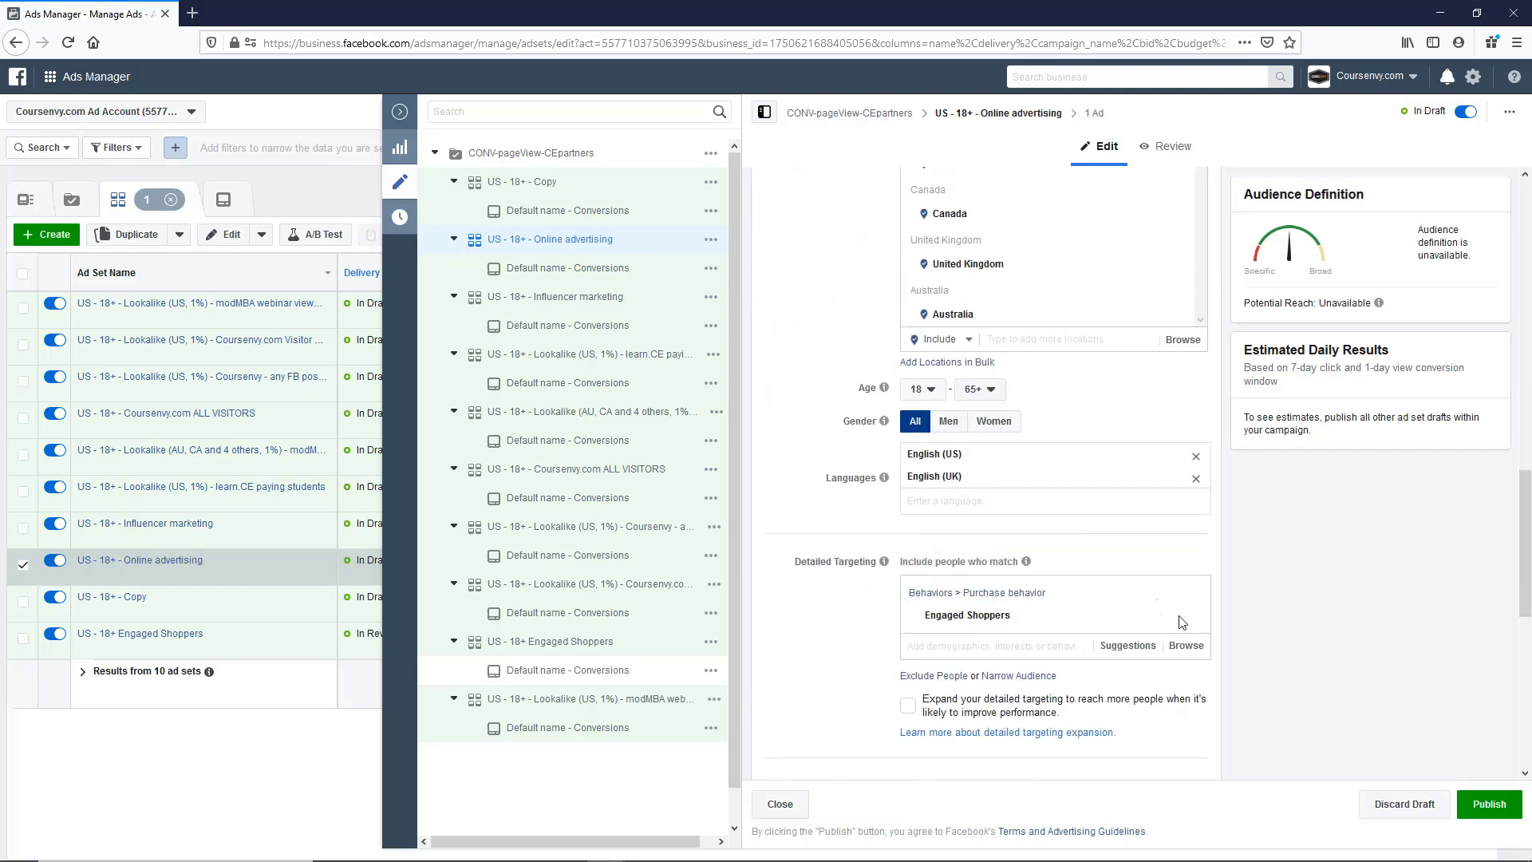
Replace Engaged Shoppers with the Online advertising interest in that copy
left_click(1187, 618)
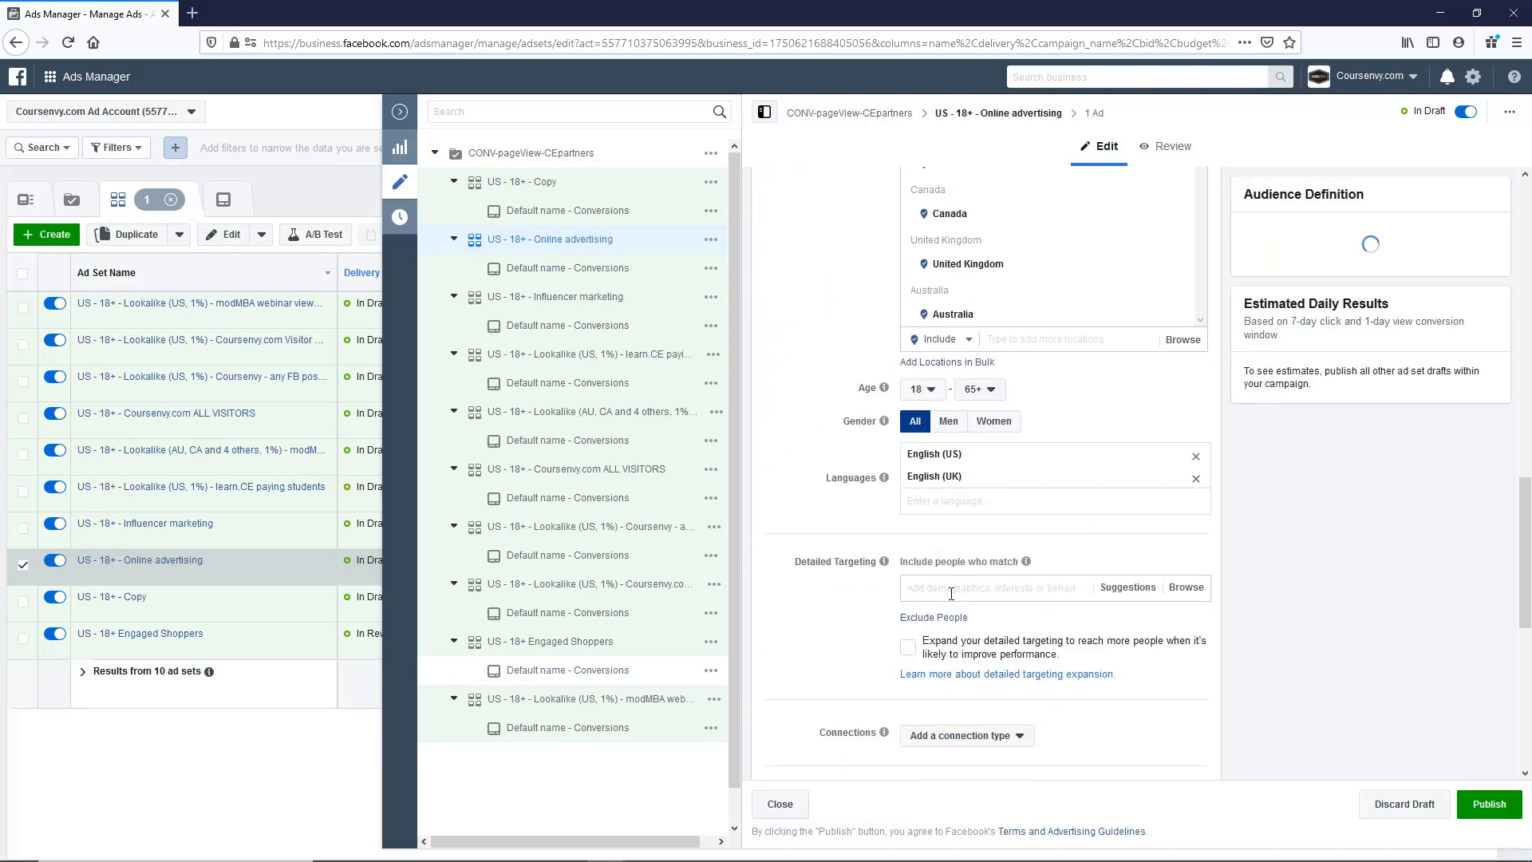
left_click(983, 644)
key("ctrl+v")
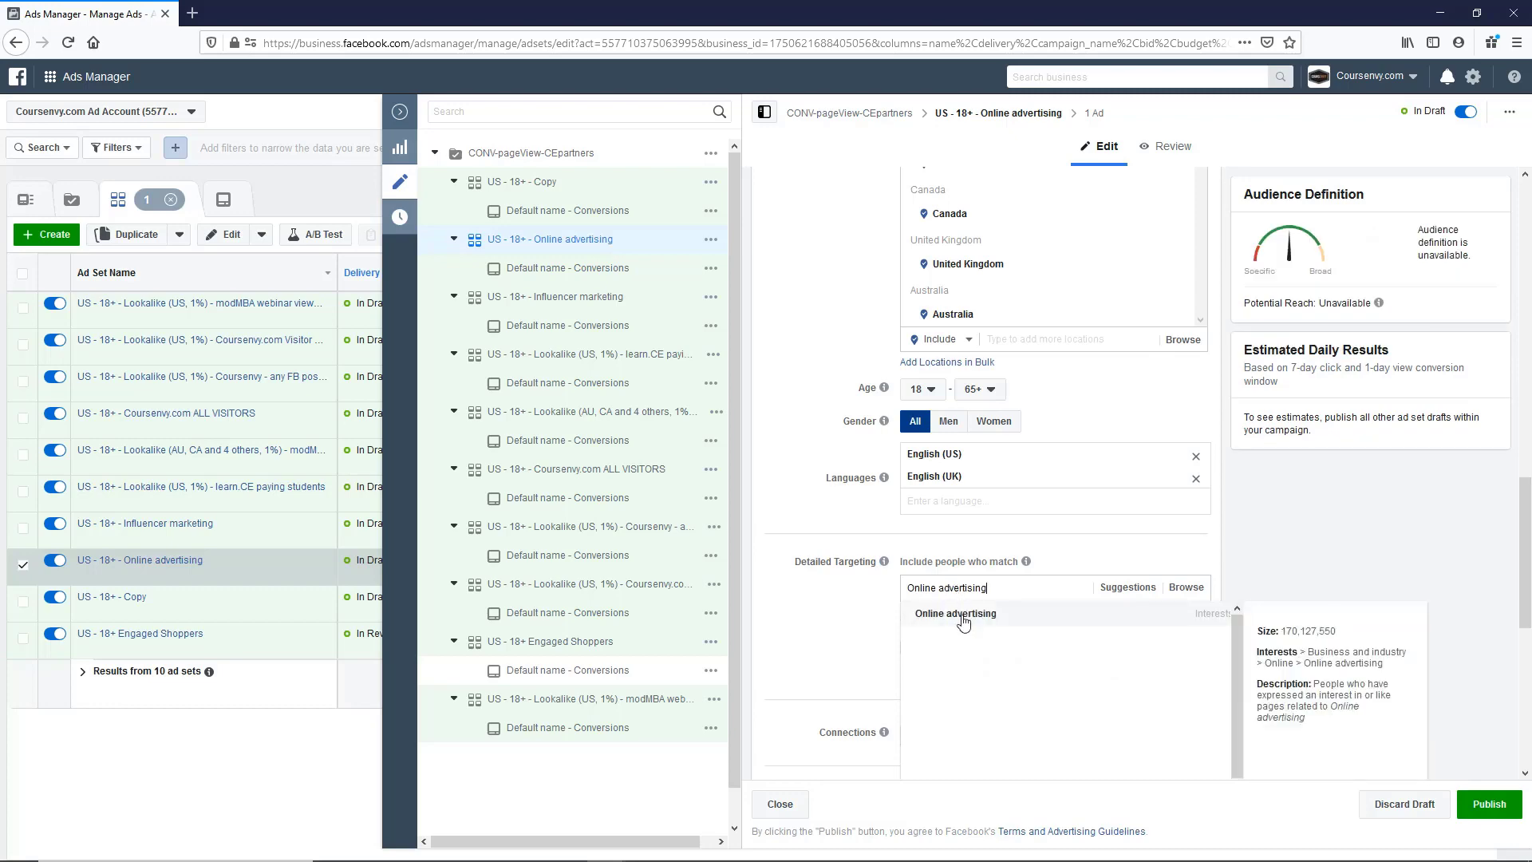
left_click(964, 618)
key("alt+Tab")
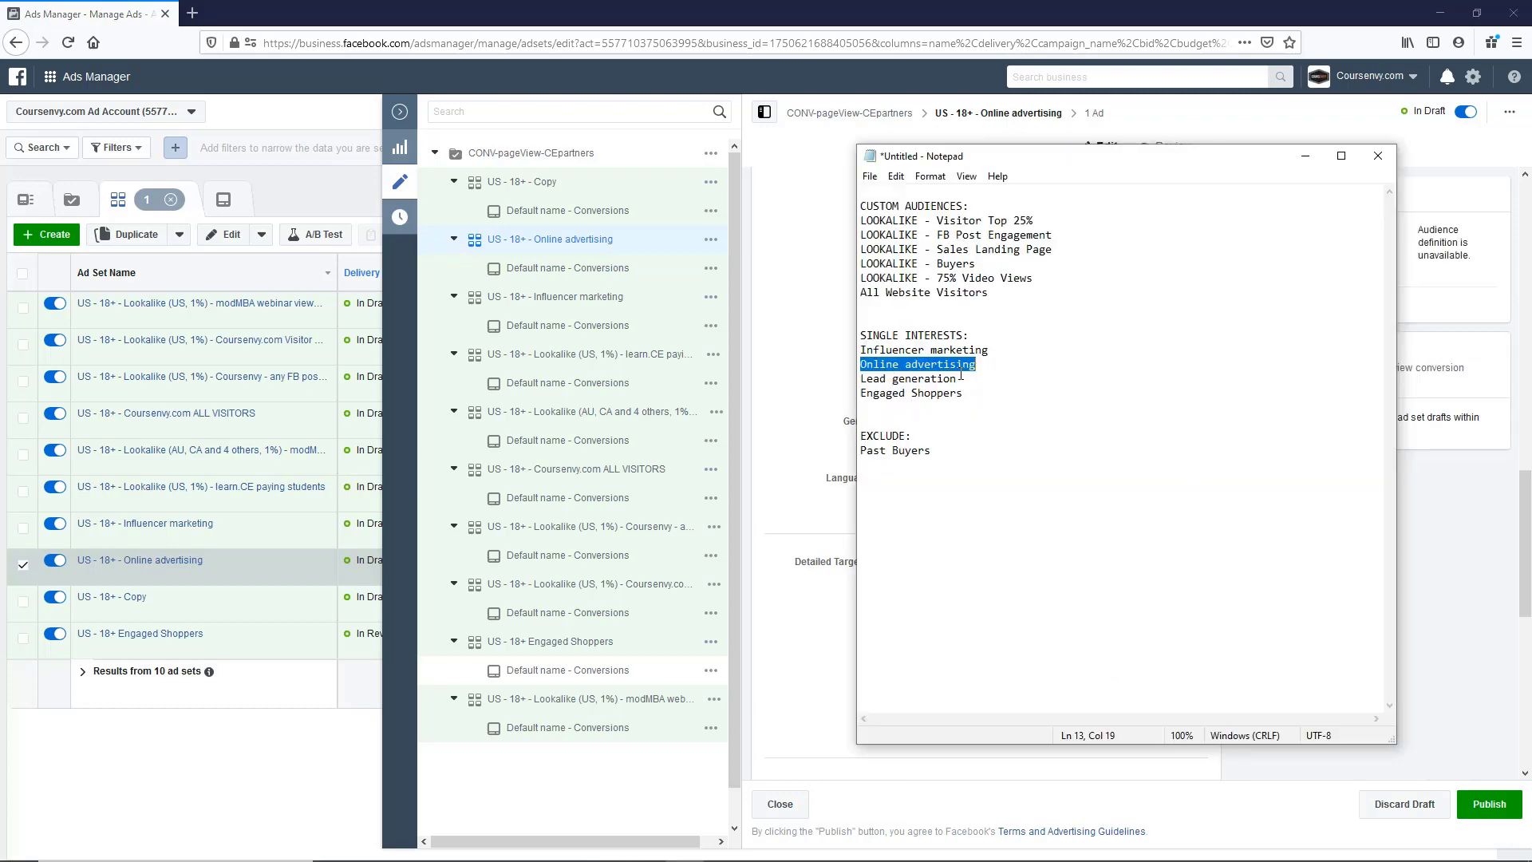
left_click_drag(962, 377, 864, 378)
Rename the last copied ad set to 'US - 18+ - Lead generation'
key("ctrl+c")
key("alt+Tab")
scroll(838, 407, "up", 5)
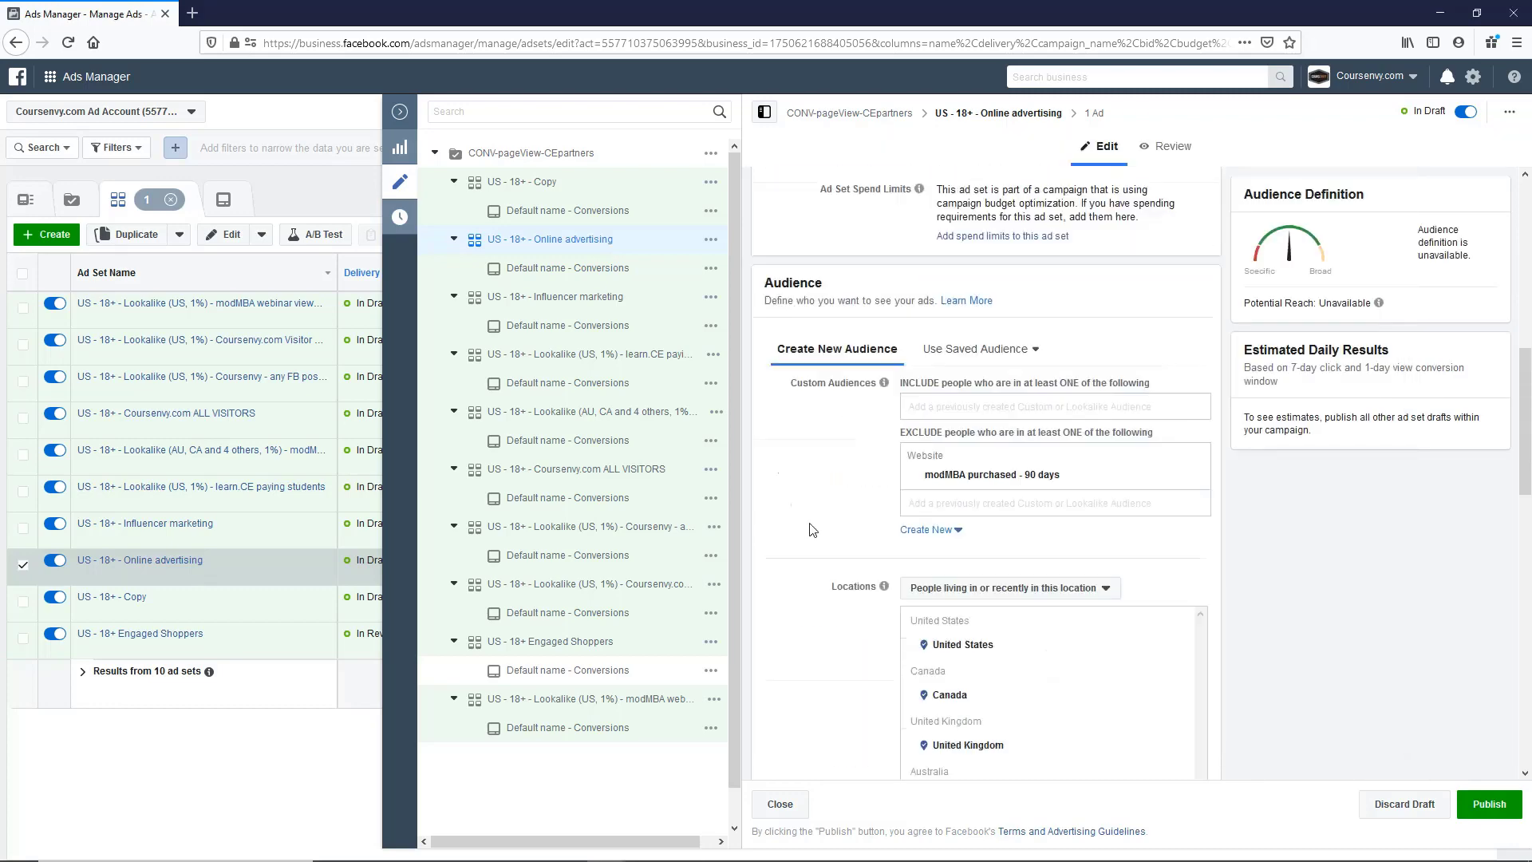
scroll(839, 407, "up", 5)
scroll(839, 396, "up", 3)
scroll(838, 398, "up", 2)
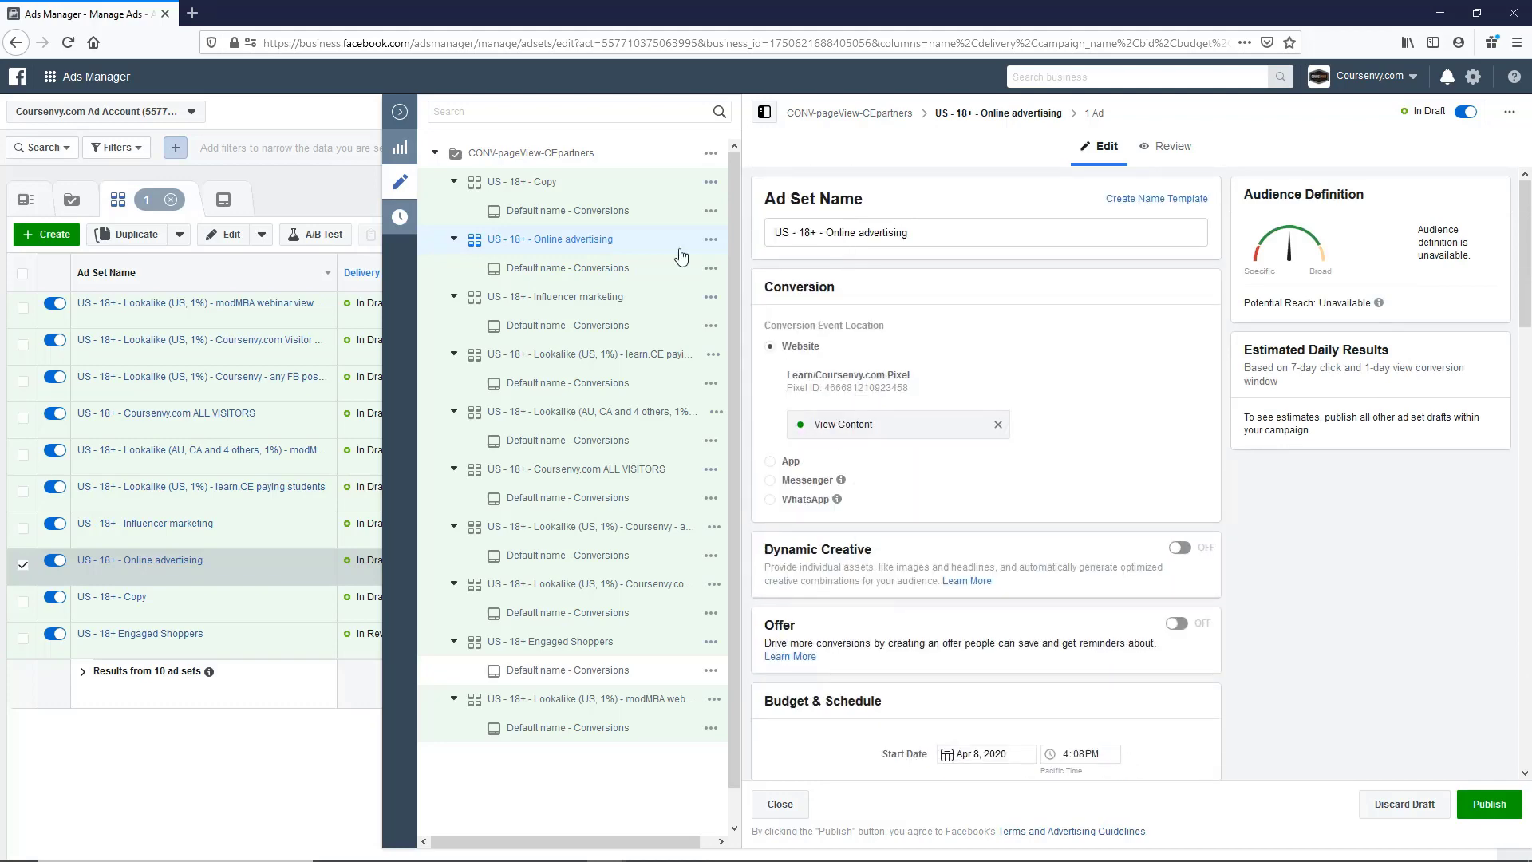
left_click(545, 186)
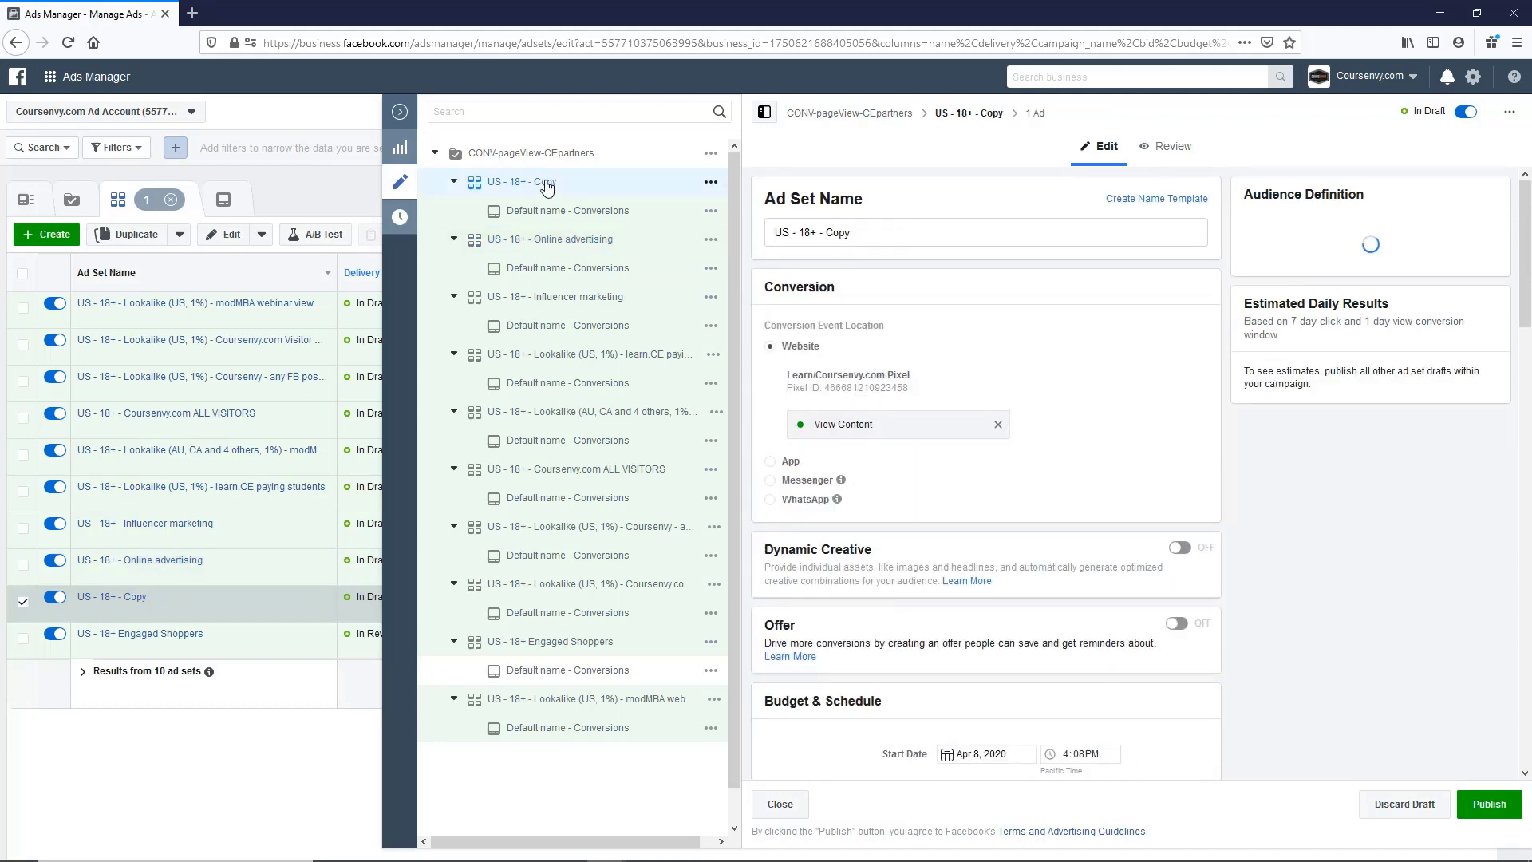
triple_click(862, 233)
type("US - 18+ - Lead generation")
left_click(993, 342)
scroll(992, 342, "down", 5)
scroll(993, 384, "down", 5)
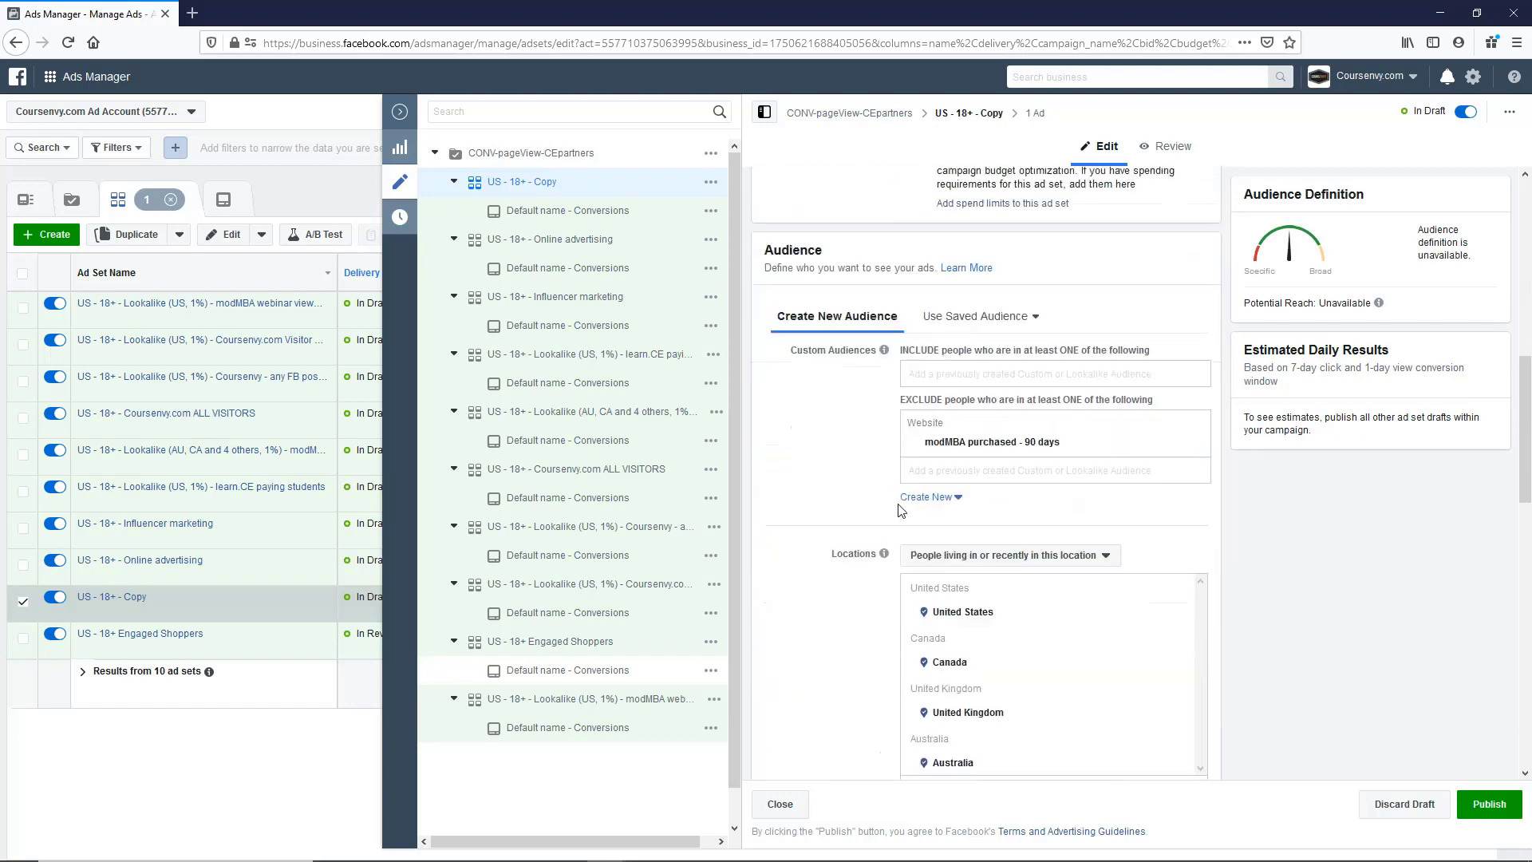
scroll(1078, 419, "down", 4)
scroll(1178, 453, "down", 2)
mouse_move(1053, 549)
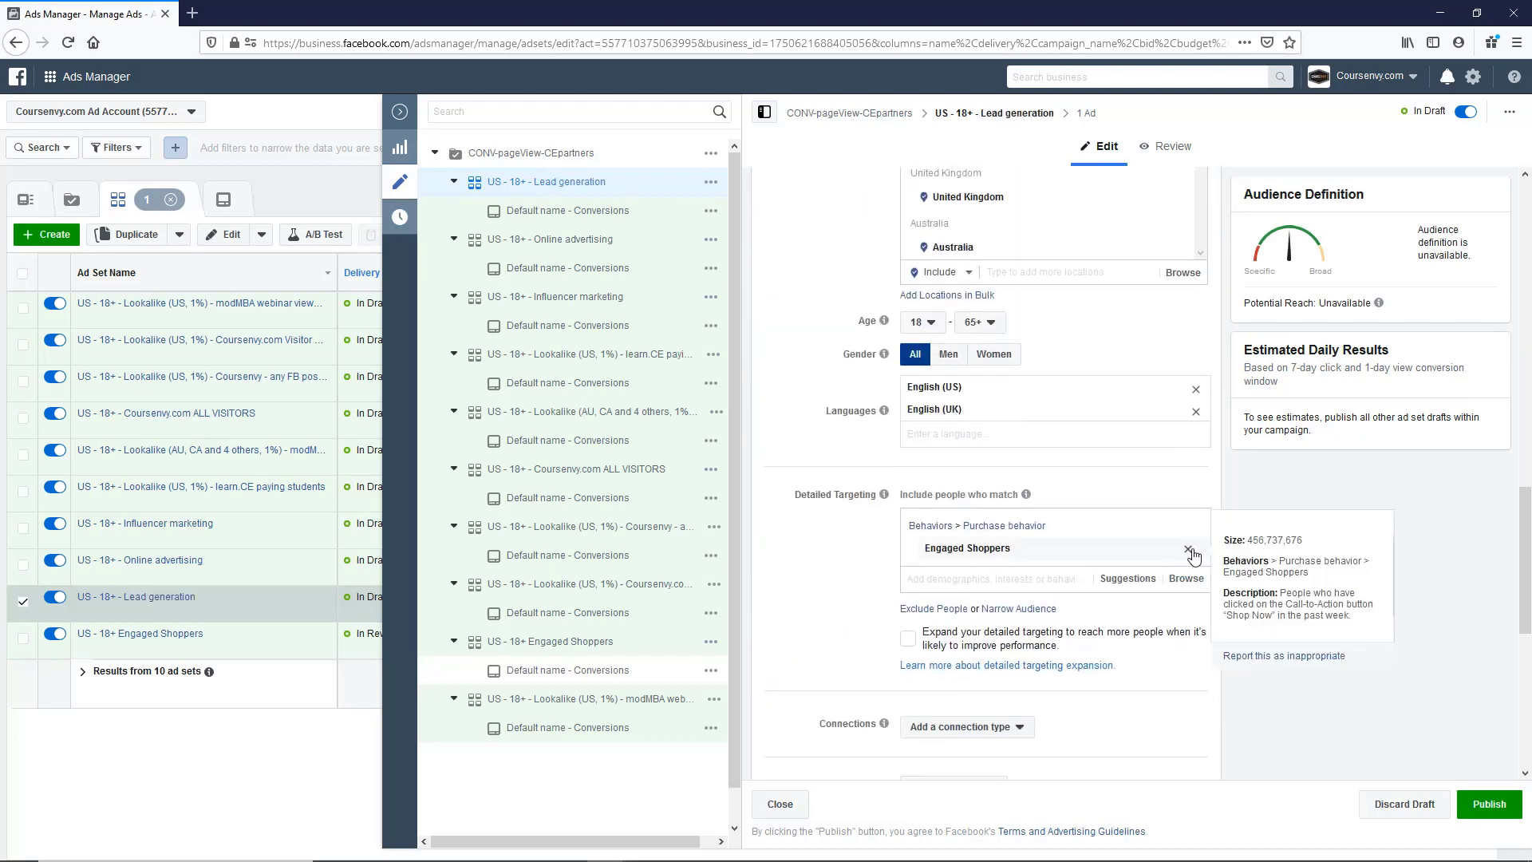
Replace the Engaged Shoppers interest with Lead generation in detailed targeting
left_click(1190, 549)
left_click(995, 578)
type("Lead generation")
left_click(826, 538)
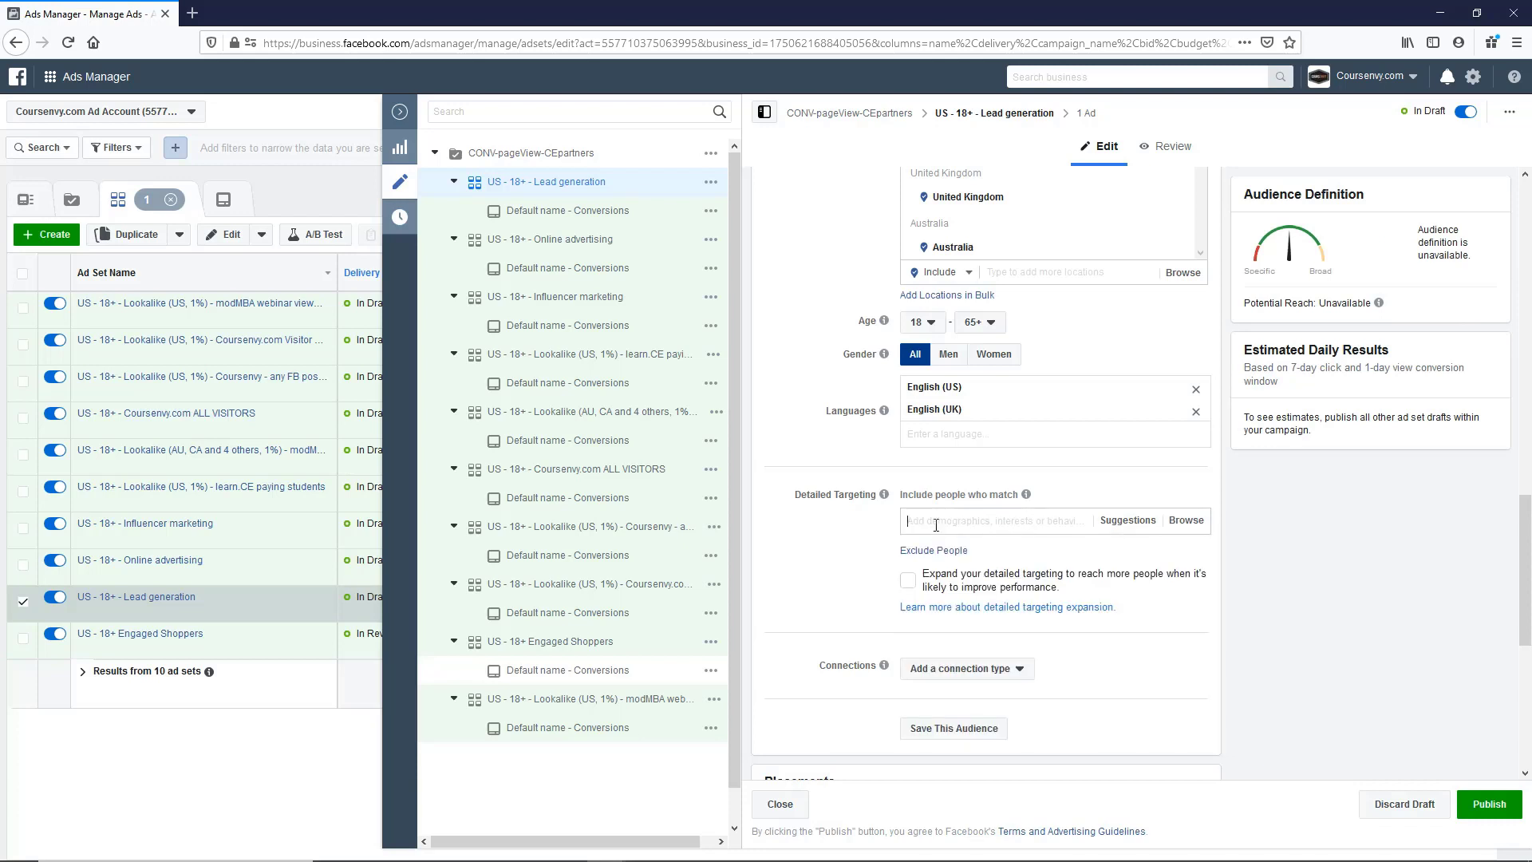
type("Lead generation")
left_click(951, 549)
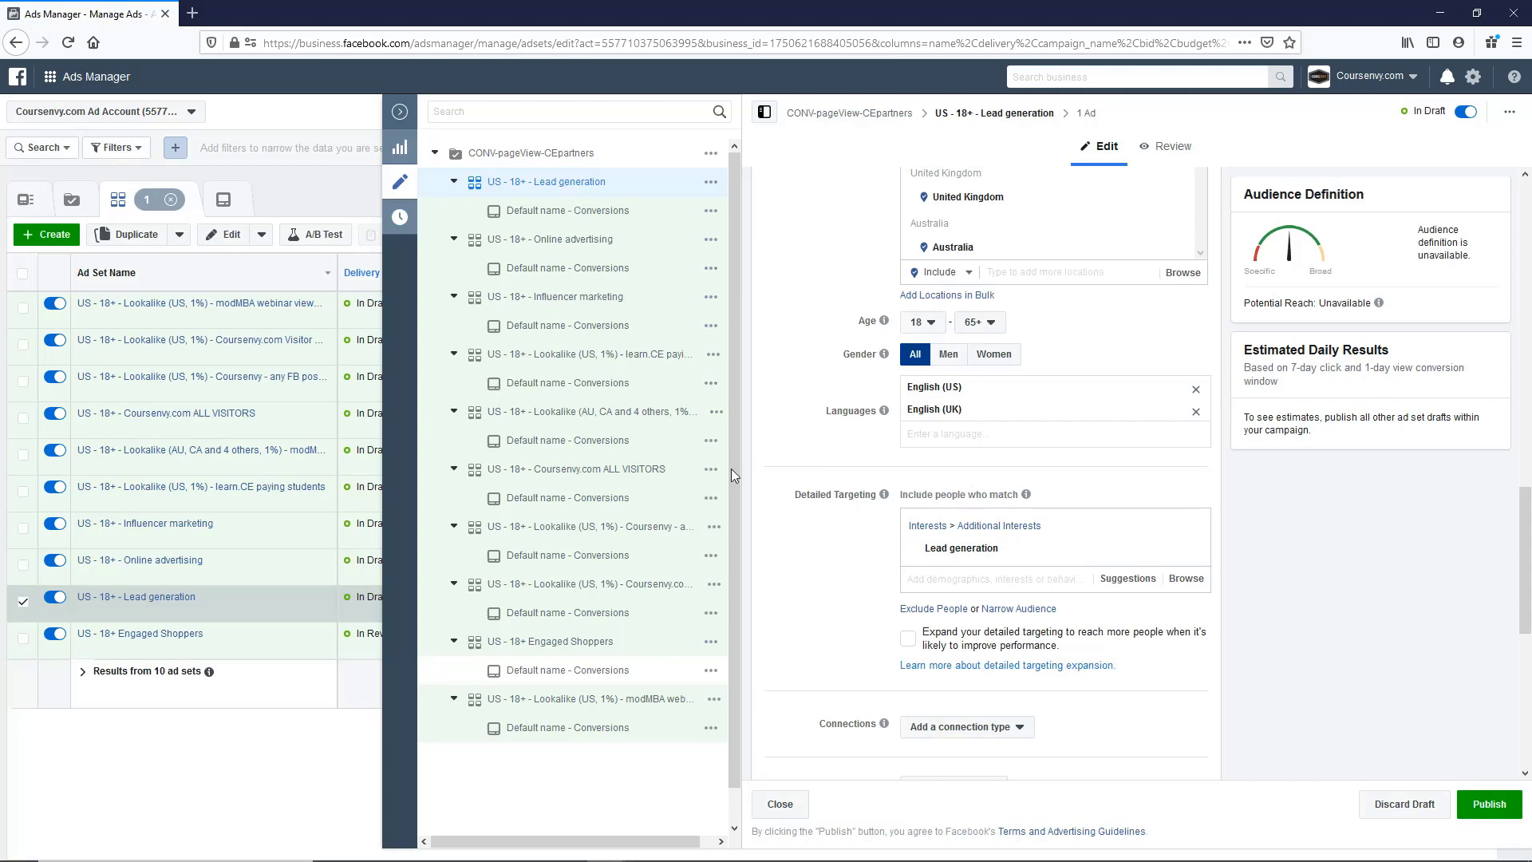
scroll(1005, 517, "down", 2)
scroll(959, 514, "up", 4)
scroll(913, 541, "up", 3)
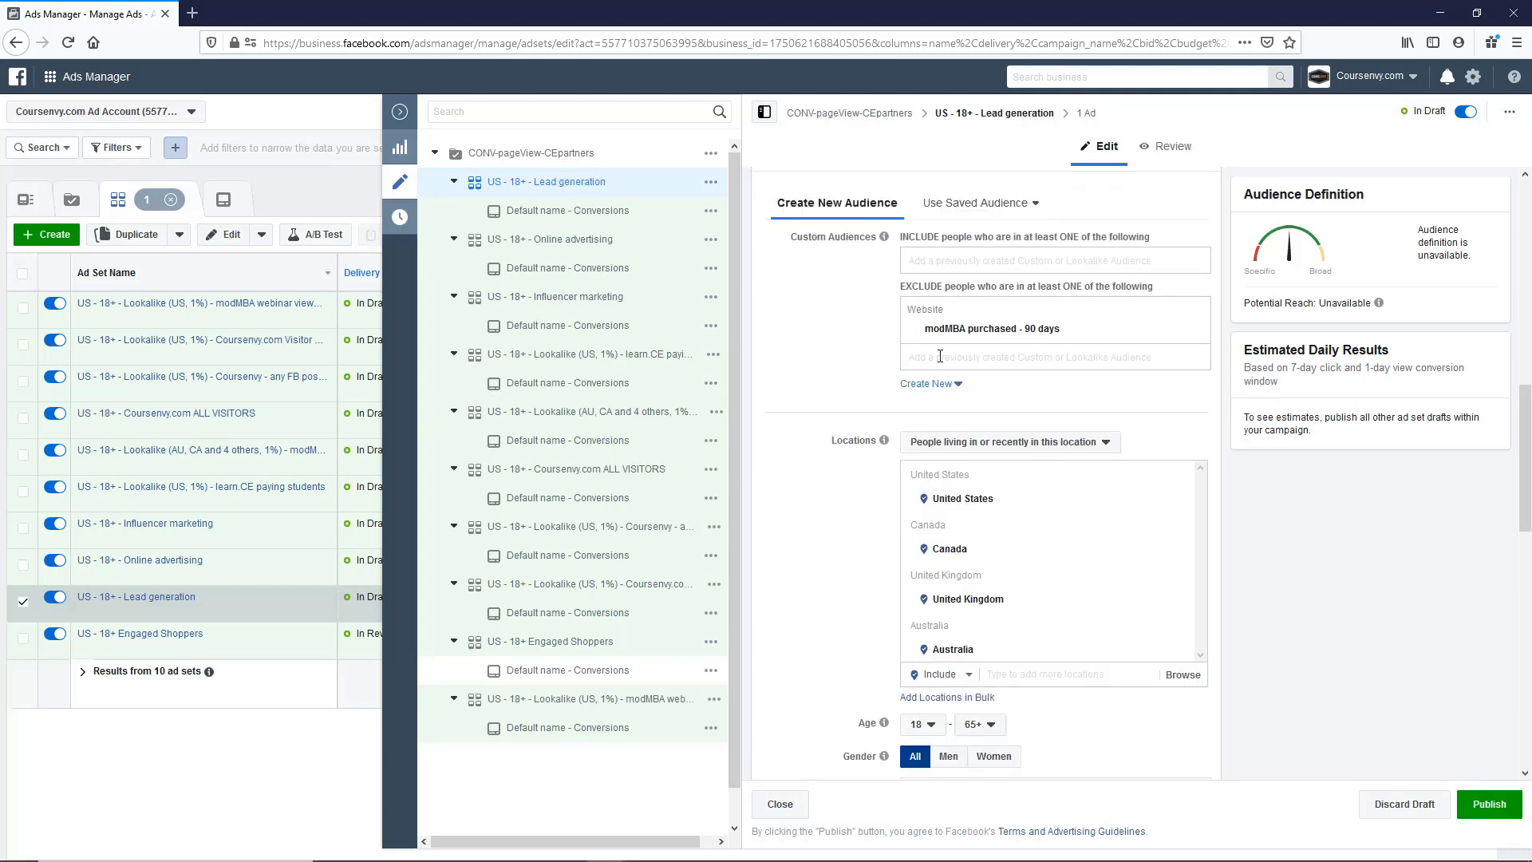
Review each ad set's audience, from Online advertising through modMBA webinar views 75%
left_click(572, 237)
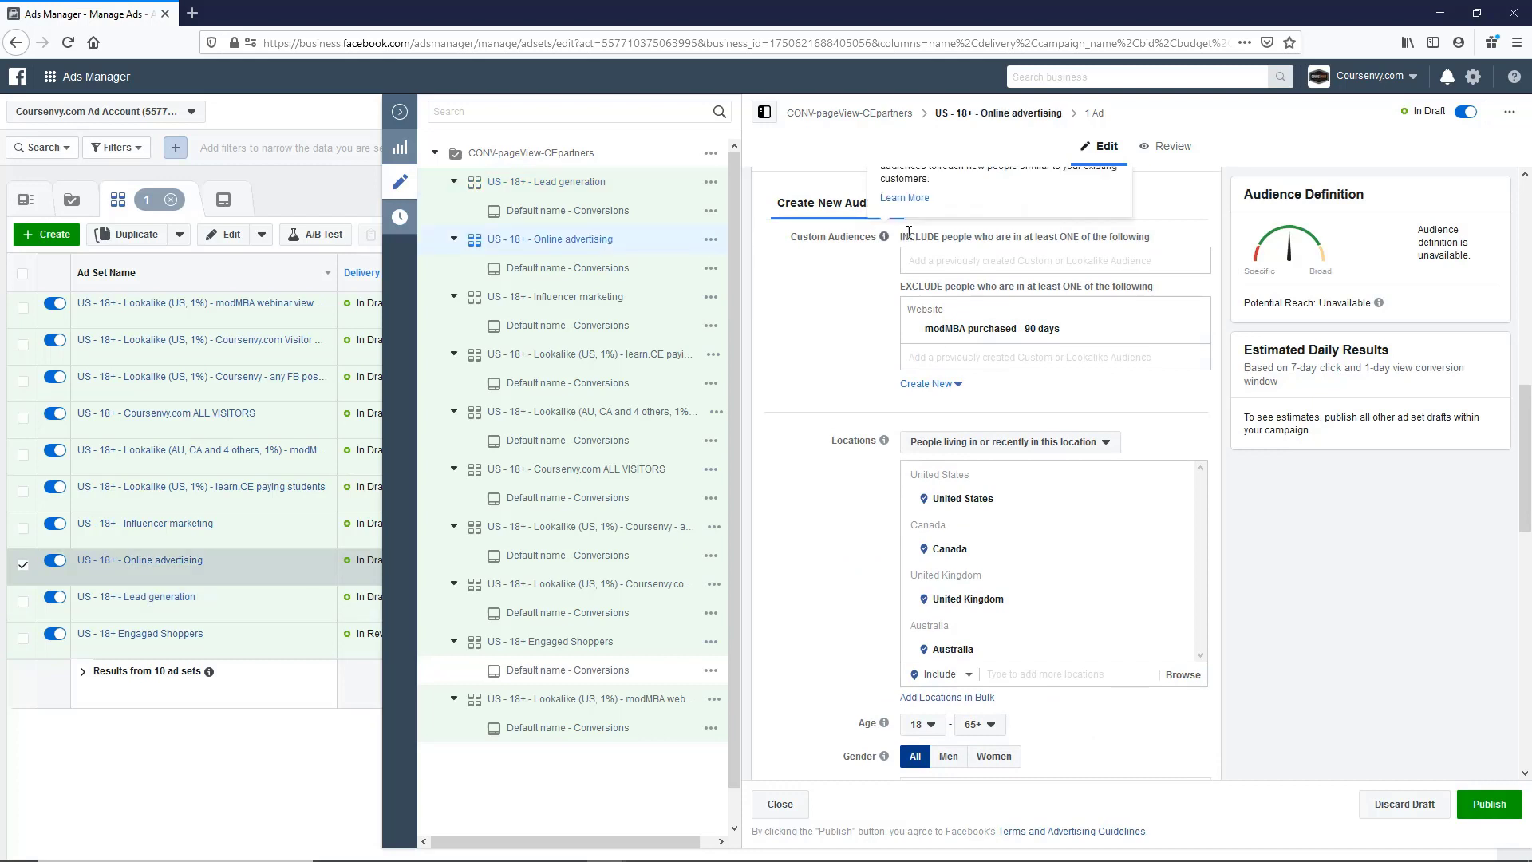
scroll(842, 380, "down", 4)
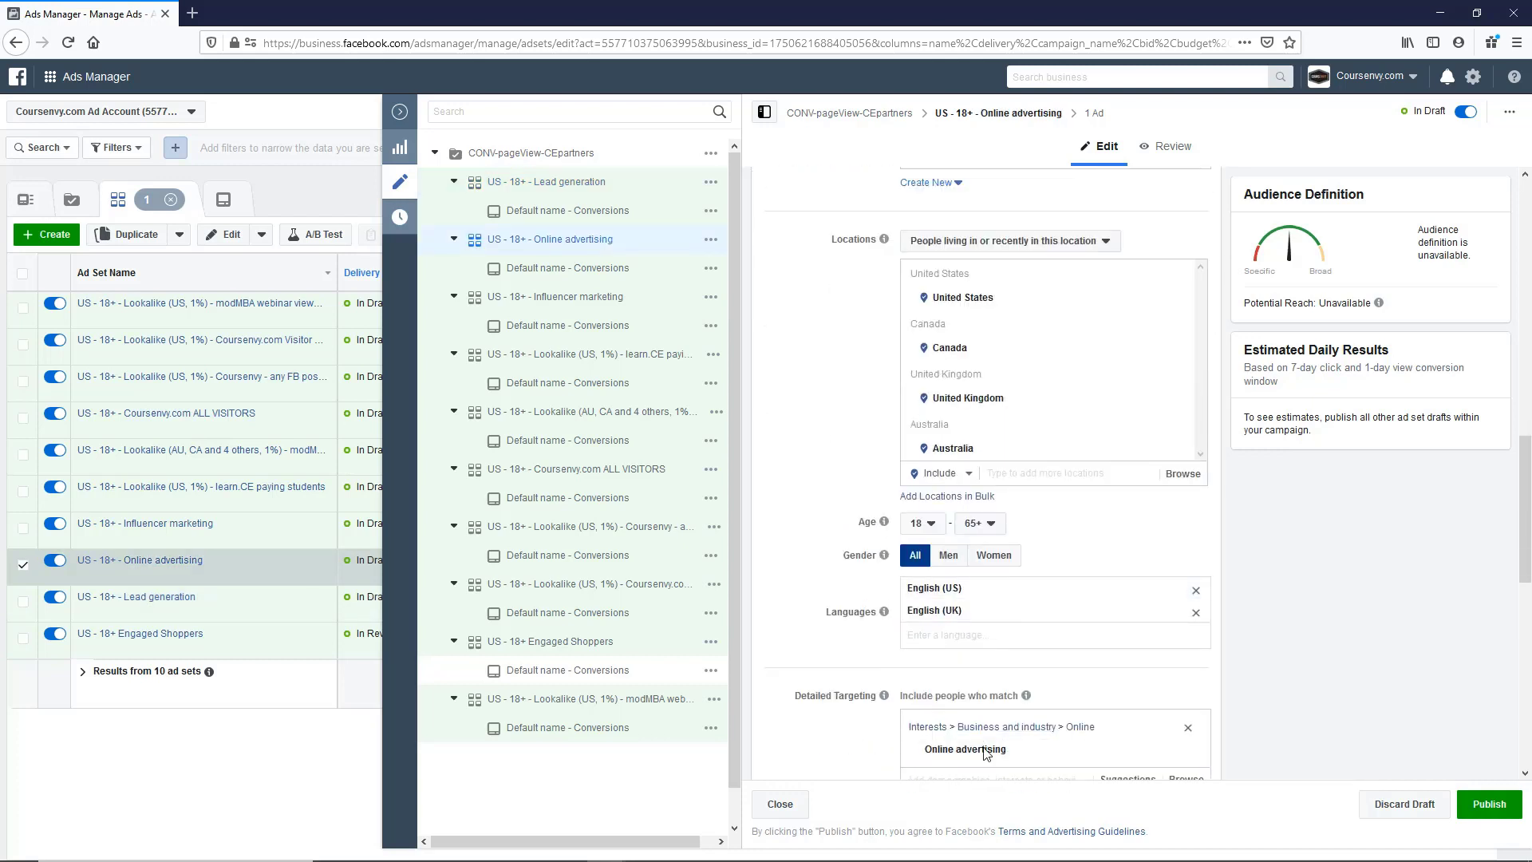
left_click(579, 296)
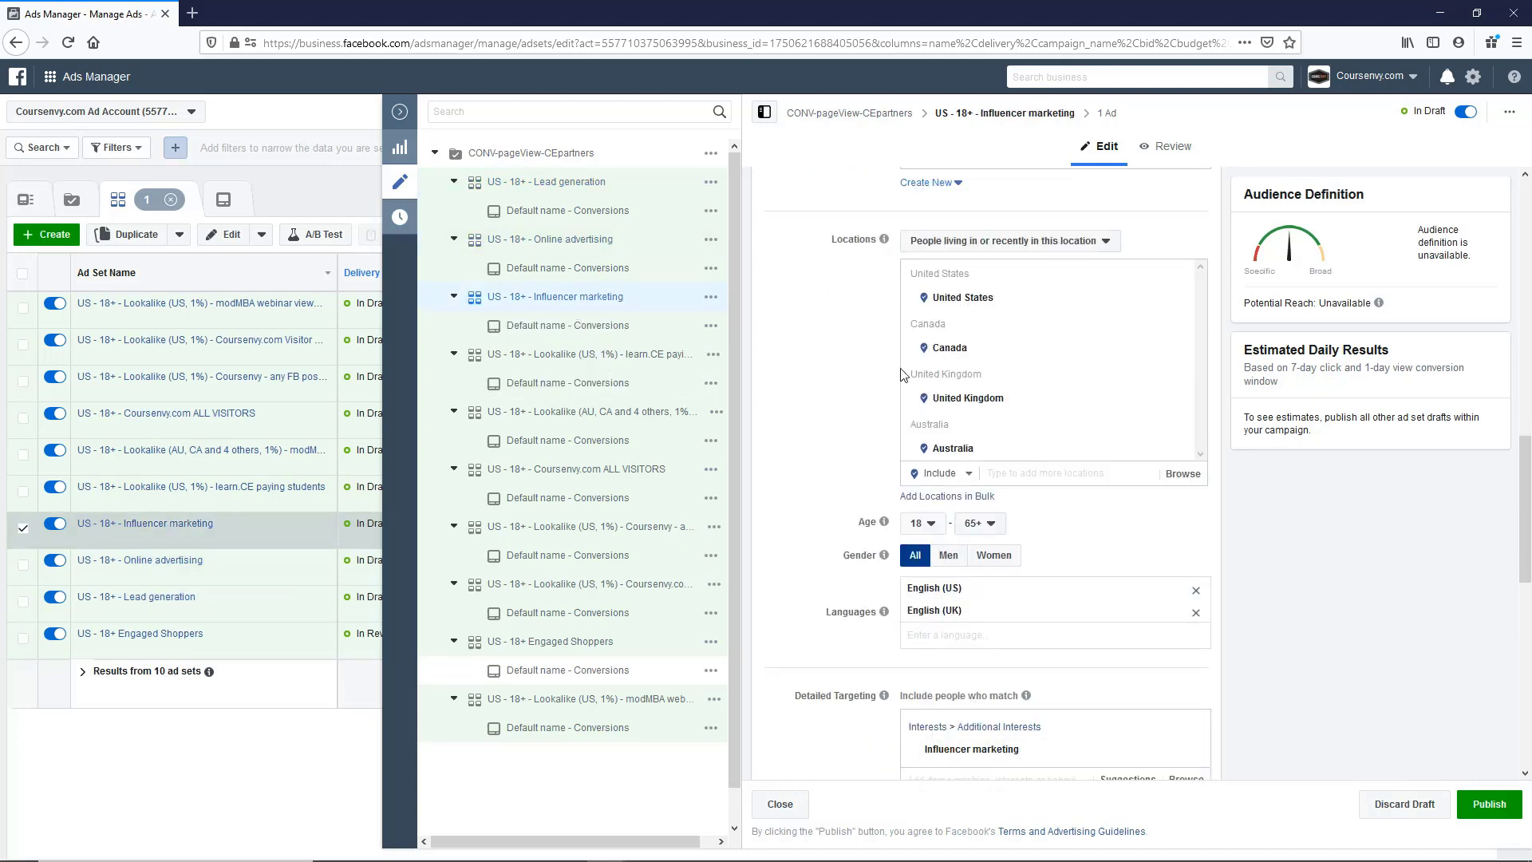
scroll(925, 730, "down", 1)
scroll(924, 598, "up", 3)
scroll(925, 480, "up", 2)
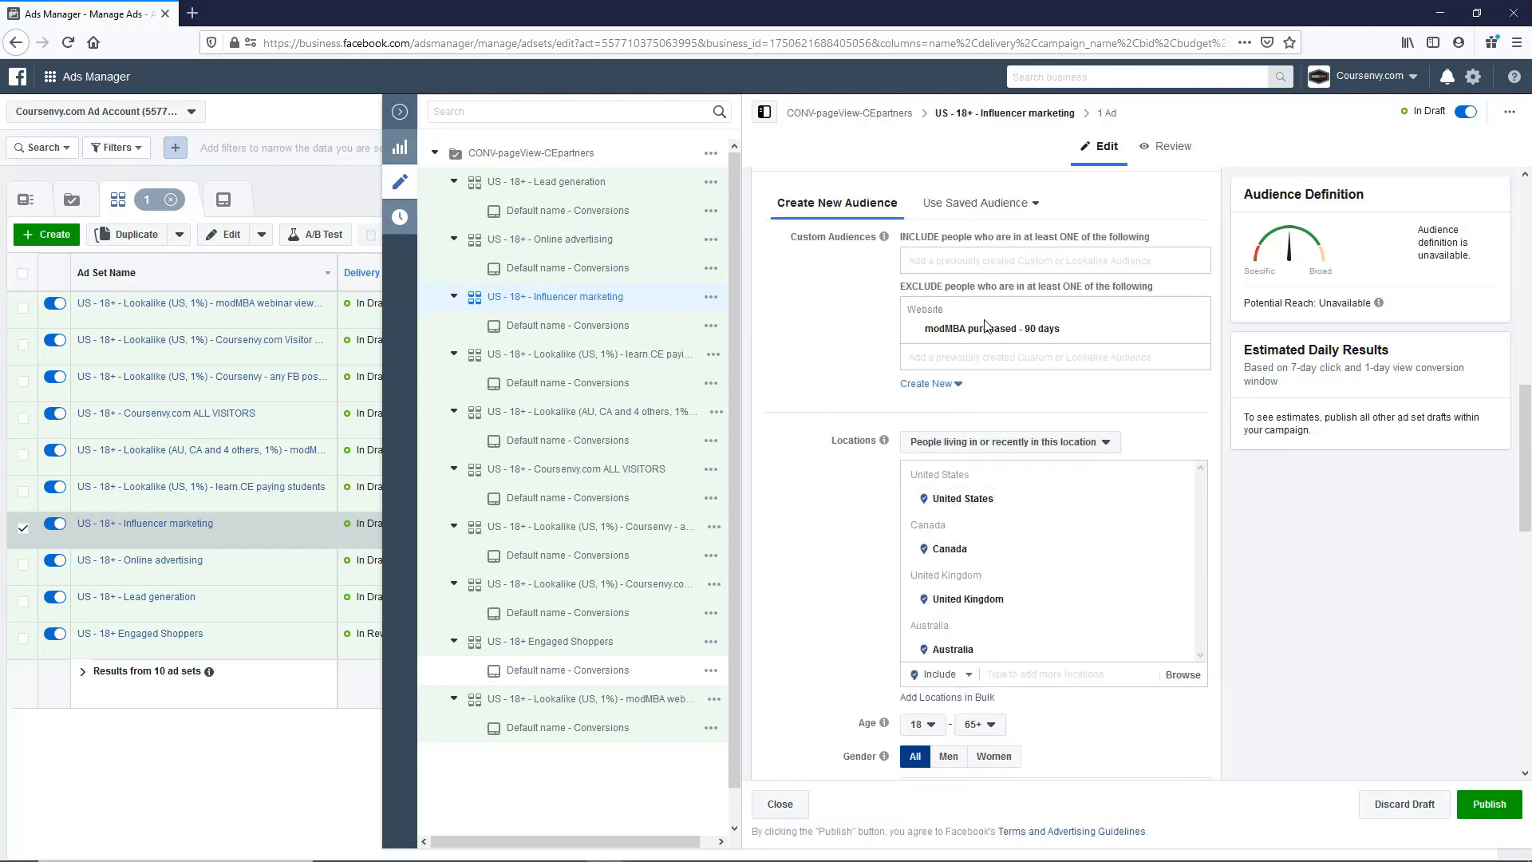
left_click(579, 353)
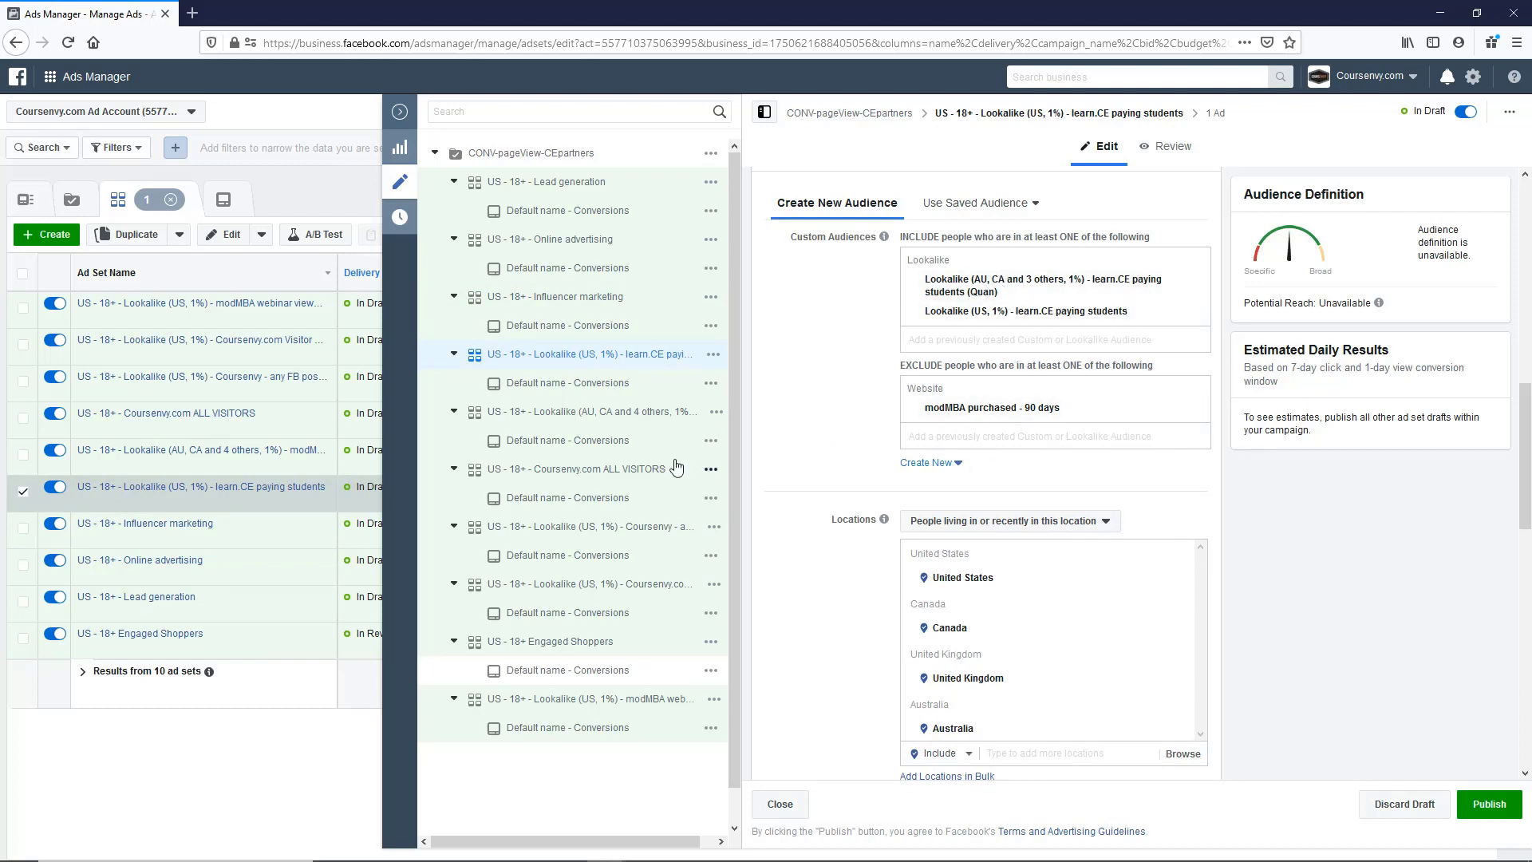
scroll(766, 431, "down", 4)
scroll(839, 455, "down", 4)
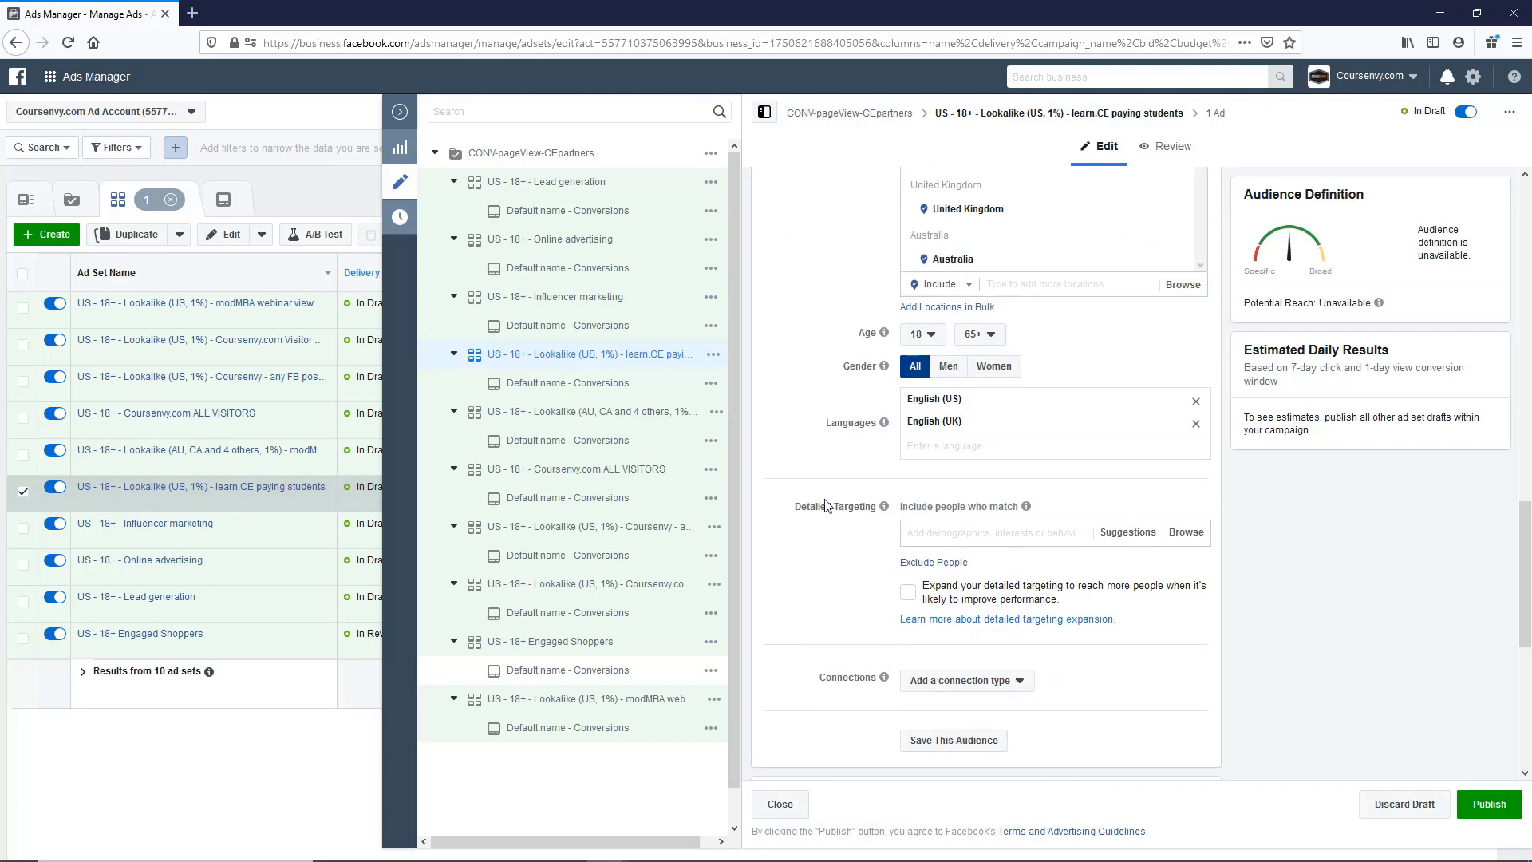
left_click(596, 412)
scroll(832, 565, "up", 3)
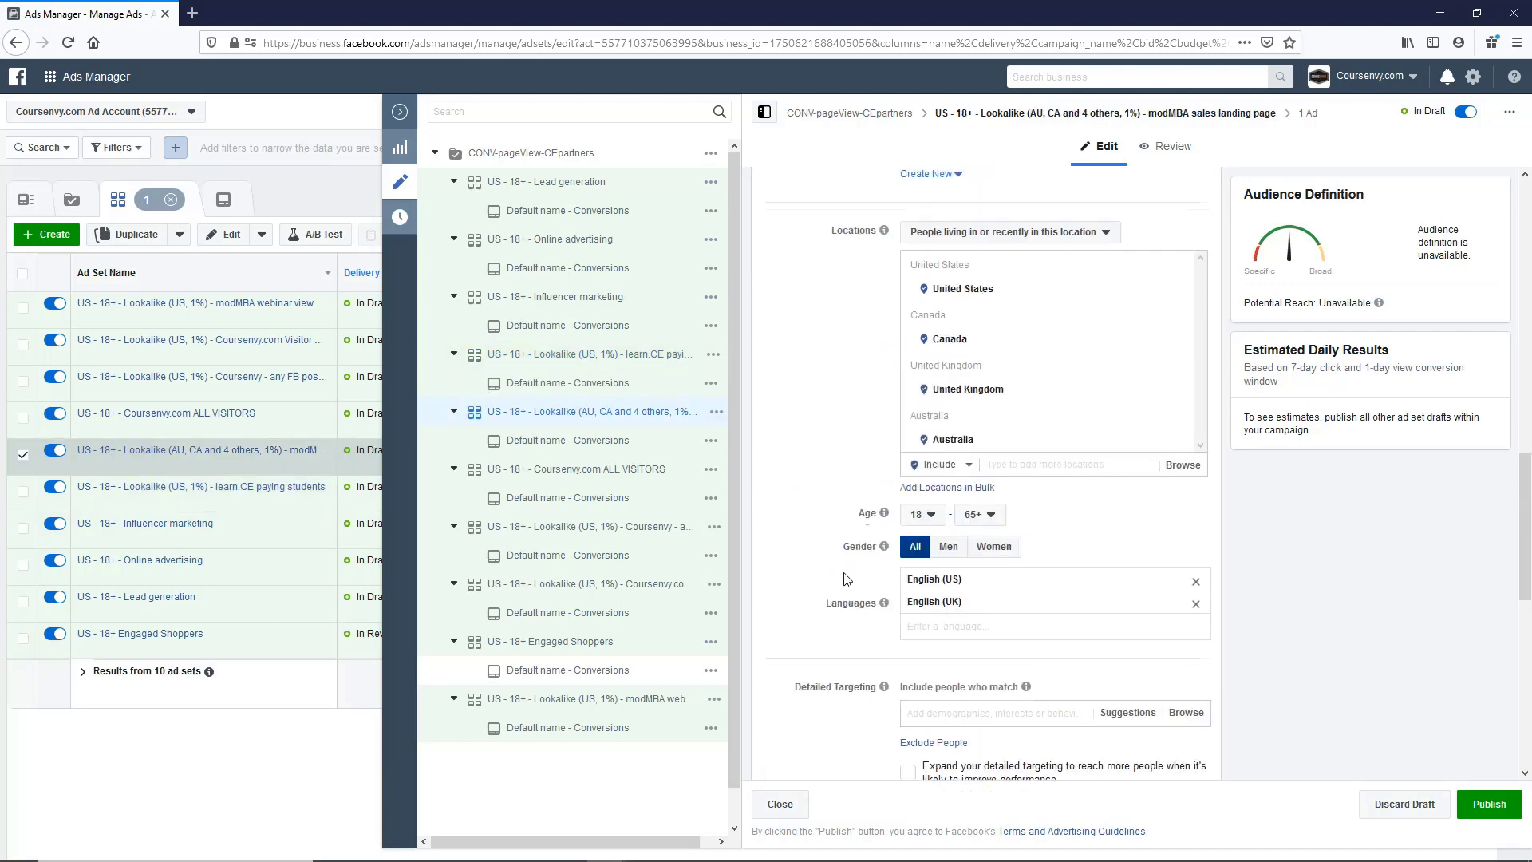
scroll(831, 565, "up", 3)
scroll(832, 565, "up", 3)
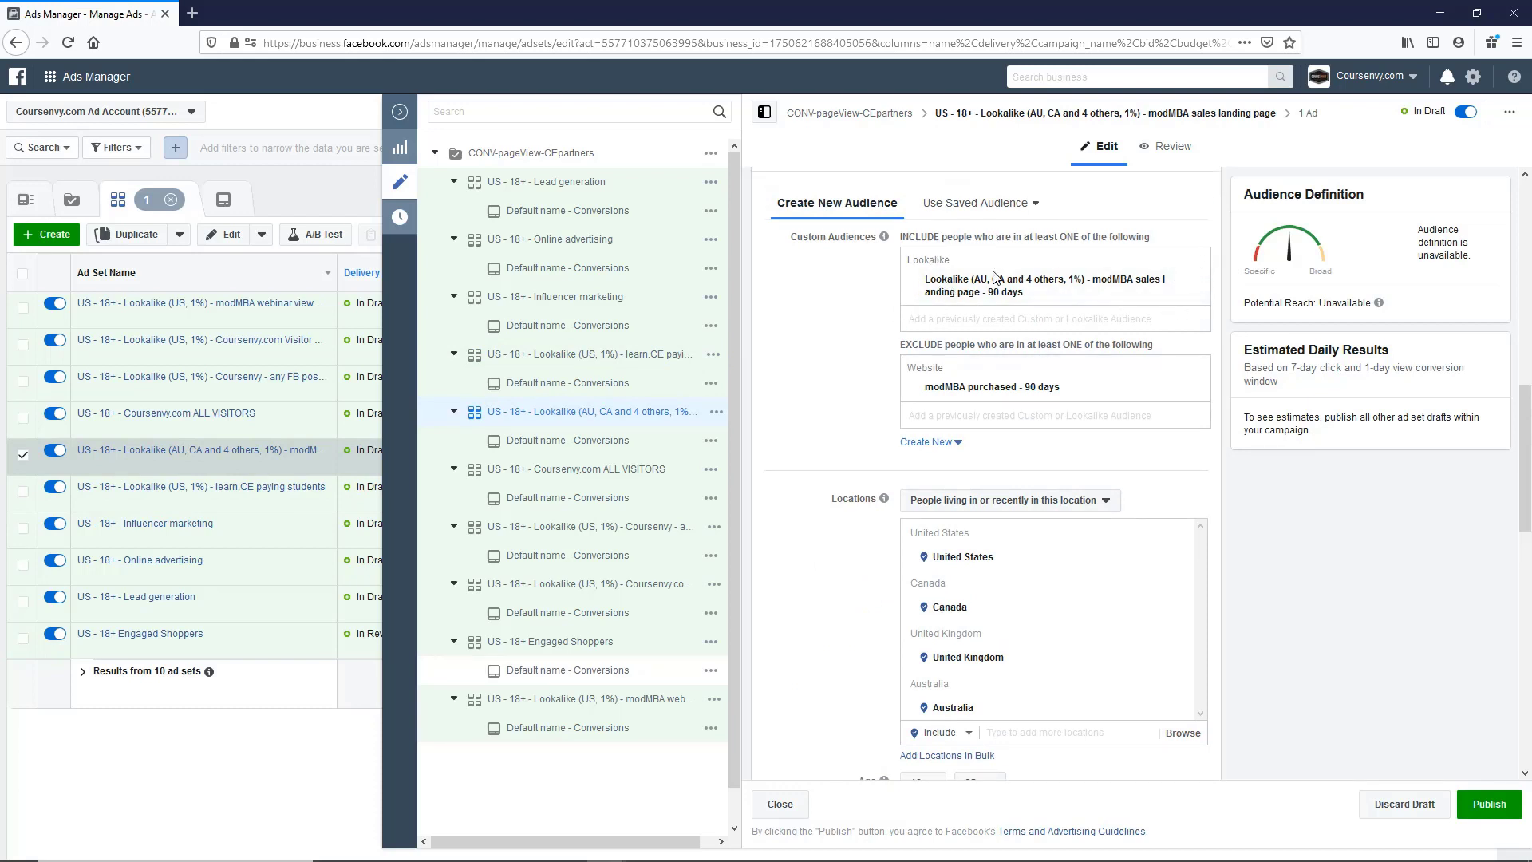
left_click(614, 469)
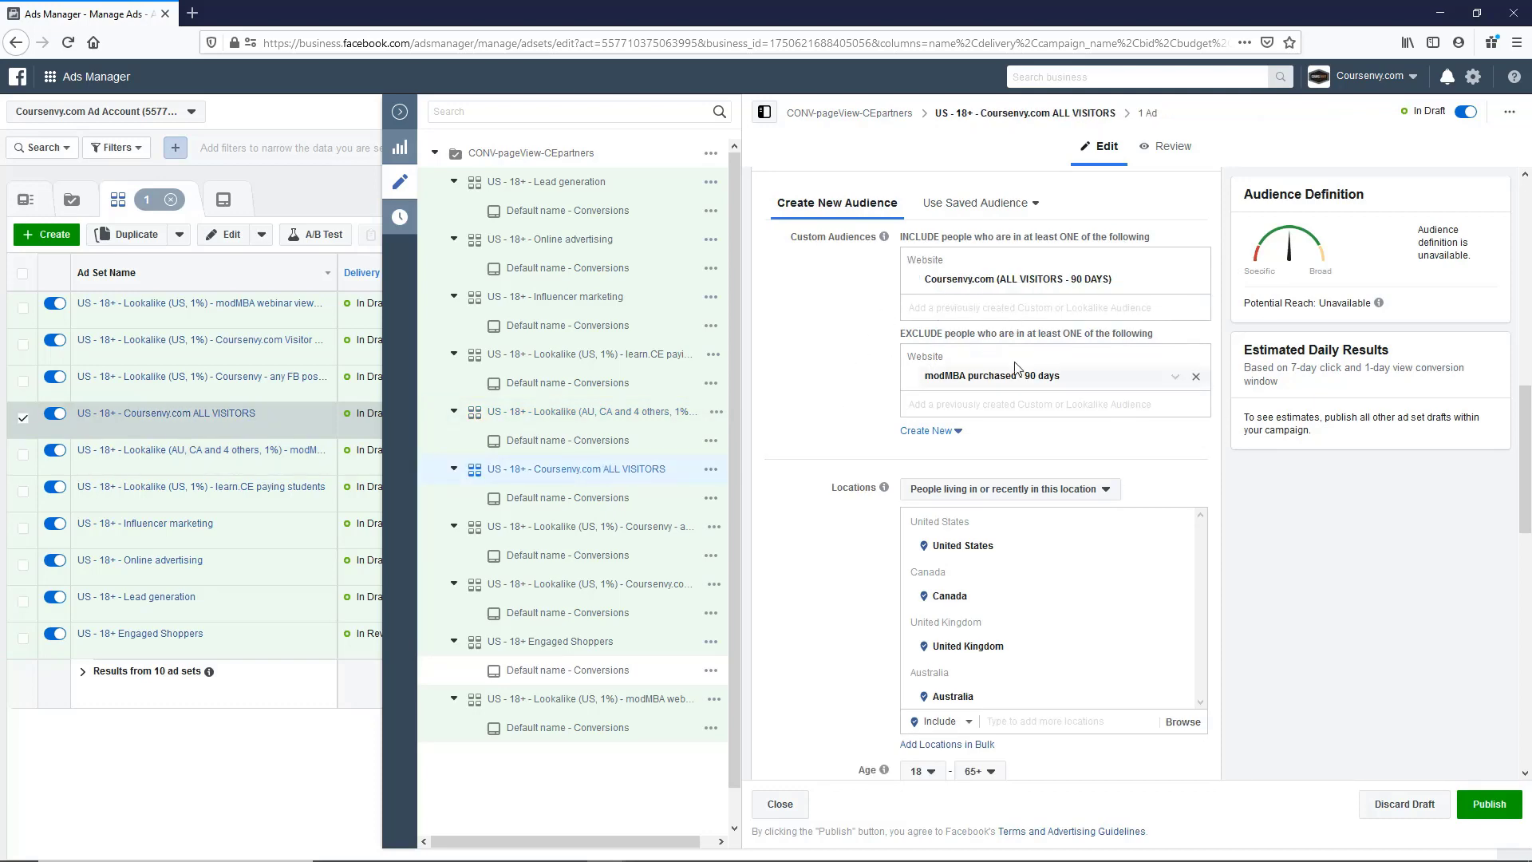
scroll(823, 574, "down", 4)
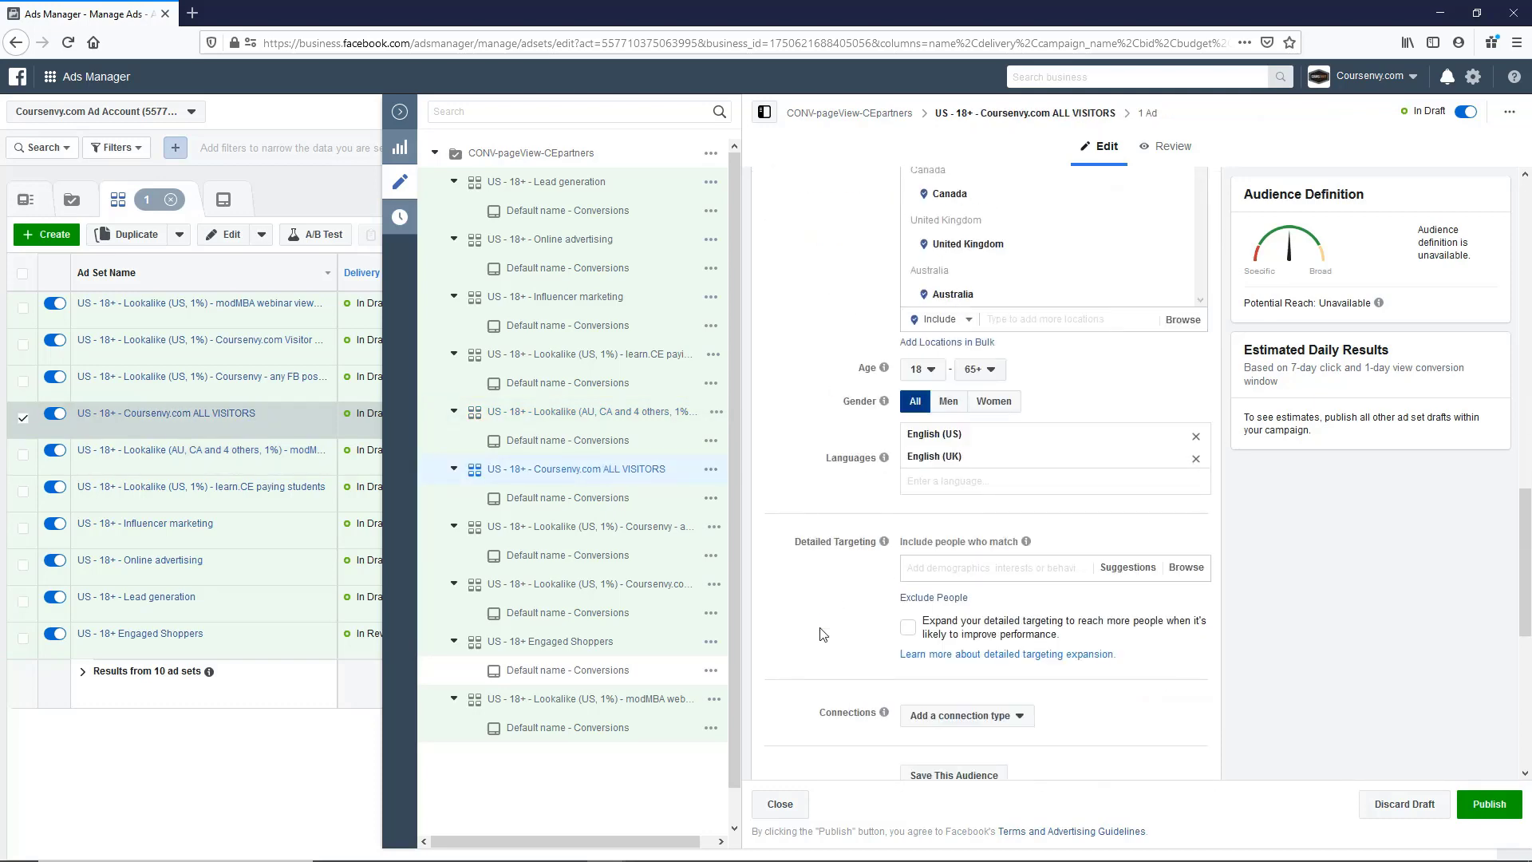
left_click(594, 526)
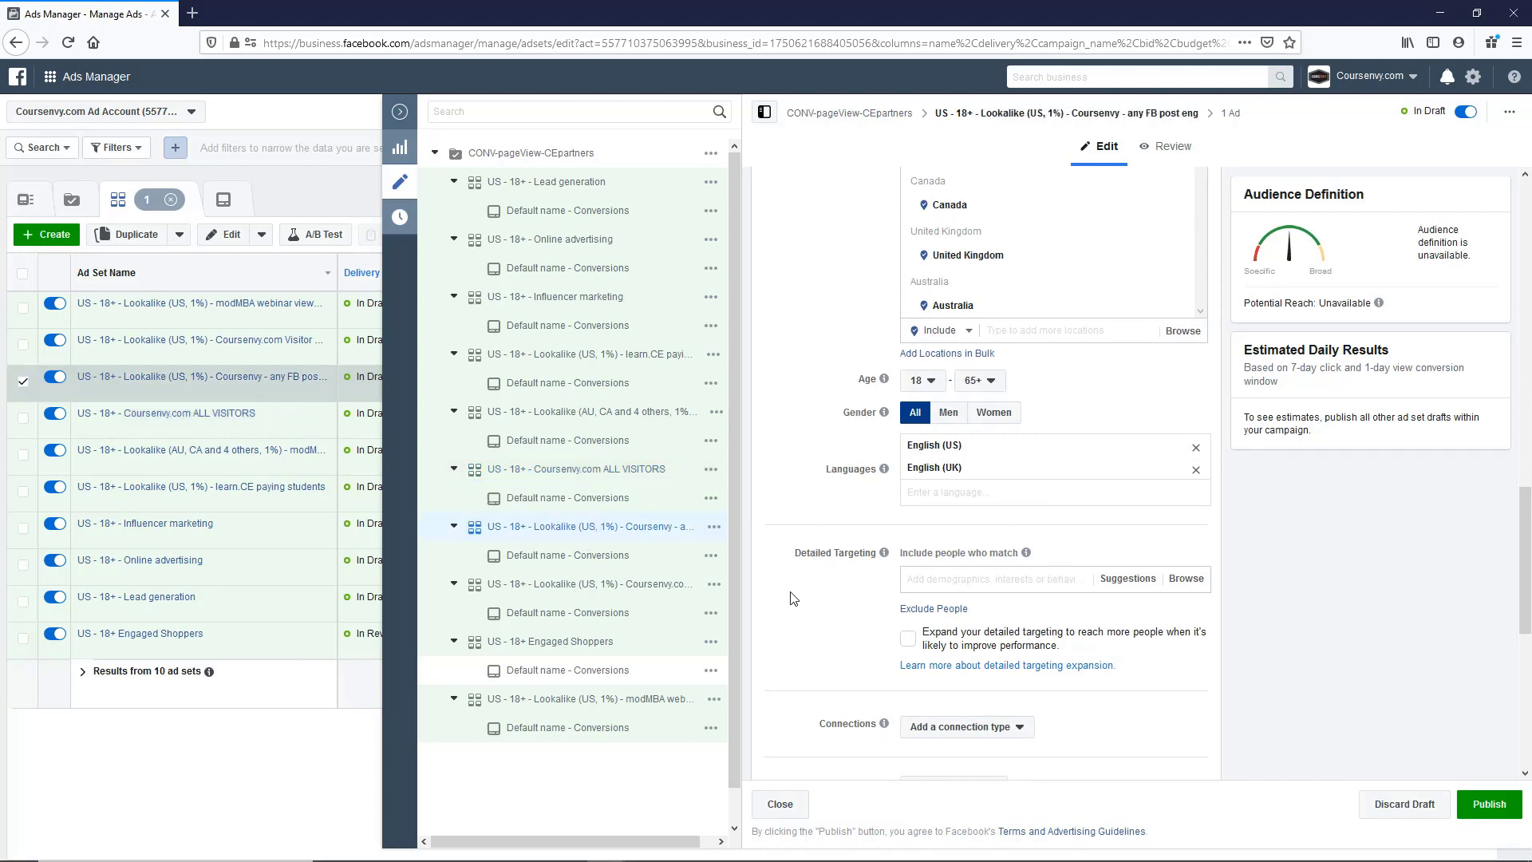
scroll(790, 597, "up", 3)
scroll(790, 598, "up", 3)
scroll(790, 598, "up", 2)
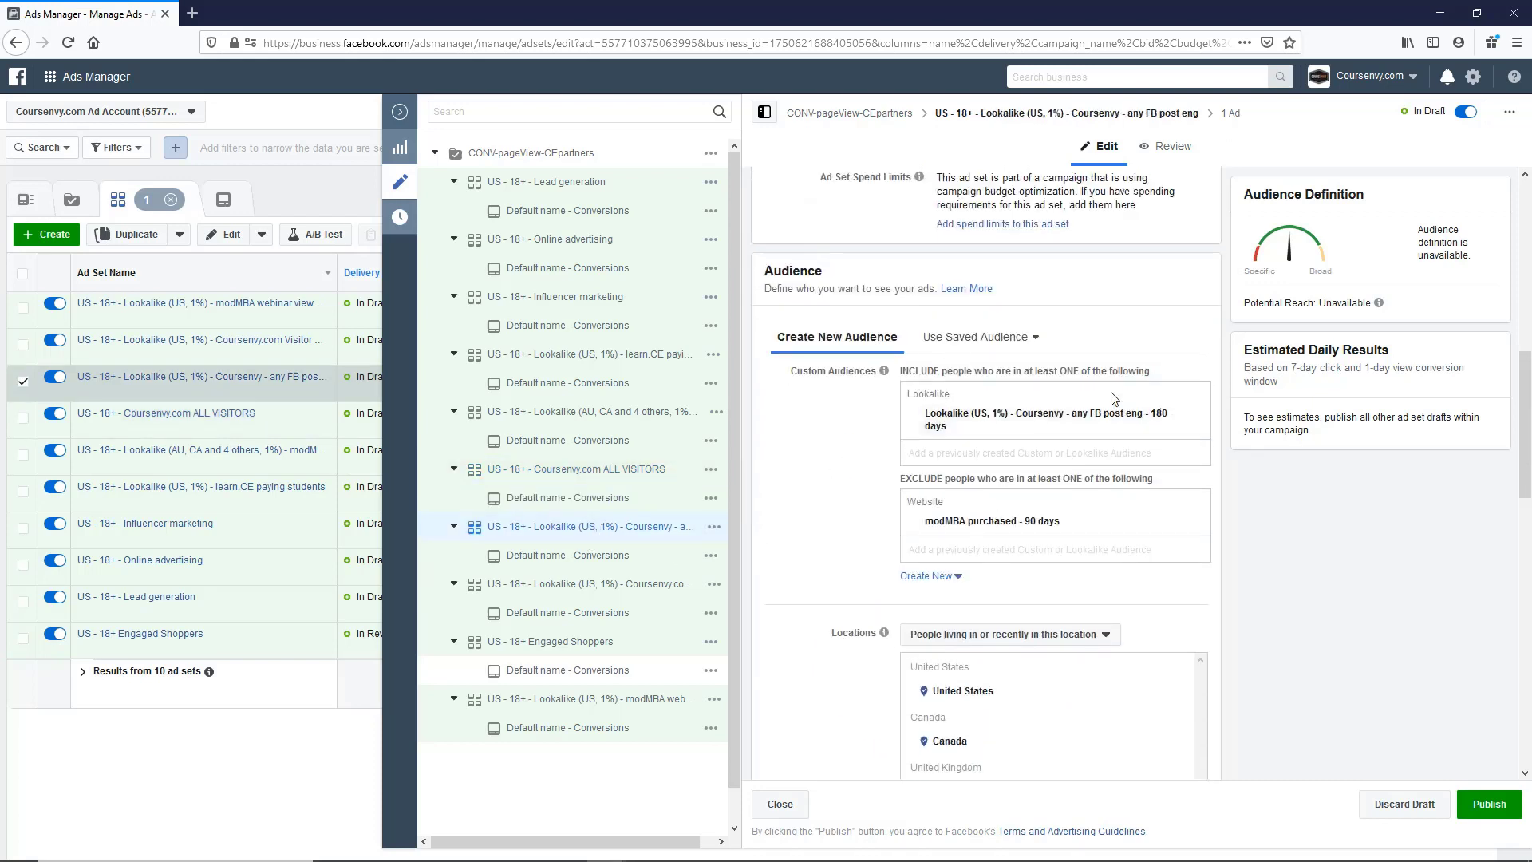
left_click(611, 584)
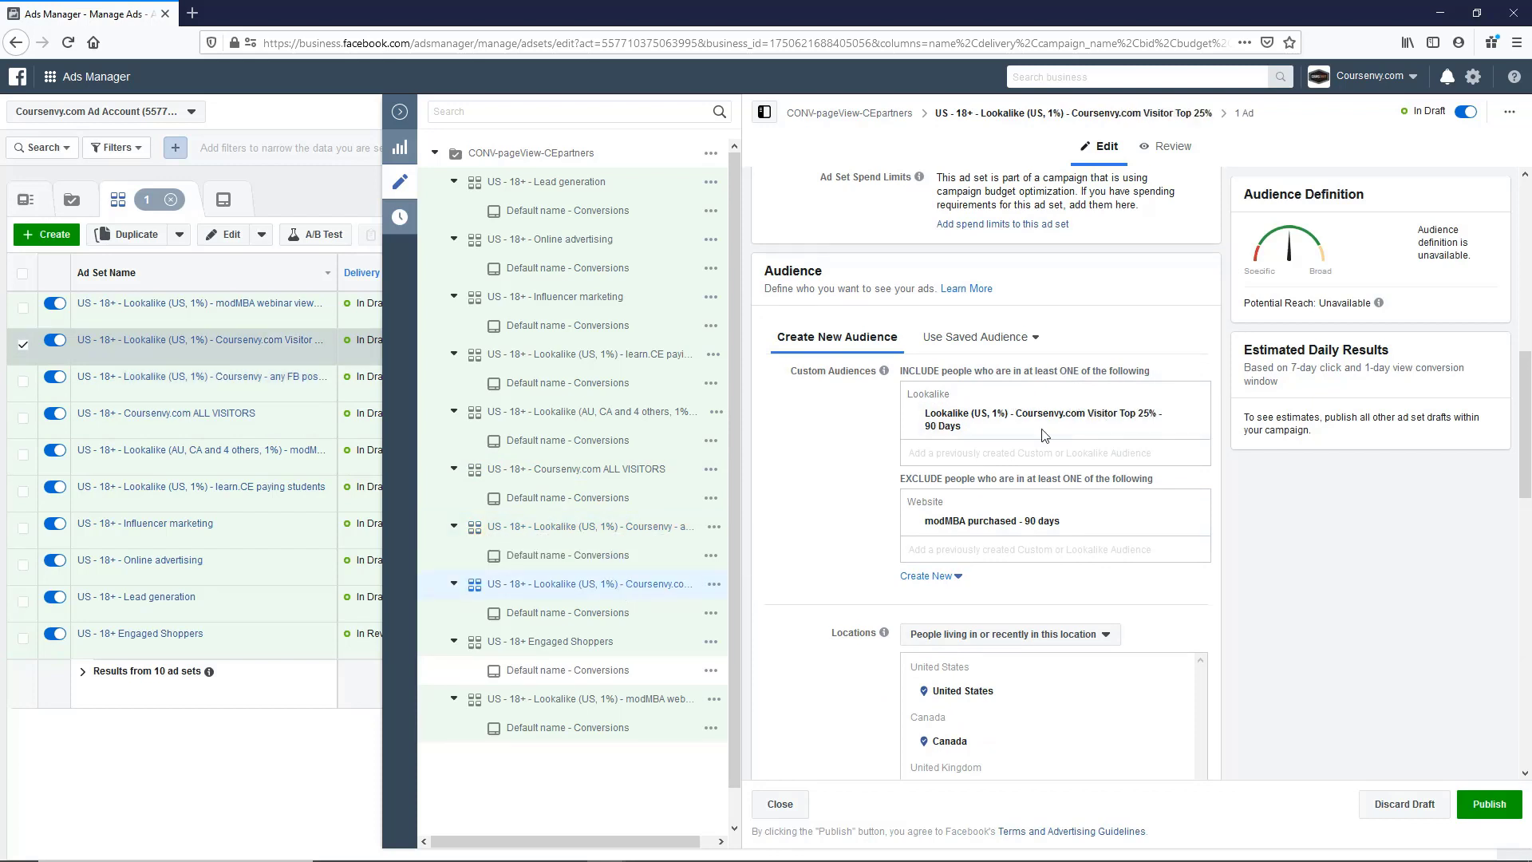
scroll(812, 544, "down", 5)
scroll(812, 544, "down", 5)
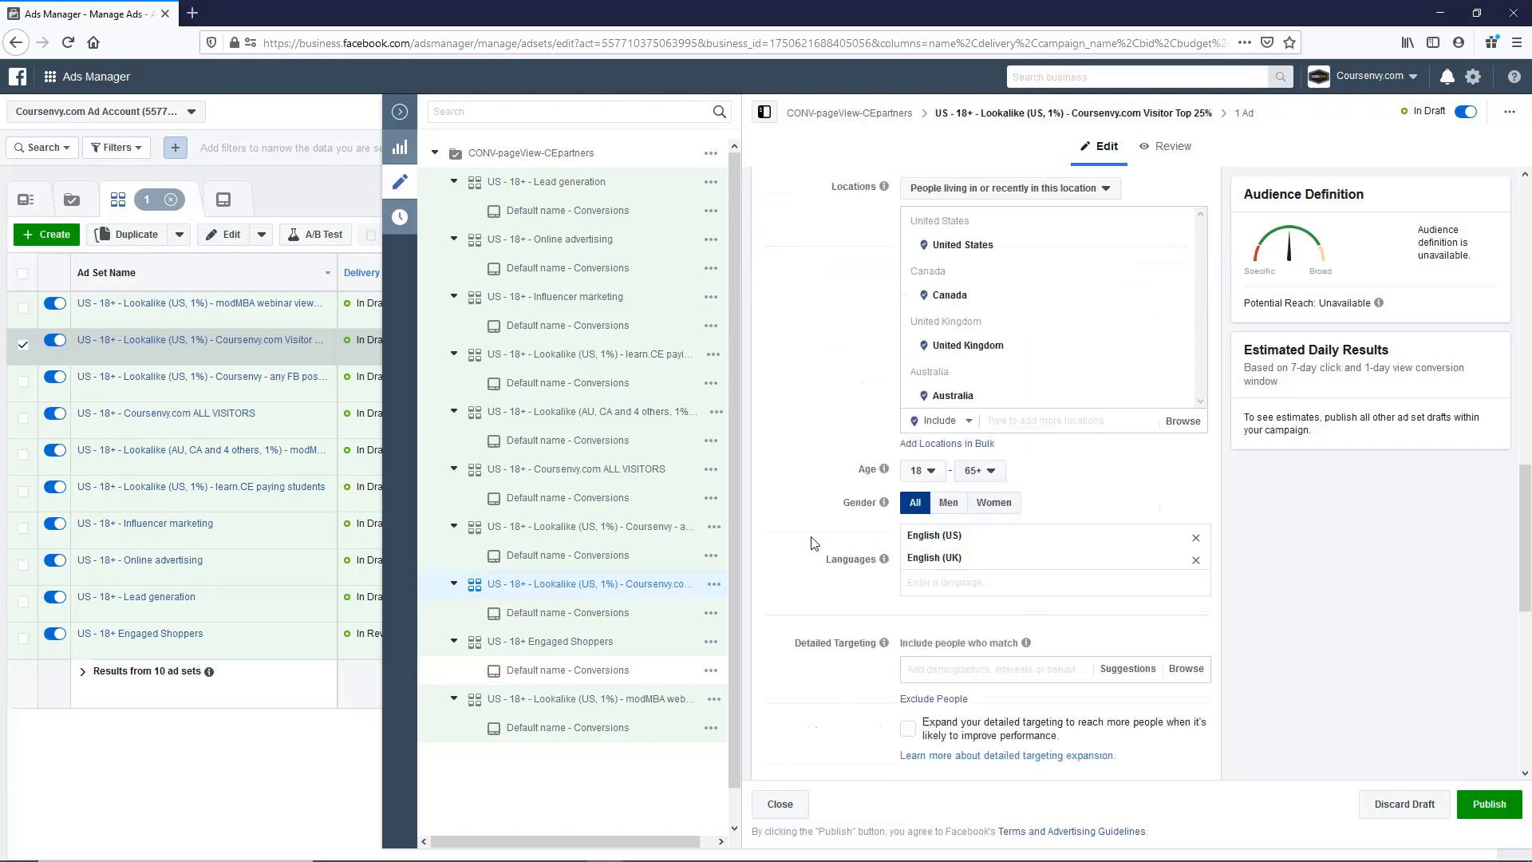
scroll(811, 544, "down", 2)
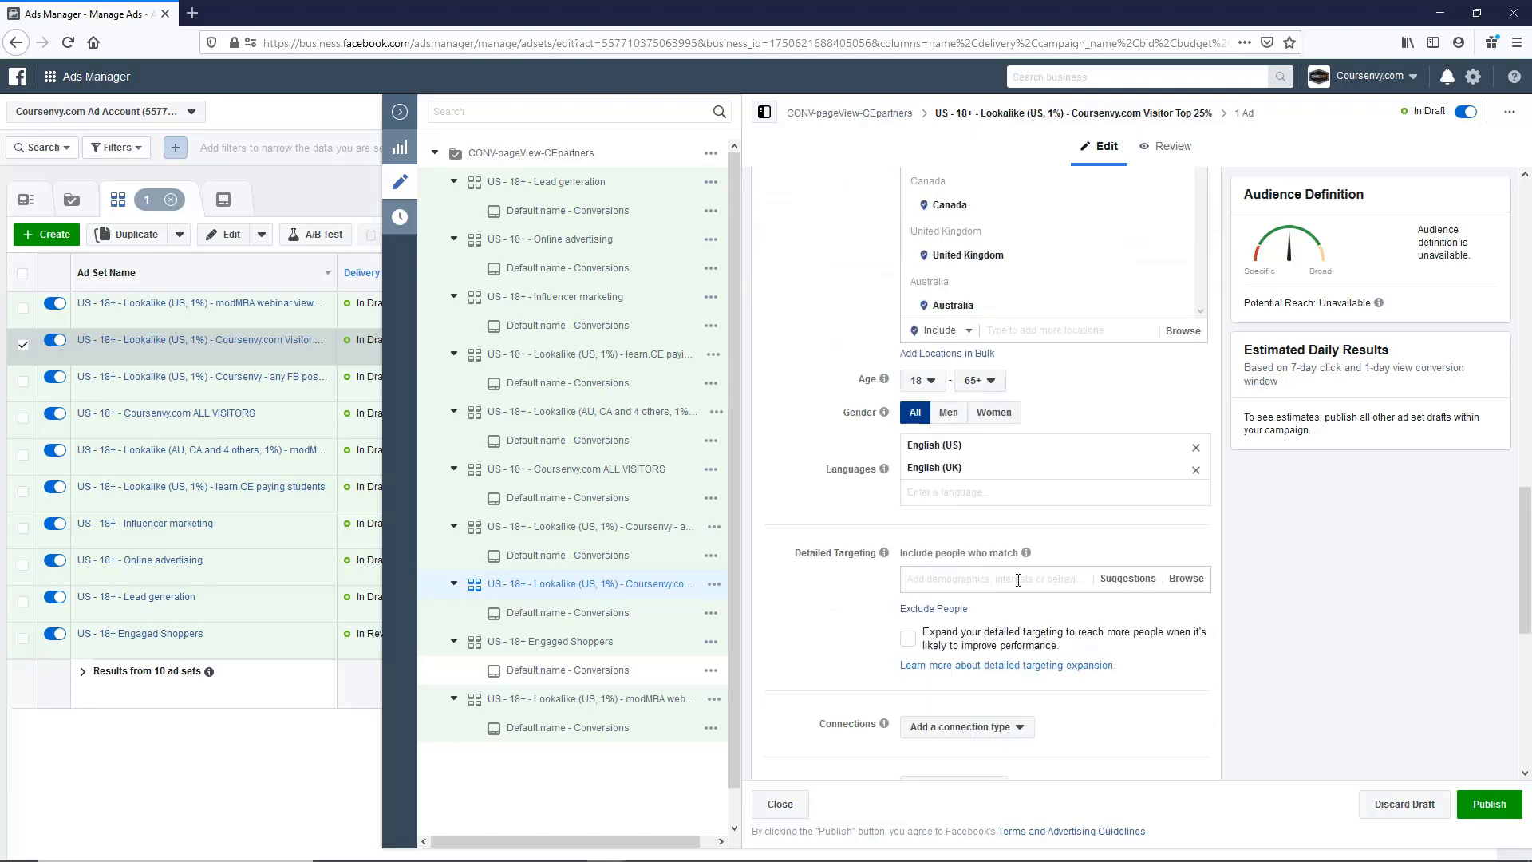
left_click(582, 648)
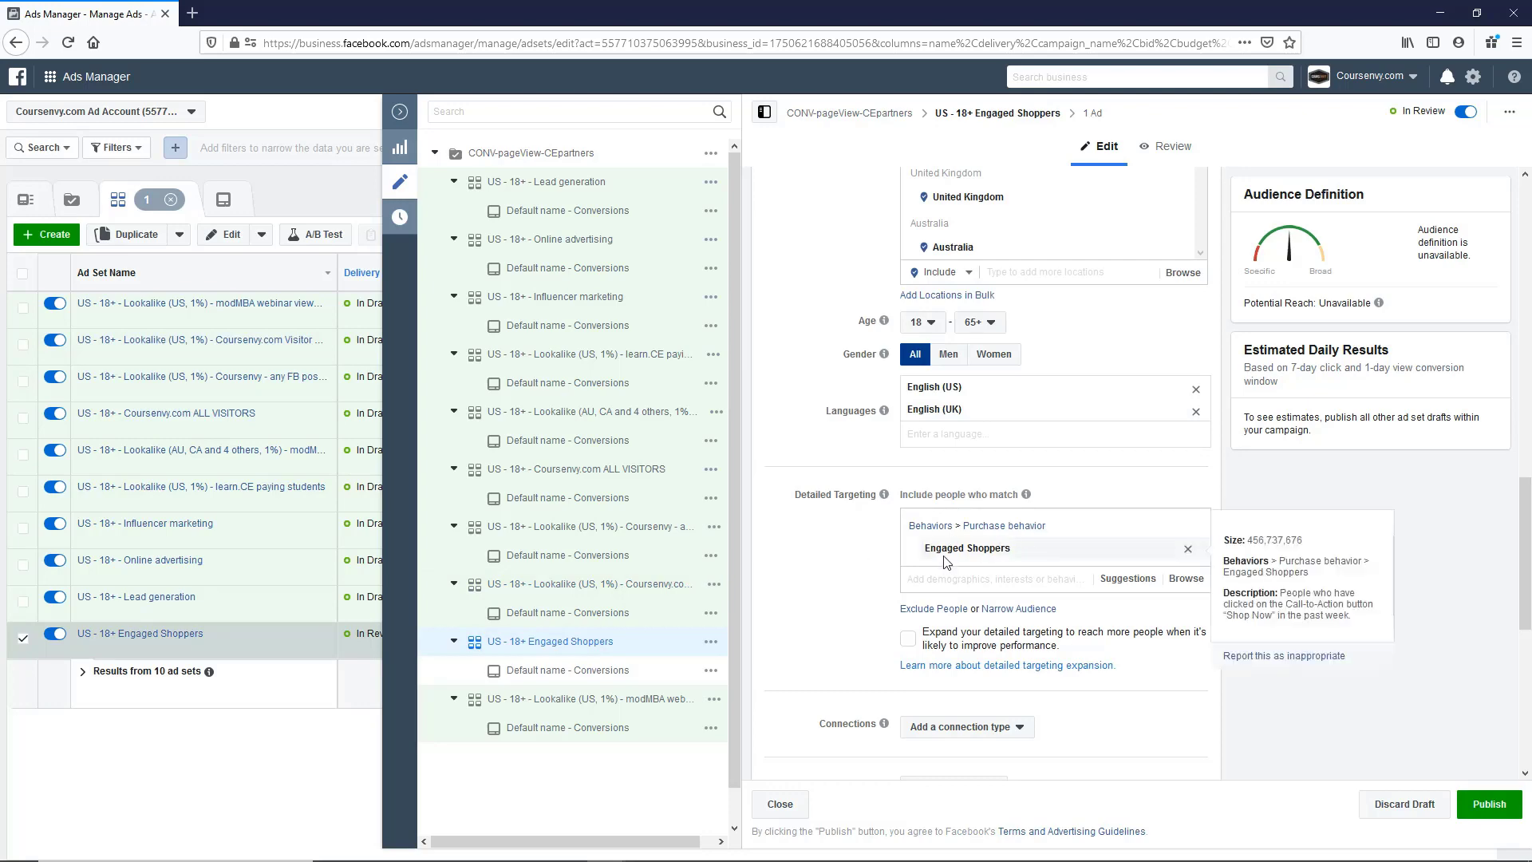
scroll(890, 561, "up", 3)
scroll(890, 551, "up", 3)
scroll(910, 516, "up", 2)
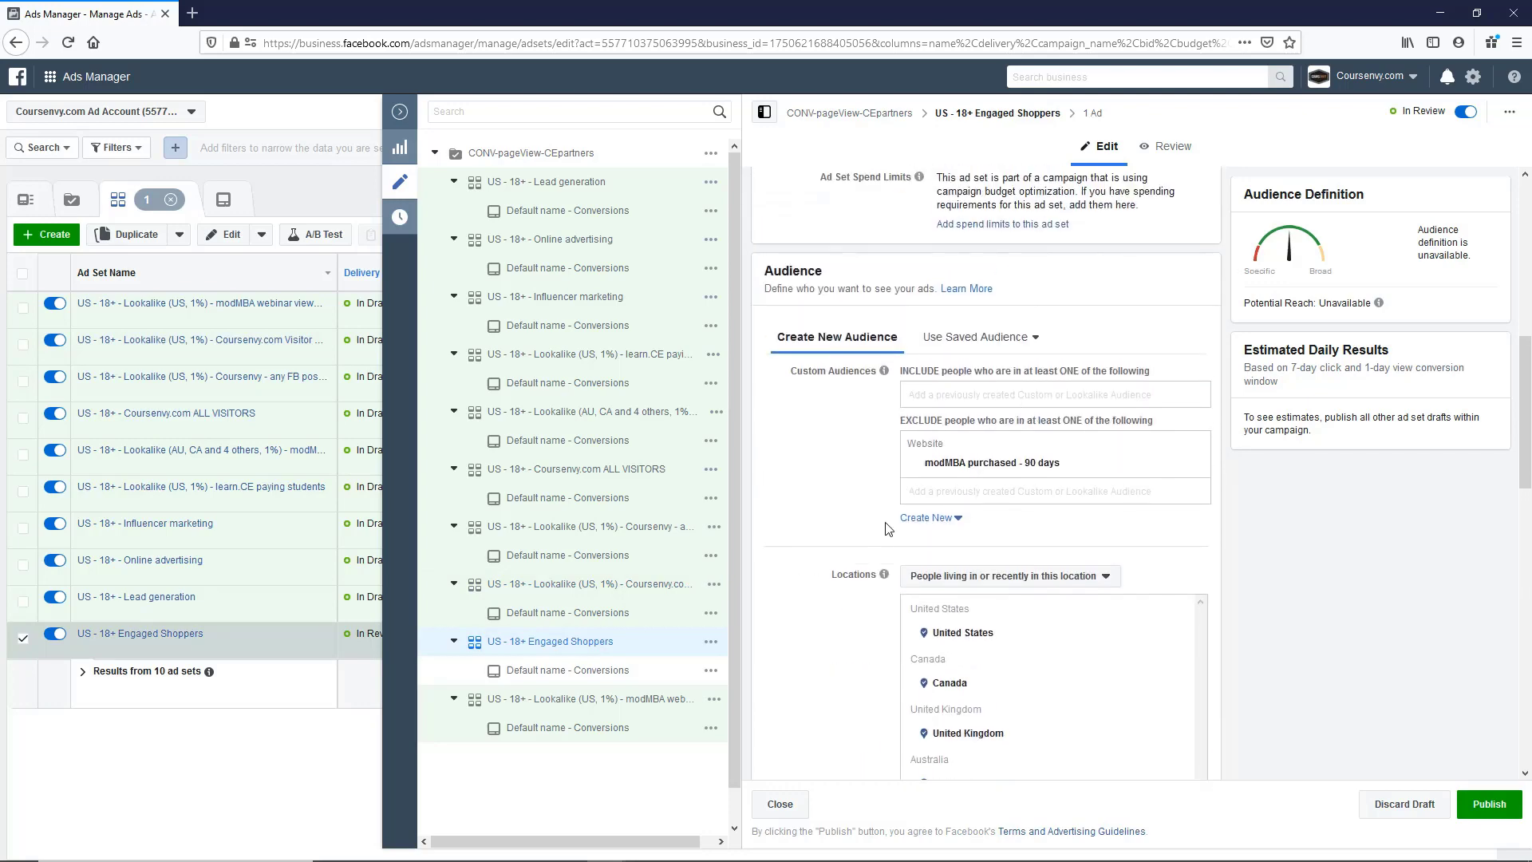
left_click(584, 698)
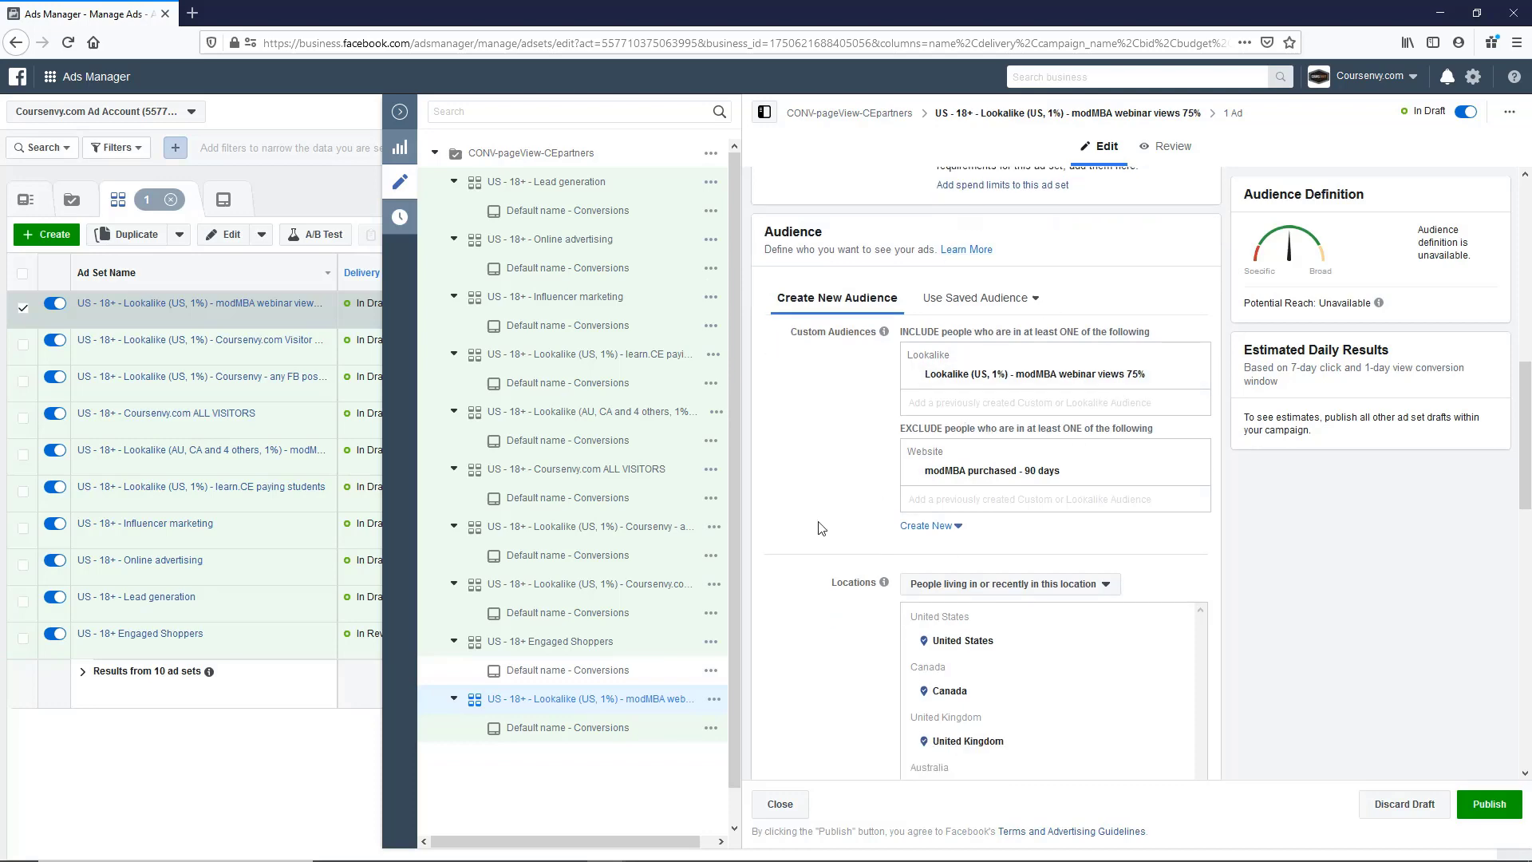
scroll(828, 523, "down", 5)
scroll(839, 574, "down", 3)
scroll(866, 643, "up", 3)
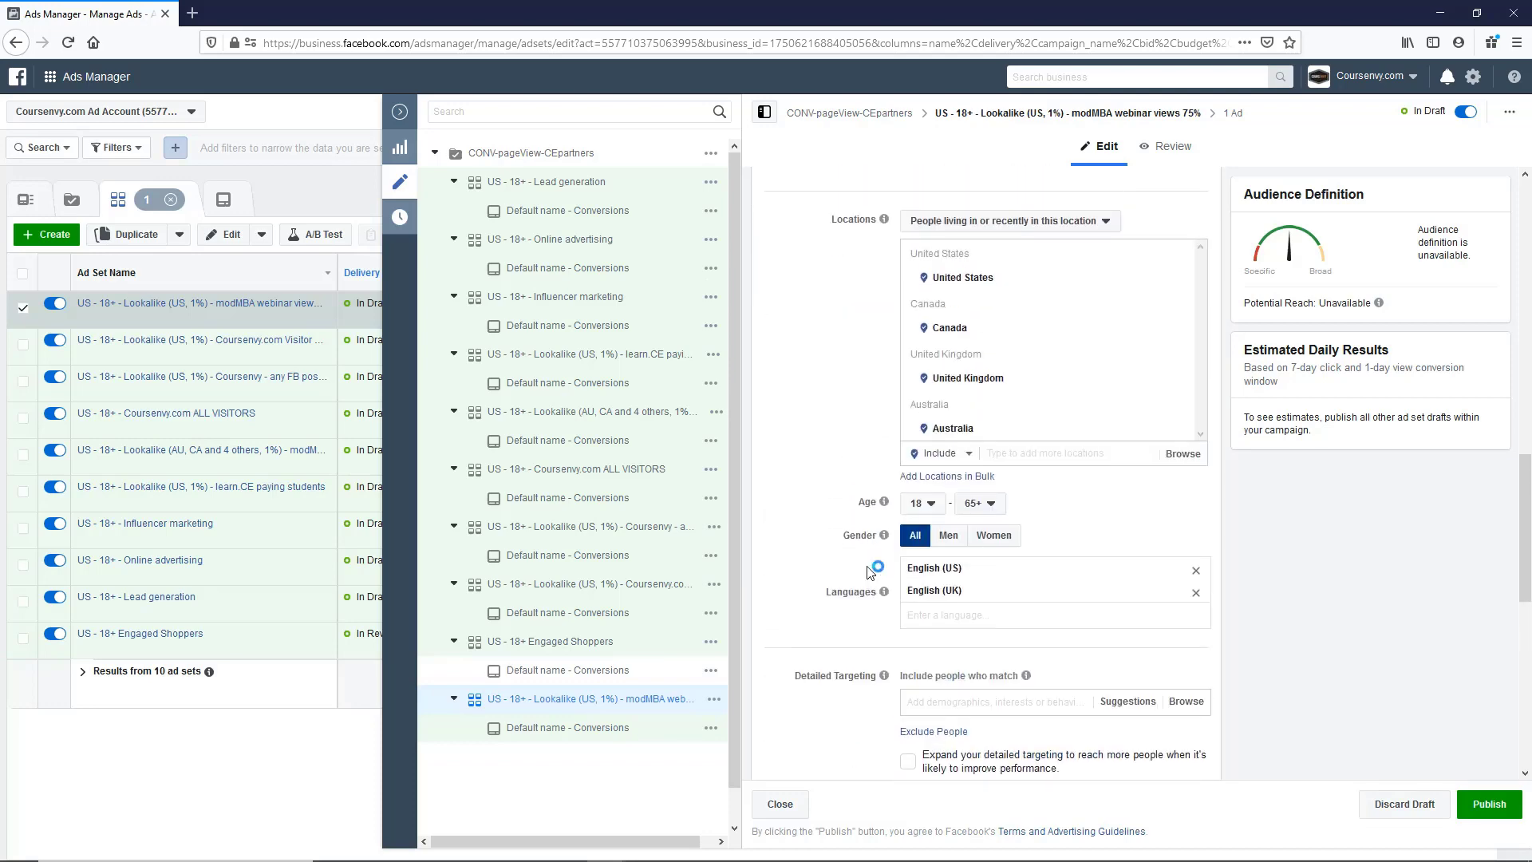
Set the Lead generation ad's Instagram account to coursenvy
left_click(618, 213)
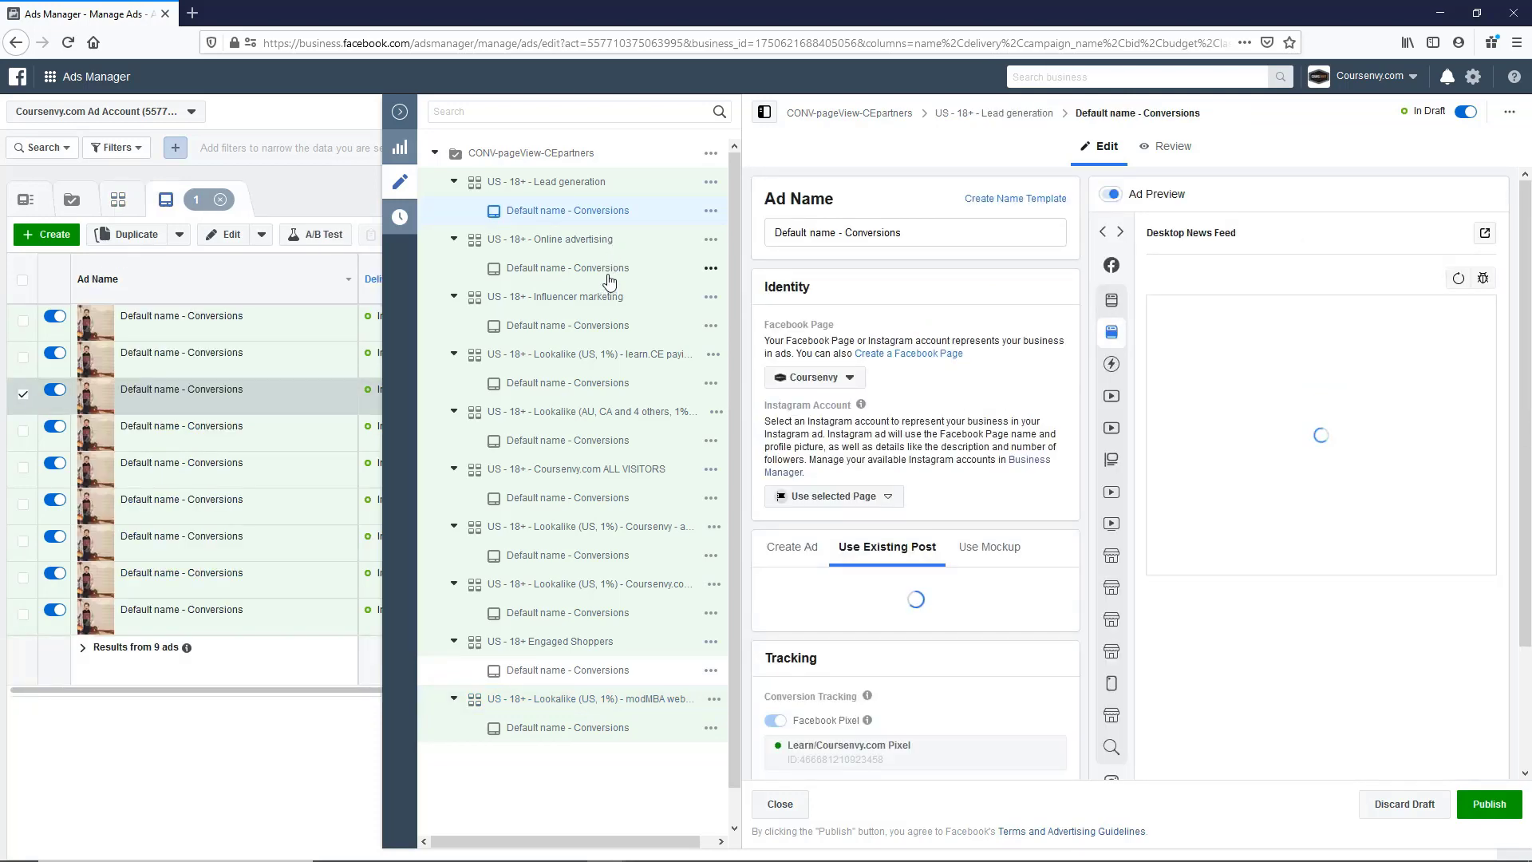
left_click(609, 269)
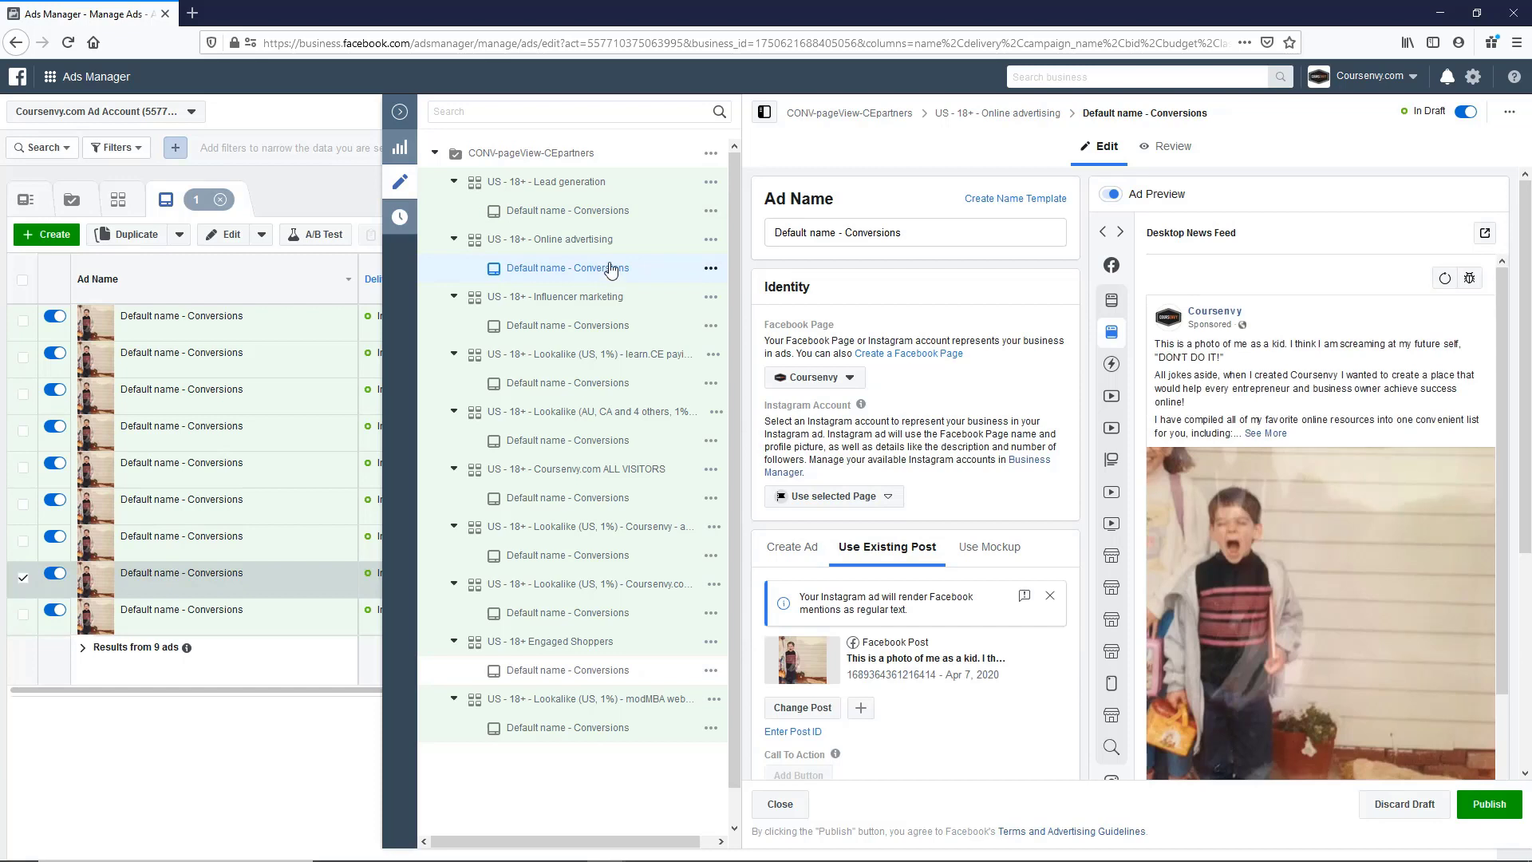
left_click(596, 211)
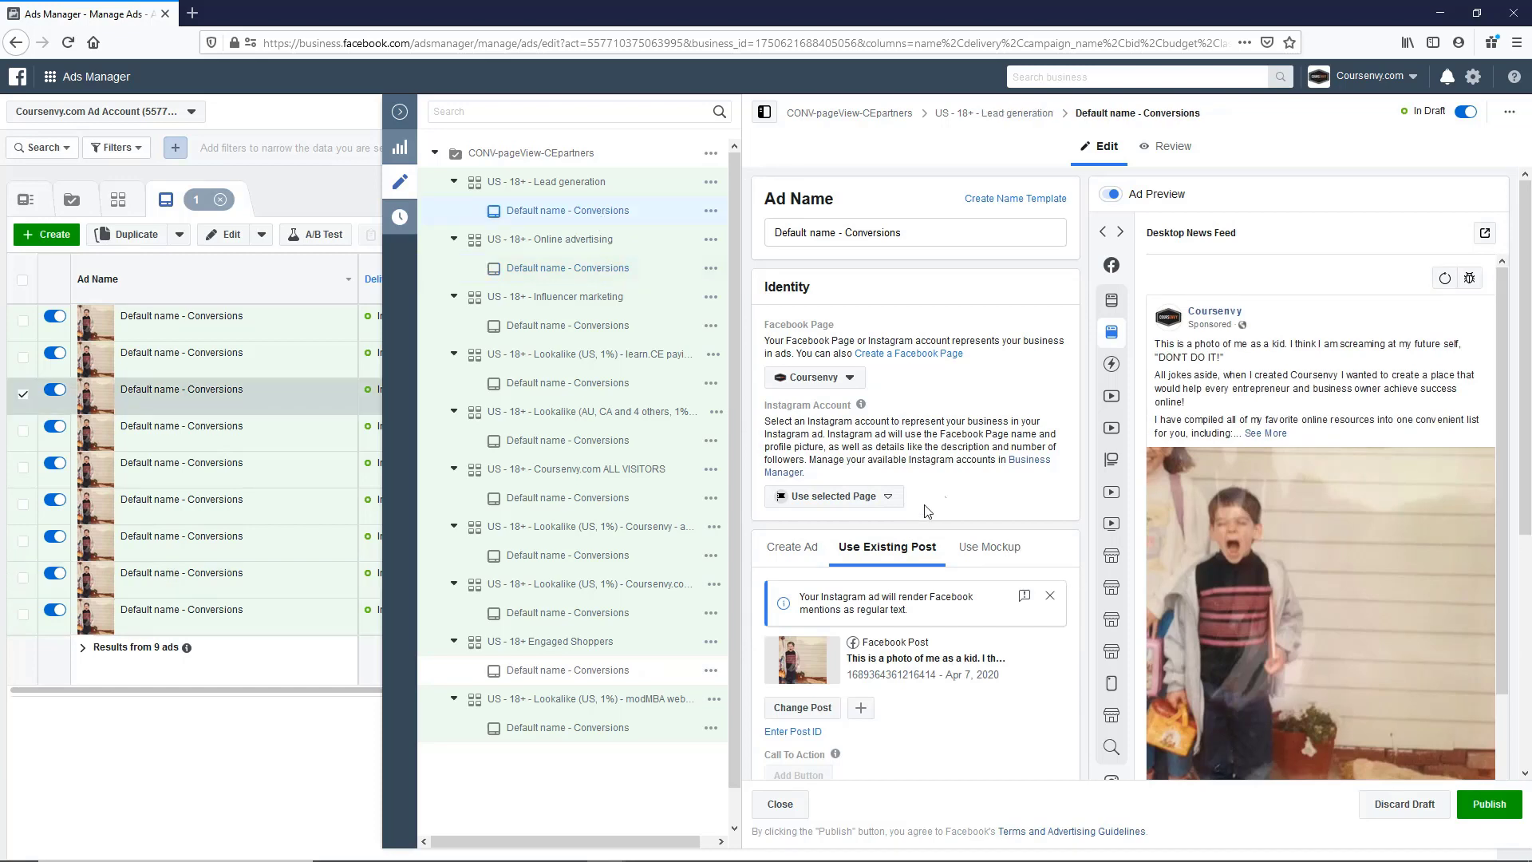
left_click(835, 495)
left_click(841, 553)
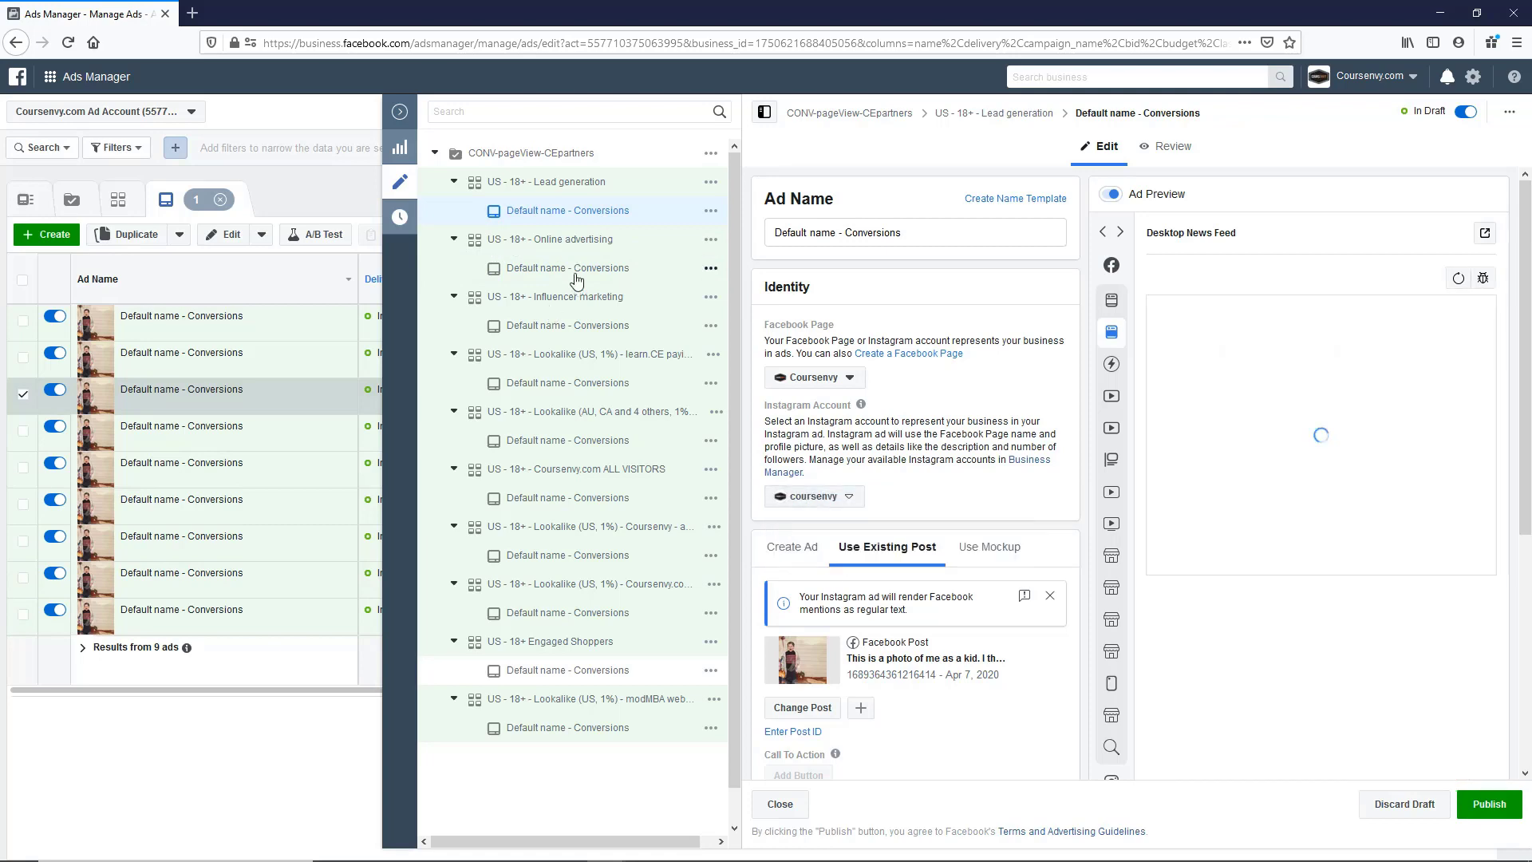
Set the Online advertising ad's Instagram account to coursenvy, then expand the modMBA ad's preview text
left_click(568, 267)
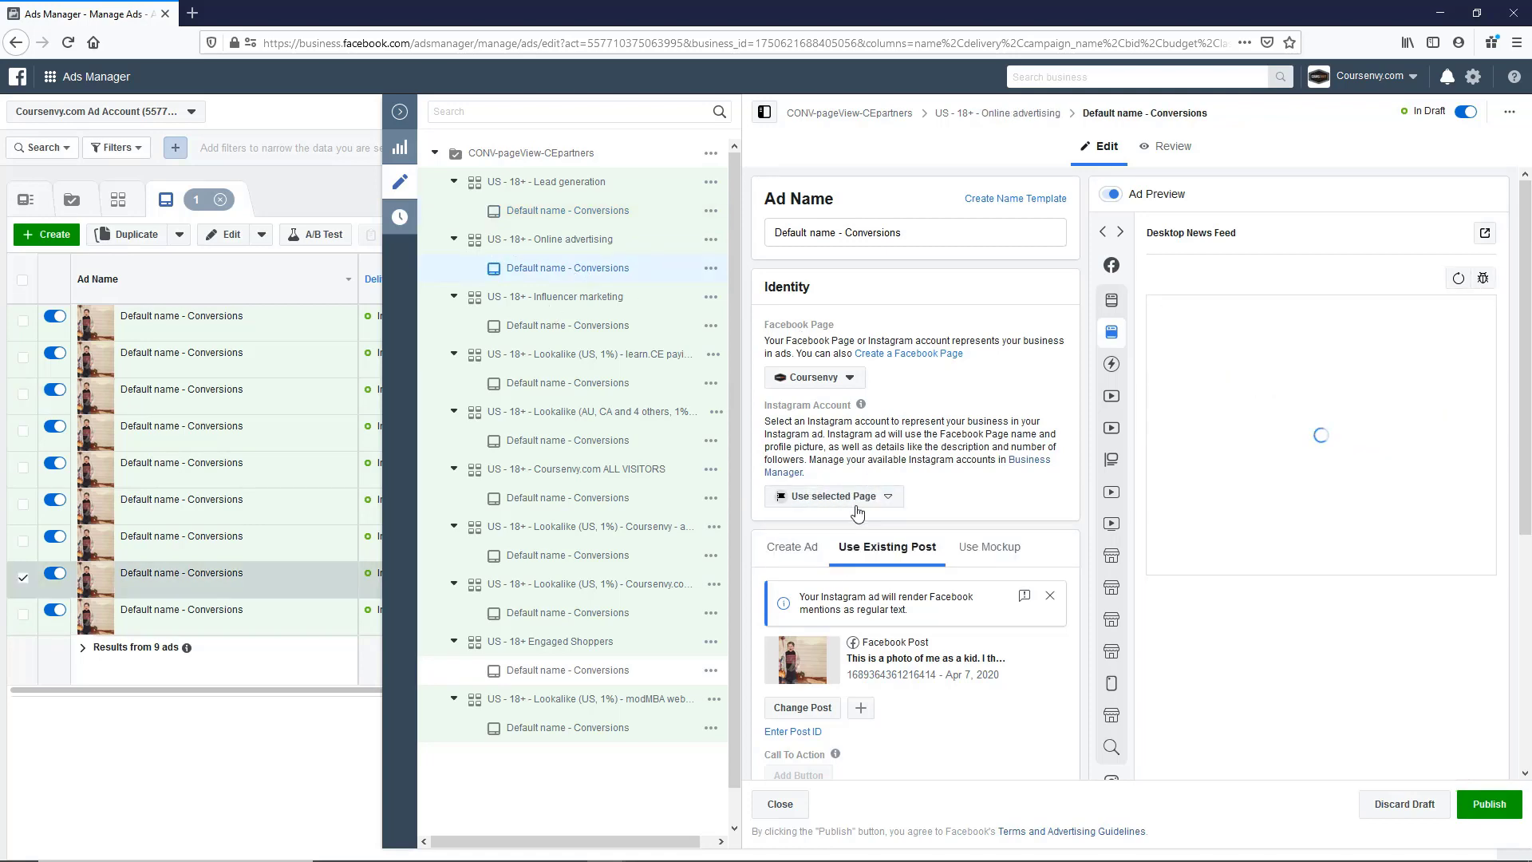
left_click(834, 496)
left_click(843, 558)
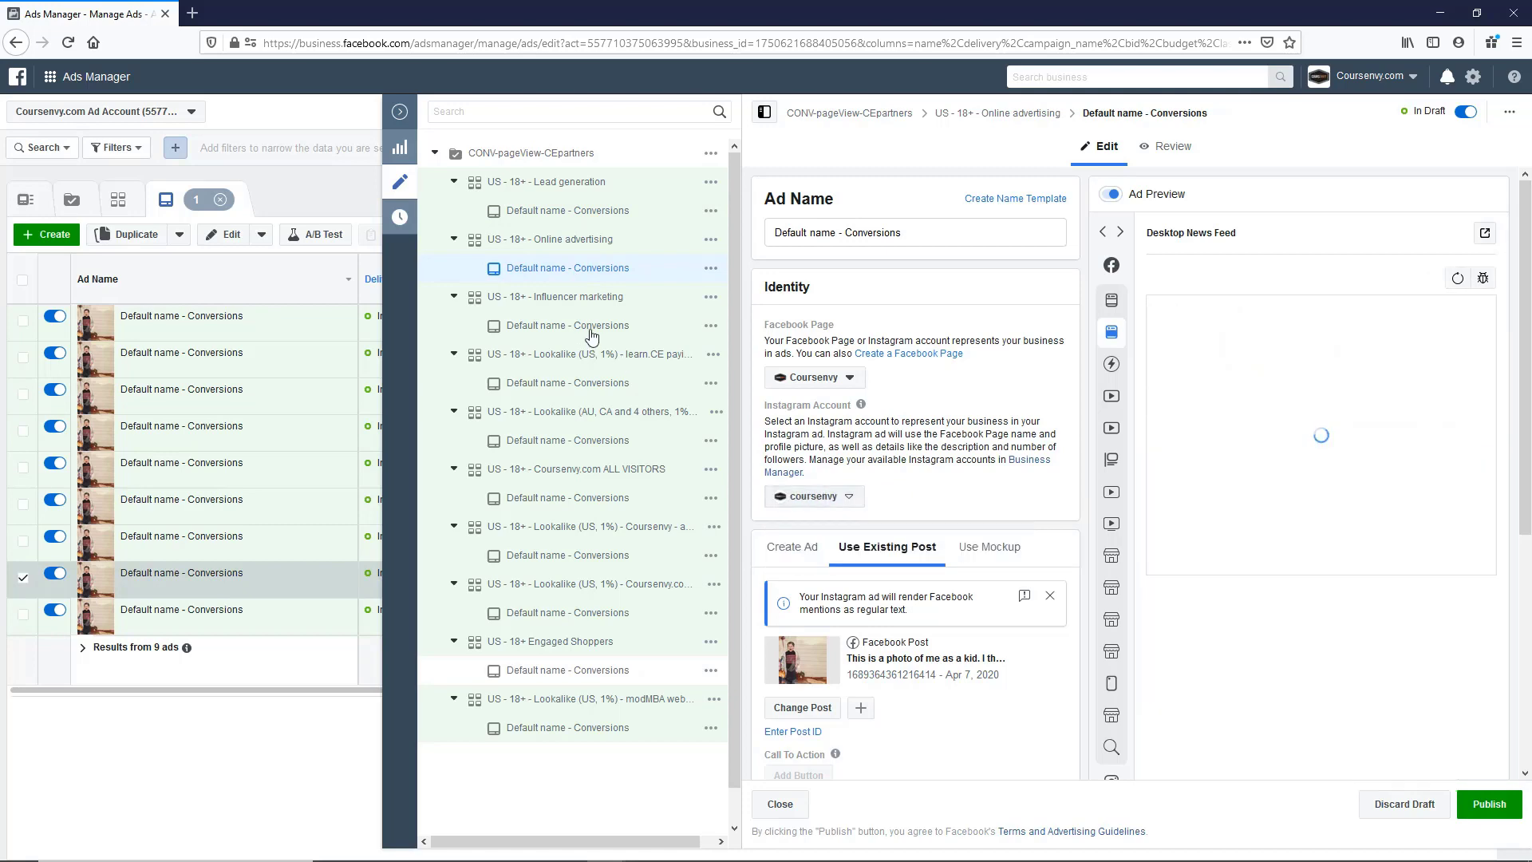
left_click(567, 726)
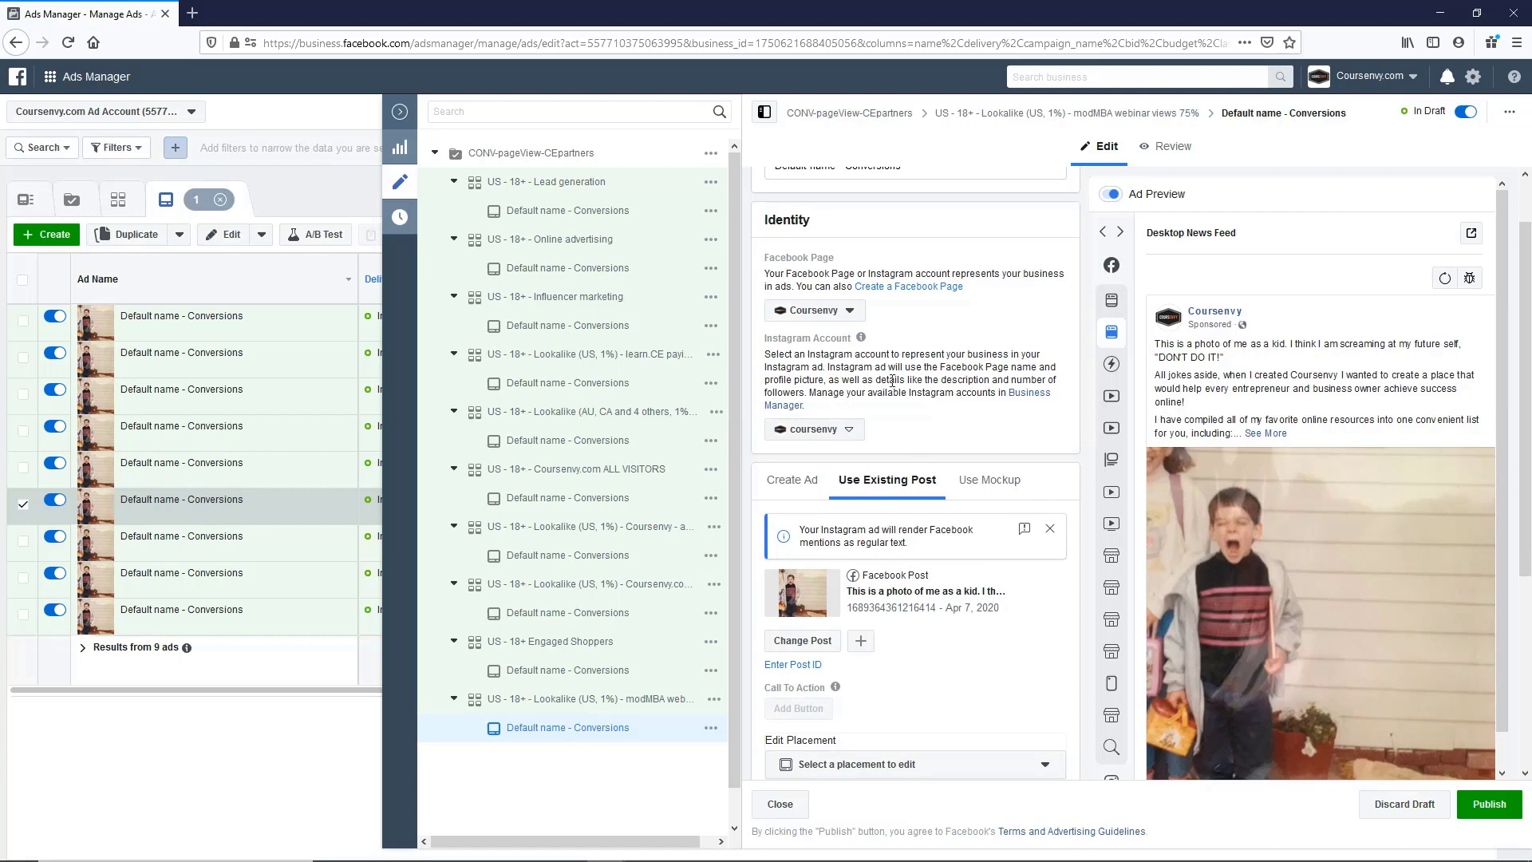
scroll(1316, 575, "down", 3)
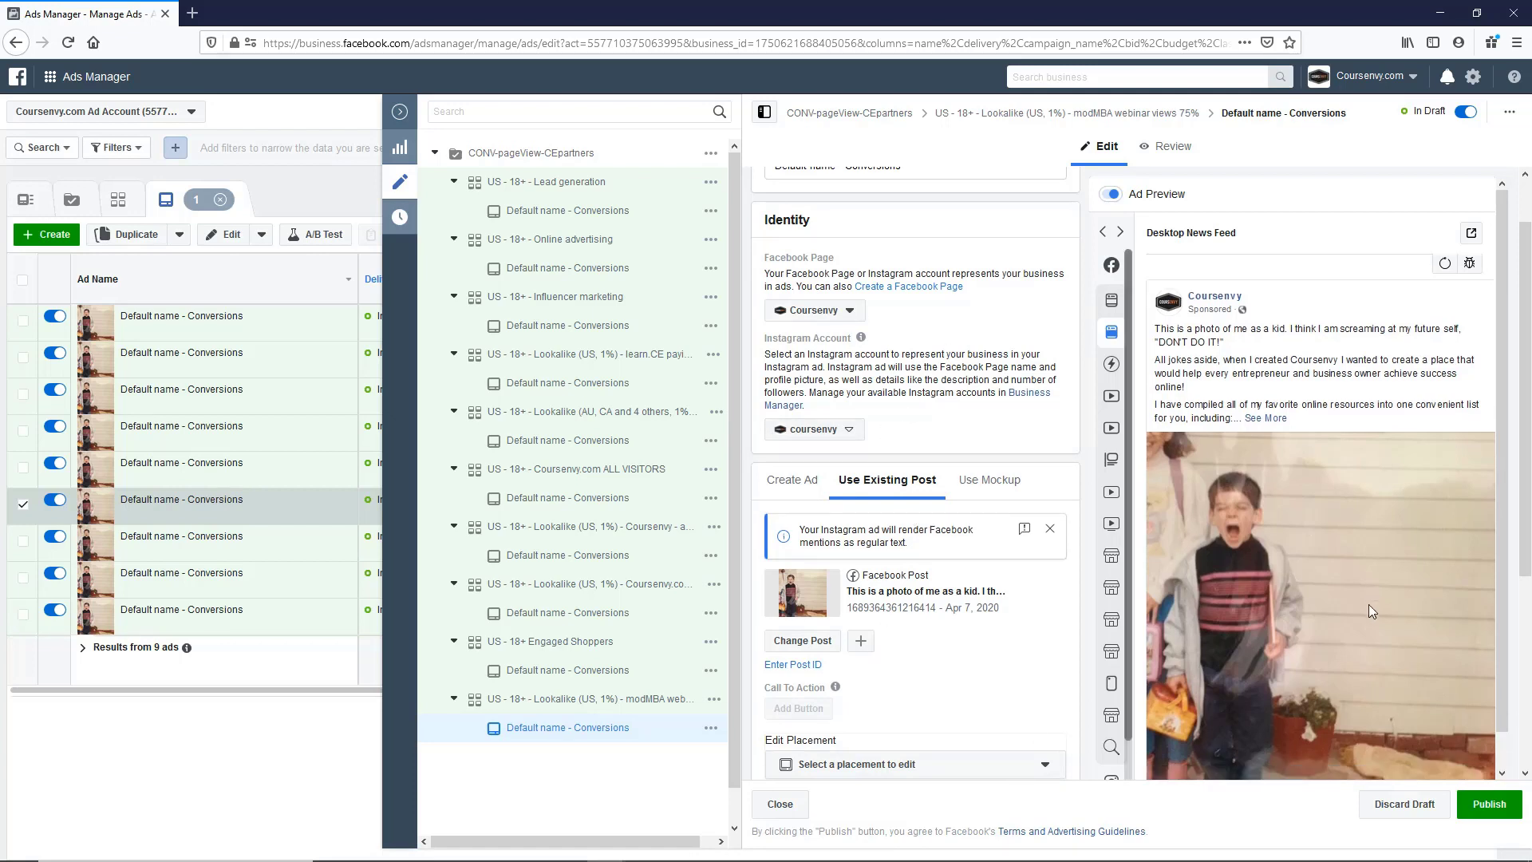
scroll(1276, 667, "down", 2)
scroll(943, 582, "up", 2)
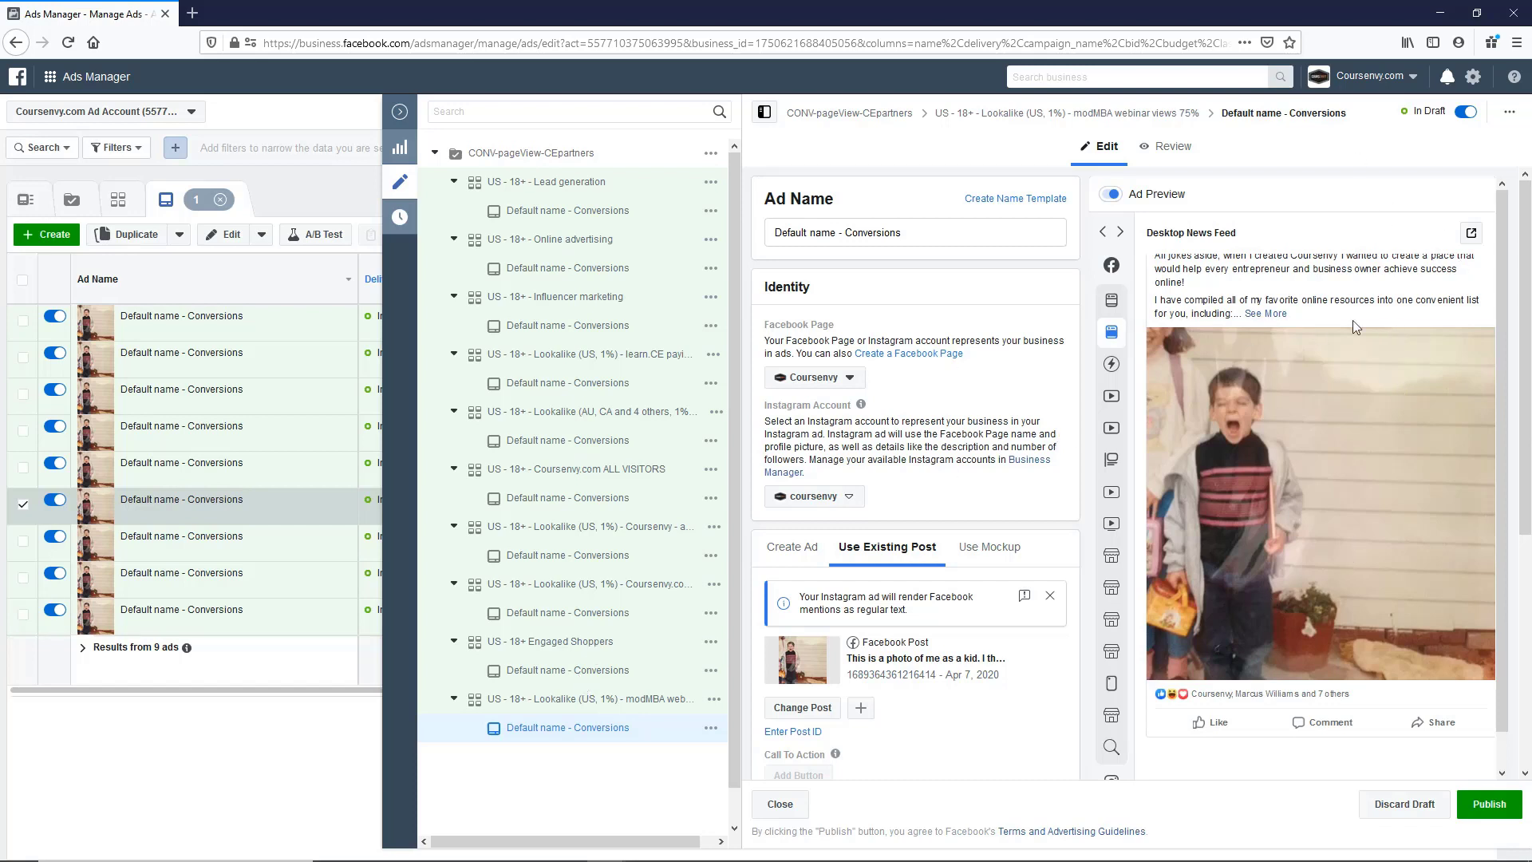
left_click(1267, 315)
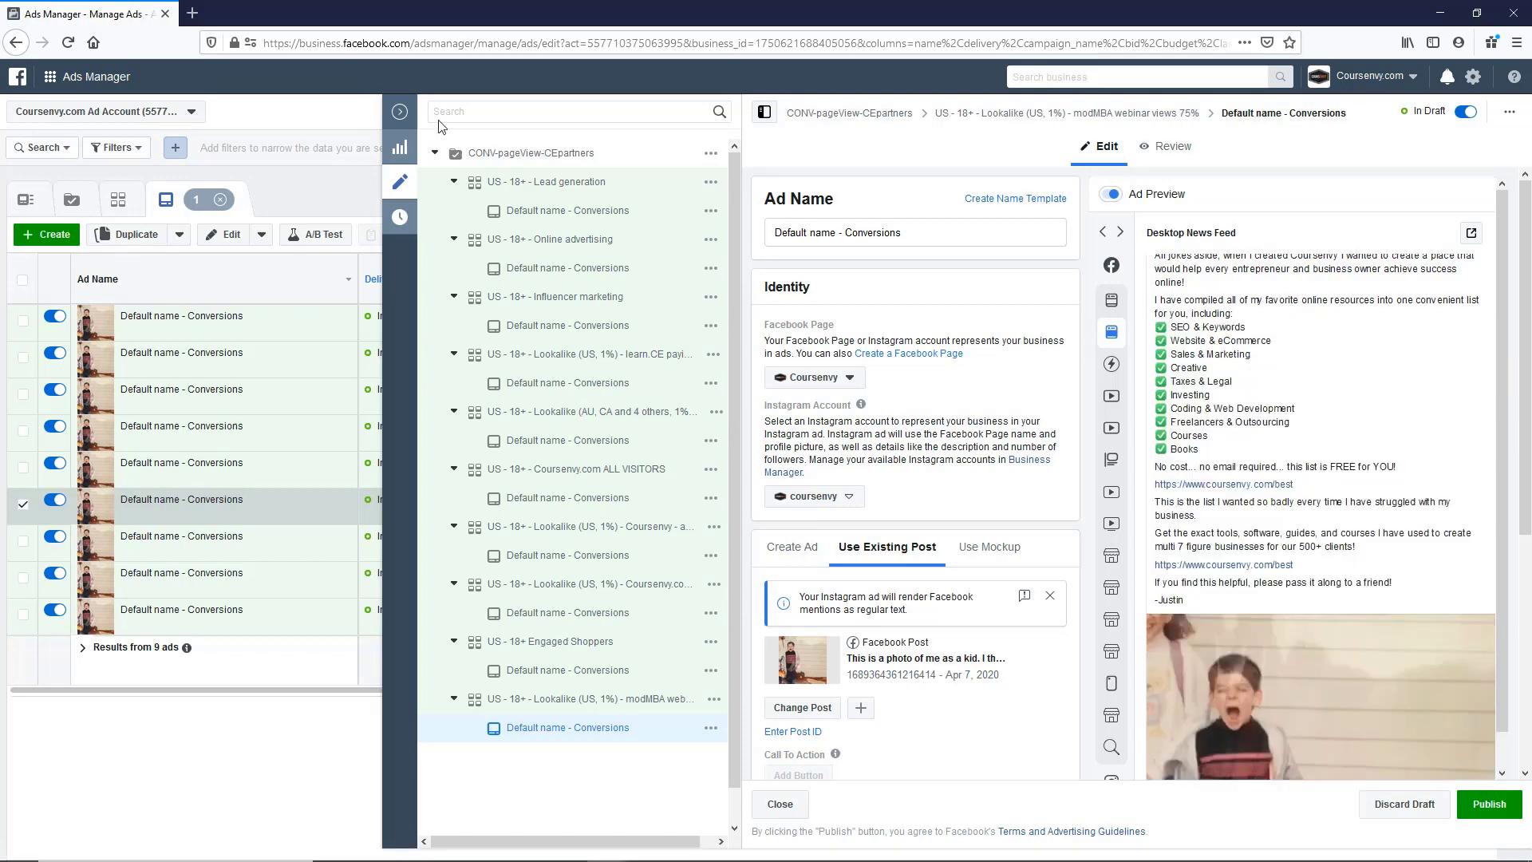
Publish all draft items, including the remaining Engaged Shoppers ad set change
key("ctrl+Return")
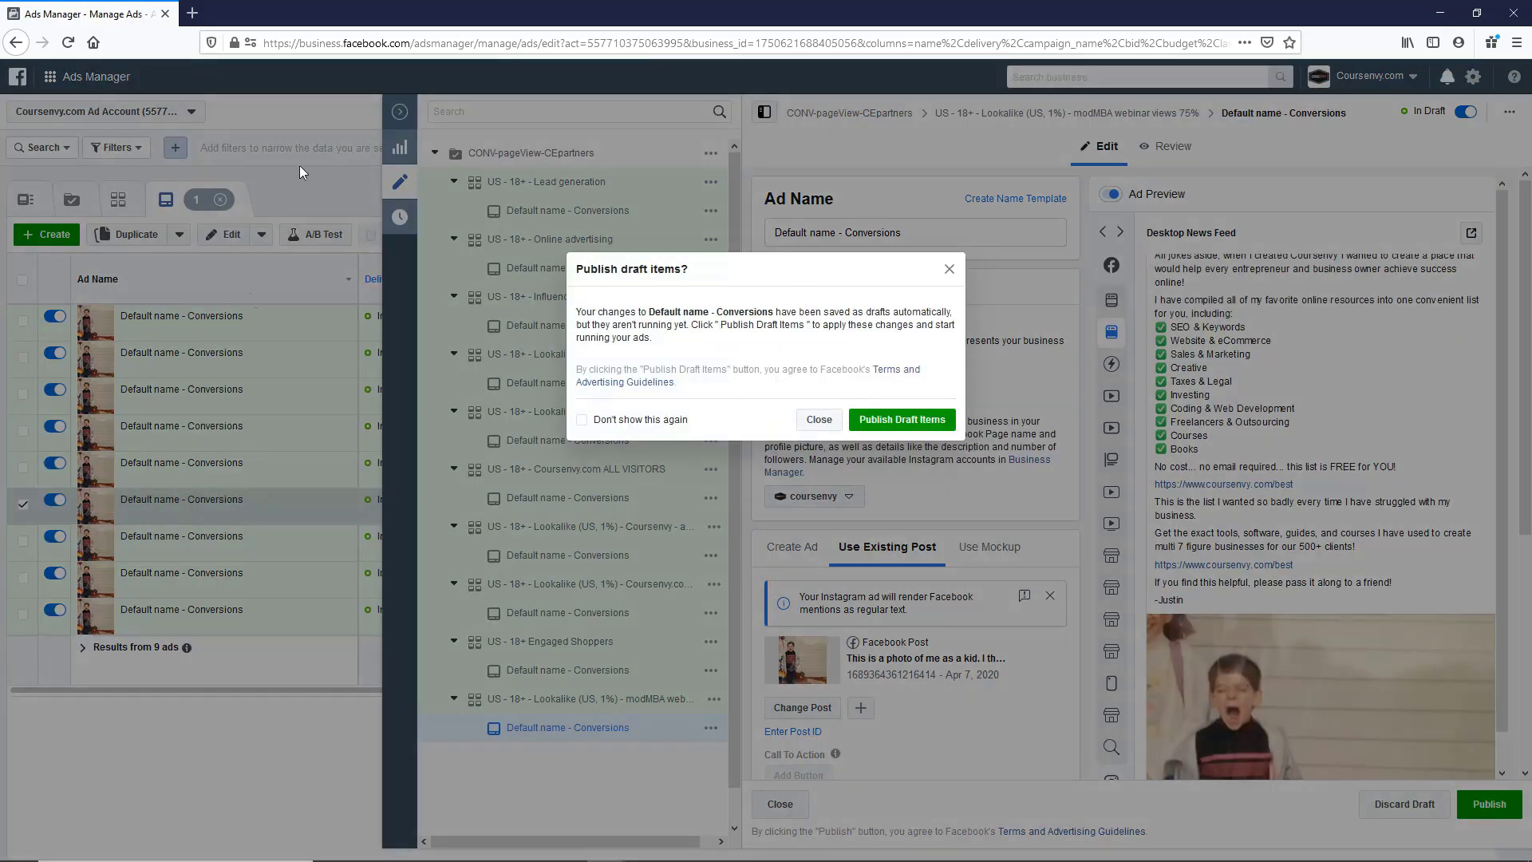
left_click(902, 419)
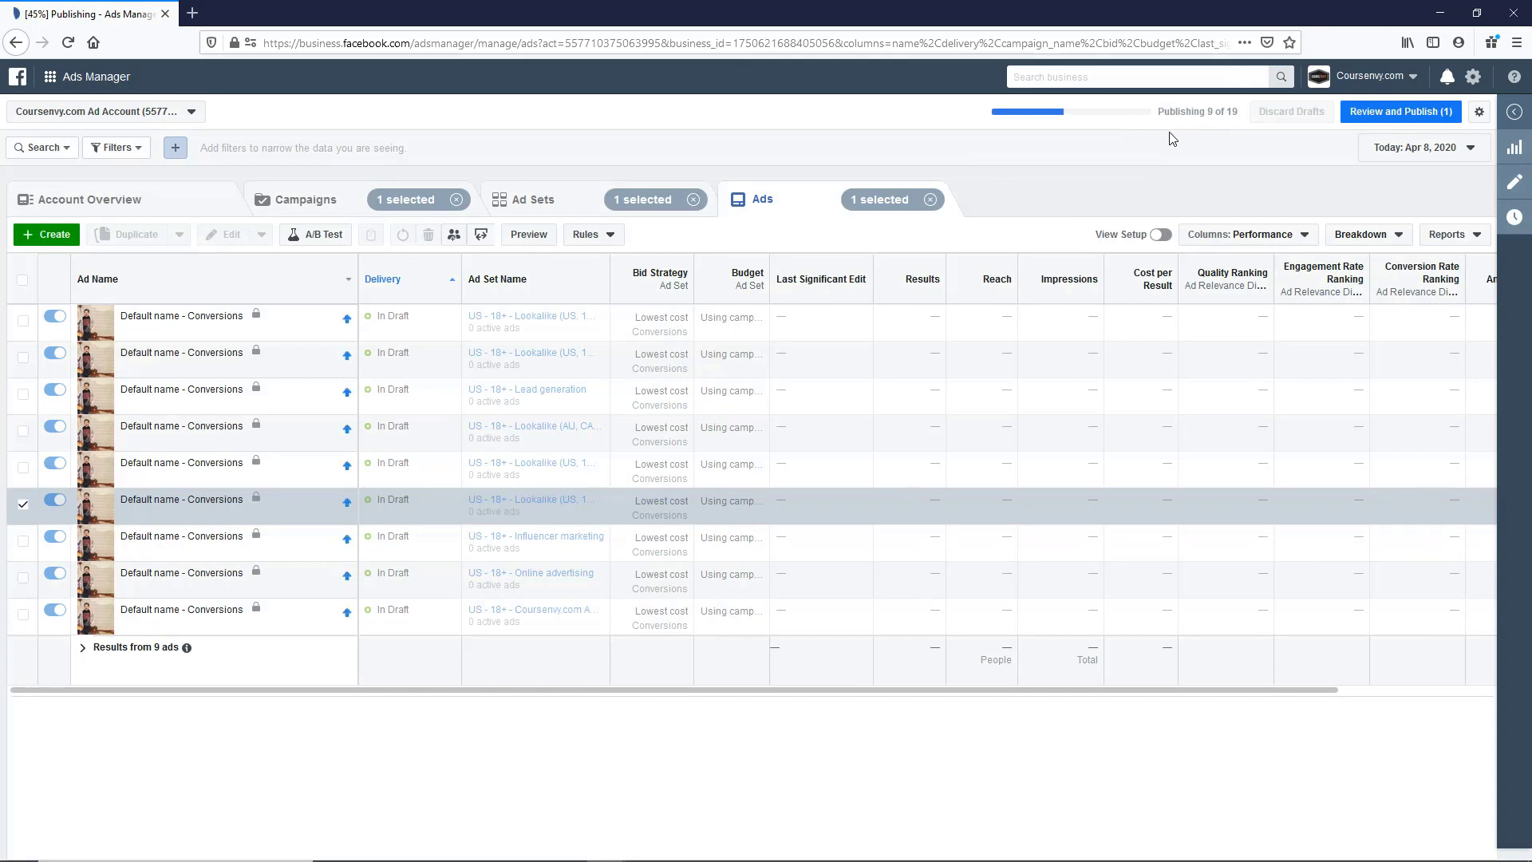
left_click(1398, 111)
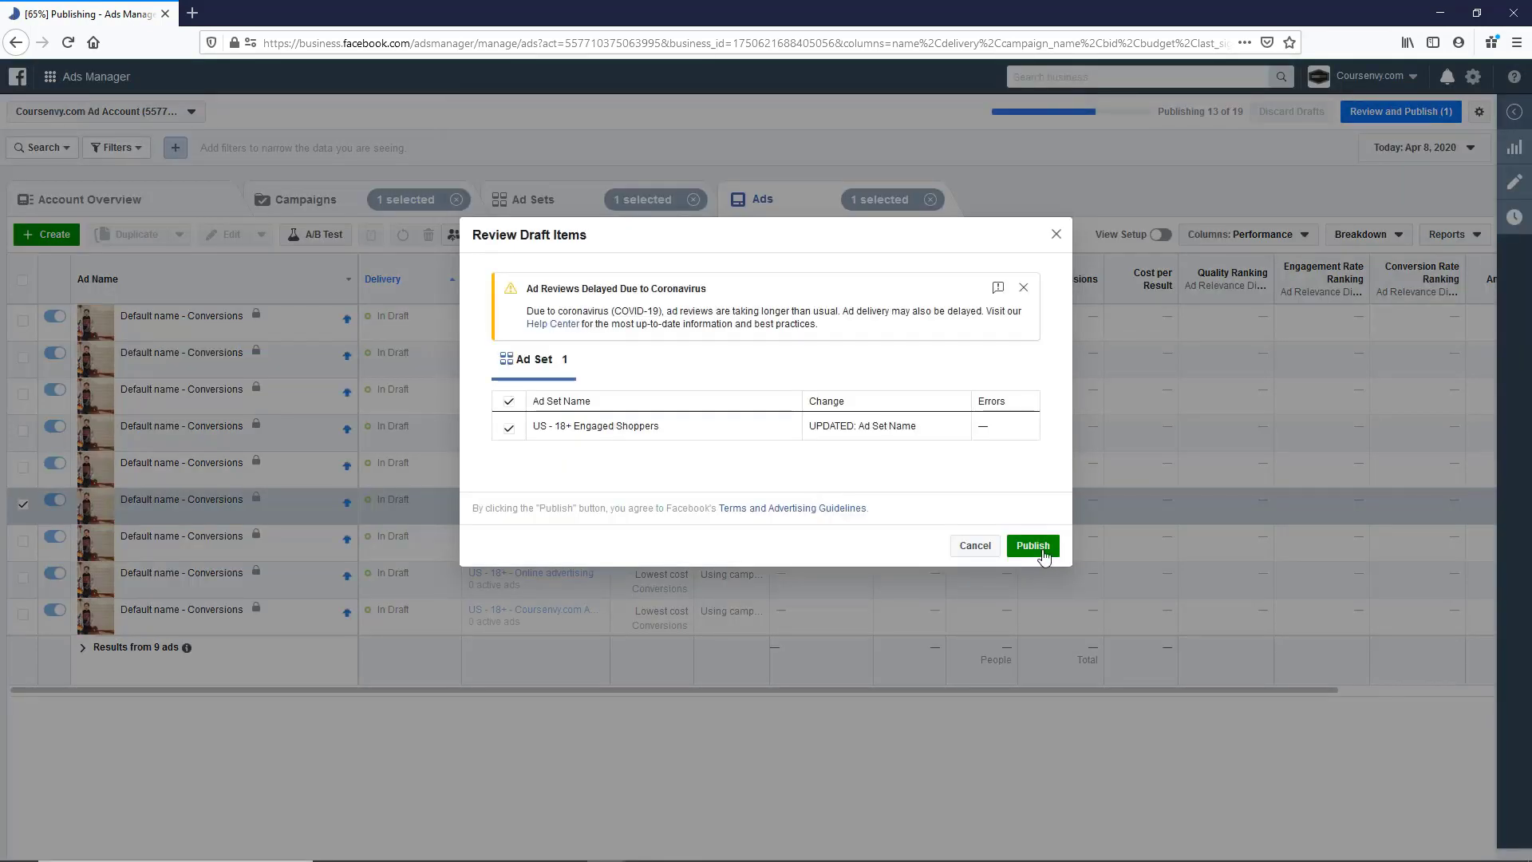
left_click(1033, 548)
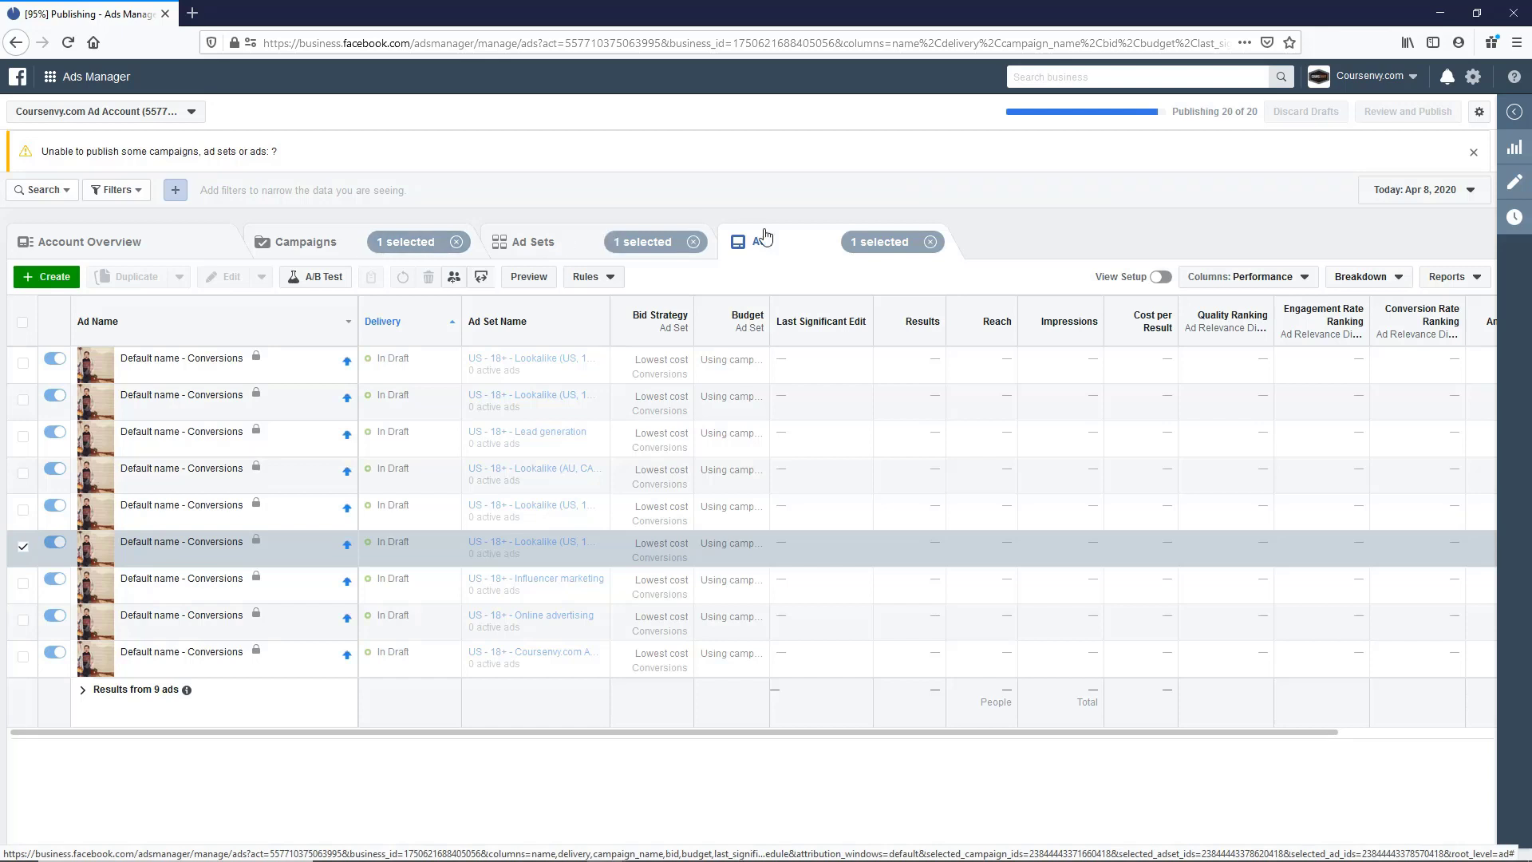
Check the Ad Sets and Campaigns lists, then edit the CONV-pageView-CEpartners campaign
left_click(532, 241)
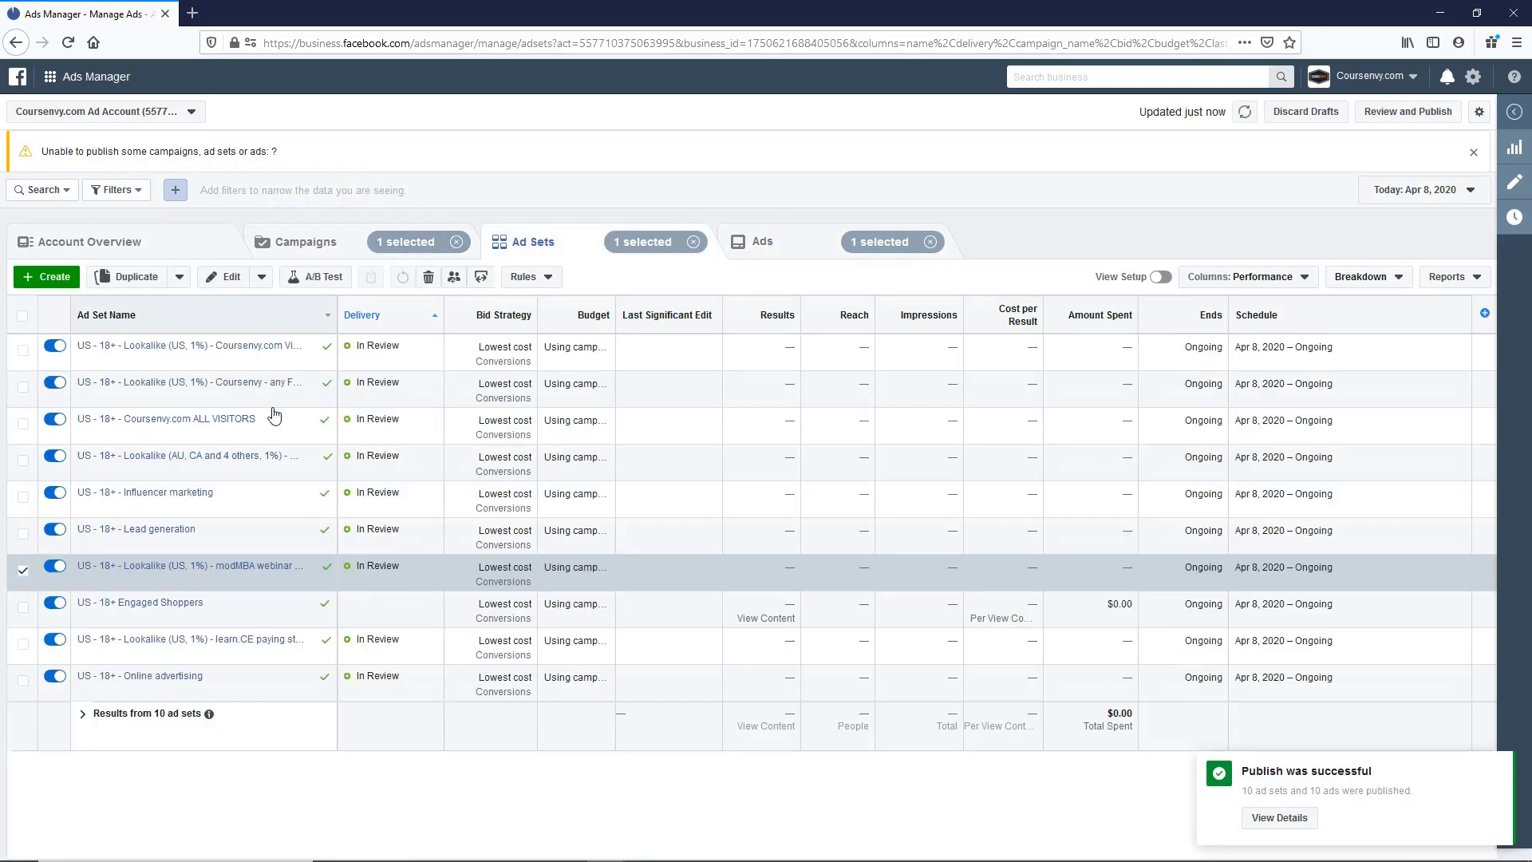
left_click(305, 241)
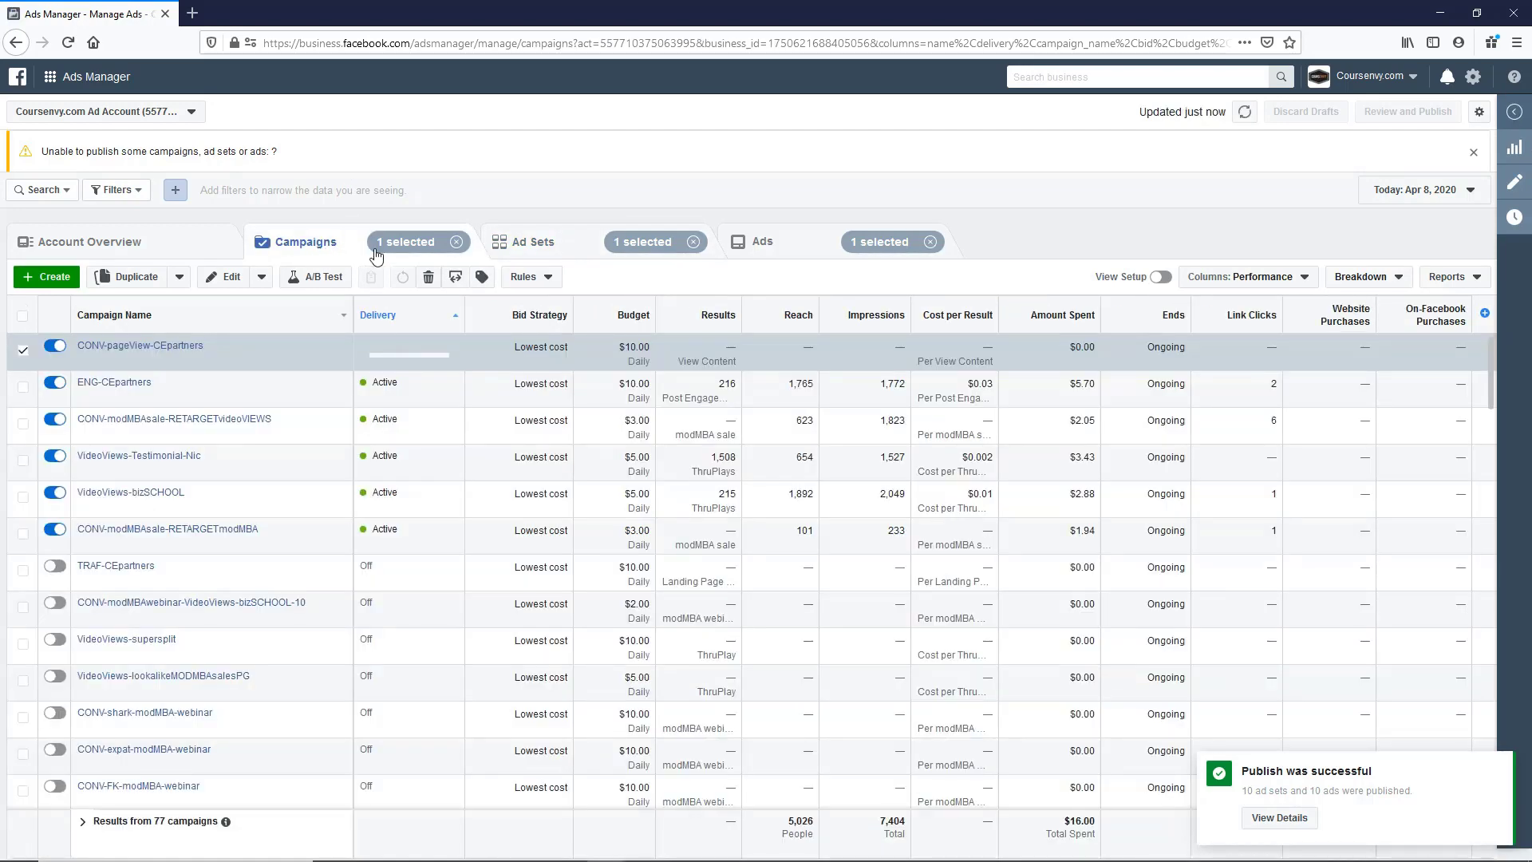
left_click(164, 360)
scroll(1018, 498, "down", 1)
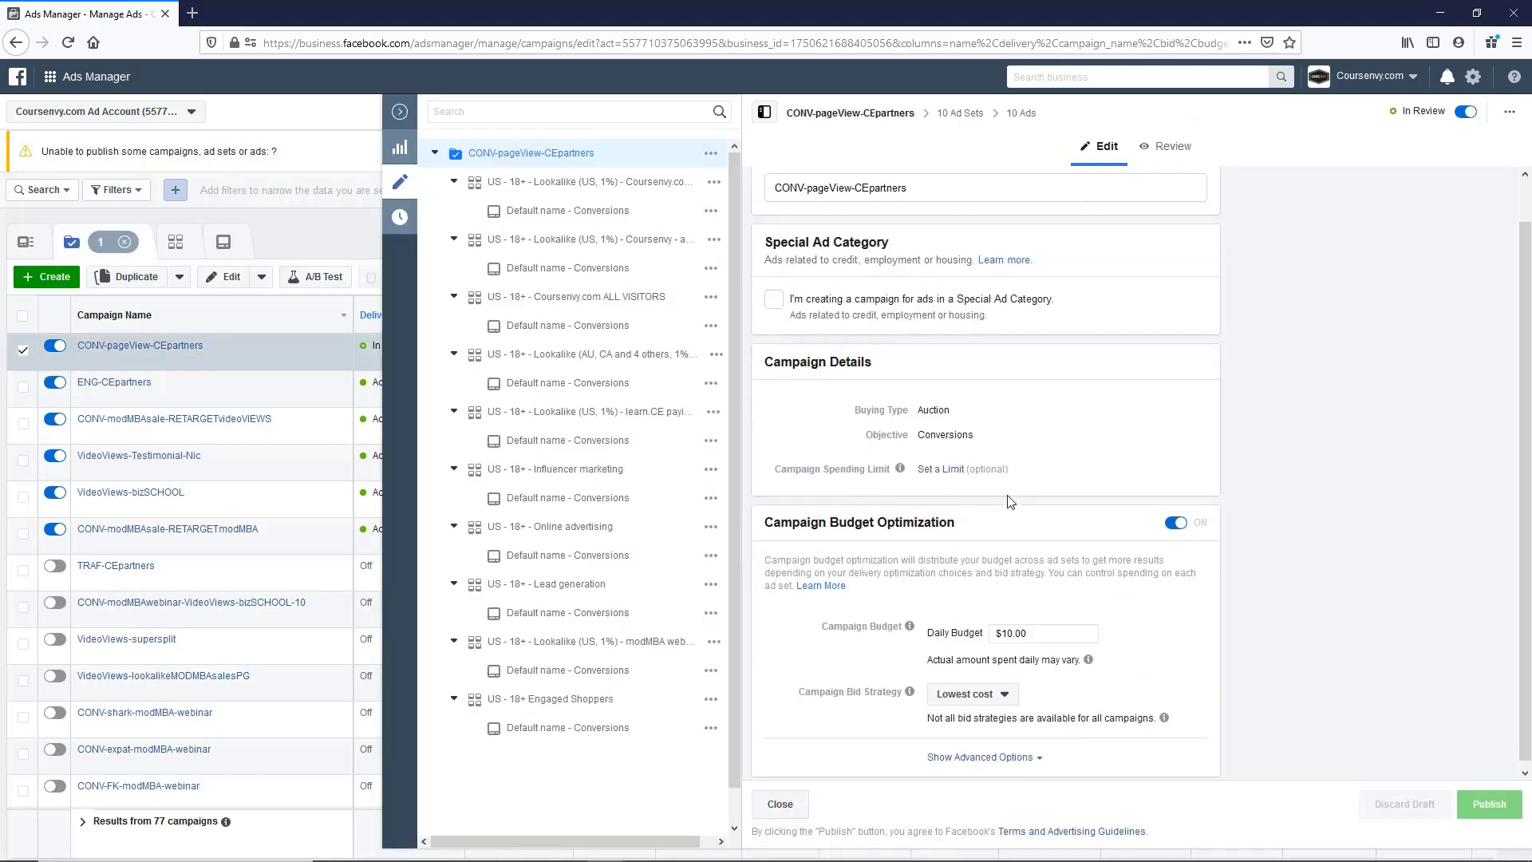